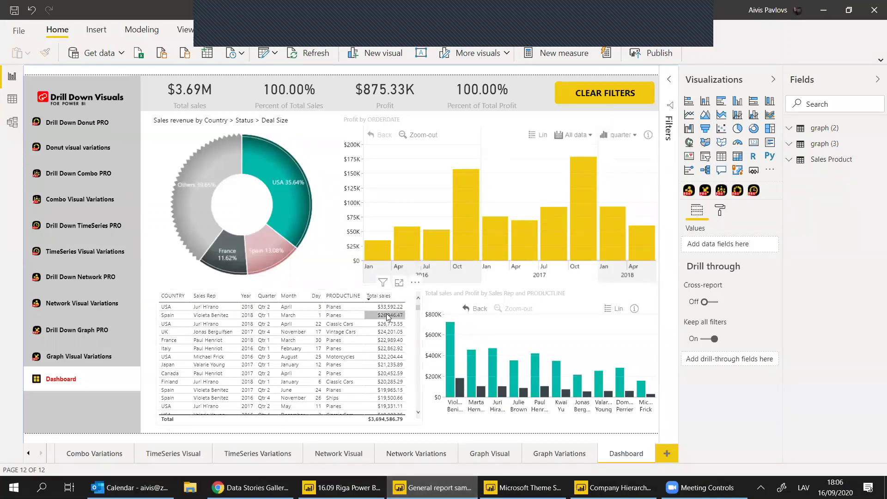
- Turn off interaction editing and drill the dashboard into USA in the donut and its top sales rep in the column chart
{"action": "left_click", "coordinate": [303, 224]}
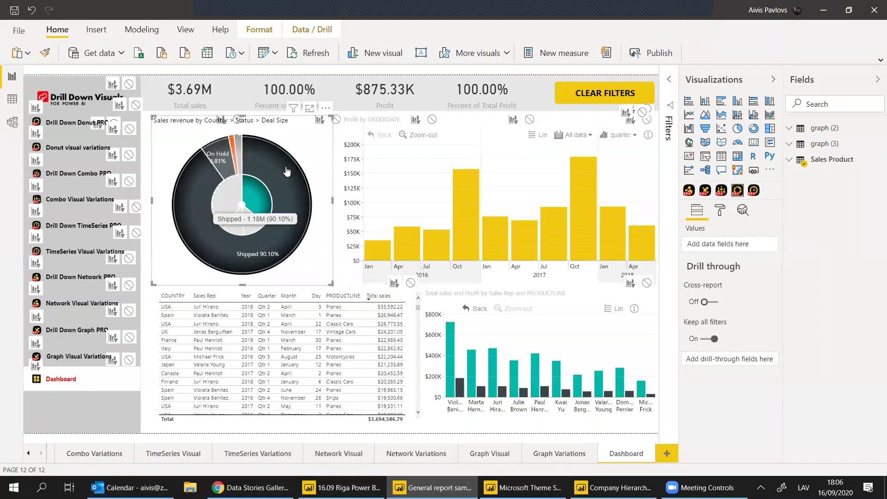
{"action": "left_click", "coordinate": [261, 33]}
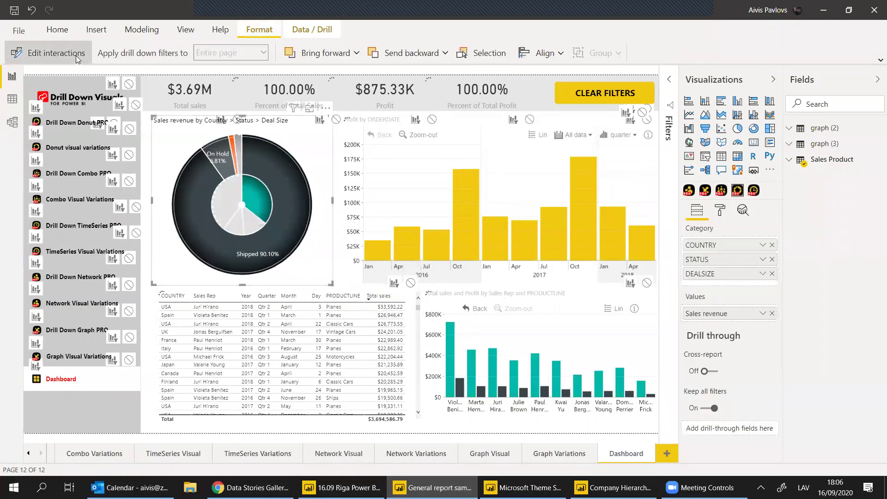
{"action": "left_click", "coordinate": [75, 58]}
{"action": "left_click", "coordinate": [337, 157]}
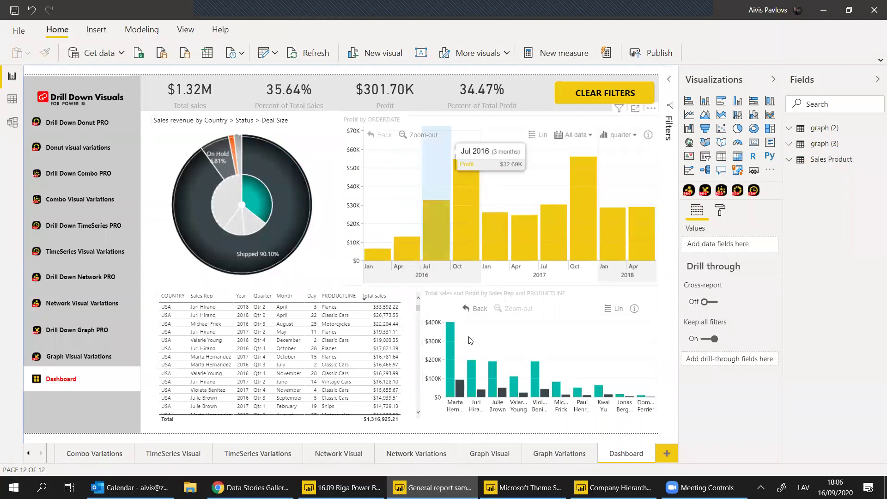
{"action": "left_click", "coordinate": [457, 357]}
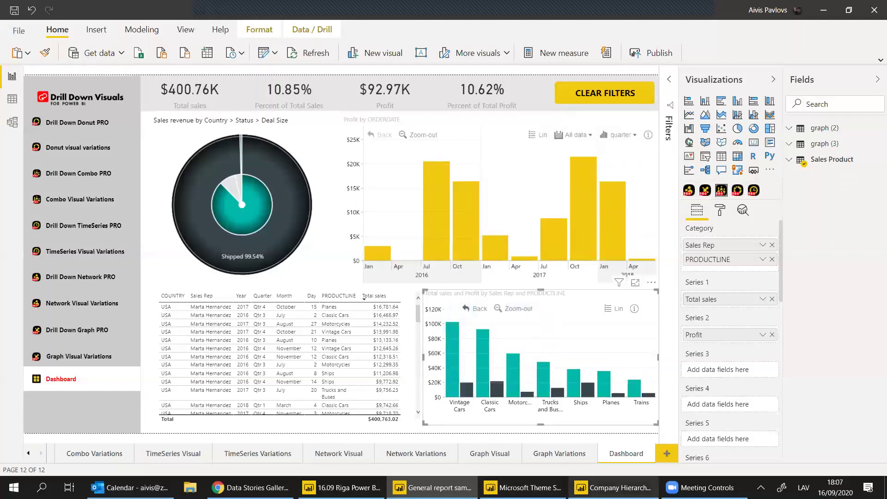
- Switch to the PowerPoint slide show, preview the Layouts slide and return to the agenda slide
{"action": "key", "text": "alt+Tab"}
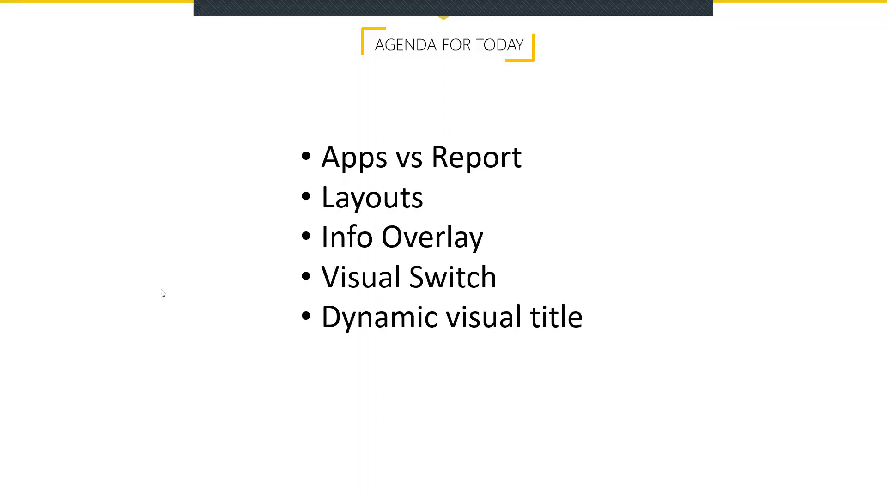
{"action": "left_click", "coordinate": [197, 289]}
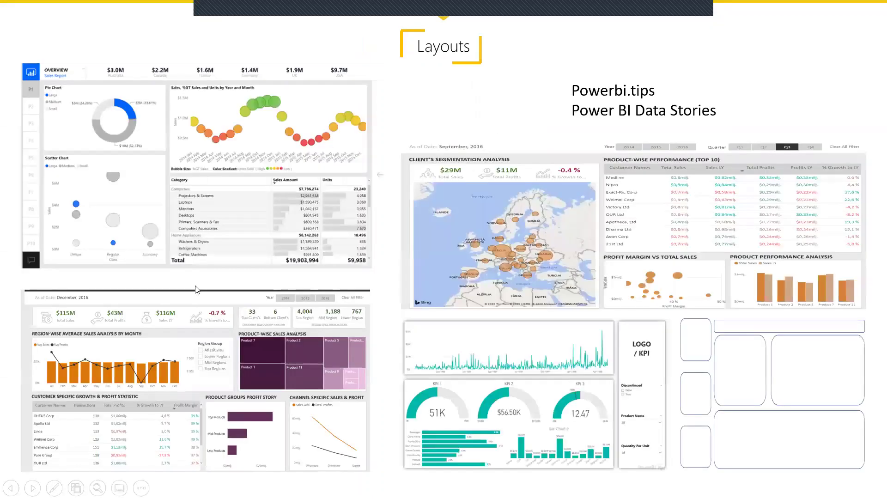
{"action": "key", "text": "Left"}
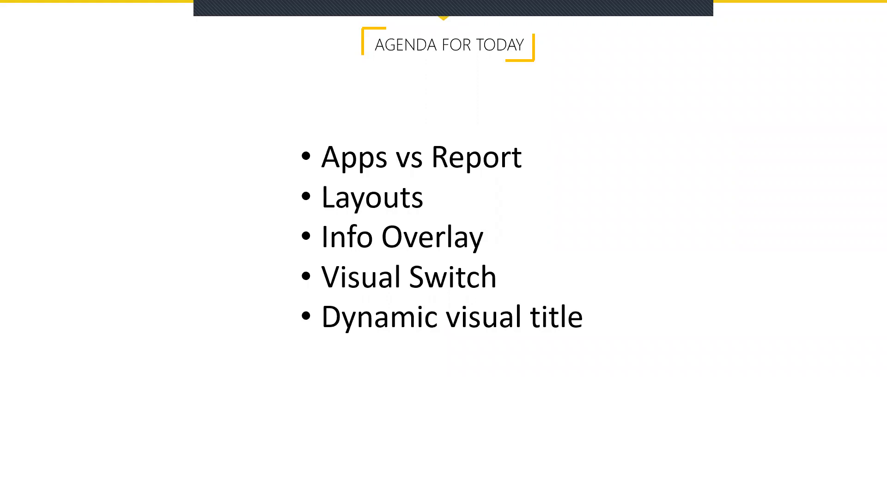
- Switch to Chrome and bring up the 16.09 Riga Power BI meetup sample report
{"action": "key", "text": "alt+Tab"}
{"action": "key", "text": "alt+Tab"}
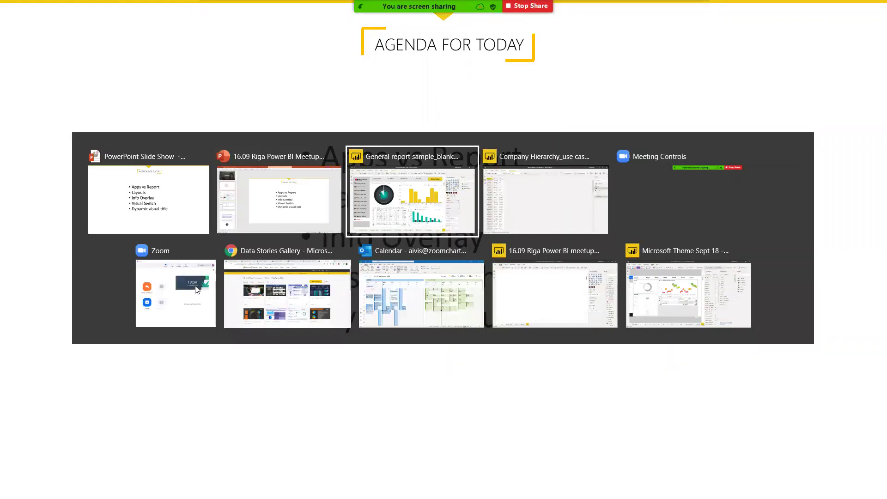
{"action": "key", "text": "alt+Tab"}
{"action": "key", "text": "alt+Tab"}
{"action": "key", "text": "alt+Tab"}
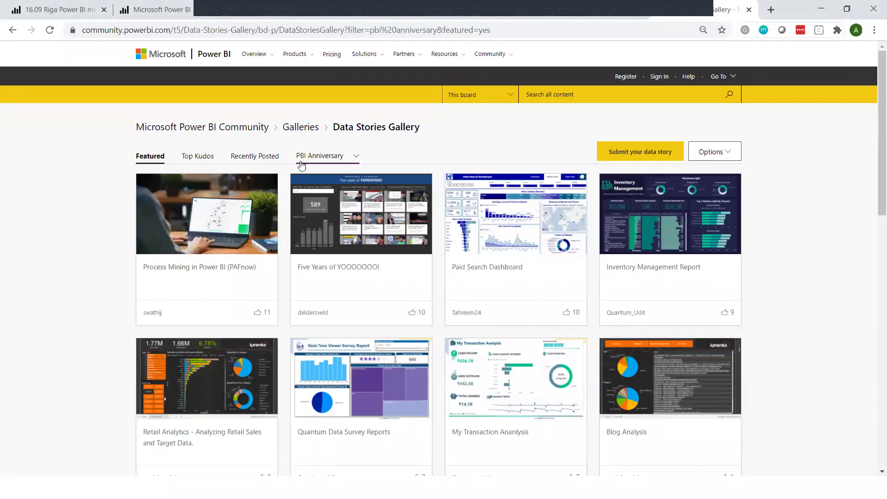
{"action": "left_click", "coordinate": [173, 17]}
{"action": "left_click", "coordinate": [86, 13]}
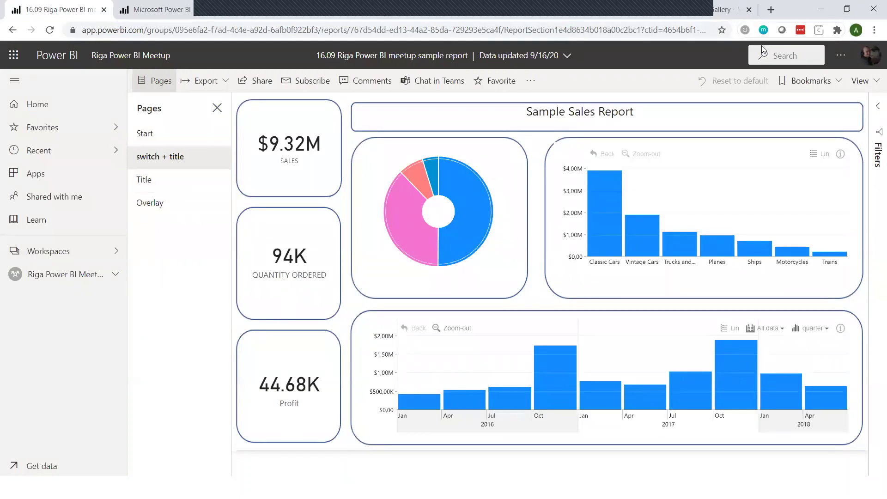
- View the sample sales report's switch + title page in full screen, and exit full screen
{"action": "left_click", "coordinate": [859, 81]}
{"action": "left_click", "coordinate": [817, 102]}
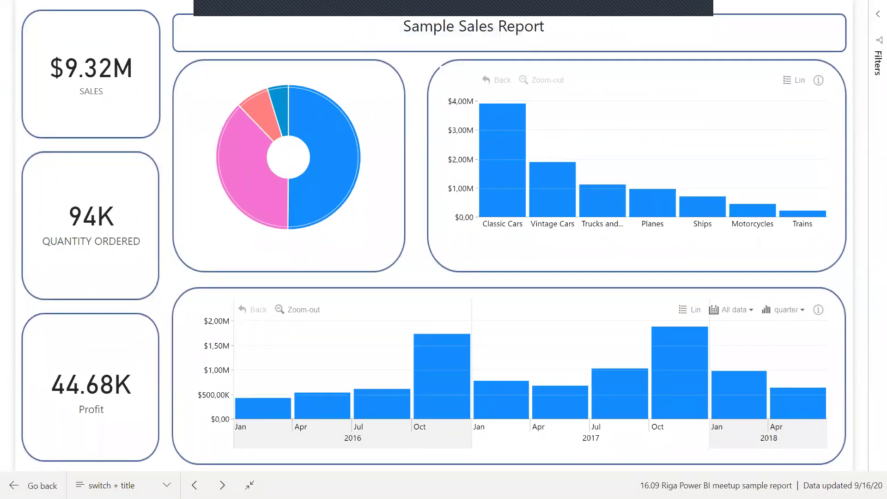
{"action": "left_click", "coordinate": [250, 484]}
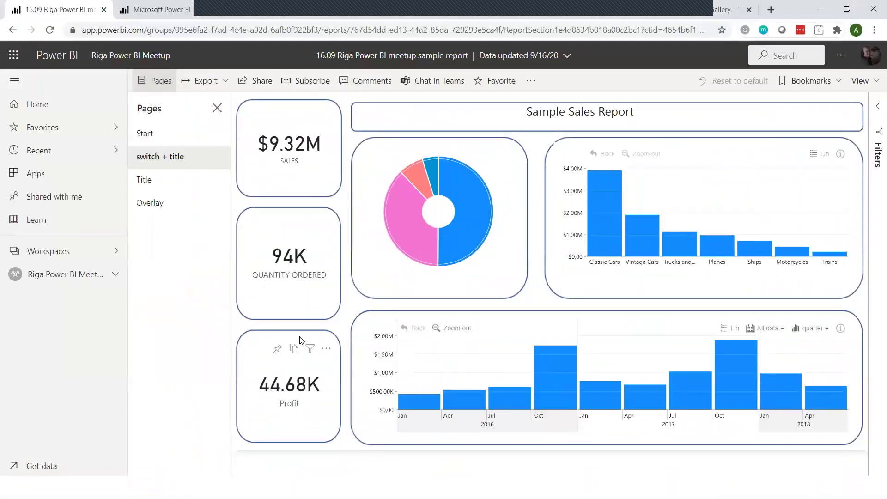
- Go to the Riga Power BI Meetup workspace and open the 16.09 Riga Power BI Meetup app
{"action": "left_click", "coordinate": [174, 5]}
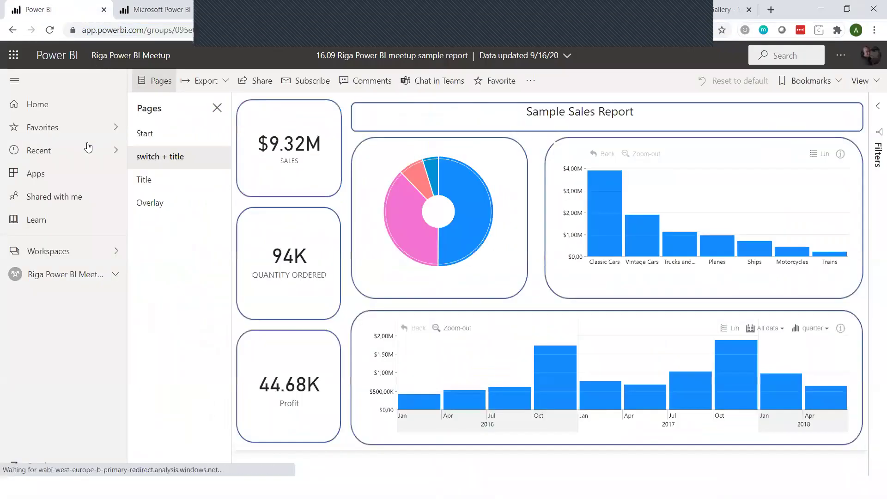
{"action": "left_click", "coordinate": [65, 274]}
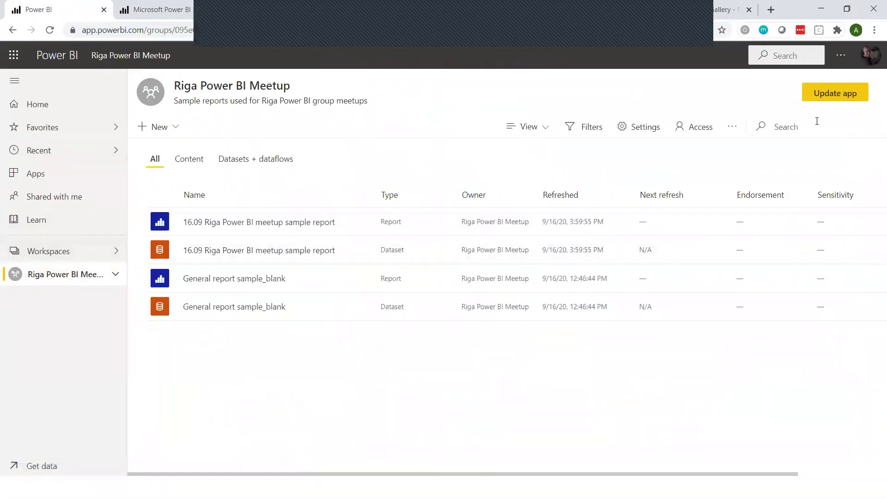
{"action": "left_click", "coordinate": [47, 173]}
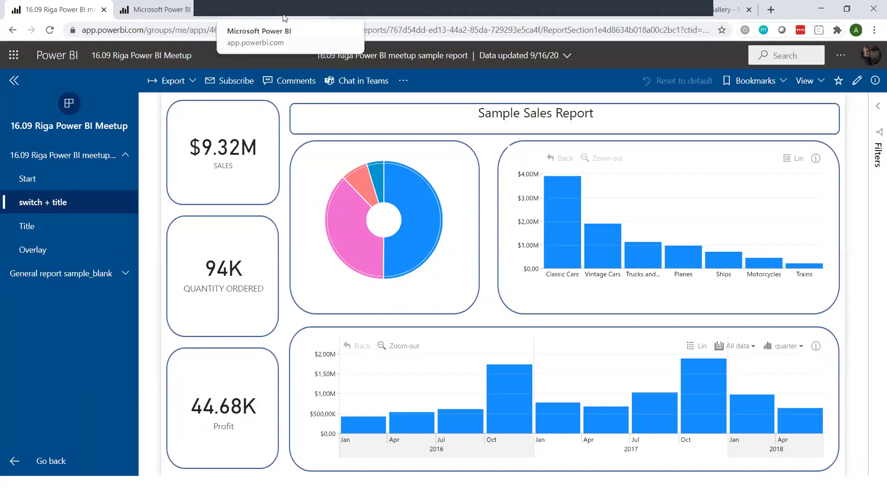
- Show the published Contoso sales report and the store performance report, and return to the meetup app
{"action": "left_click", "coordinate": [283, 17]}
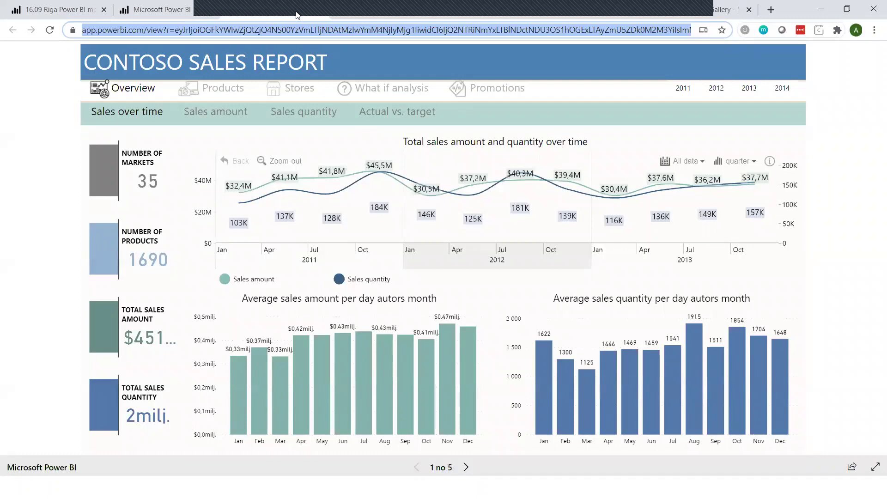
{"action": "left_click", "coordinate": [155, 9]}
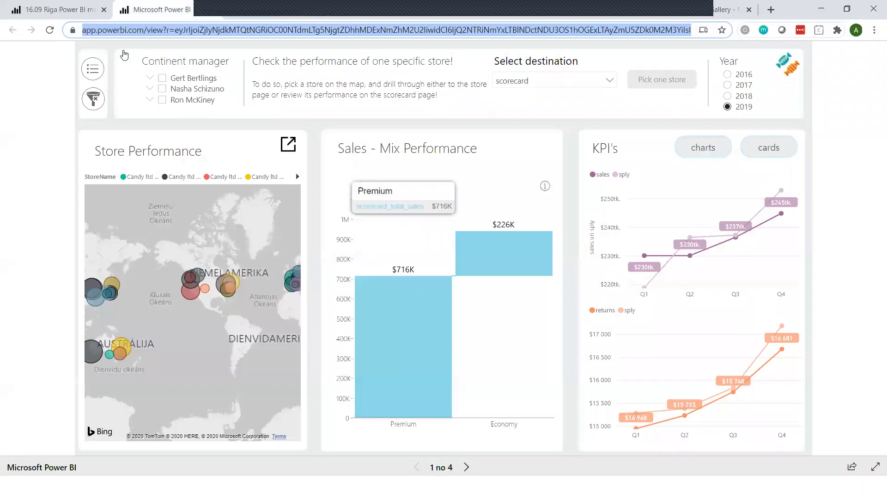
{"action": "left_click", "coordinate": [78, 11]}
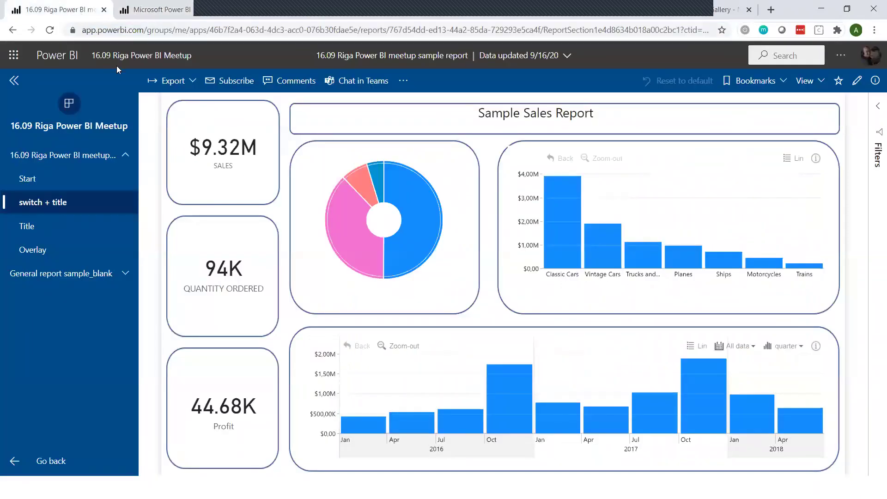
- Leave the app through the Power BI home page and open the 16.09 meetup sample report from its Riga Power BI Meetup workspace
{"action": "left_click", "coordinate": [127, 59]}
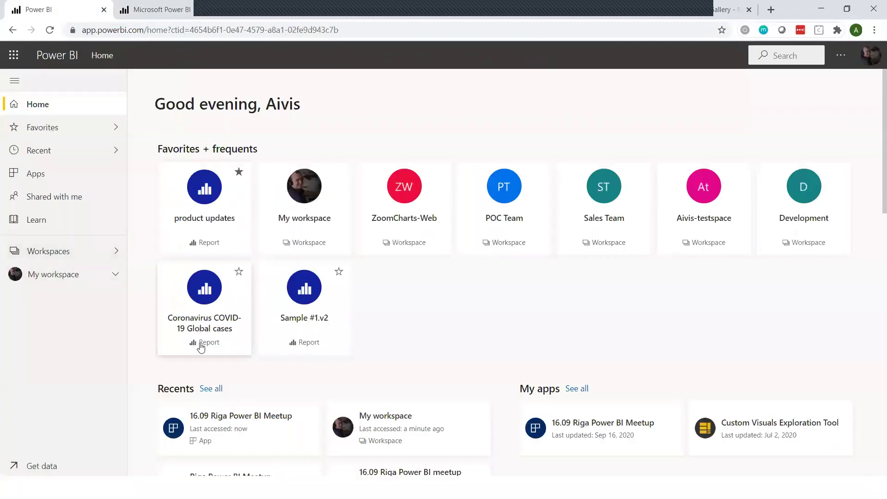
{"action": "scroll", "coordinate": [223, 379], "scroll_direction": "down", "scroll_amount": 3}
{"action": "left_click", "coordinate": [238, 430]}
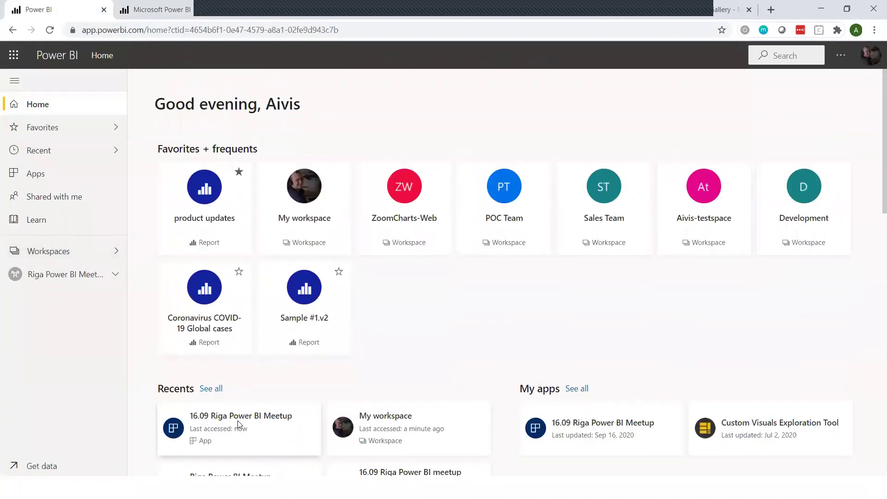
{"action": "left_click", "coordinate": [277, 224]}
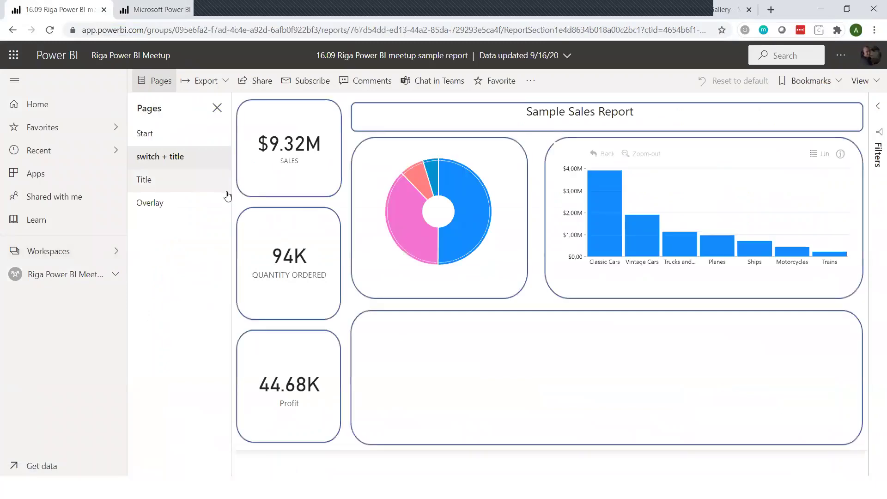
{"action": "left_click", "coordinate": [155, 10]}
{"action": "left_click", "coordinate": [83, 10]}
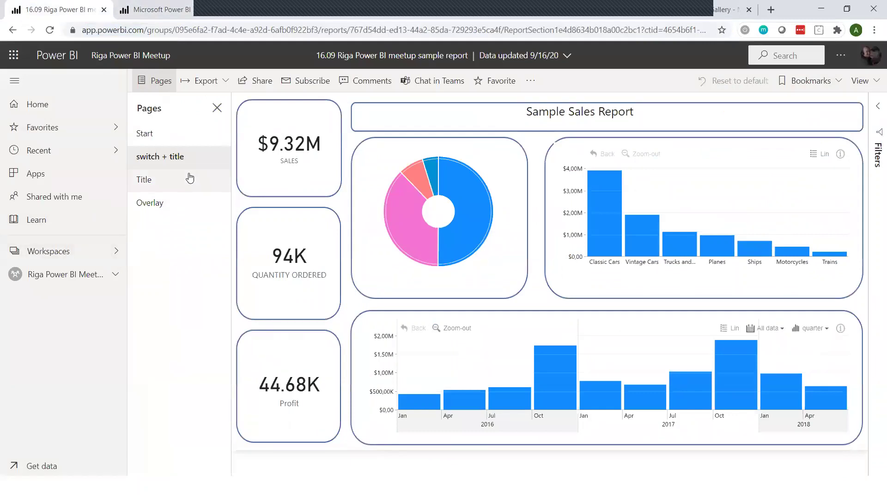
- Switch back to the PowerPoint slide show and advance to the Layouts slide
{"action": "key", "text": "alt+Tab"}
{"action": "key", "text": "Tab"}
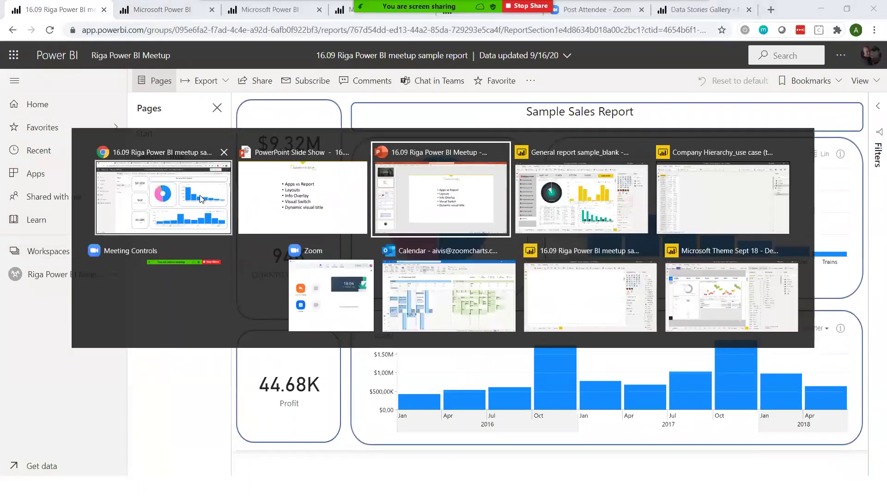
{"action": "left_click", "coordinate": [317, 189]}
{"action": "left_click", "coordinate": [316, 188]}
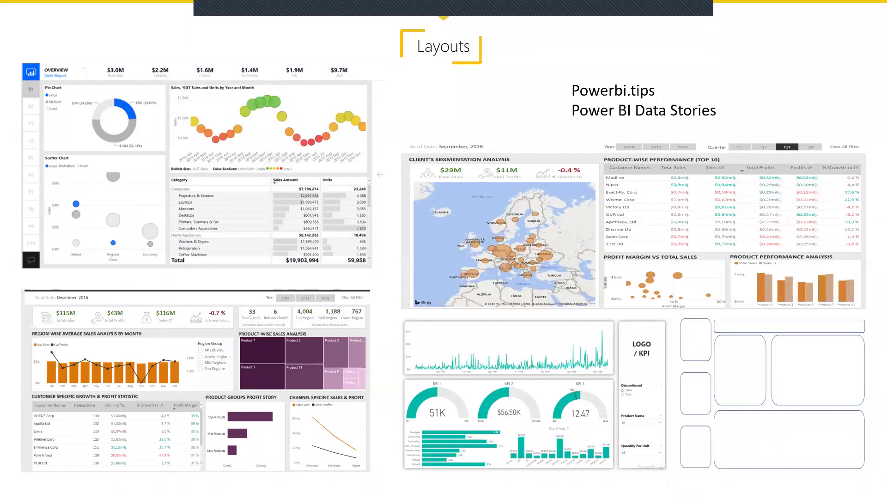
- Switch to Chrome and open the powerbi.tips website in a new browser tab
{"action": "key", "text": "alt+Tab"}
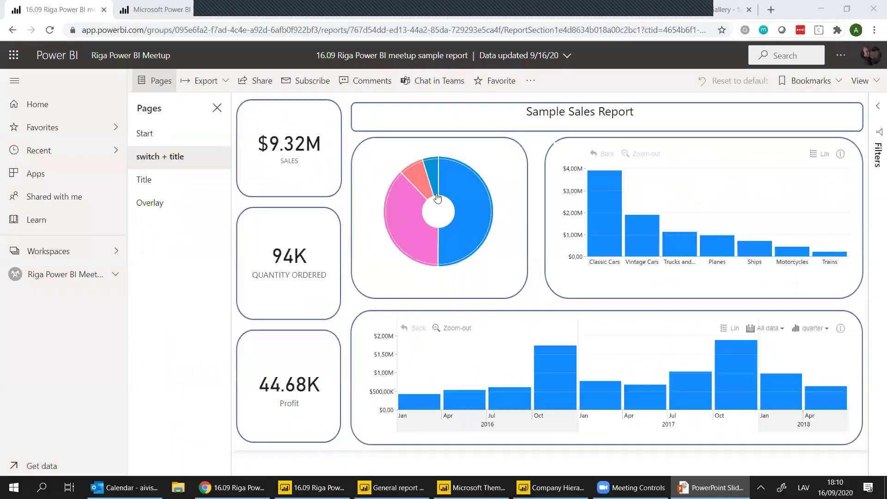
{"action": "left_click", "coordinate": [766, 11]}
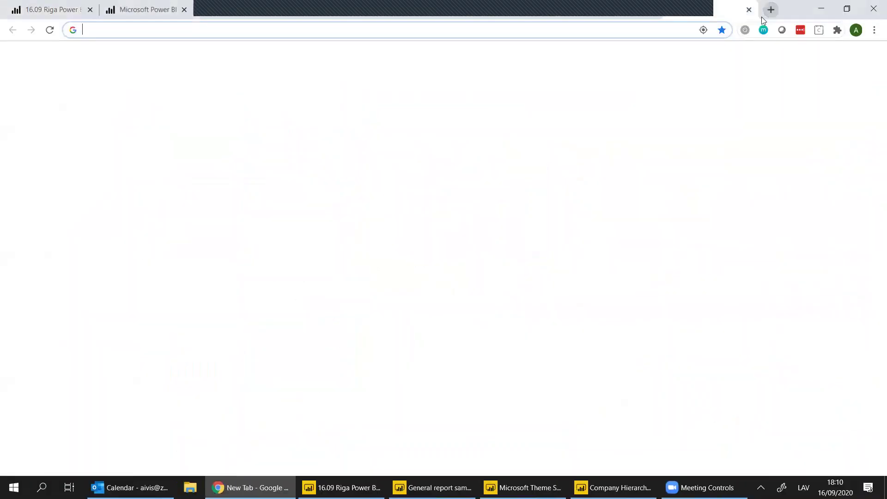
{"action": "type", "text": "powerbi.tips"}
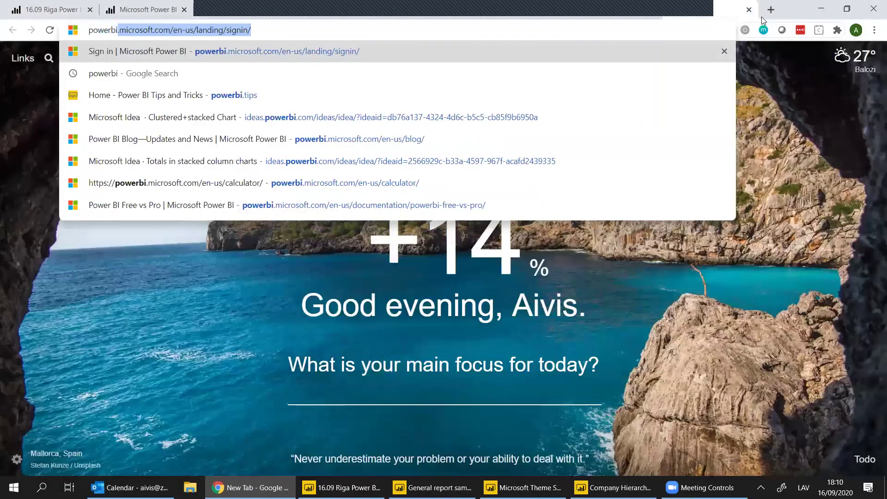
{"action": "key", "text": "Return"}
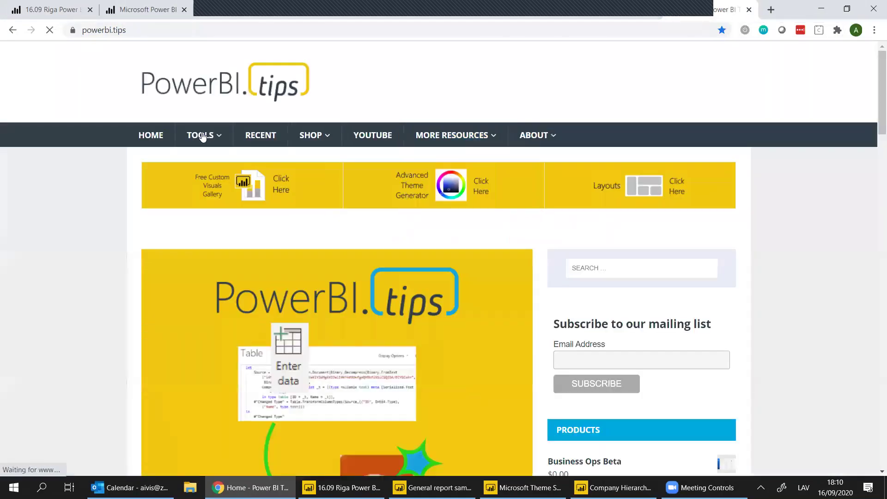
- Open the site's Layouts tools page and browse to the additional sample layouts
{"action": "mouse_move", "coordinate": [206, 144]}
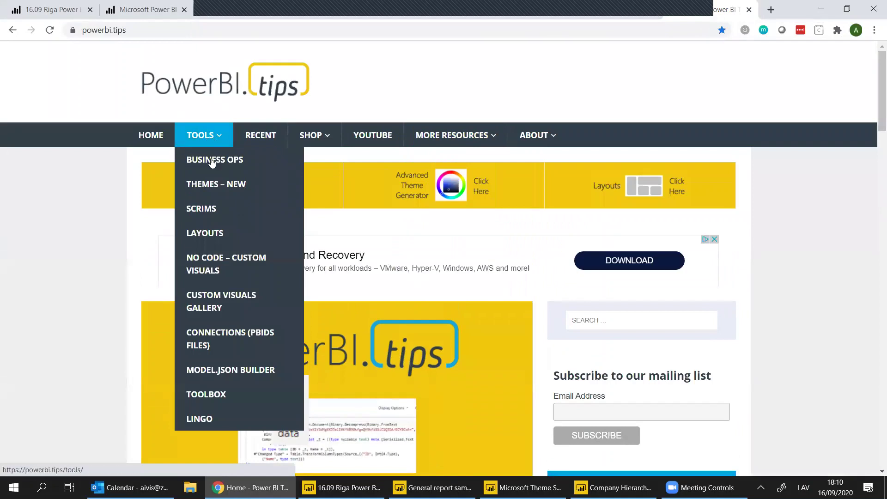
{"action": "left_click", "coordinate": [212, 230]}
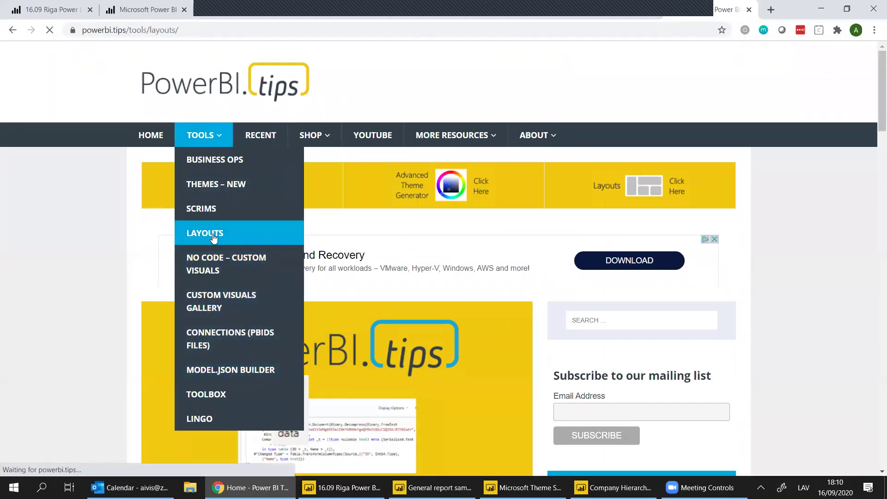
{"action": "scroll", "coordinate": [261, 252], "scroll_direction": "down", "scroll_amount": 2}
{"action": "scroll", "coordinate": [262, 251], "scroll_direction": "down", "scroll_amount": 10}
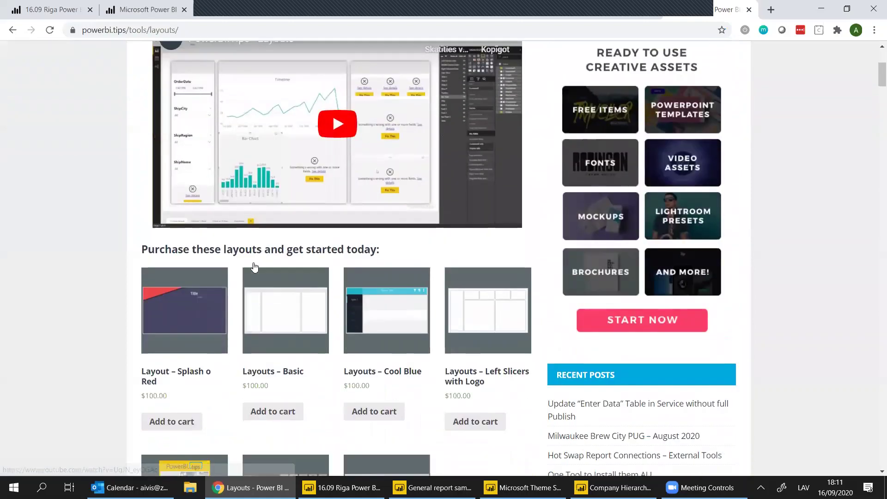
{"action": "scroll", "coordinate": [217, 263], "scroll_direction": "down", "scroll_amount": 3}
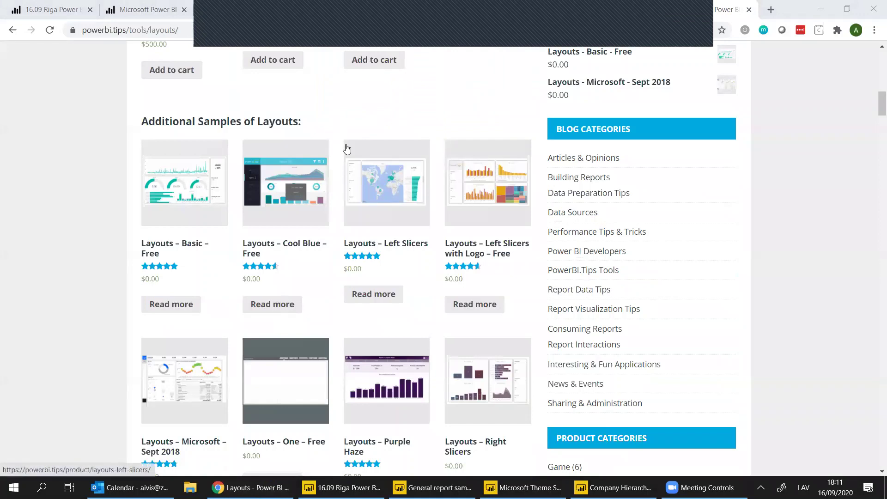
{"action": "scroll", "coordinate": [277, 217], "scroll_direction": "down", "scroll_amount": 1}
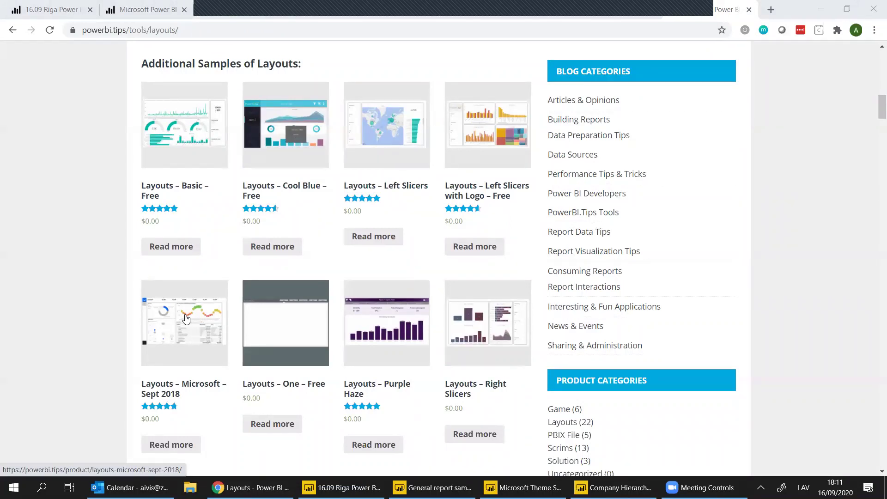
- Open the product page of the free "Layouts – Microsoft – Sept 2018" sample
{"action": "scroll", "coordinate": [186, 318], "scroll_direction": "up", "scroll_amount": 1}
{"action": "left_click", "coordinate": [190, 381]}
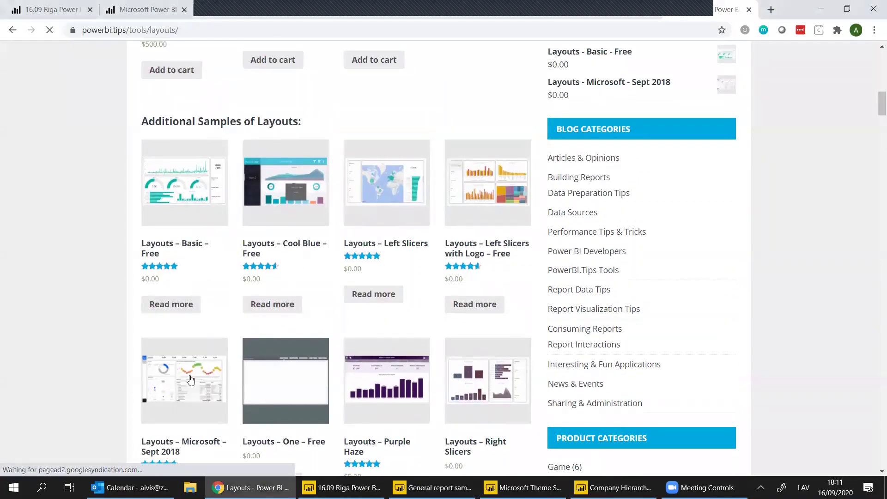
{"action": "scroll", "coordinate": [192, 365], "scroll_direction": "down", "scroll_amount": 1}
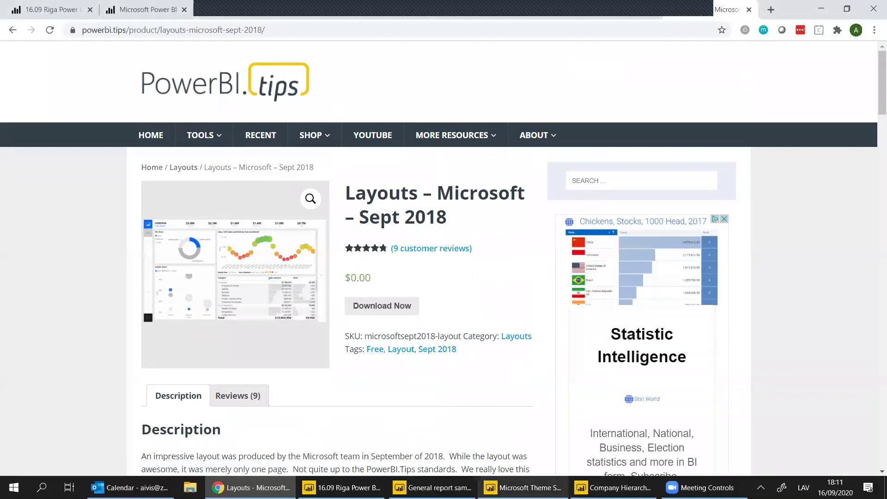
- Switch to the Microsoft Theme report in Power BI Desktop and preview its navigation to pages P2 and P3 and its slide-out slicer panel
{"action": "key", "text": "alt+Tab"}
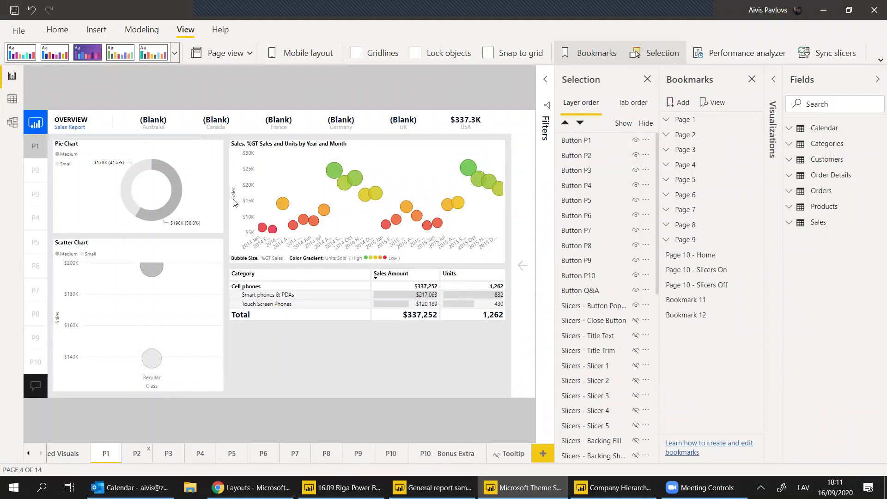
{"action": "left_click", "coordinate": [35, 170], "text": "ctrl"}
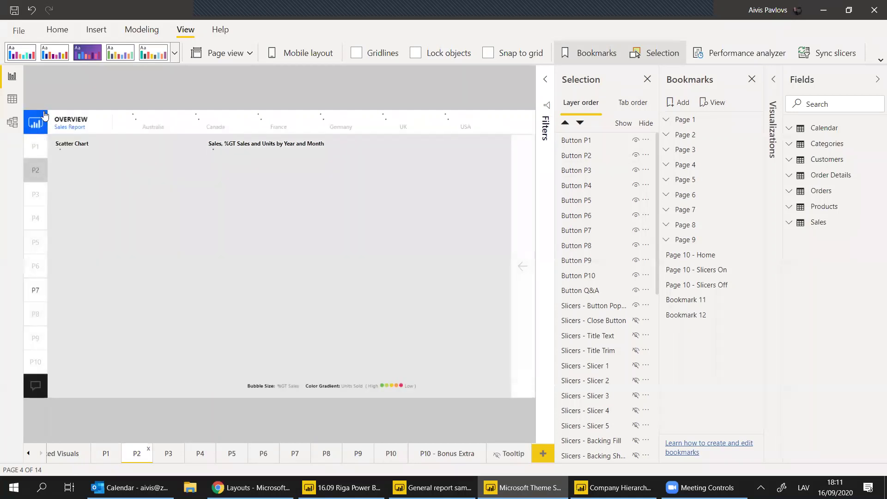
{"action": "left_click", "coordinate": [41, 204], "text": "ctrl"}
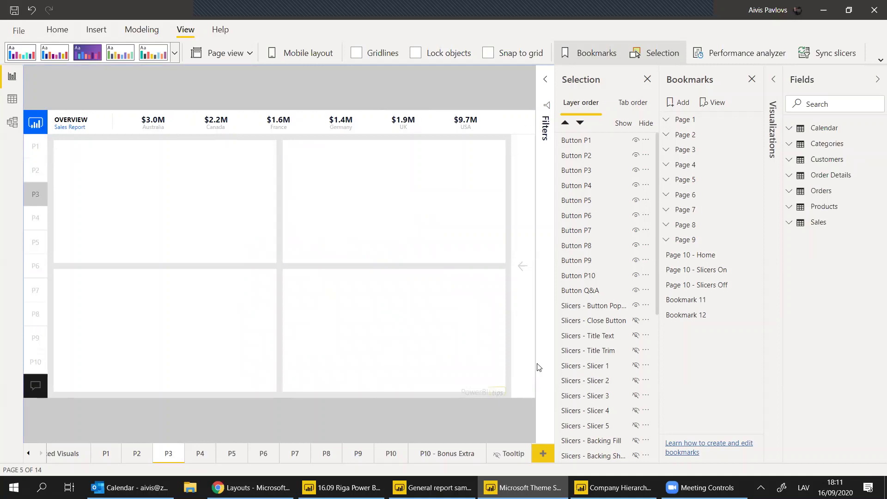
{"action": "left_click", "coordinate": [523, 271], "text": "ctrl"}
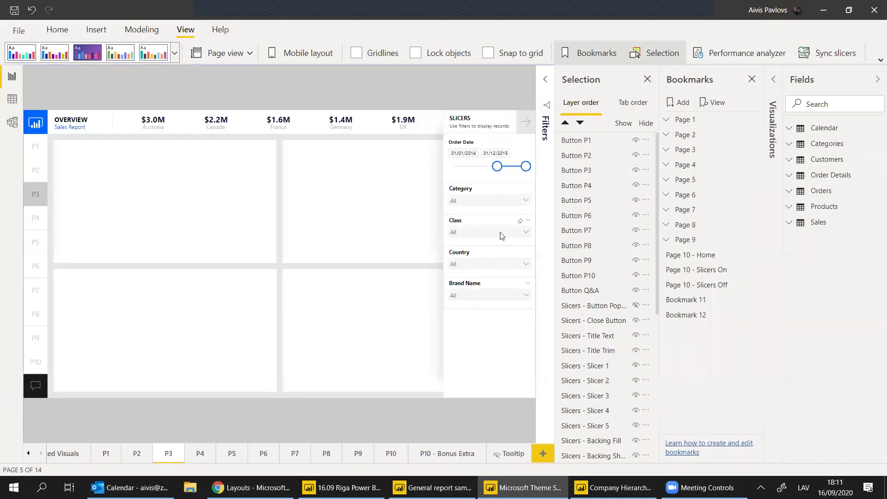
{"action": "left_click", "coordinate": [526, 130], "text": "ctrl"}
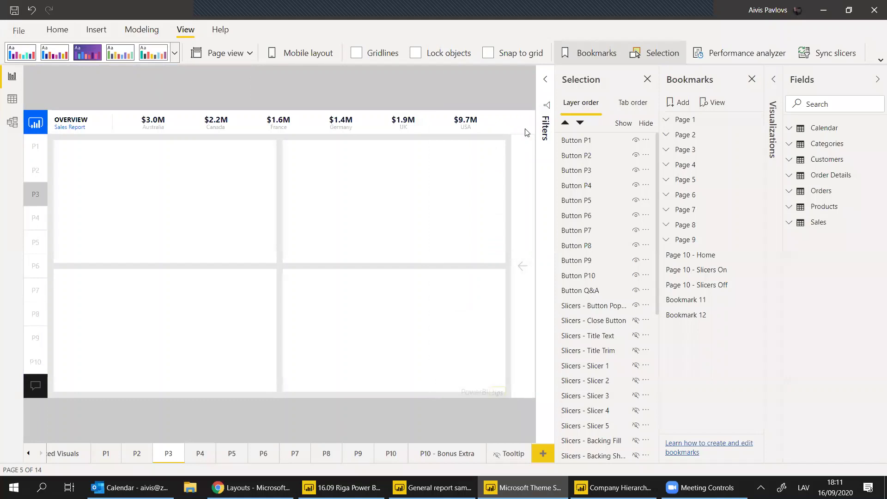
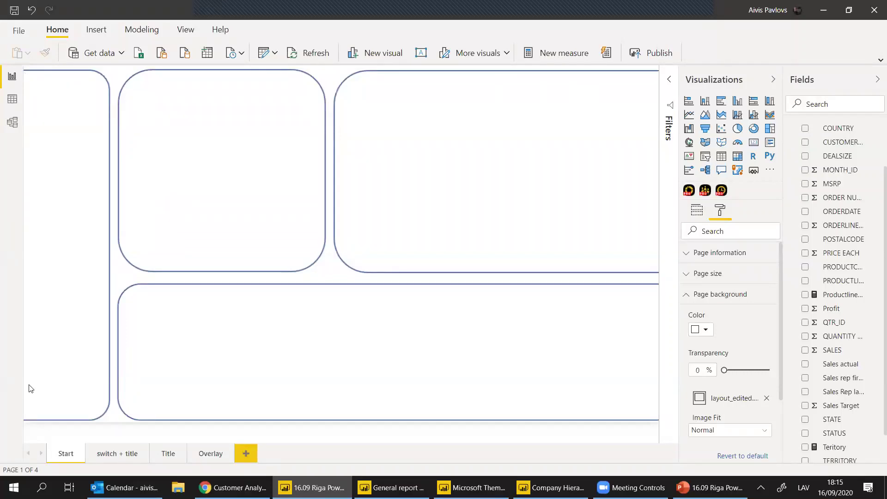
- Set the image fit of the Start page's background layout image to Fit
{"action": "left_click", "coordinate": [730, 432]}
{"action": "left_click", "coordinate": [715, 405]}
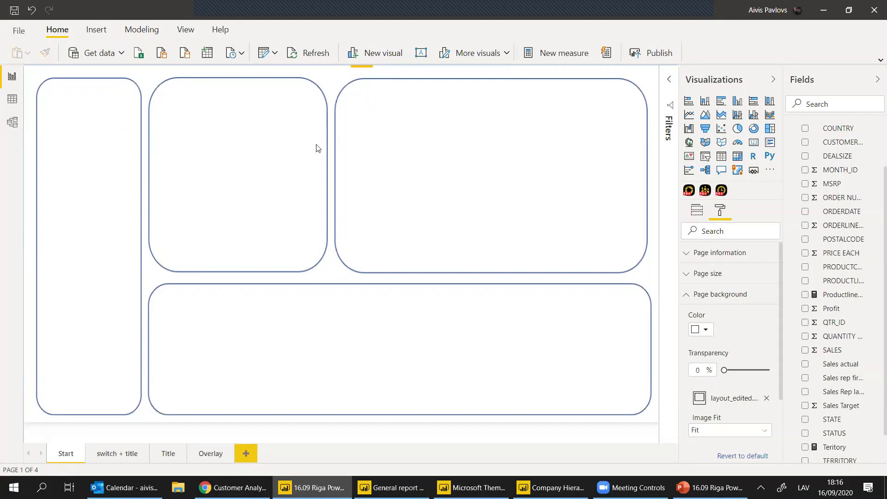
- Add a Drill Down Donut PRO visual and size it to fill the upper middle frame of the layout
{"action": "left_click", "coordinate": [689, 190]}
{"action": "left_click_drag", "start_coordinate": [130, 150], "coordinate": [257, 172]}
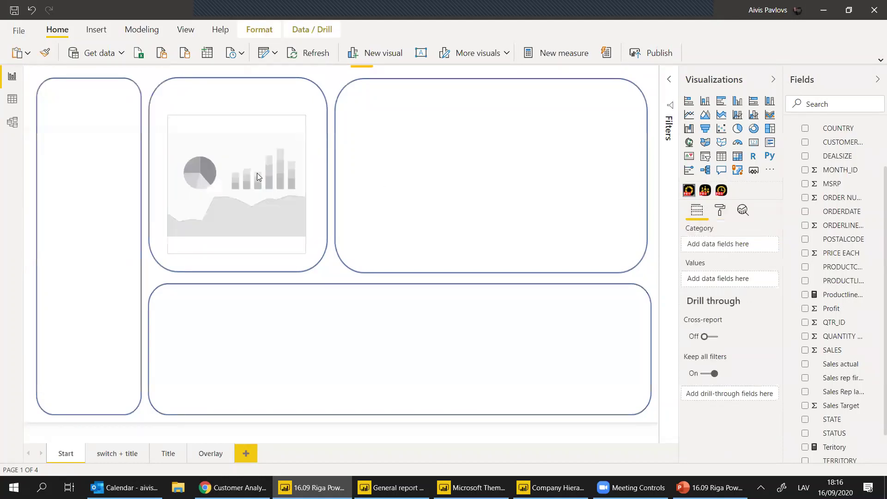
{"action": "left_click_drag", "start_coordinate": [299, 225], "coordinate": [314, 251]}
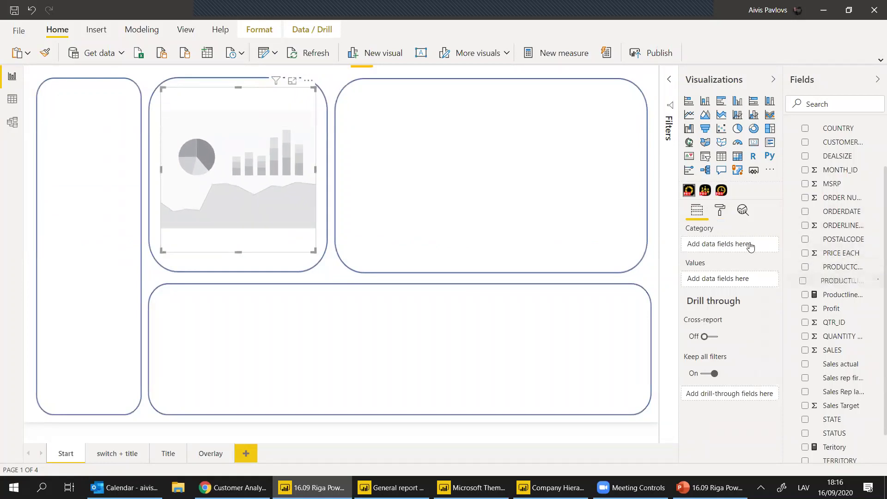
- Assign PRODUCTLINE as the donut's category and SALES as its values, and dismiss the trial notice
{"action": "left_click_drag", "start_coordinate": [749, 245], "coordinate": [748, 245]}
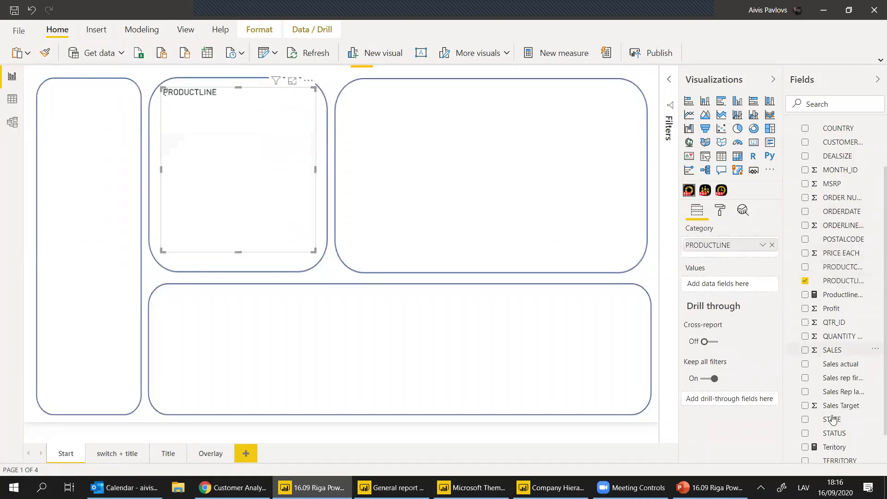
{"action": "scroll", "coordinate": [838, 346], "scroll_direction": "down", "scroll_amount": 2}
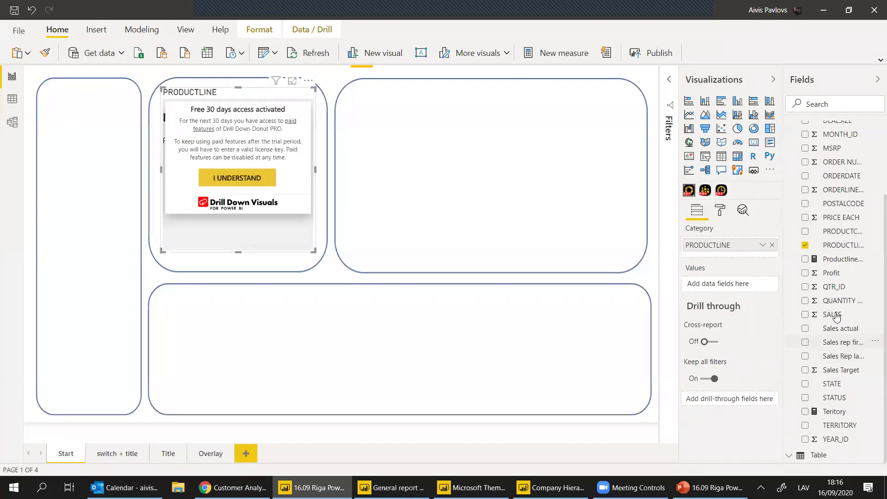
{"action": "left_click_drag", "start_coordinate": [833, 313], "coordinate": [732, 286]}
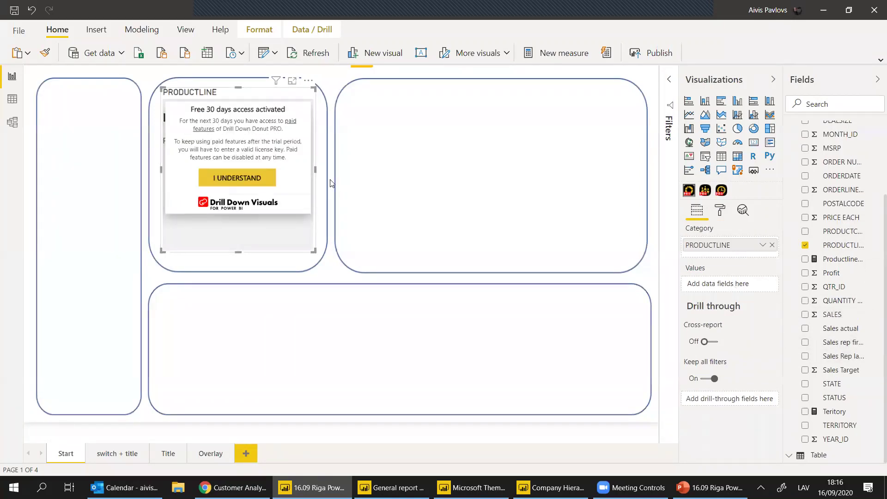
{"action": "left_click", "coordinate": [259, 172]}
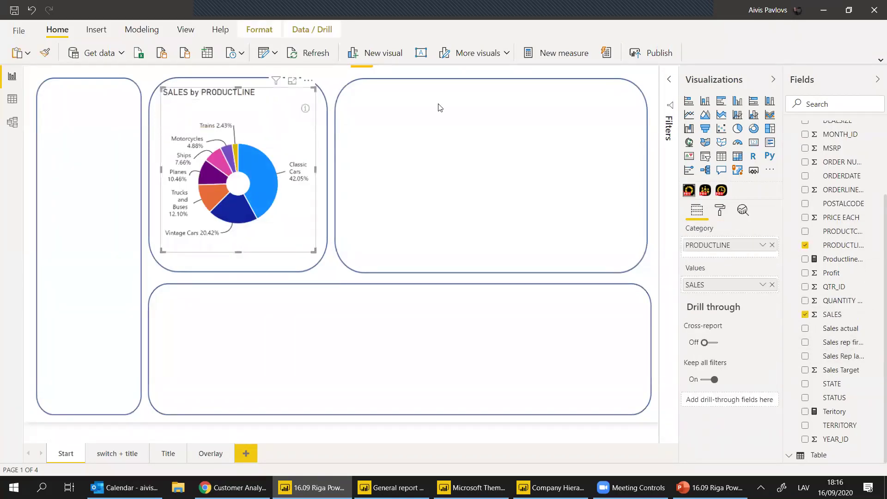
- Add a Drill Down Combo PRO visual and size it to fill the upper right frame of the layout
{"action": "left_click", "coordinate": [620, 164]}
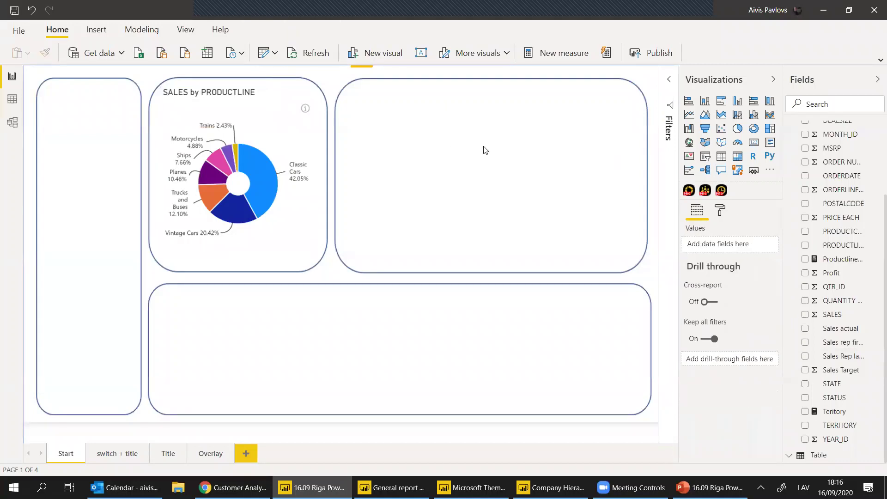
{"action": "left_click", "coordinate": [704, 190]}
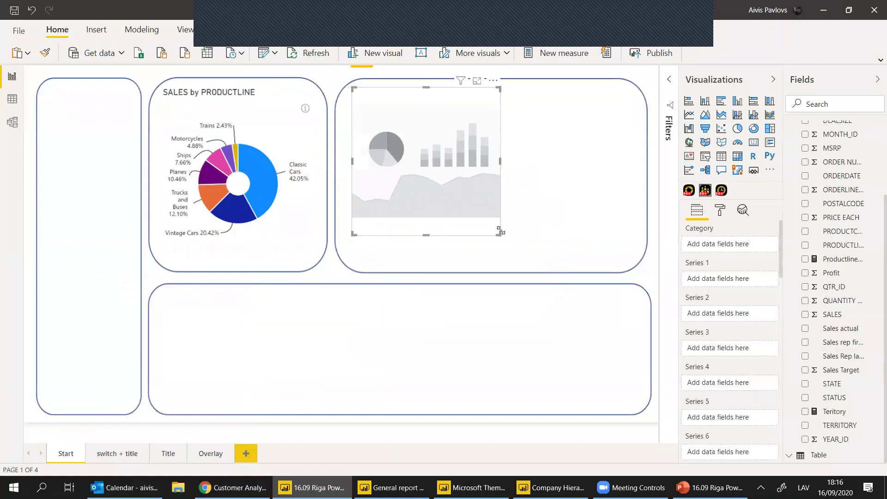
{"action": "left_click_drag", "start_coordinate": [500, 231], "coordinate": [630, 257]}
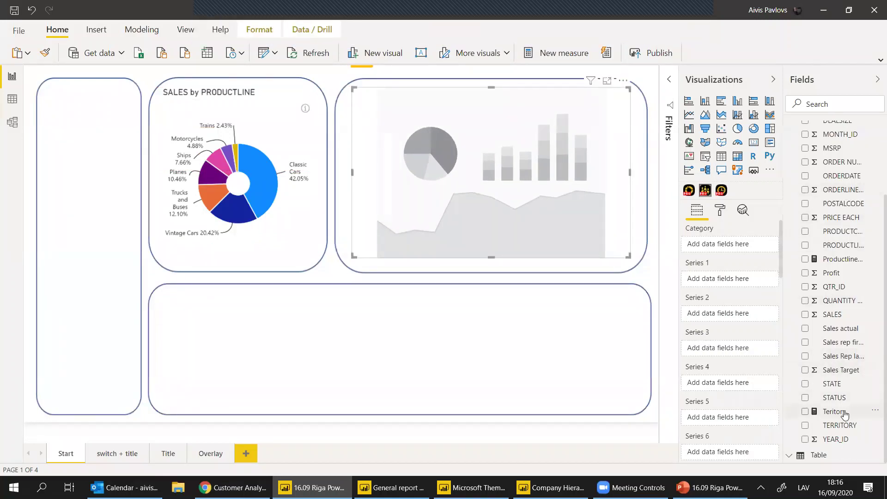
- Assign TERRITORY and COUNTRY as the combo chart's categories and SALES as Series 1, dismissing the trial notice
{"action": "scroll", "coordinate": [849, 341], "scroll_direction": "up", "scroll_amount": 2}
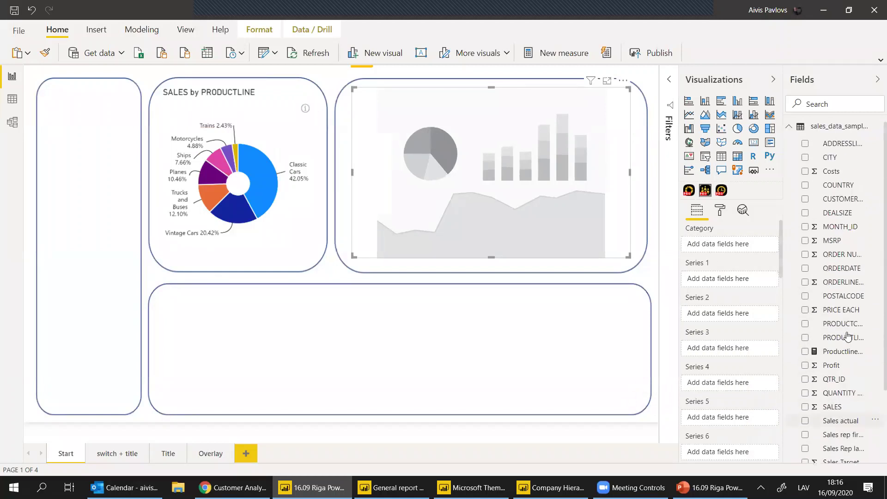
{"action": "scroll", "coordinate": [848, 418], "scroll_direction": "down", "scroll_amount": 2}
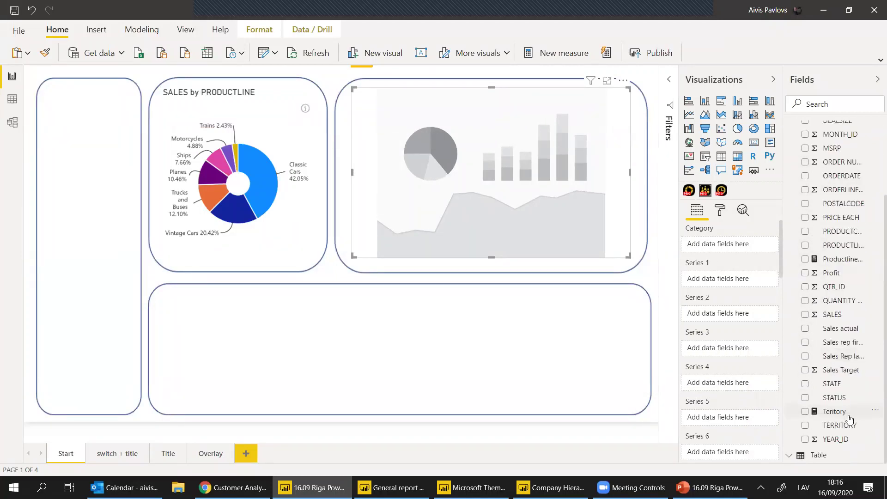
{"action": "left_click_drag", "start_coordinate": [849, 420], "coordinate": [746, 247]}
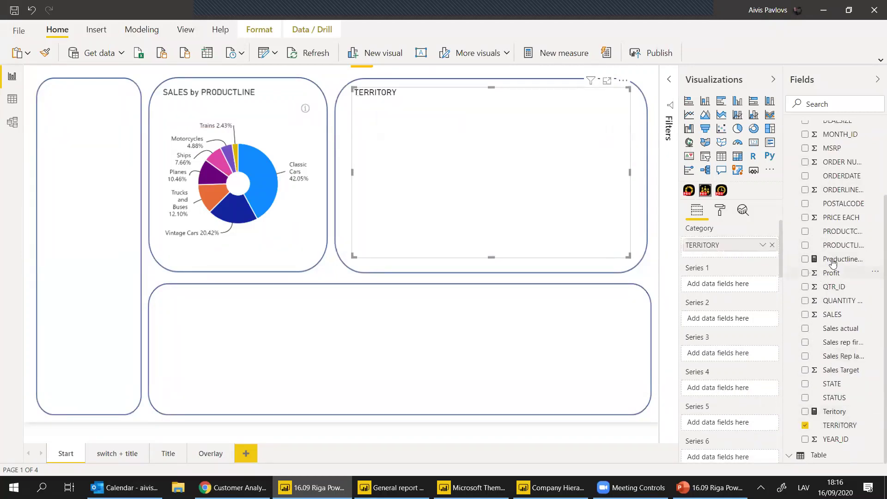
{"action": "scroll", "coordinate": [841, 194], "scroll_direction": "up", "scroll_amount": 3}
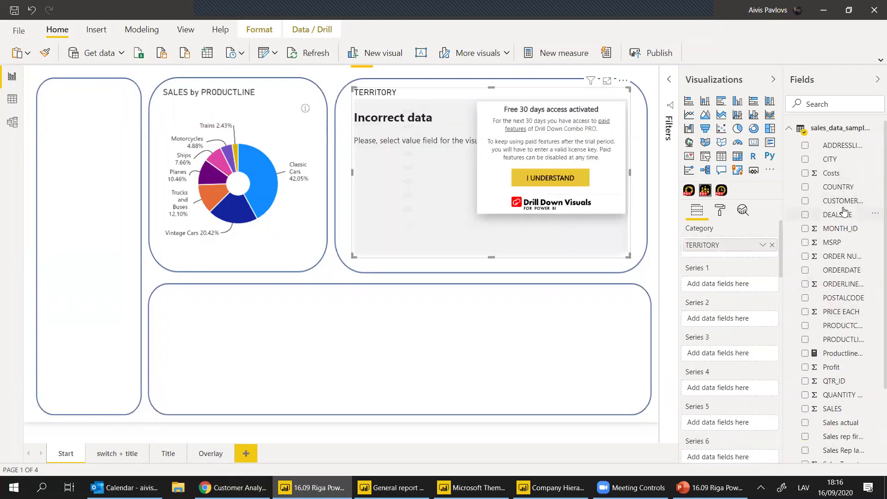
{"action": "left_click", "coordinate": [564, 183]}
{"action": "scroll", "coordinate": [833, 318], "scroll_direction": "down", "scroll_amount": 3}
{"action": "left_click_drag", "start_coordinate": [834, 319], "coordinate": [656, 287]}
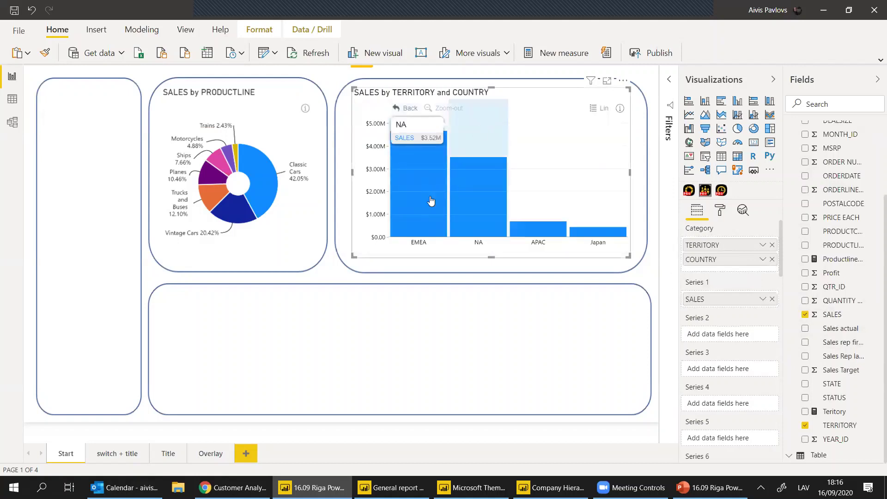
- Add the date-based Drill Down custom visual and size it to fit inside the wide bottom frame of the layout
{"action": "left_click", "coordinate": [521, 314]}
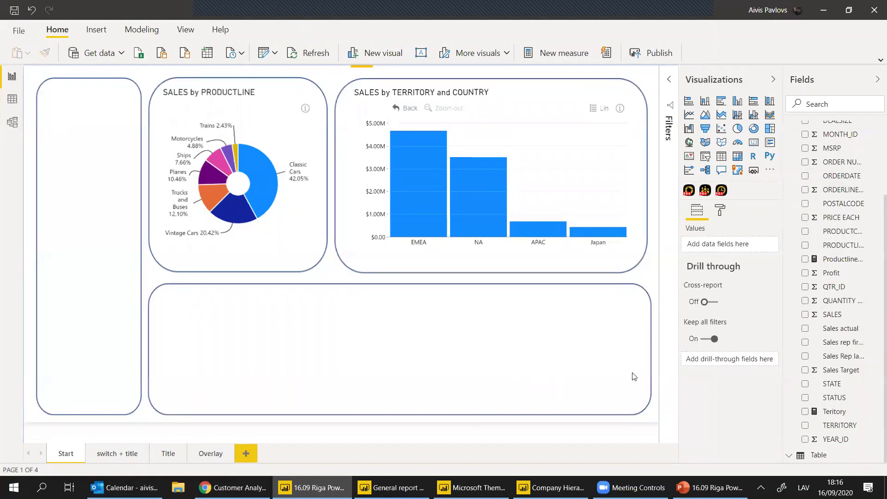
{"action": "left_click", "coordinate": [721, 190]}
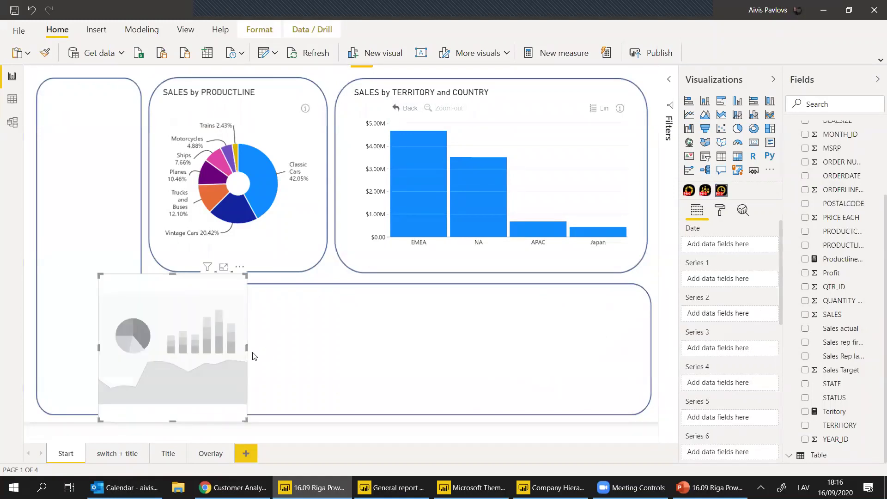
{"action": "left_click_drag", "start_coordinate": [246, 347], "coordinate": [640, 362]}
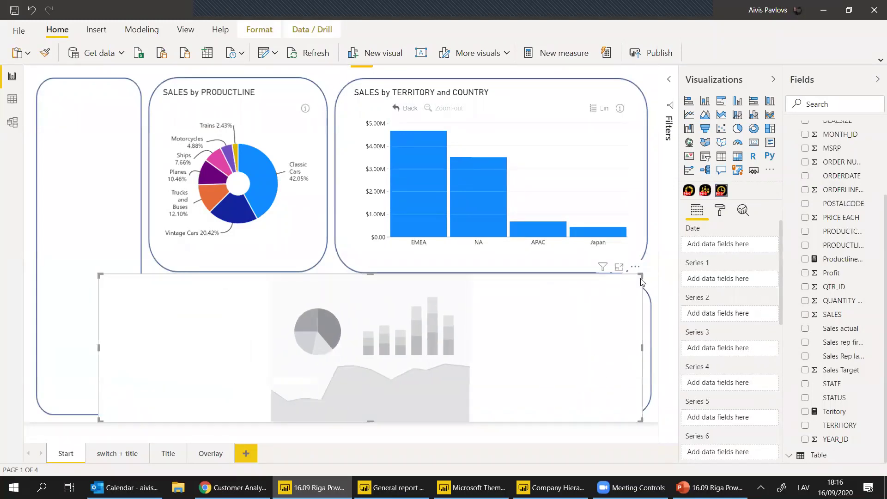
{"action": "left_click_drag", "start_coordinate": [645, 276], "coordinate": [643, 290]}
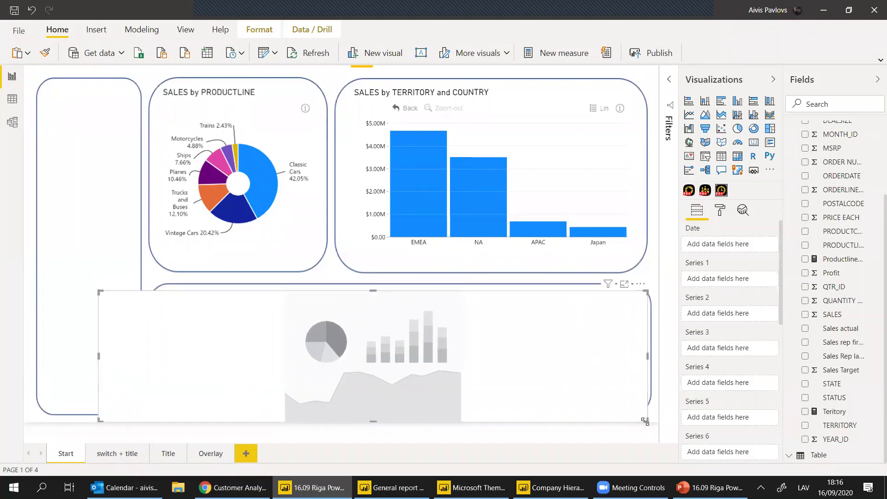
{"action": "left_click_drag", "start_coordinate": [645, 421], "coordinate": [640, 403]}
{"action": "left_click_drag", "start_coordinate": [98, 290], "coordinate": [162, 298]}
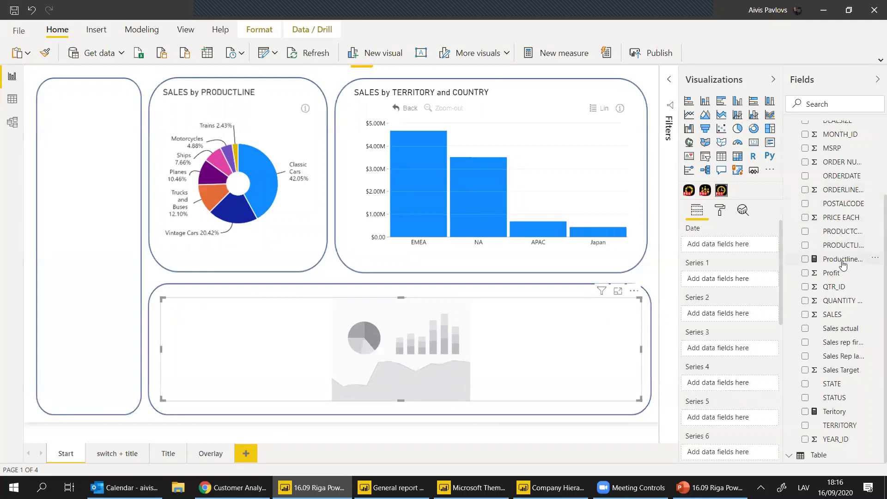
- Assign ORDERDATE as the bottom chart's date and SALES as Series 1, and dismiss the trial notice
{"action": "scroll", "coordinate": [846, 253], "scroll_direction": "up", "scroll_amount": 3}
{"action": "left_click_drag", "start_coordinate": [842, 270], "coordinate": [721, 245]}
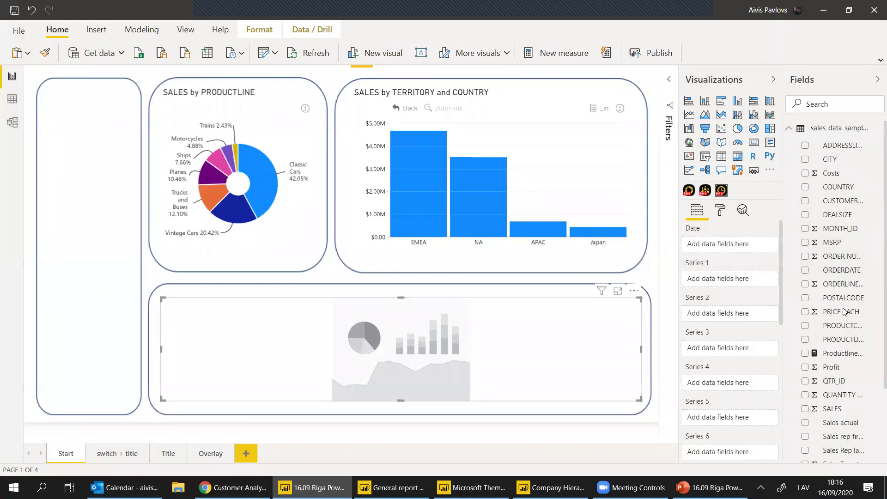
{"action": "left_click_drag", "start_coordinate": [832, 408], "coordinate": [721, 281]}
{"action": "left_click", "coordinate": [551, 390]}
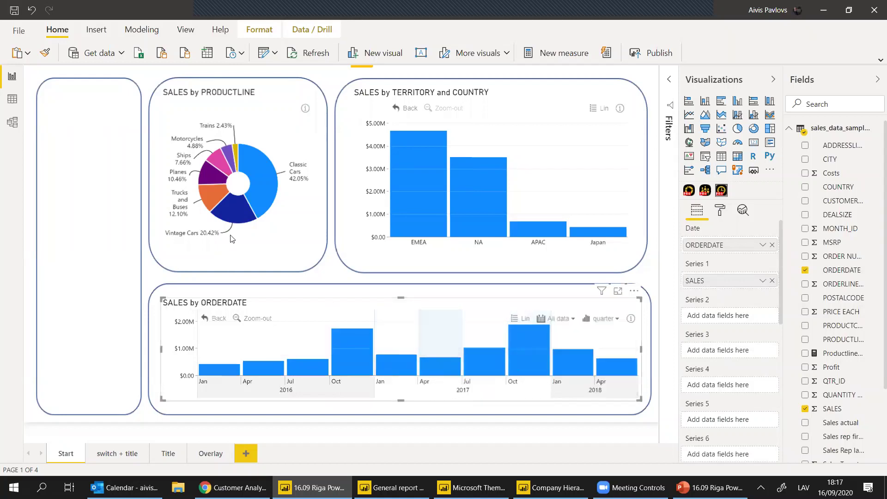
- Add an empty card visual and shrink it to fit the width of the layout's narrow left frame
{"action": "left_click", "coordinate": [137, 174]}
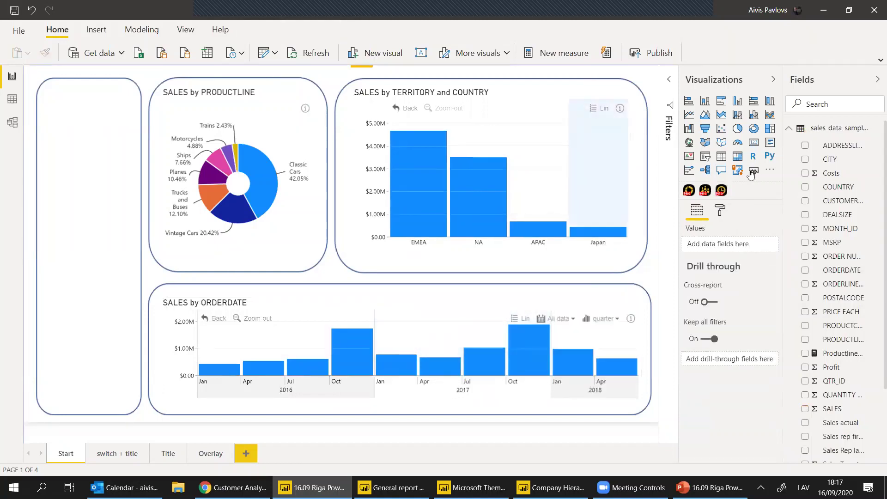
{"action": "left_click", "coordinate": [754, 142]}
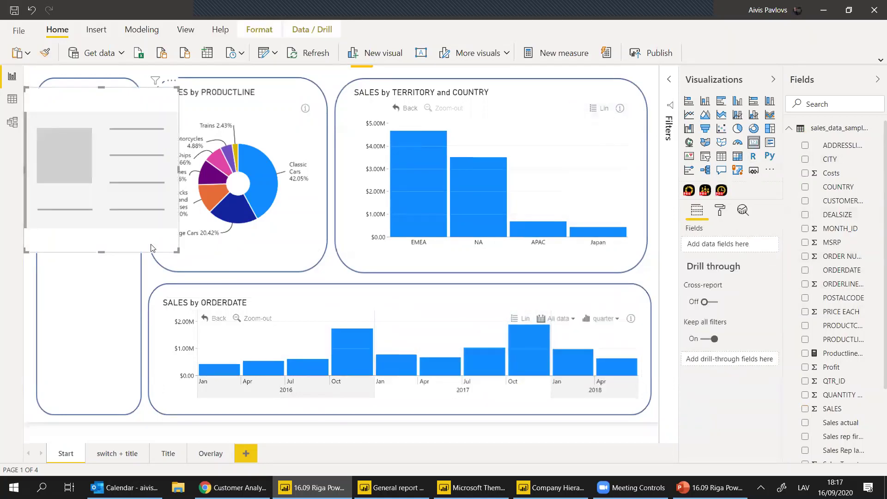
{"action": "left_click_drag", "start_coordinate": [177, 251], "coordinate": [75, 363]}
- Duplicate the card three times and arrange the four cards in a column inside the left frame
{"action": "key", "text": "ctrl+c"}
{"action": "key", "text": "ctrl+v"}
{"action": "key", "text": "ctrl+v"}
{"action": "key", "text": "ctrl+v"}
{"action": "left_click_drag", "start_coordinate": [90, 152], "coordinate": [88, 292]}
{"action": "left_click_drag", "start_coordinate": [91, 157], "coordinate": [92, 200]}
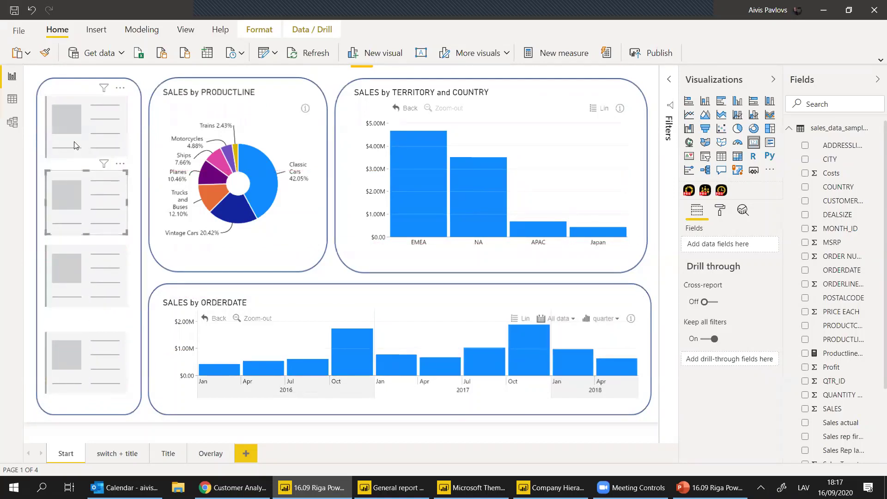
- Distribute the four cards in the left frame evenly in the vertical direction
{"action": "left_click", "coordinate": [74, 145]}
{"action": "left_click", "coordinate": [74, 193], "text": "ctrl"}
{"action": "left_click", "coordinate": [67, 281], "text": "ctrl"}
{"action": "left_click", "coordinate": [60, 347], "text": "ctrl"}
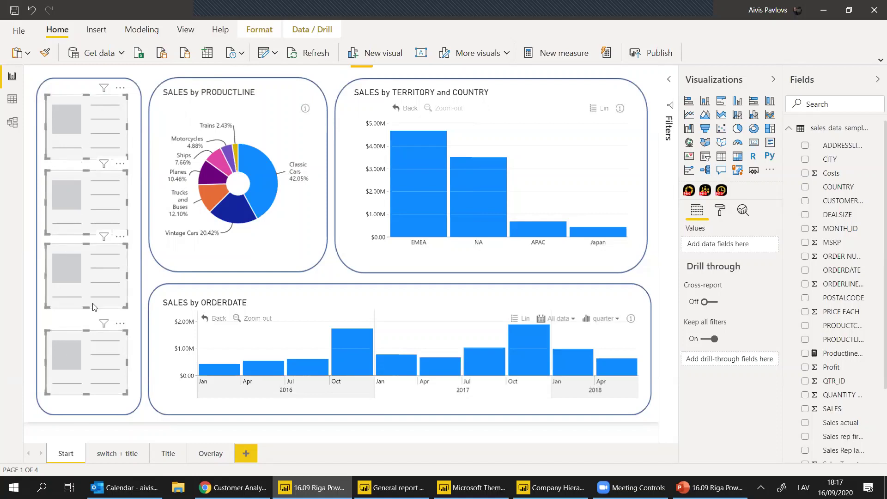
{"action": "left_click", "coordinate": [256, 29]}
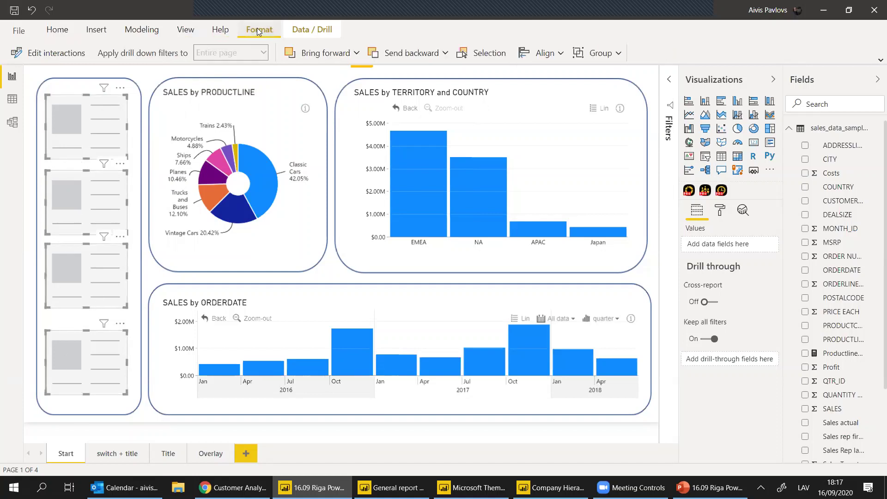
{"action": "left_click", "coordinate": [557, 54]}
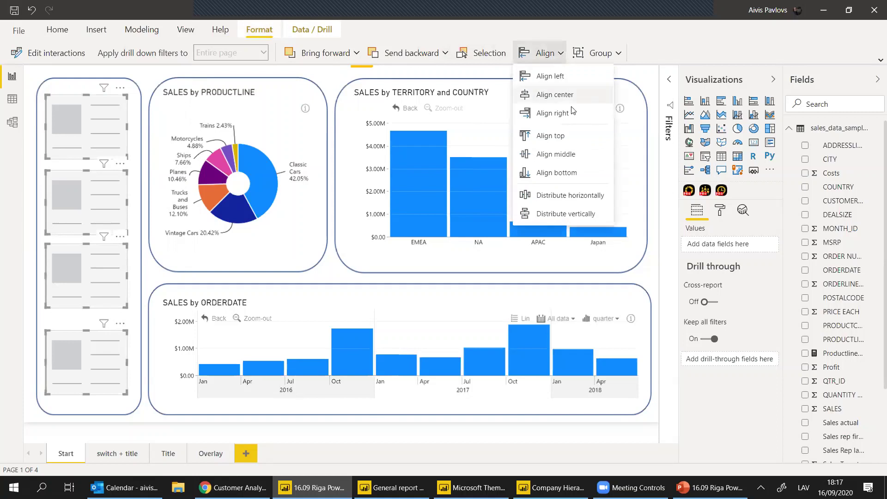
{"action": "left_click", "coordinate": [570, 216]}
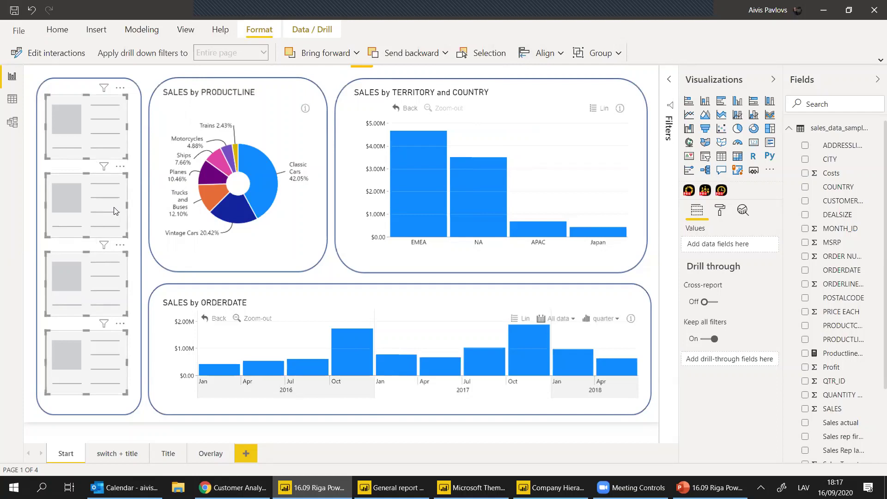
- Assign the SALES field to the uppermost empty card in the layout's narrow left frame
{"action": "left_click", "coordinate": [134, 236]}
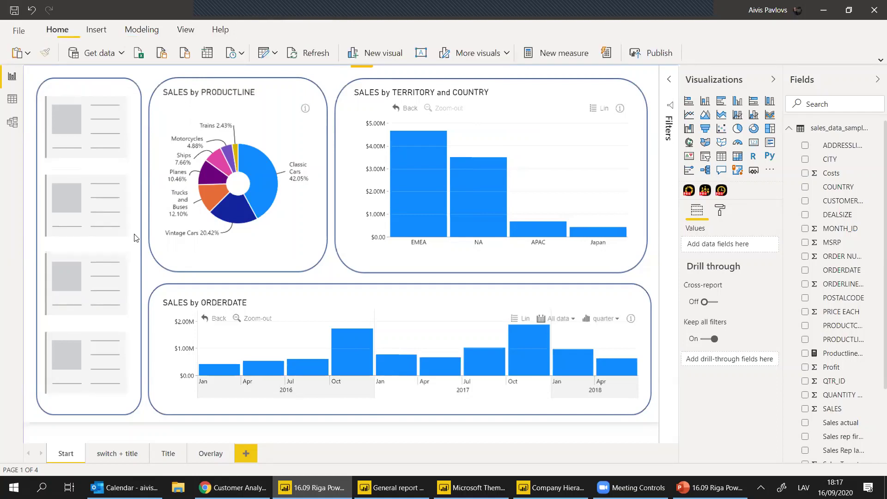
{"action": "left_click", "coordinate": [106, 139]}
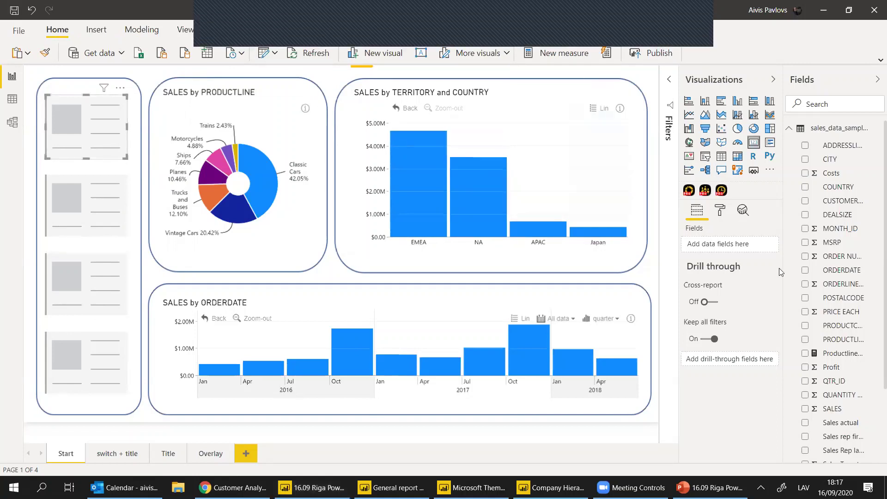
{"action": "scroll", "coordinate": [856, 284], "scroll_direction": "down", "scroll_amount": 3}
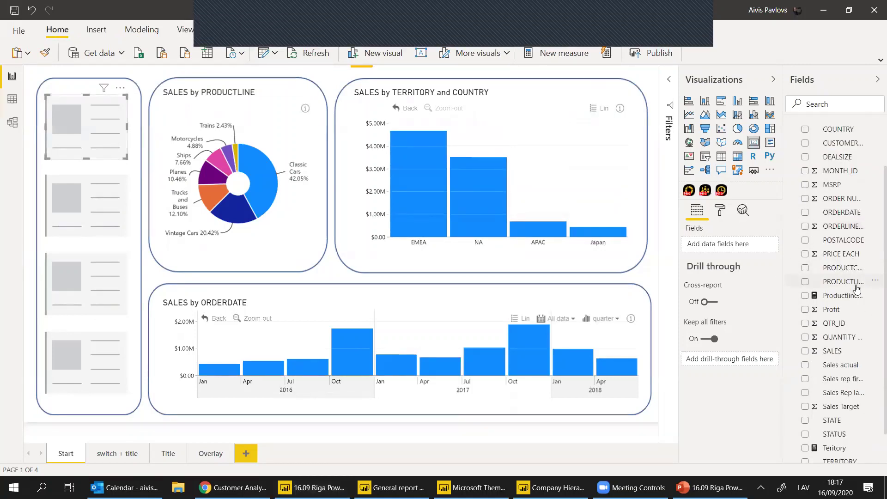
{"action": "mouse_move", "coordinate": [266, 161]}
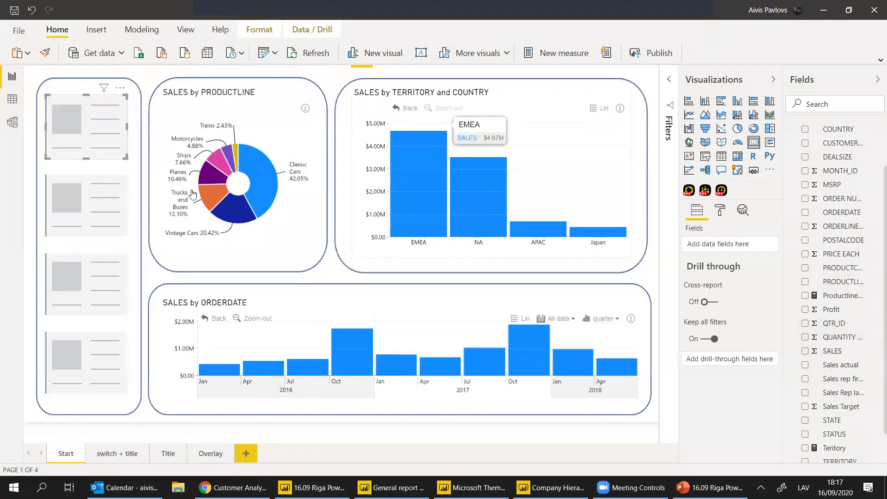
{"action": "left_click", "coordinate": [834, 351]}
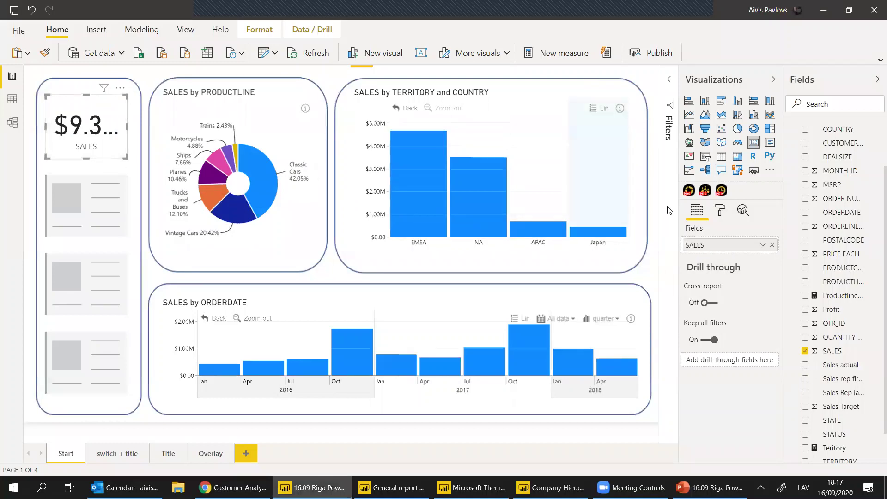
- Set the SALES card's data label text size to 25 pt
{"action": "left_click", "coordinate": [720, 210]}
{"action": "left_click", "coordinate": [722, 279]}
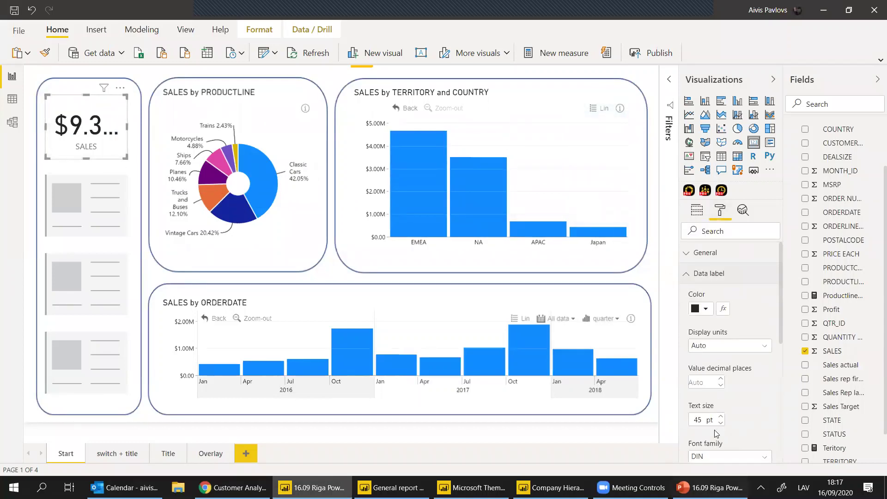
{"action": "left_click_drag", "start_coordinate": [702, 422], "coordinate": [683, 423]}
{"action": "type", "text": "25"}
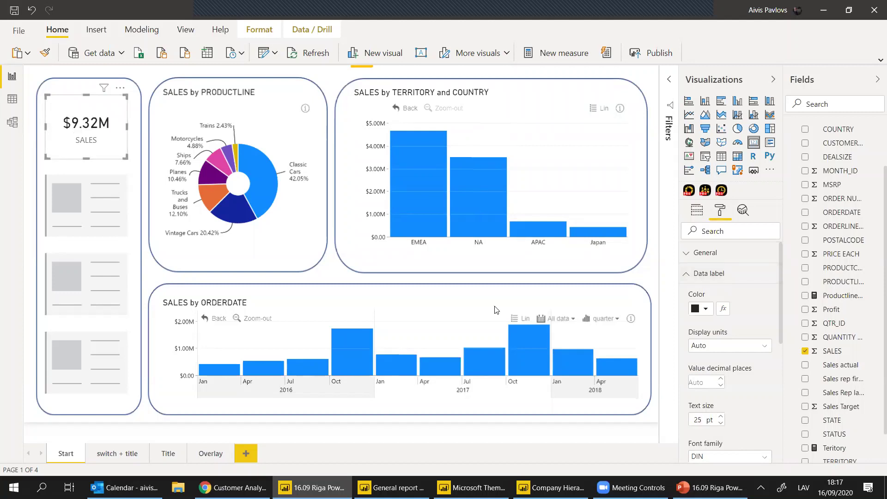
{"action": "left_click", "coordinate": [72, 200]}
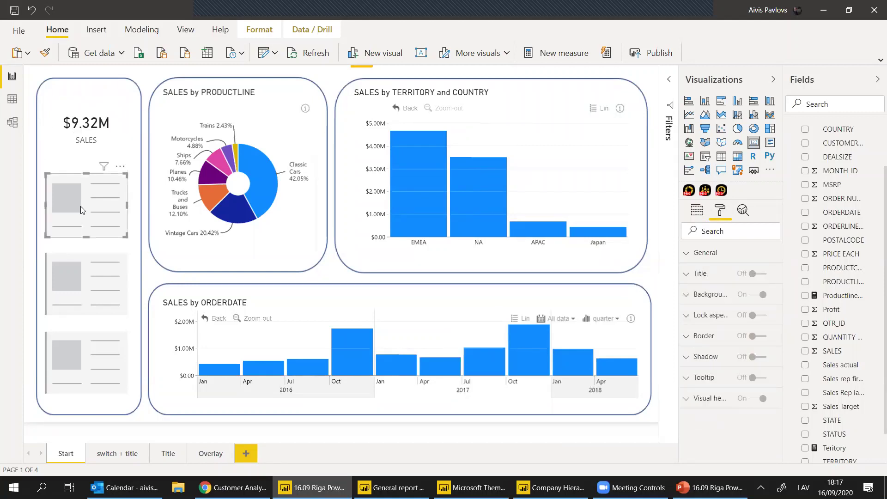
{"action": "left_click", "coordinate": [92, 275], "text": "ctrl"}
{"action": "key", "text": "Delete"}
{"action": "left_click", "coordinate": [83, 355]}
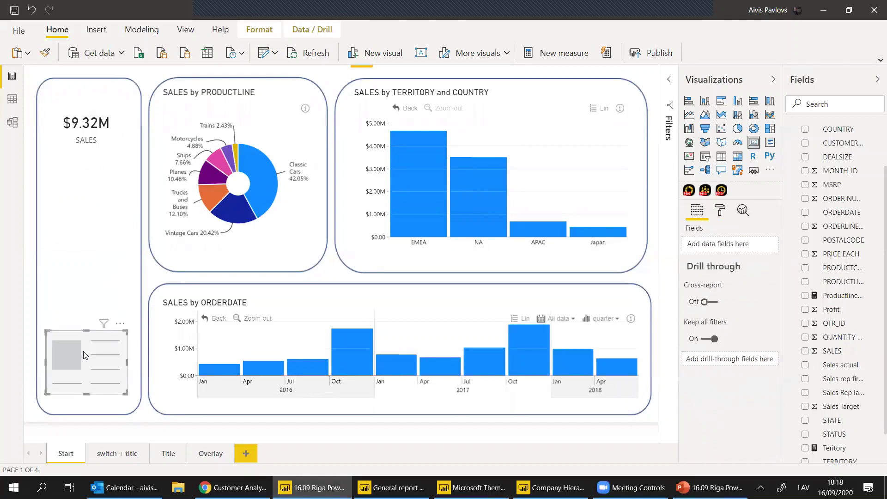
{"action": "key", "text": "ctrl+z"}
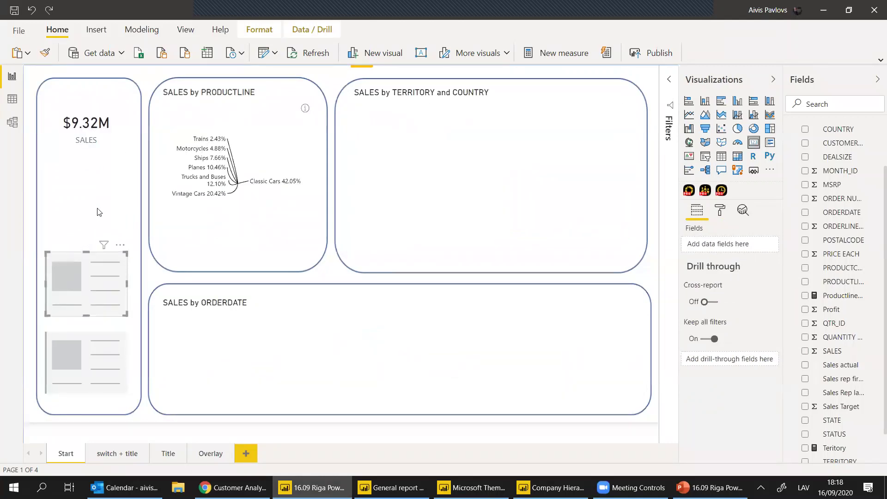
{"action": "key", "text": "ctrl+z"}
{"action": "key", "text": "ctrl+z"}
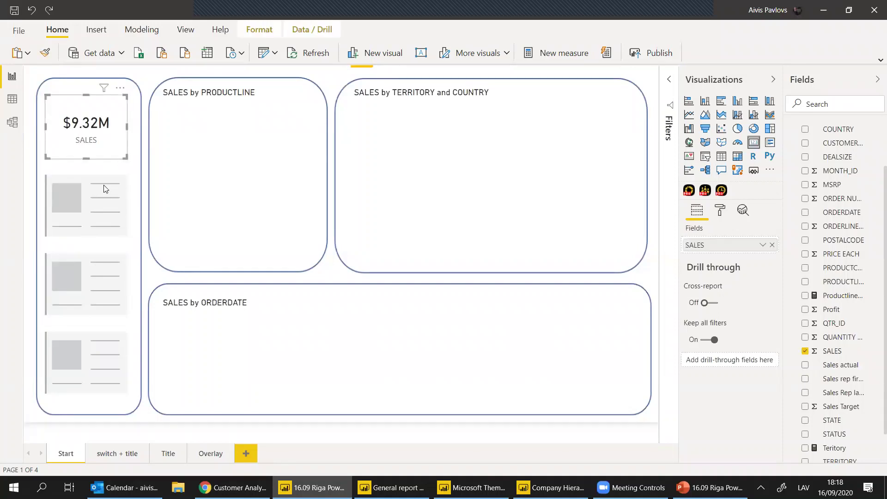
- Fill the three empty cards below the SALES card with Profit, QUANTITY ORDERED and Costs, in that order
{"action": "left_click", "coordinate": [127, 188]}
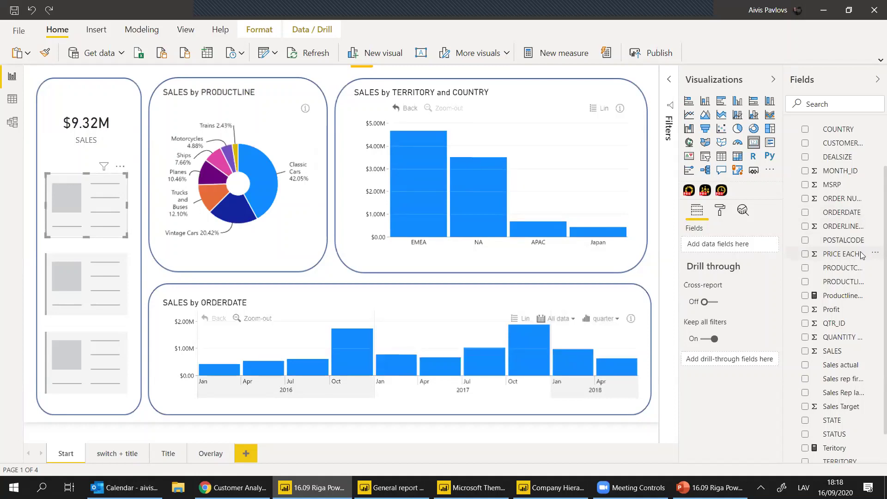
{"action": "scroll", "coordinate": [861, 255], "scroll_direction": "down", "scroll_amount": 1}
{"action": "left_click_drag", "start_coordinate": [835, 274], "coordinate": [135, 240]}
{"action": "left_click_drag", "start_coordinate": [107, 275], "coordinate": [107, 276]}
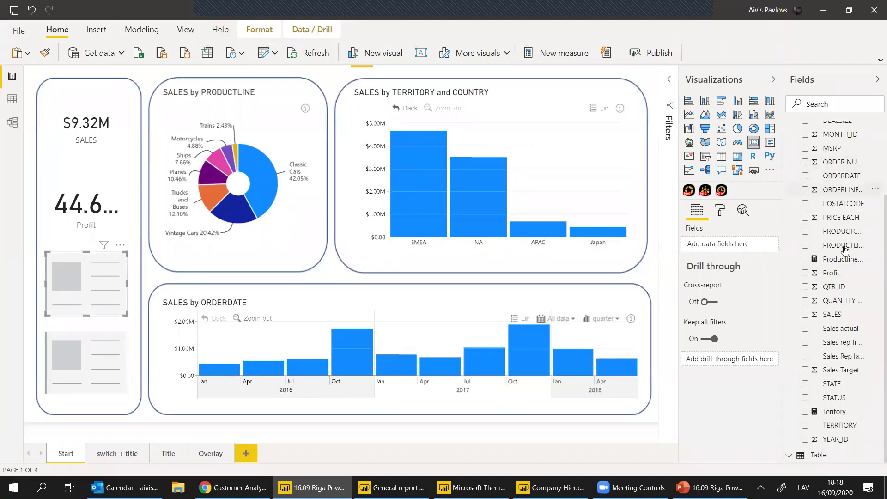
{"action": "scroll", "coordinate": [841, 300], "scroll_direction": "up", "scroll_amount": 1}
{"action": "left_click_drag", "start_coordinate": [836, 358], "coordinate": [729, 249]}
{"action": "left_click", "coordinate": [91, 353]}
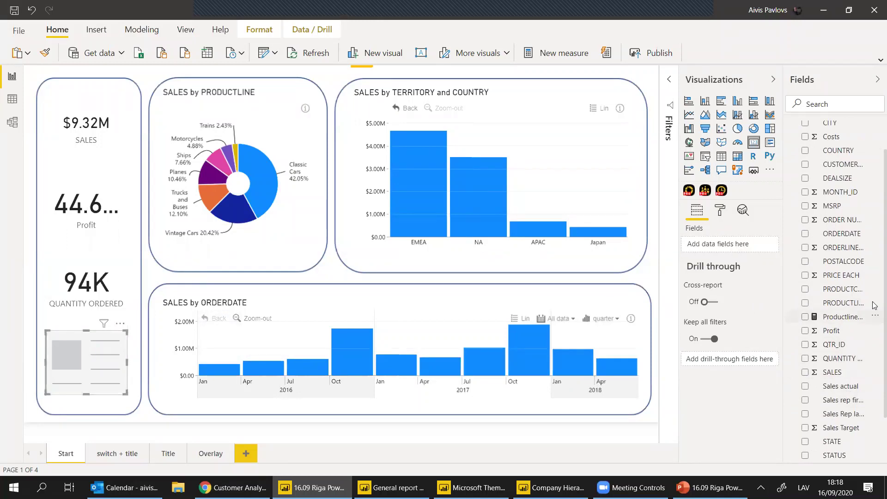
{"action": "scroll", "coordinate": [854, 261], "scroll_direction": "up", "scroll_amount": 1}
{"action": "left_click_drag", "start_coordinate": [830, 174], "coordinate": [749, 245]}
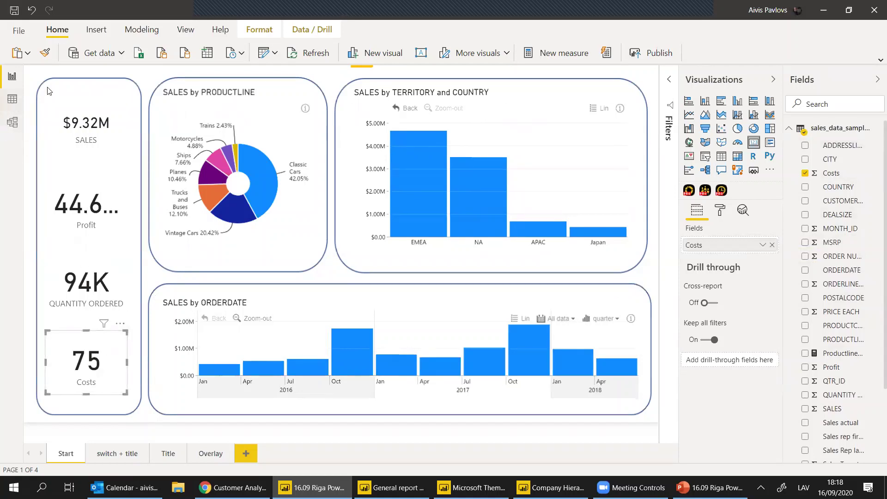
- Set the SALES card's data label text size to 24 pt
{"action": "left_click", "coordinate": [45, 54]}
{"action": "left_click", "coordinate": [79, 125]}
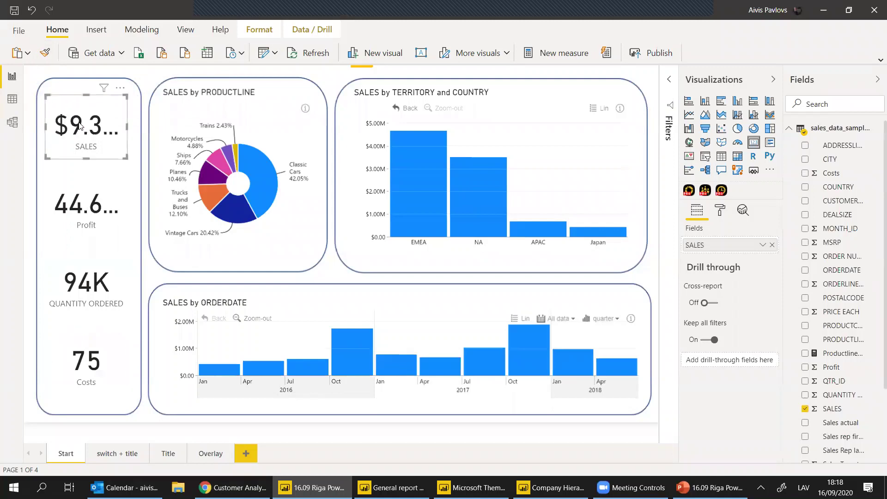
{"action": "left_click", "coordinate": [719, 217]}
{"action": "left_click", "coordinate": [716, 273]}
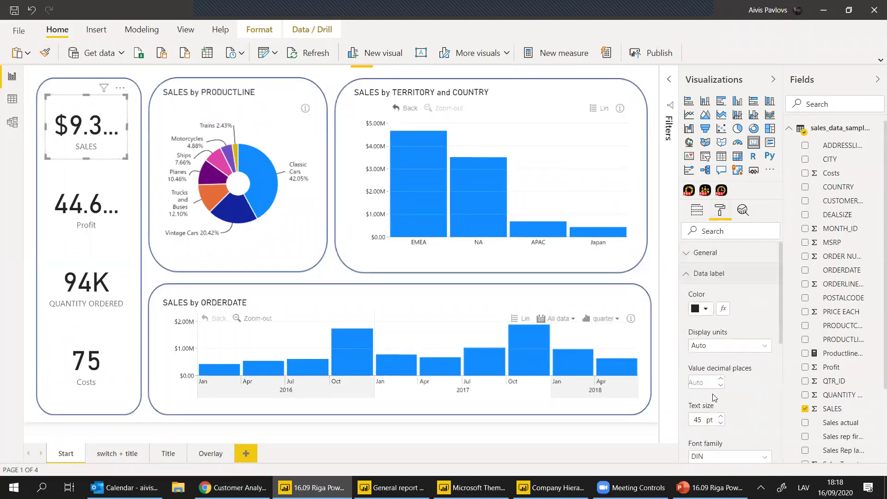
{"action": "left_click_drag", "start_coordinate": [675, 417], "coordinate": [674, 413]}
{"action": "type", "text": "24"}
{"action": "key", "text": "Return"}
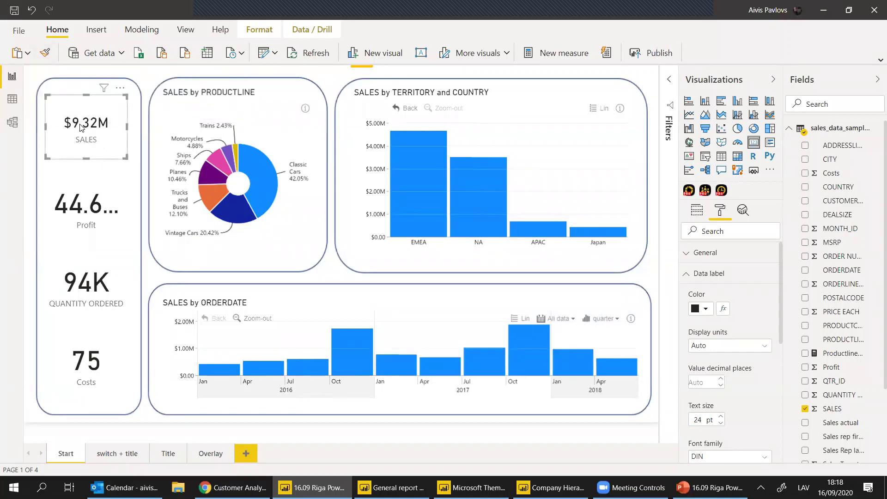
- Copy the SALES card's formatting to the Profit, QUANTITY ORDERED and Costs cards with Format Painter
{"action": "left_click", "coordinate": [45, 53]}
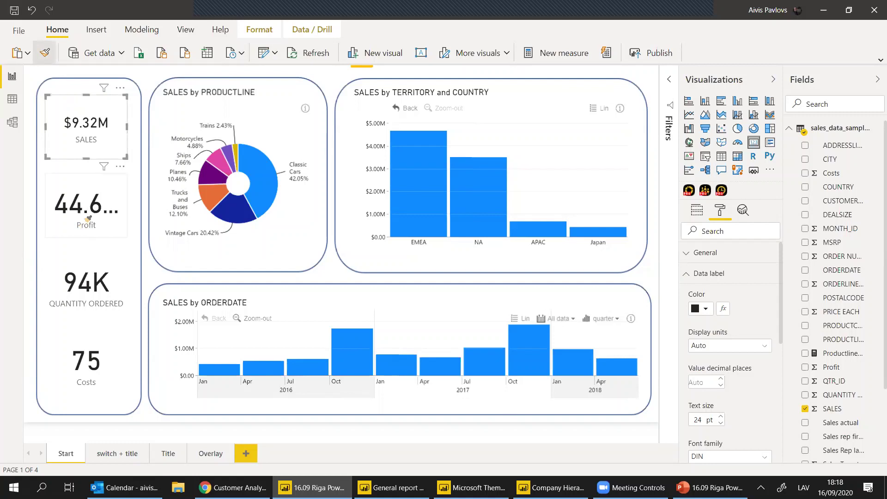
{"action": "left_click", "coordinate": [85, 220]}
{"action": "left_click", "coordinate": [45, 53]}
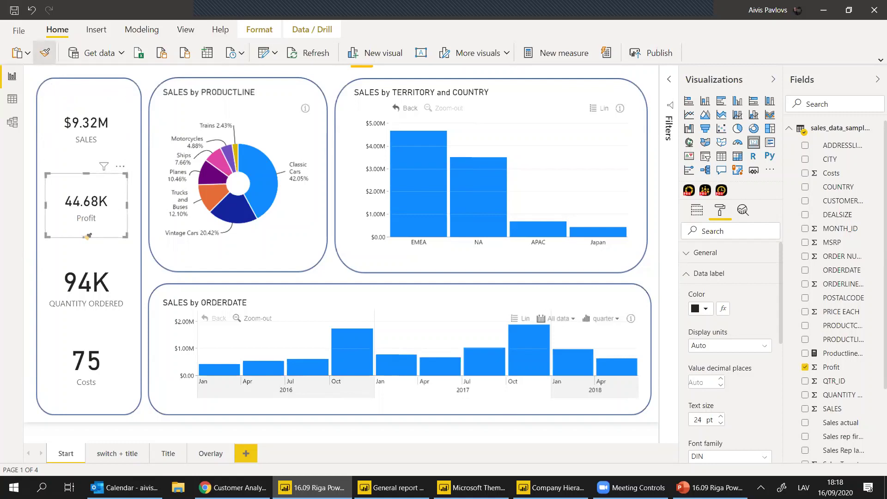
{"action": "left_click", "coordinate": [91, 266]}
{"action": "left_click", "coordinate": [45, 52]}
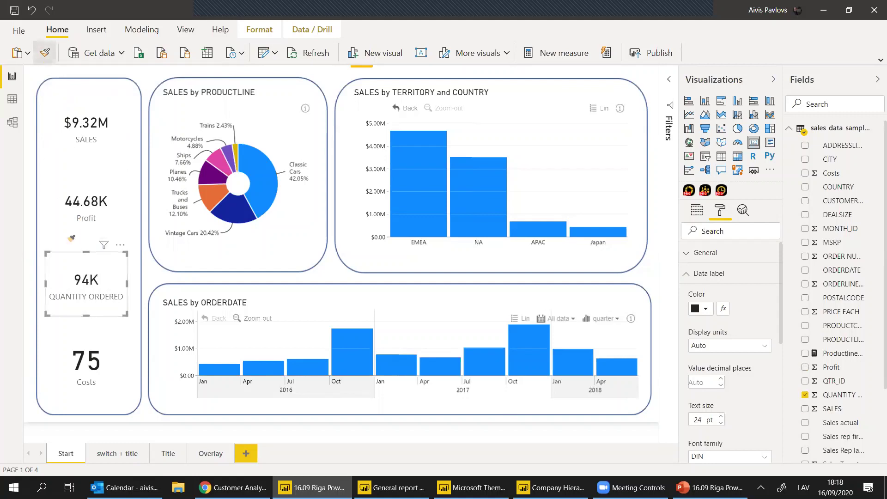
{"action": "left_click", "coordinate": [93, 347]}
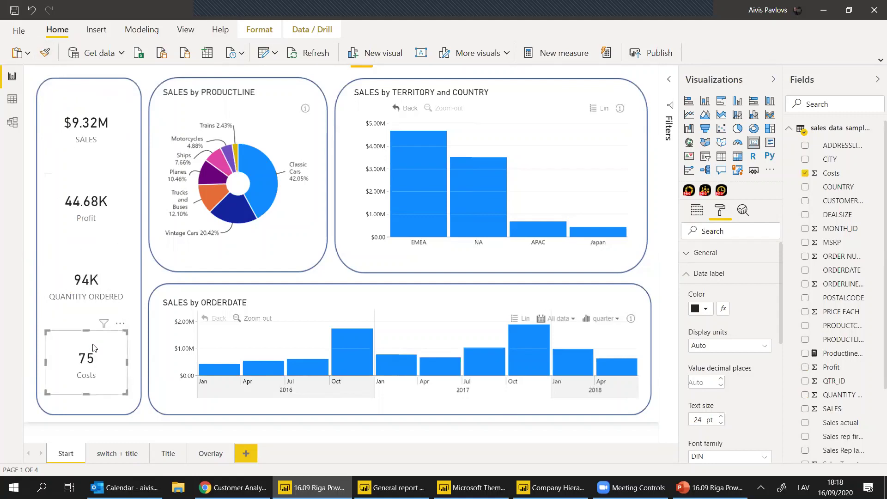
{"action": "left_click", "coordinate": [712, 277]}
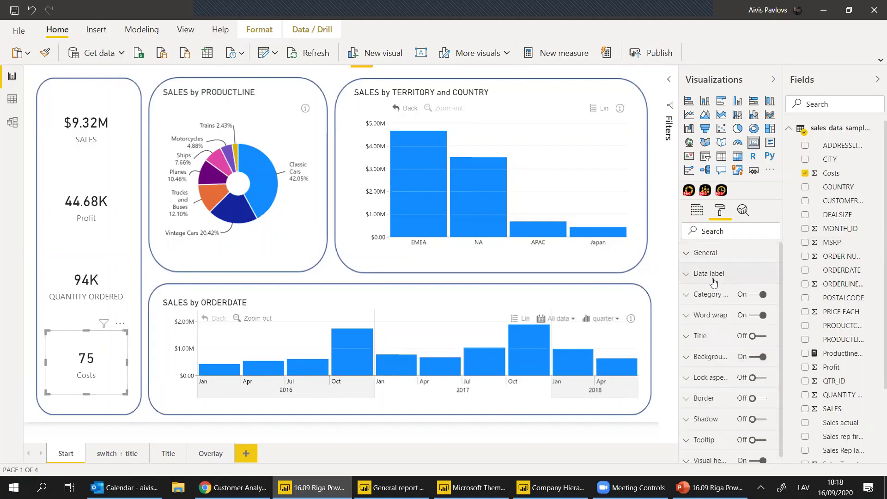
{"action": "left_click", "coordinate": [141, 104]}
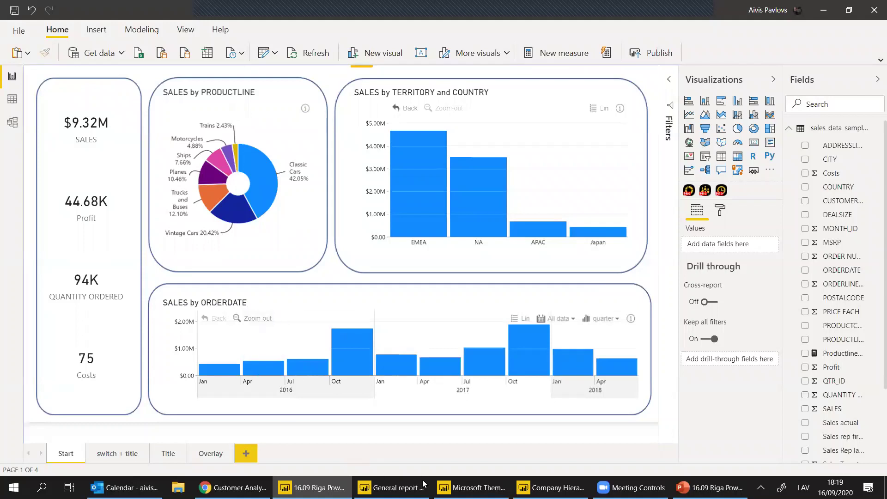
- Switch to the General report file and show the interaction controls of the Dashboard page's visuals
{"action": "left_click", "coordinate": [391, 488]}
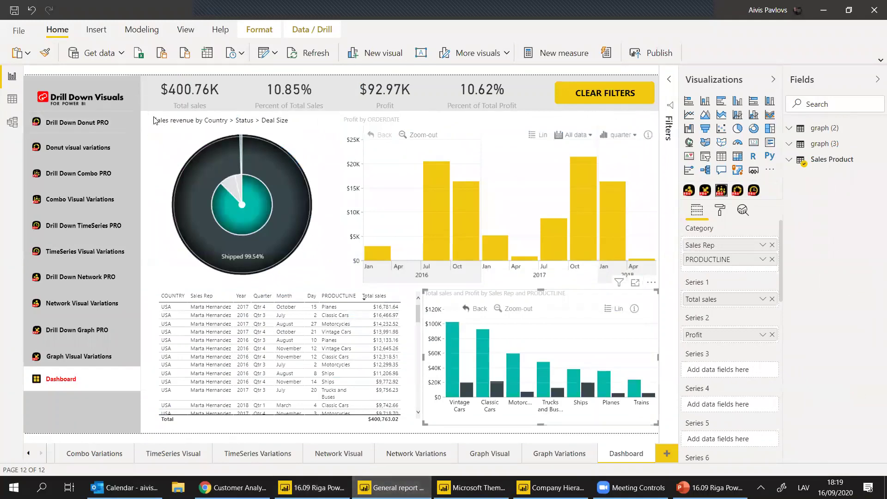
{"action": "left_click", "coordinate": [257, 30]}
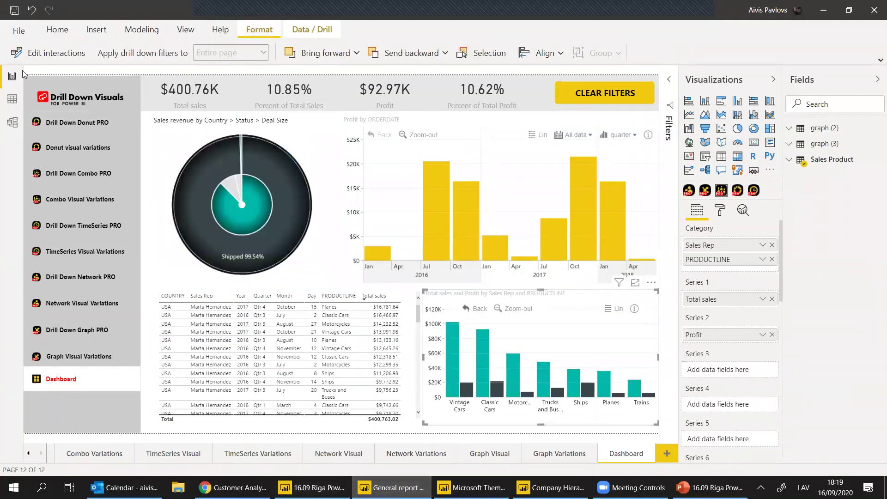
{"action": "left_click", "coordinate": [54, 58]}
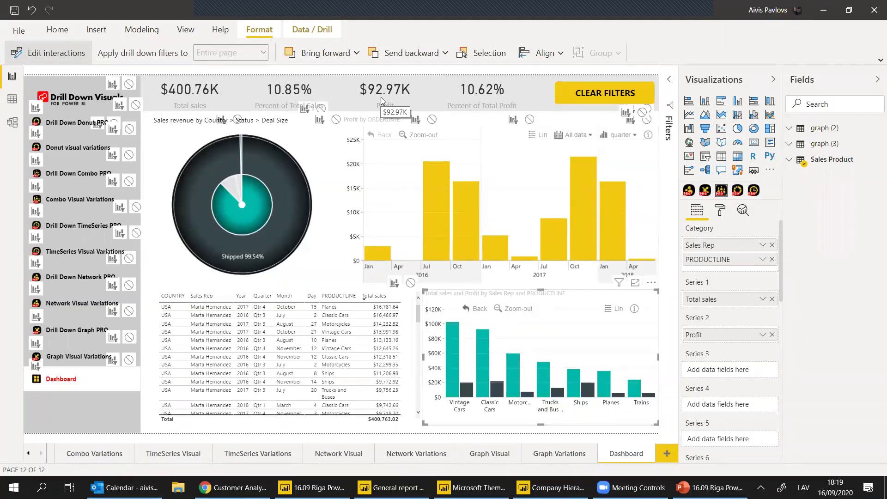
{"action": "left_click", "coordinate": [113, 454]}
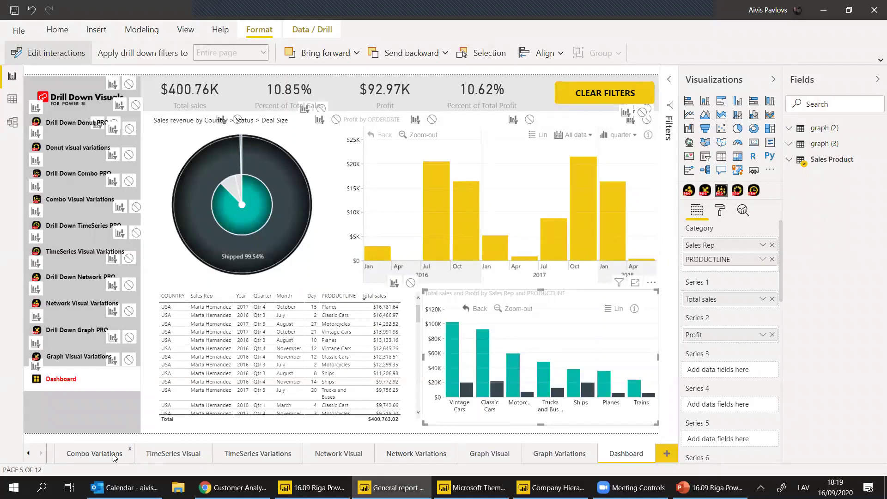
- Switch back to the 16.09 Riga report and move the SALES by PRODUCTLINE donut over the territory chart and back into its own frame
{"action": "left_click", "coordinate": [314, 487]}
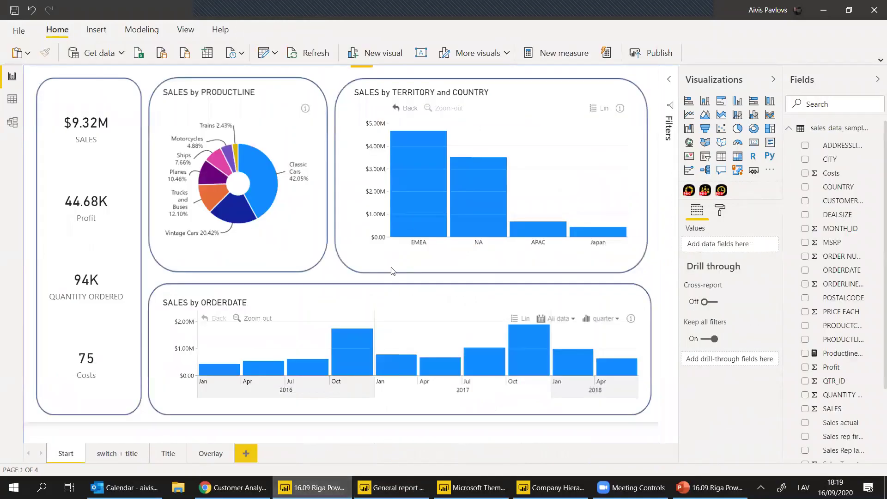
{"action": "left_click", "coordinate": [233, 92]}
{"action": "left_click_drag", "start_coordinate": [232, 92], "coordinate": [376, 91]}
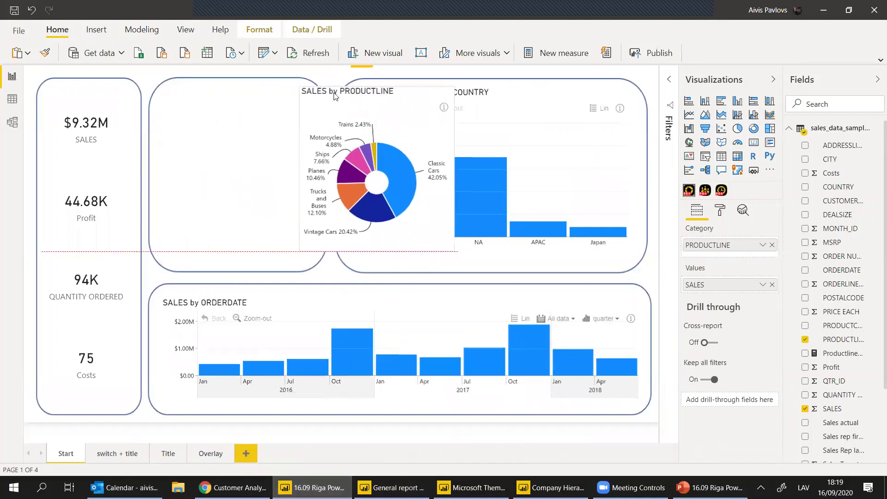
{"action": "left_click", "coordinate": [173, 87]}
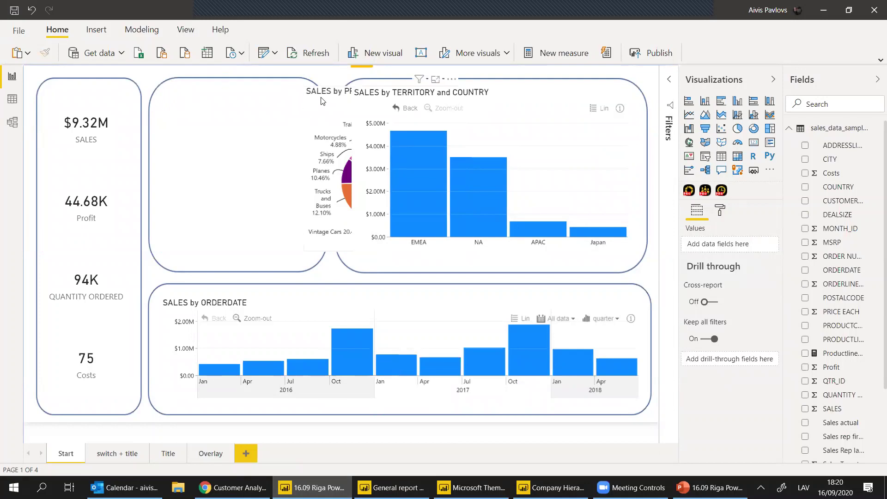
{"action": "left_click_drag", "start_coordinate": [322, 101], "coordinate": [192, 103]}
{"action": "left_click", "coordinate": [195, 84]}
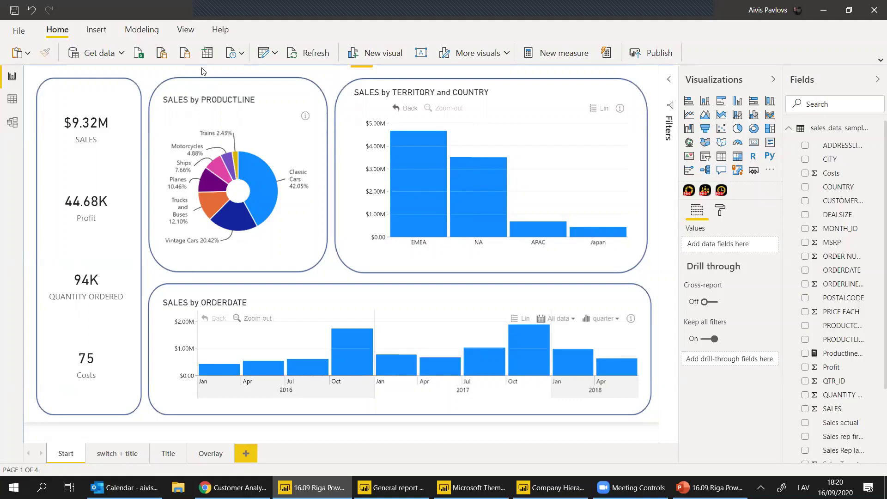
- Add a blank page to the report, and return to the SALES card on the Start page
{"action": "left_click", "coordinate": [246, 453]}
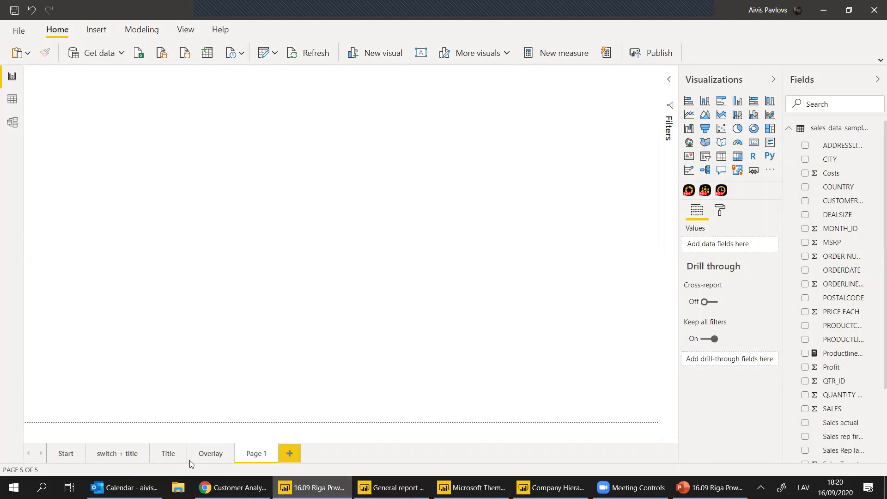
{"action": "left_click", "coordinate": [64, 453]}
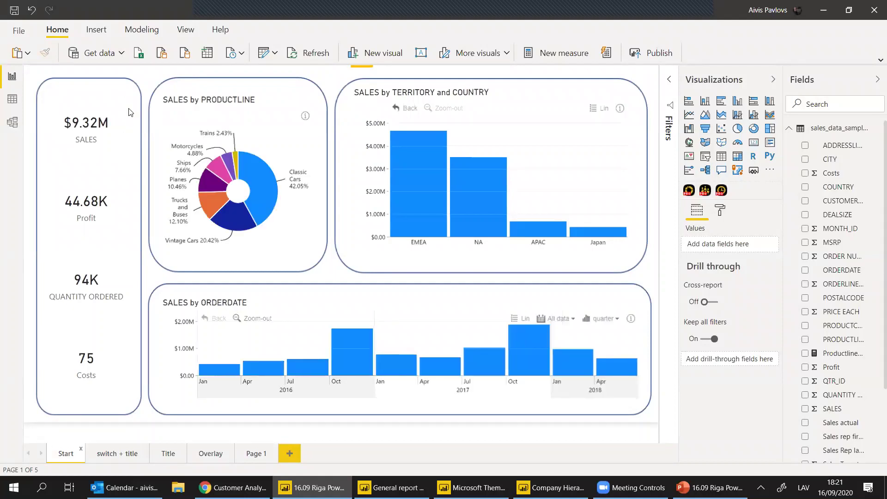
{"action": "left_click", "coordinate": [124, 112]}
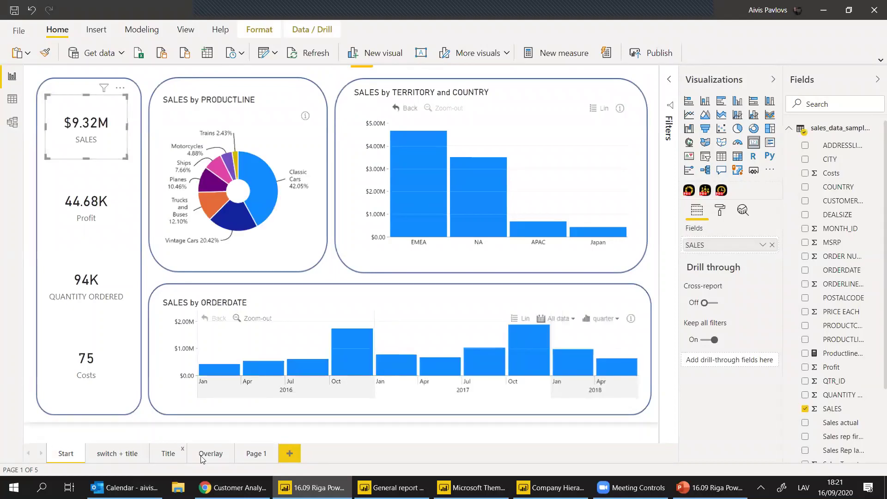
- Paste the SALES card onto Page 1 and add a second card below it showing ORDER NUMBER
{"action": "left_click", "coordinate": [255, 455]}
{"action": "key", "text": "ctrl+v"}
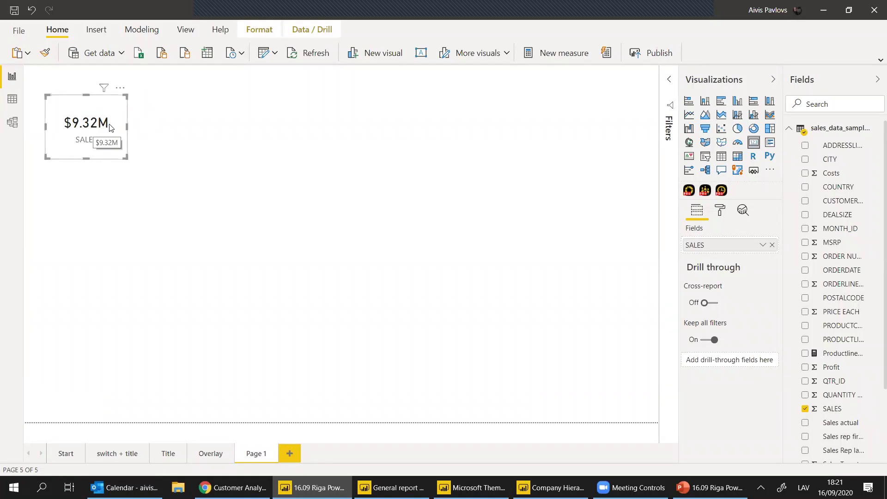
{"action": "left_click", "coordinate": [347, 192]}
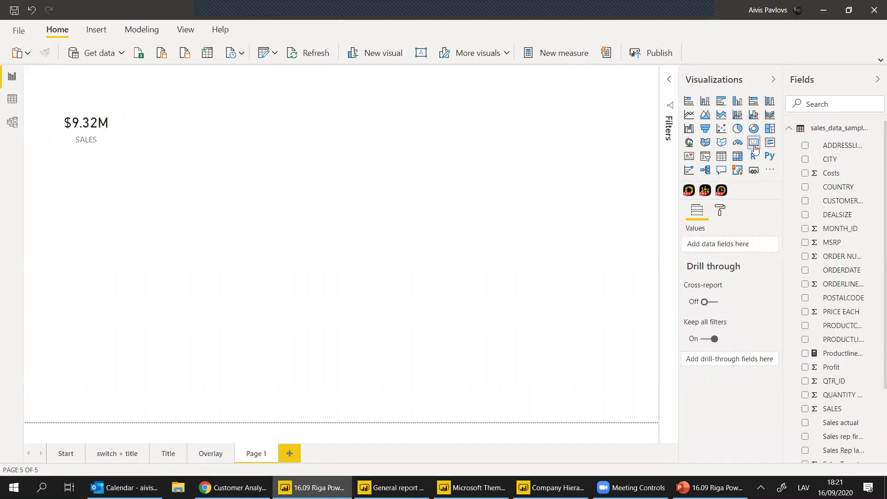
{"action": "left_click", "coordinate": [753, 142]}
{"action": "left_click", "coordinate": [810, 258]}
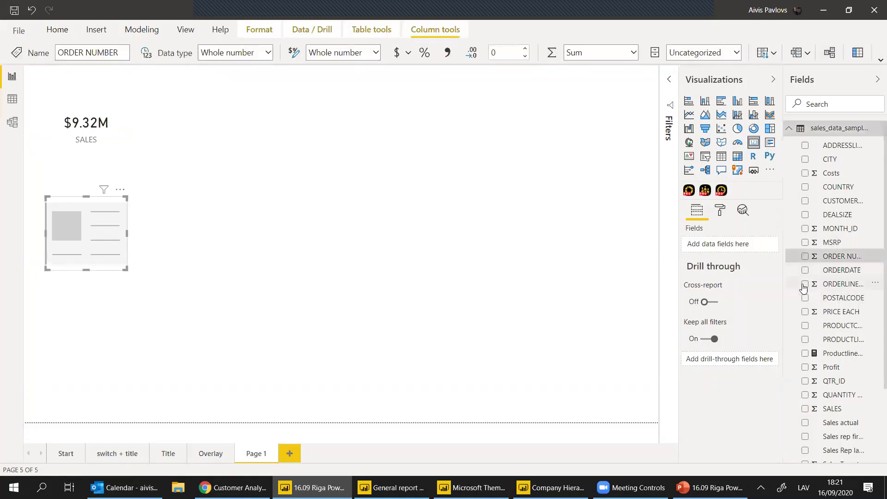
{"action": "left_click", "coordinate": [806, 256]}
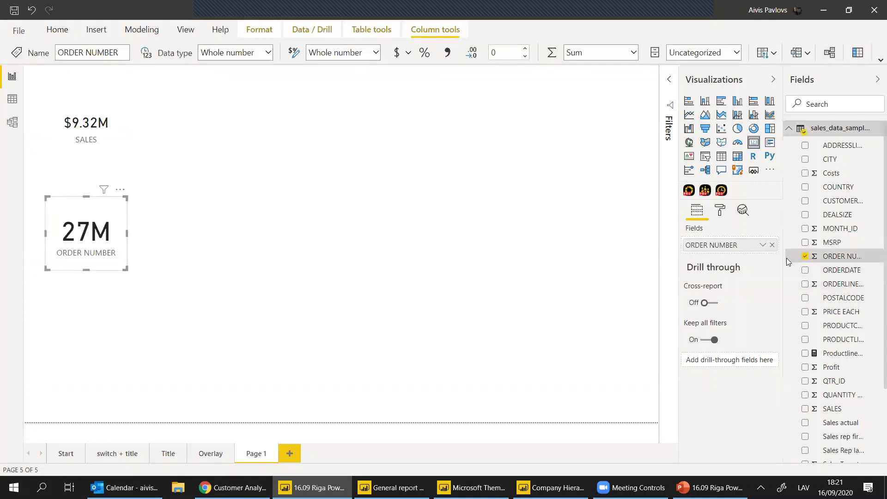
- Copy the SALES card's formatting to the ORDER NUMBER card with Format Painter
{"action": "left_click", "coordinate": [92, 150]}
{"action": "left_click", "coordinate": [45, 52]}
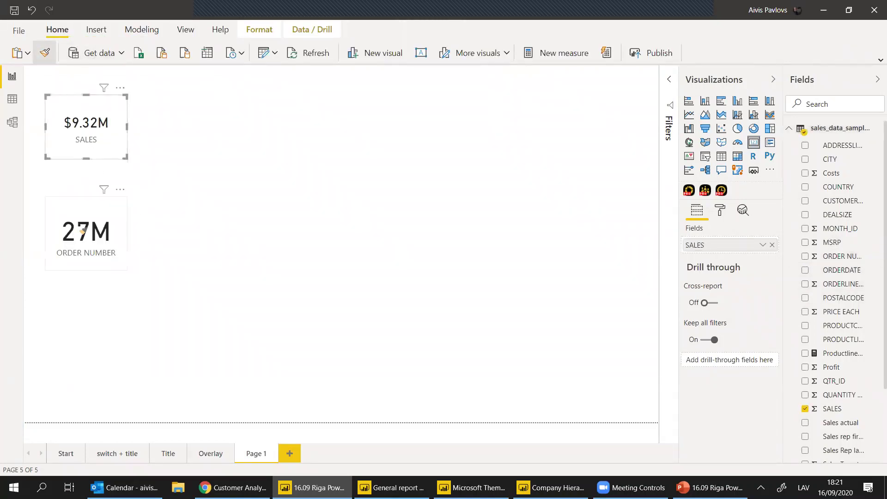
{"action": "left_click", "coordinate": [79, 230]}
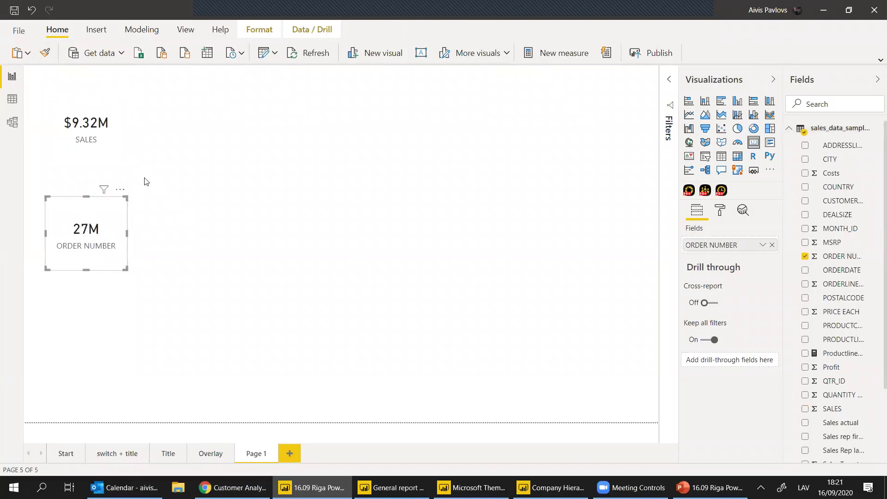
{"action": "left_click", "coordinate": [147, 179]}
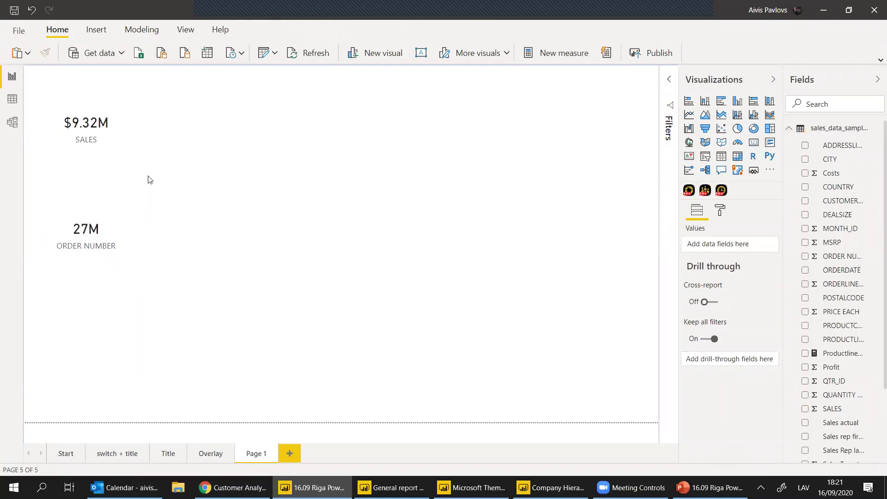
{"action": "left_click", "coordinate": [103, 157]}
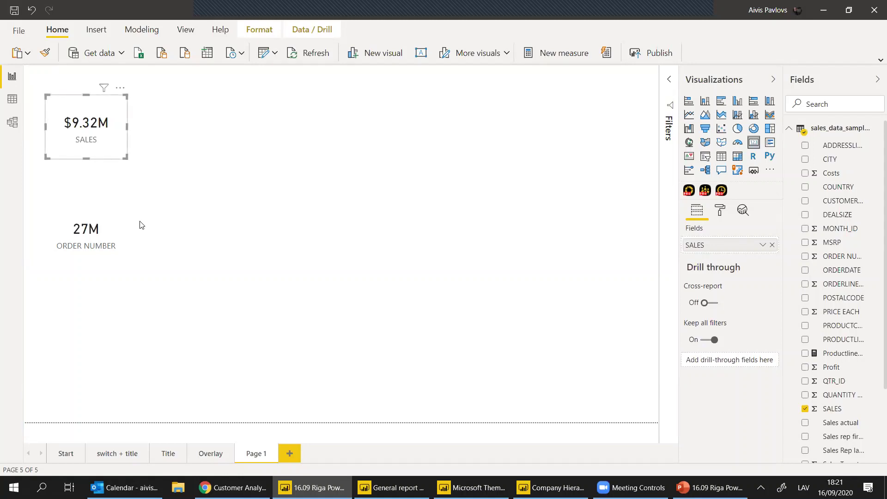
- Switch to the General report file and delete the customer sales target chart from the Combo Variations page
{"action": "mouse_move", "coordinate": [312, 487]}
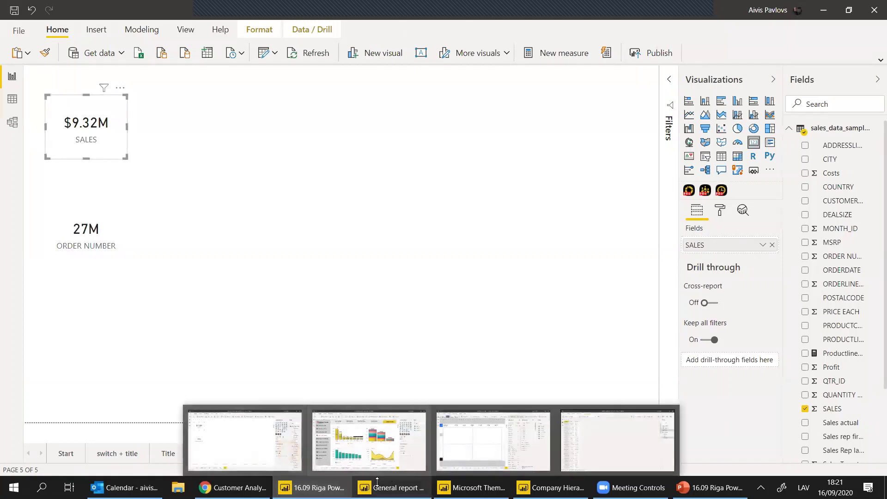
{"action": "left_click", "coordinate": [368, 441]}
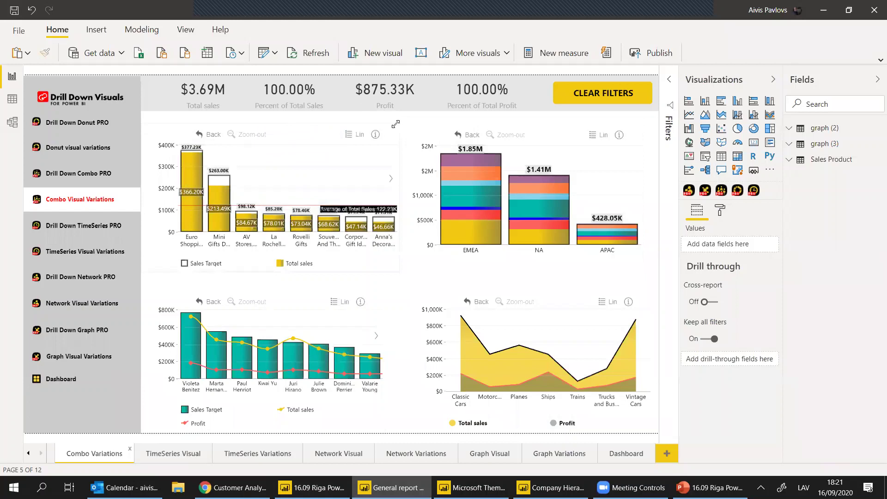
{"action": "left_click", "coordinate": [229, 129]}
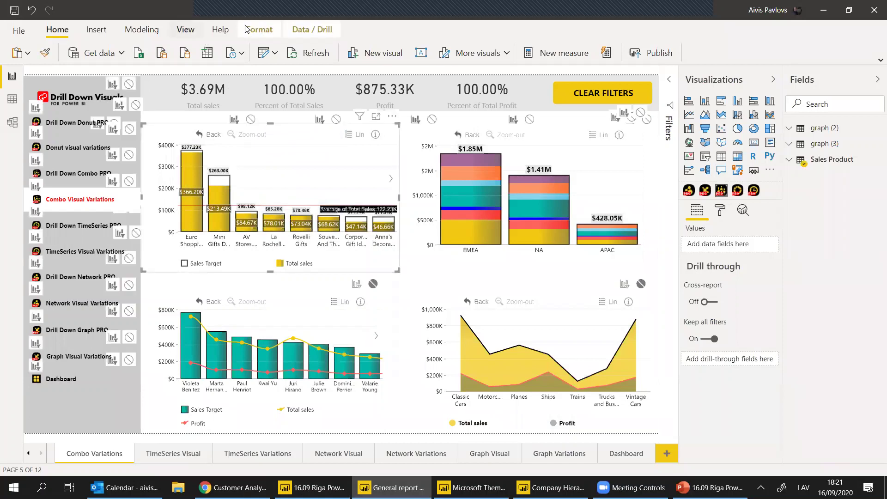
{"action": "left_click", "coordinate": [259, 29]}
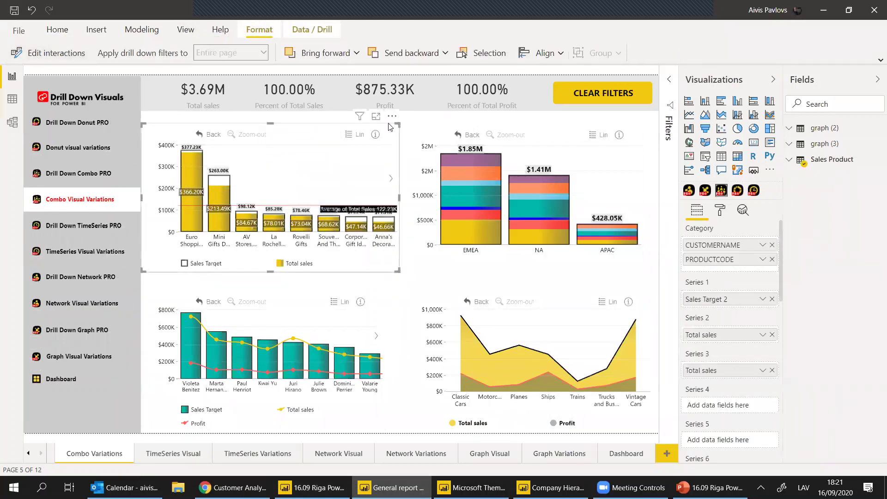
{"action": "key", "text": "Delete"}
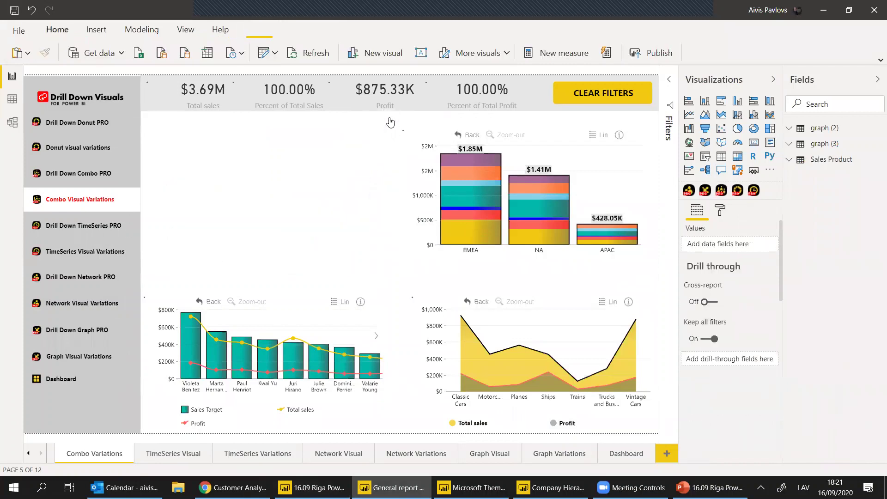
- Paste the copied card into the empty area of the Combo Variations page and replace its broken field with DEALSIZE
{"action": "key", "text": "ctrl+z"}
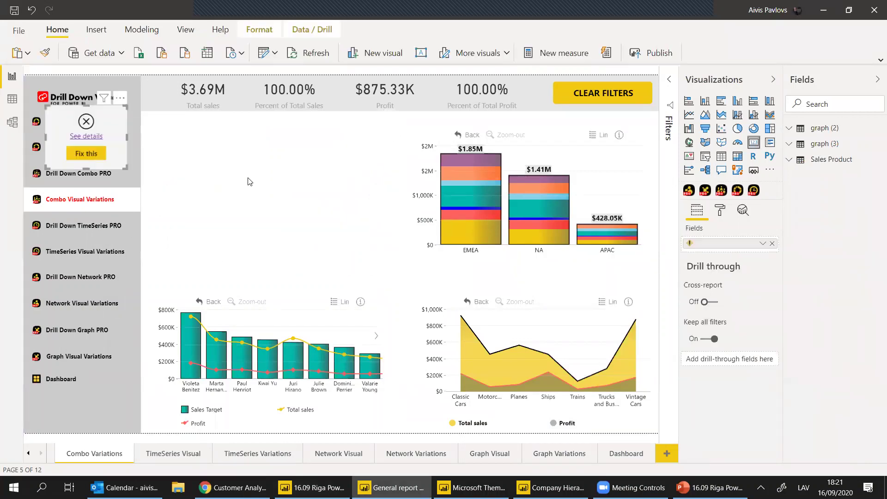
{"action": "left_click", "coordinate": [289, 164]}
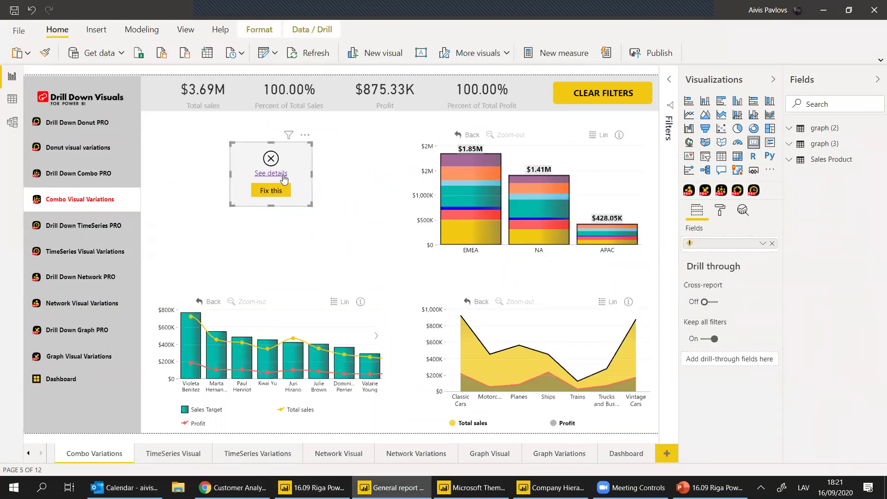
{"action": "left_click", "coordinate": [794, 239]}
{"action": "left_click", "coordinate": [772, 244]}
{"action": "left_click_drag", "start_coordinate": [839, 239], "coordinate": [741, 249]}
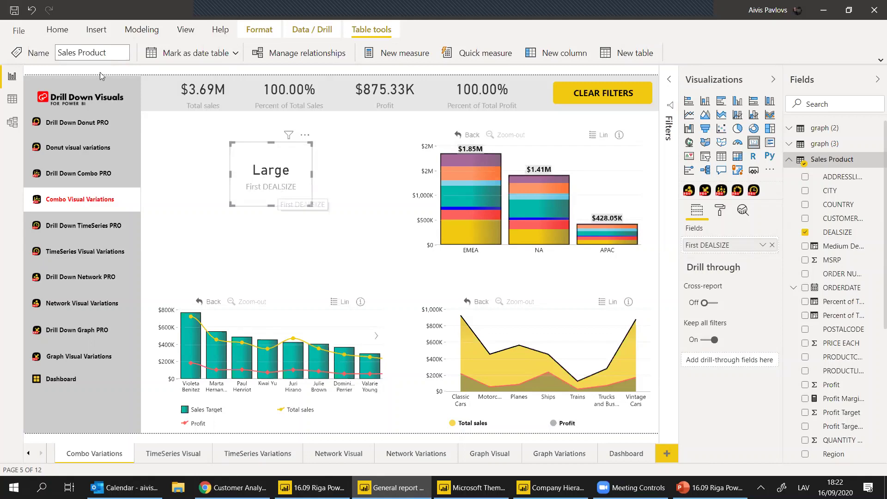
- Try to copy the DEALSIZE card's formatting to the Total sales card with Format Painter, and delete the DEALSIZE card
{"action": "left_click", "coordinate": [58, 29]}
{"action": "left_click", "coordinate": [46, 54]}
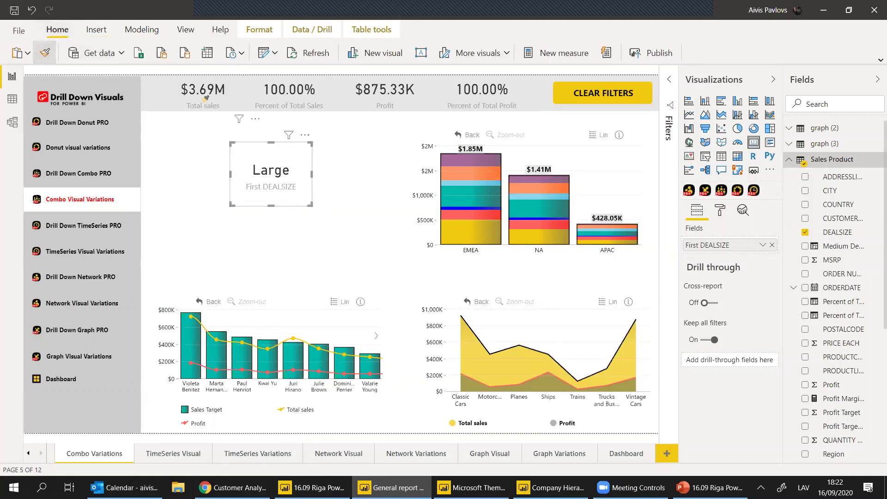
{"action": "left_click", "coordinate": [204, 100]}
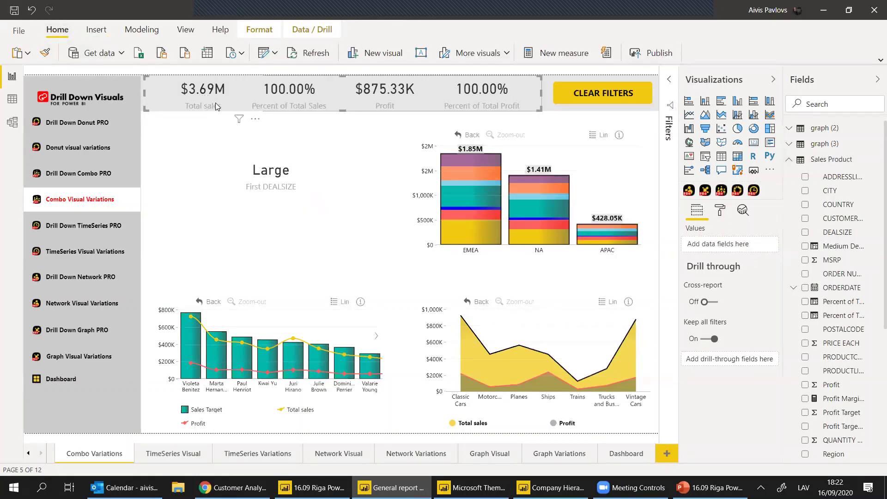
{"action": "left_click", "coordinate": [263, 170]}
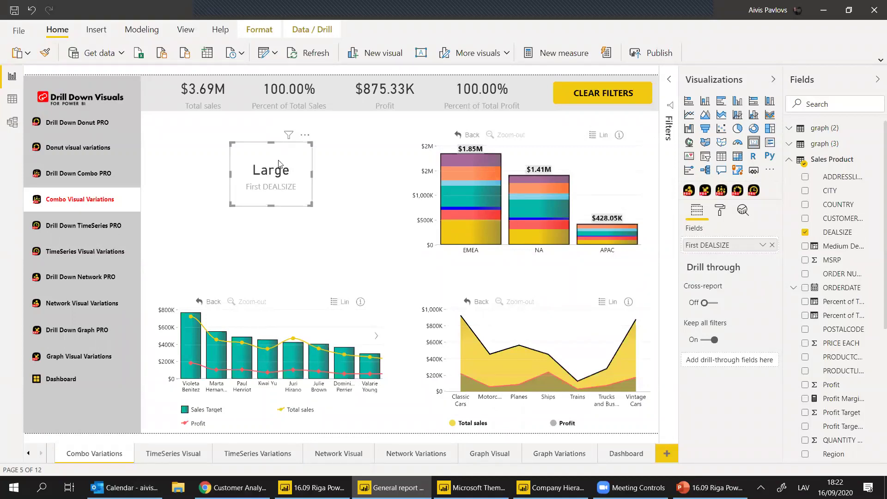
{"action": "key", "text": "Delete"}
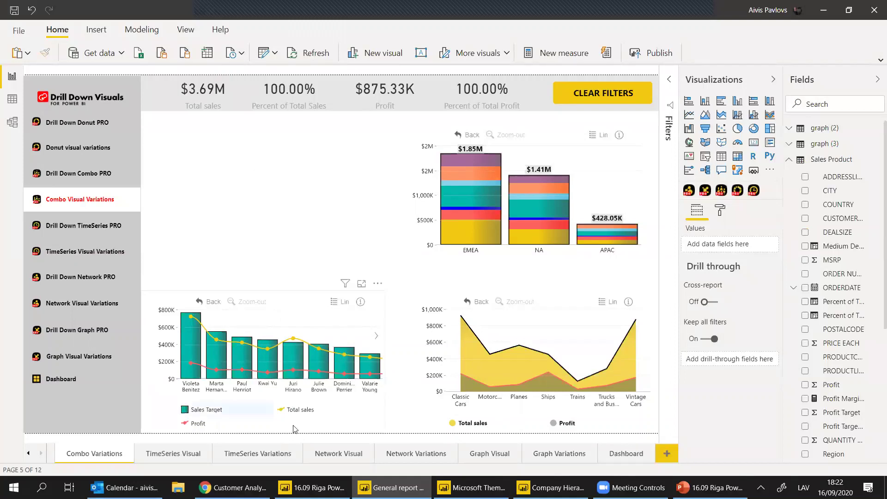
- Switch back to the 16.09 Riga report and delete the SALES and ORDER NUMBER cards from Page 1
{"action": "left_click", "coordinate": [312, 487]}
{"action": "left_click", "coordinate": [219, 150]}
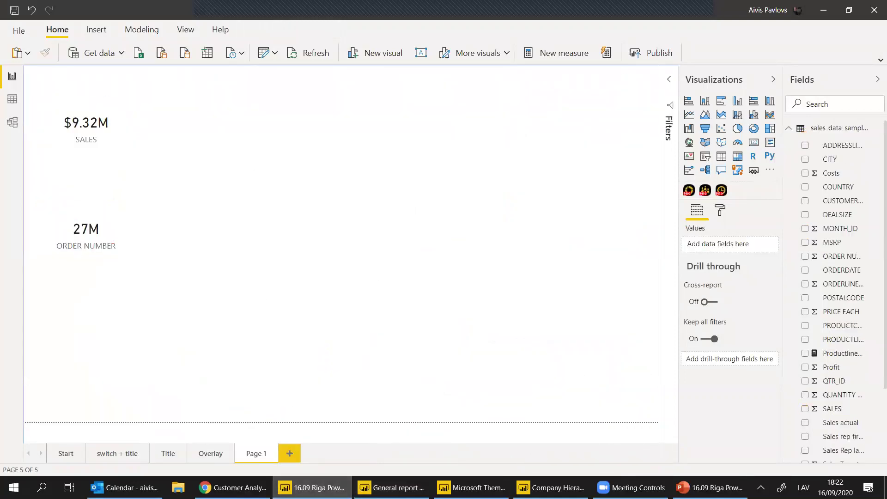
{"action": "left_click", "coordinate": [207, 454]}
{"action": "key", "text": "ctrl+Page_Down"}
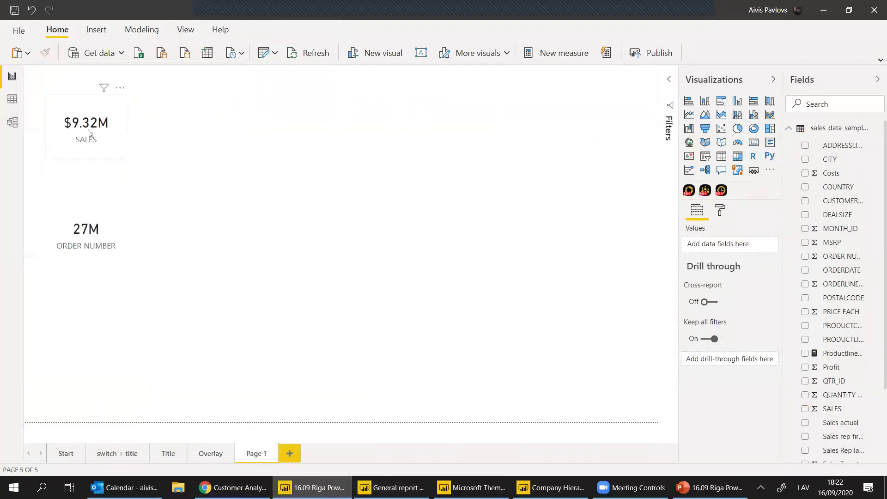
{"action": "key", "text": "Tab"}
{"action": "key", "text": "Delete"}
{"action": "key", "text": "Tab"}
{"action": "key", "text": "Delete"}
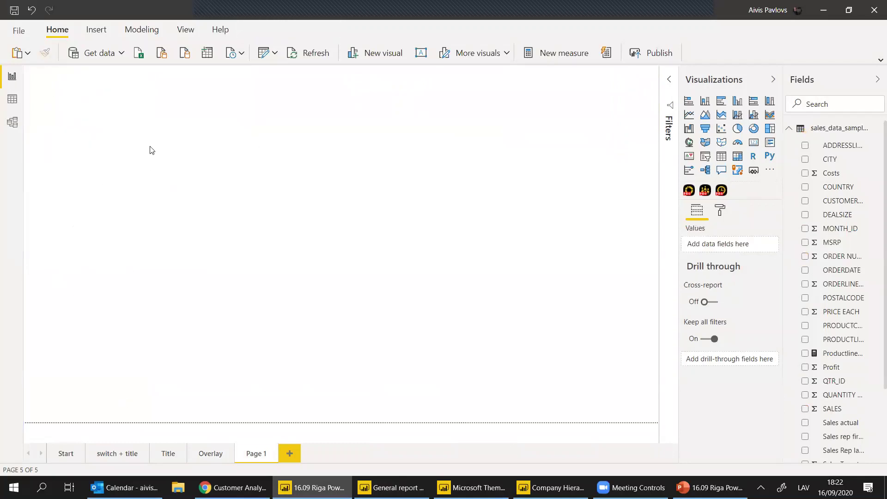
- Insert a blank button on Page 1 and move it away from the corner into the upper part of the page
{"action": "left_click", "coordinate": [97, 29]}
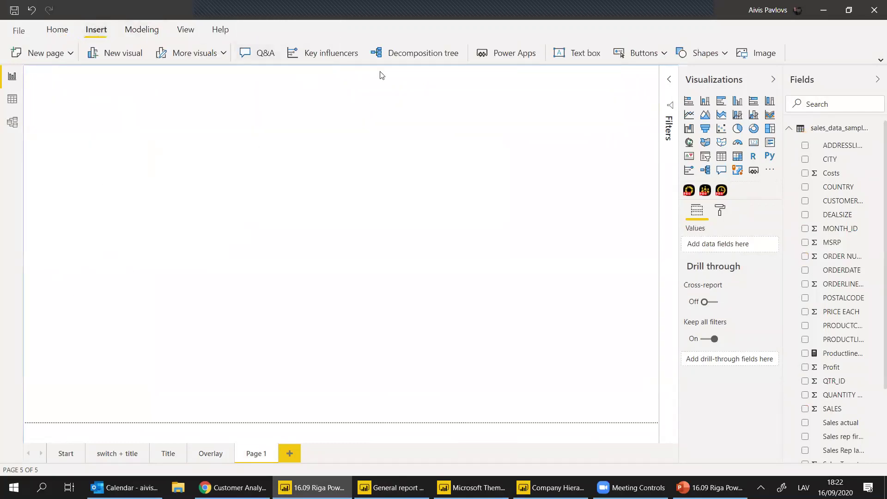
{"action": "left_click", "coordinate": [642, 53]}
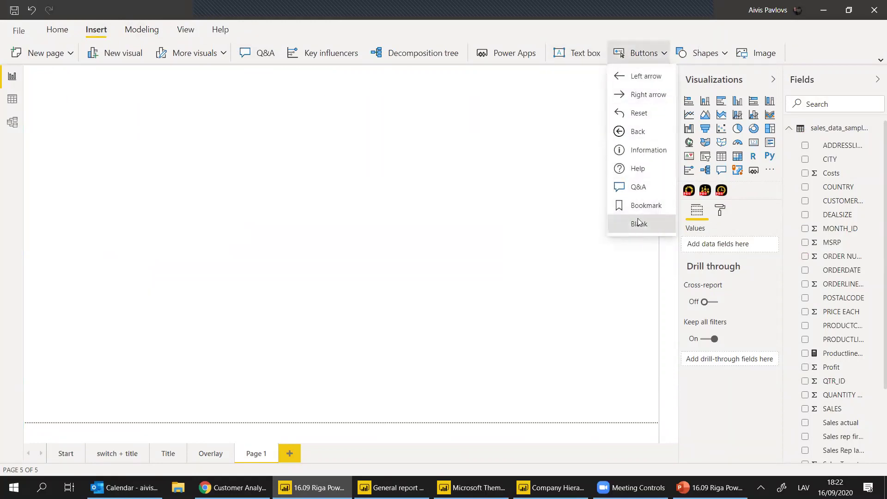
{"action": "left_click", "coordinate": [639, 222]}
{"action": "left_click", "coordinate": [200, 151]}
{"action": "left_click_drag", "start_coordinate": [58, 75], "coordinate": [286, 180]}
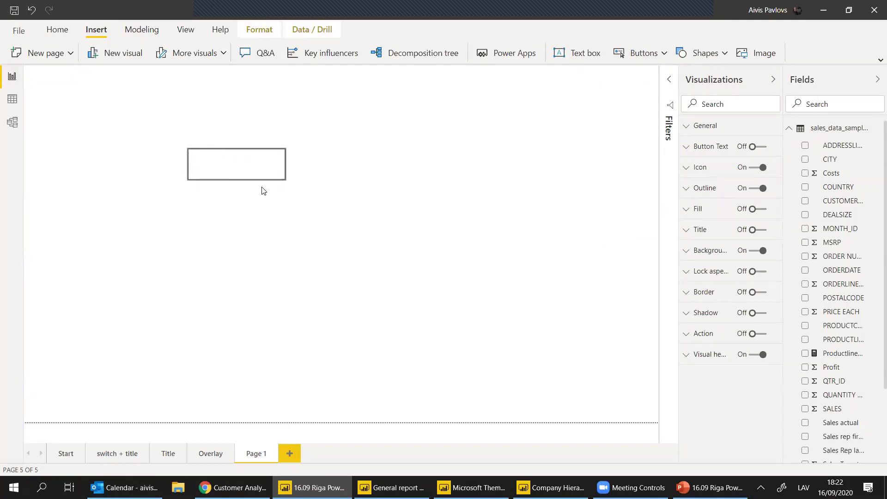
{"action": "left_click", "coordinate": [270, 204]}
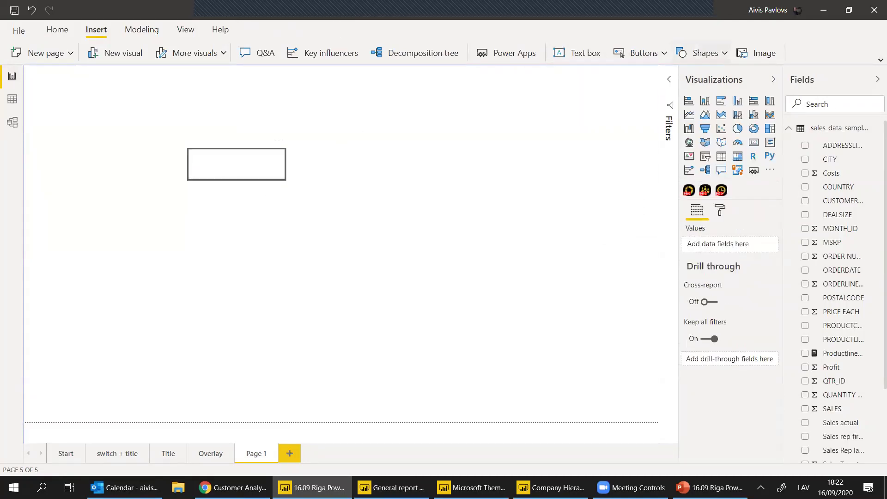
- Duplicate the blank button and place the copy beside the original, aligned in one row
{"action": "left_click", "coordinate": [701, 53]}
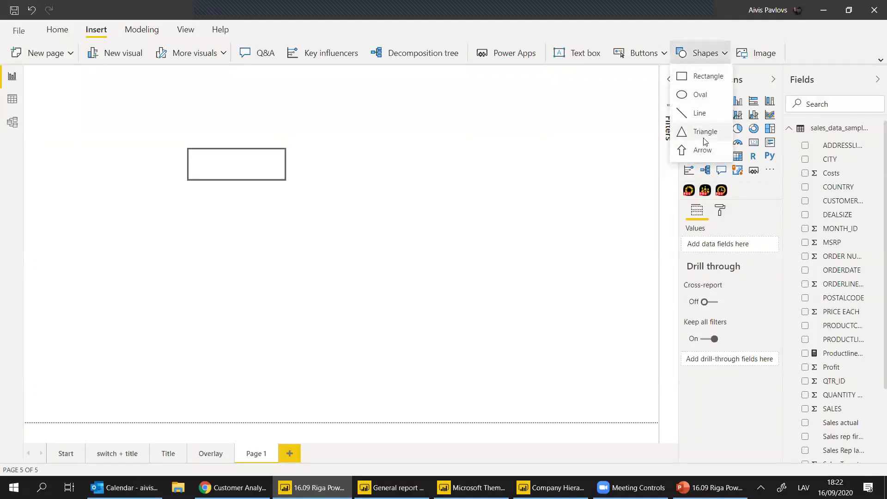
{"action": "left_click", "coordinate": [253, 164]}
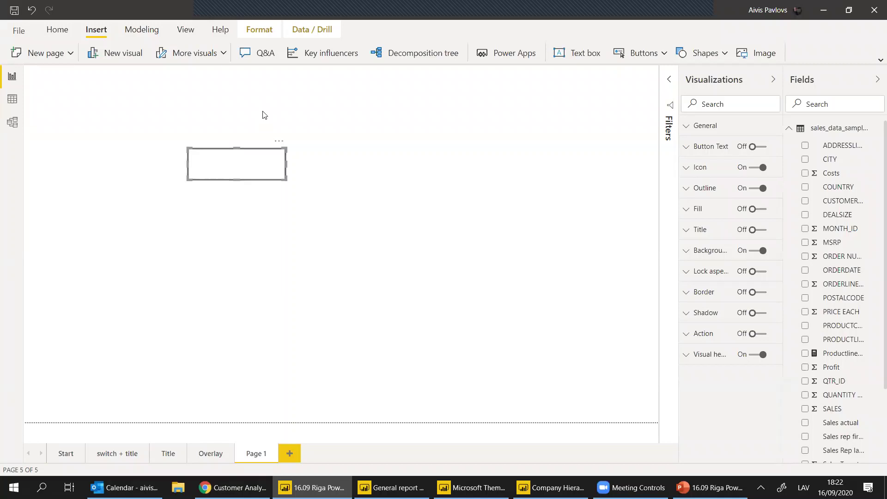
{"action": "left_click_drag", "start_coordinate": [274, 160], "coordinate": [367, 165]}
- Turn on the fill of the original blank button and set its default fill color to the light blue theme color
{"action": "left_click", "coordinate": [283, 164]}
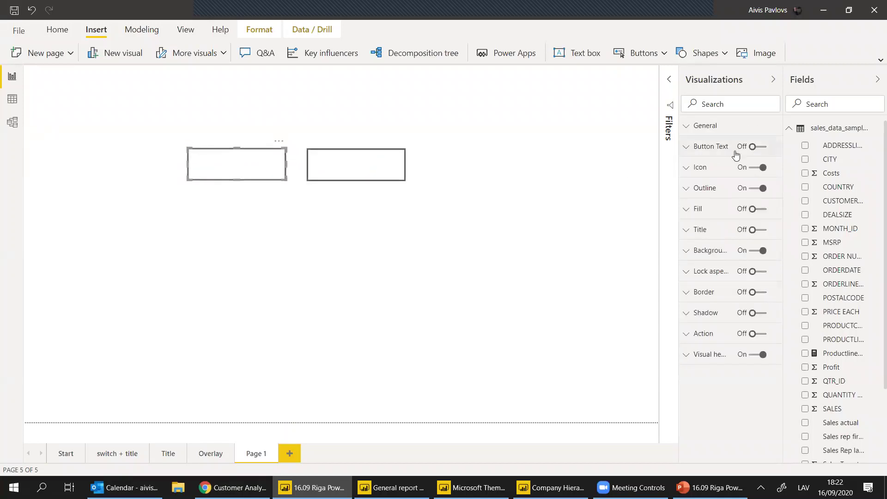
{"action": "left_click", "coordinate": [715, 151]}
{"action": "left_click", "coordinate": [714, 151]}
{"action": "left_click", "coordinate": [715, 212]}
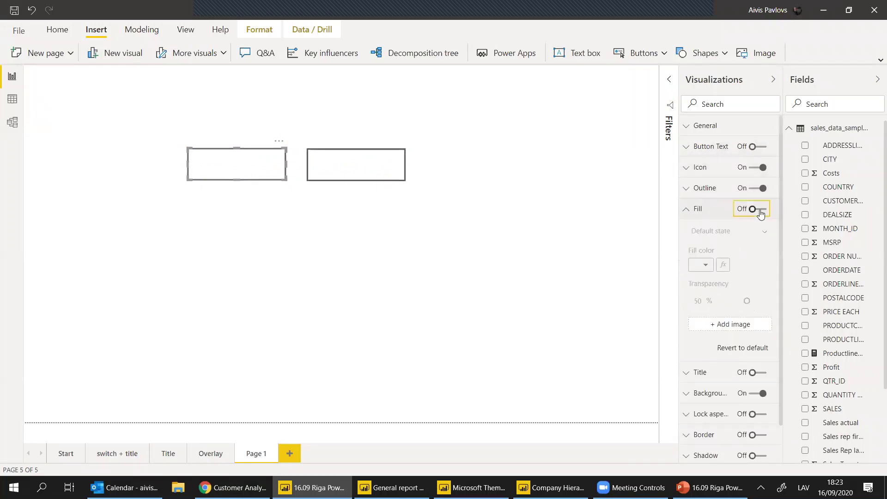
{"action": "left_click", "coordinate": [757, 209]}
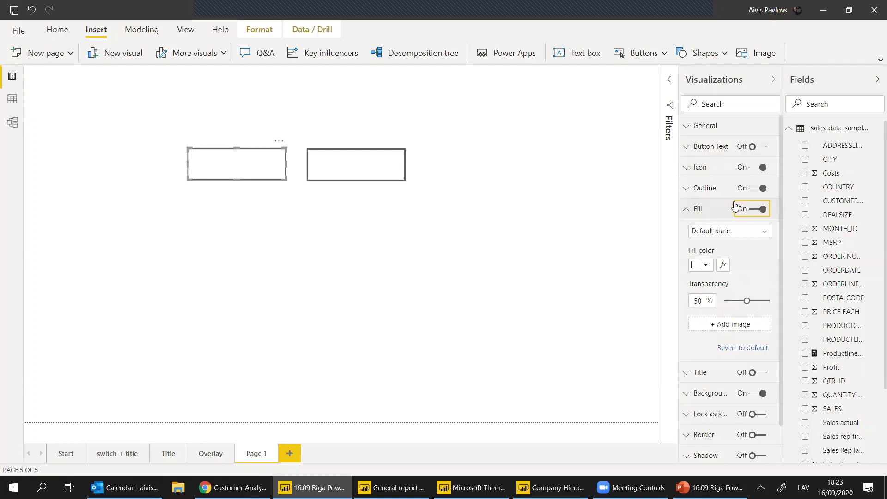
{"action": "left_click", "coordinate": [723, 215]}
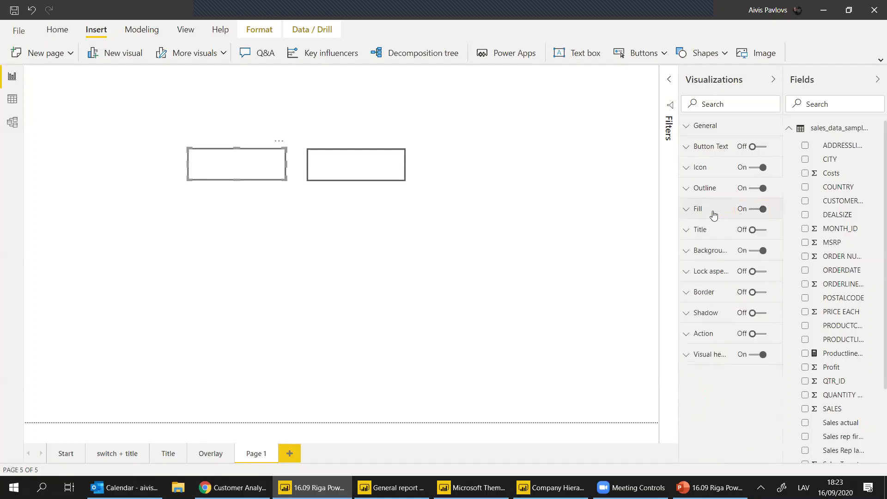
{"action": "left_click", "coordinate": [713, 217]}
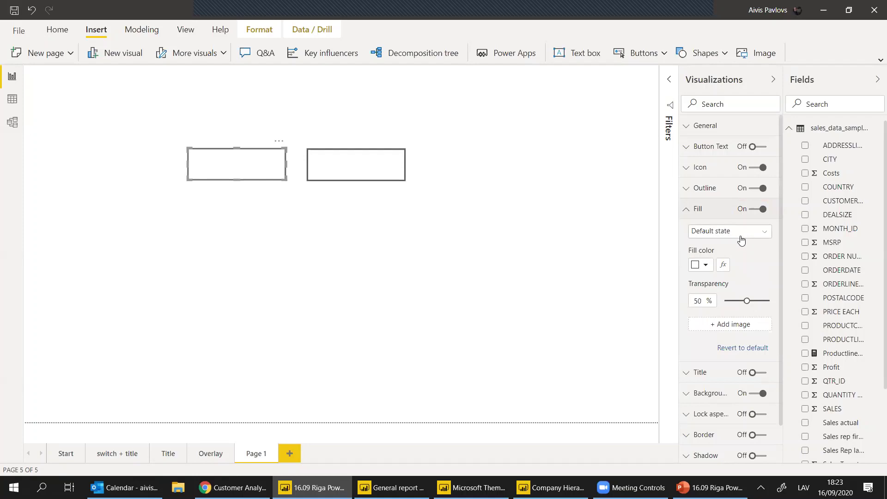
{"action": "left_click", "coordinate": [703, 265]}
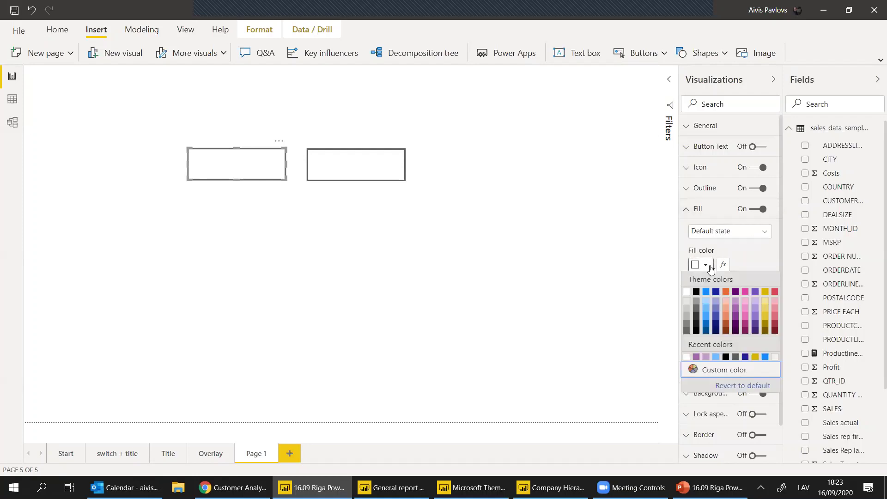
{"action": "left_click", "coordinate": [707, 294]}
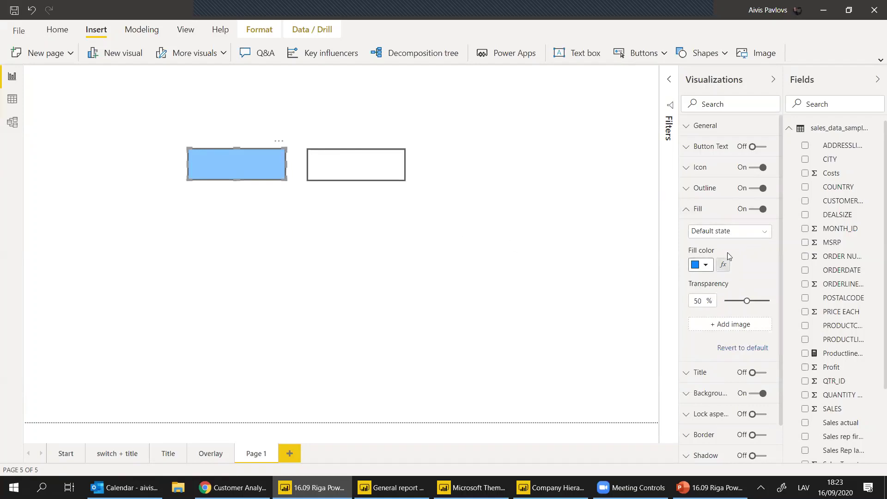
- Turn on the fill for the uncolored second button, and delete that button from Page 1
{"action": "left_click", "coordinate": [336, 166]}
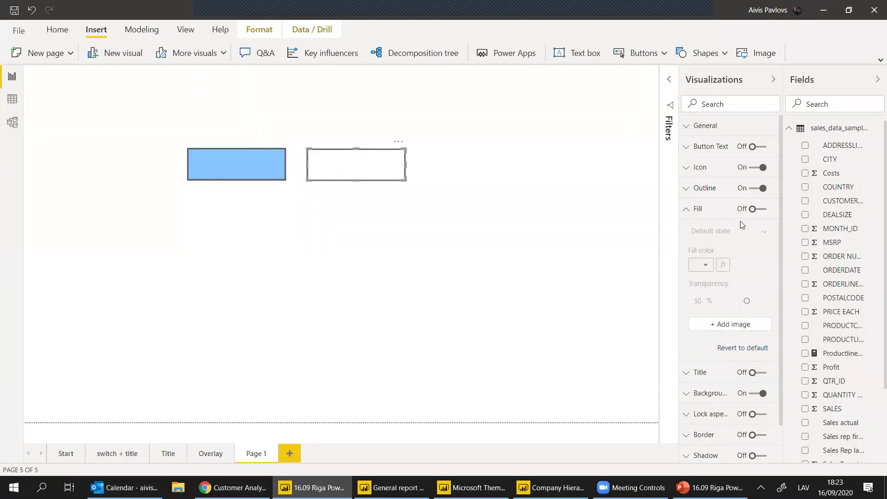
{"action": "left_click", "coordinate": [757, 209]}
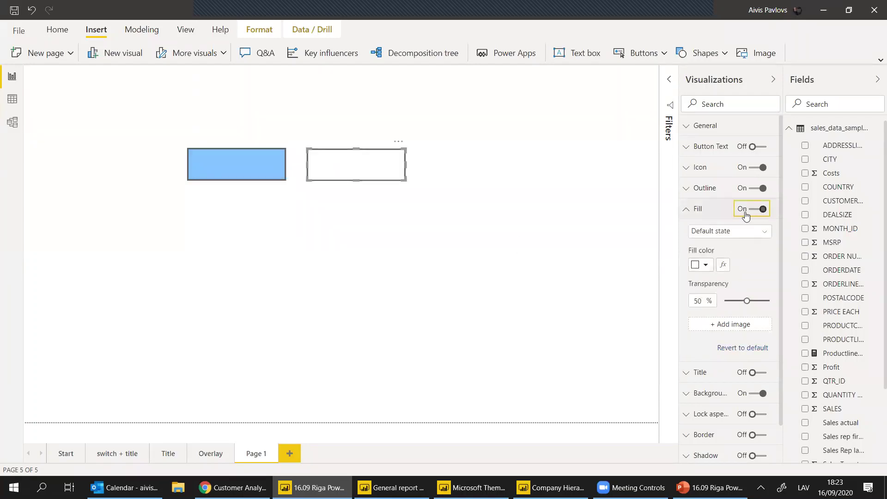
{"action": "left_click", "coordinate": [400, 168]}
{"action": "left_click", "coordinate": [400, 168]}
{"action": "key", "text": "Delete"}
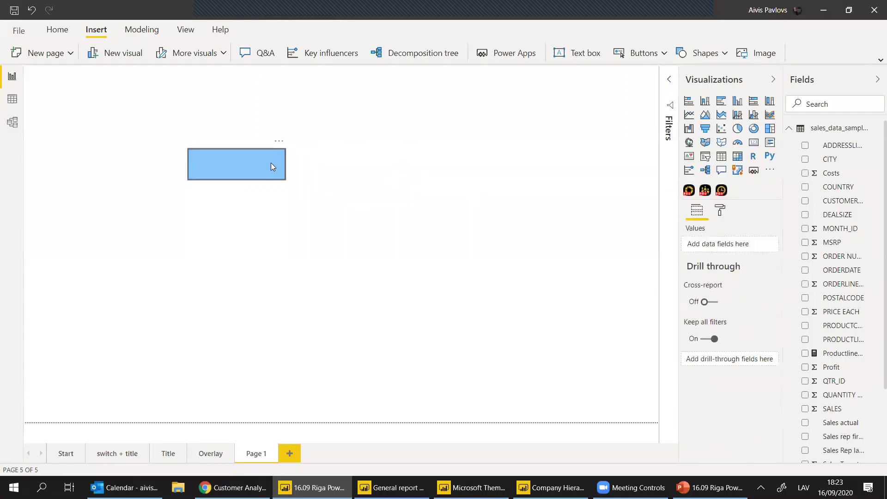
- Duplicate the blue button and arrange the two buttons side by side in one row
{"action": "left_click", "coordinate": [270, 164]}
{"action": "key", "text": "ctrl+c"}
{"action": "key", "text": "ctrl+v"}
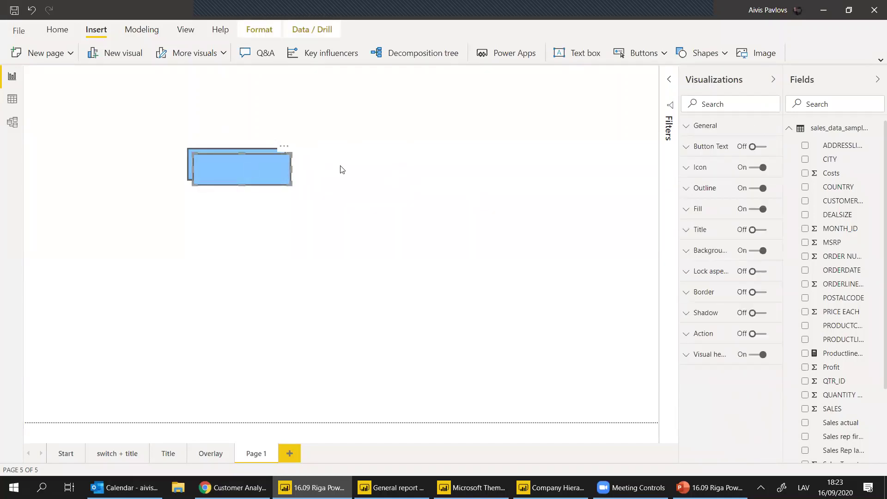
{"action": "left_click_drag", "start_coordinate": [270, 170], "coordinate": [243, 164]}
- Set the fill color of the second button in the row to the pink theme color for the On hover state
{"action": "left_click", "coordinate": [333, 166]}
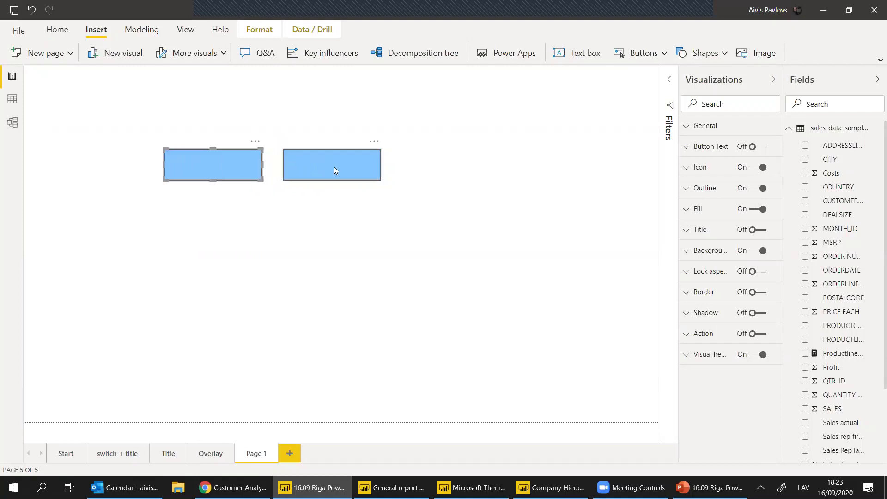
{"action": "left_click", "coordinate": [711, 213]}
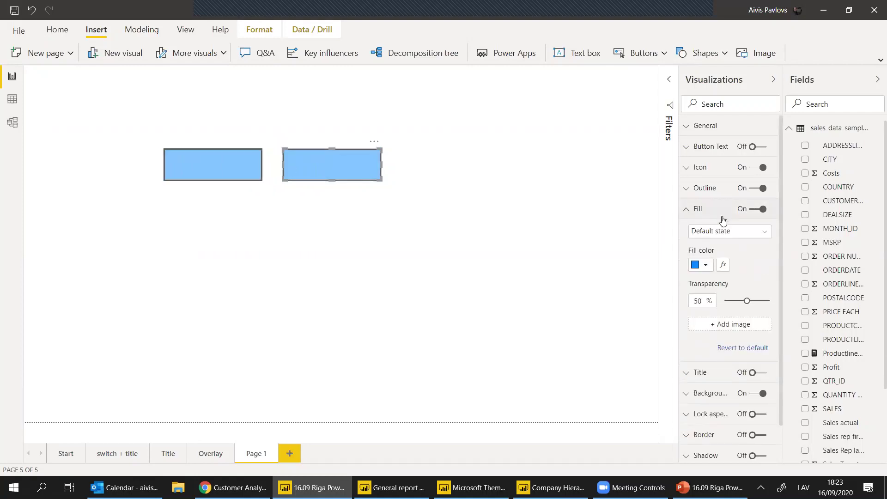
{"action": "left_click", "coordinate": [723, 234]}
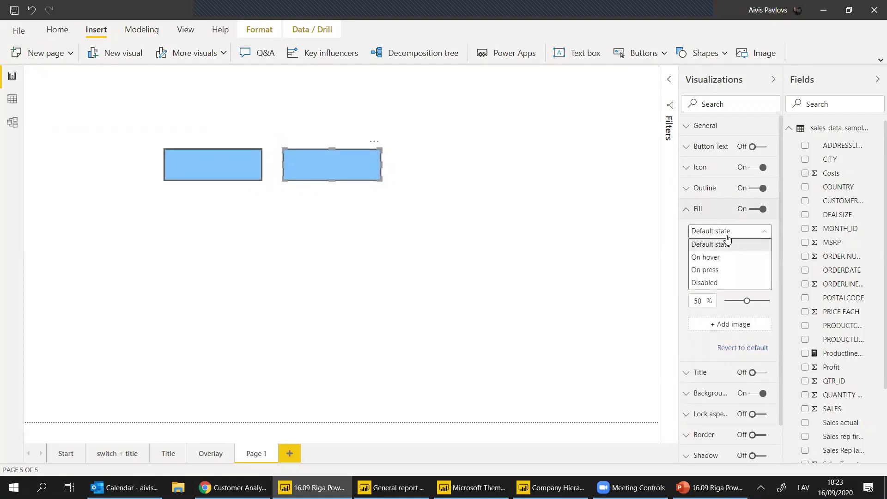
{"action": "left_click", "coordinate": [712, 258]}
{"action": "left_click", "coordinate": [706, 265]}
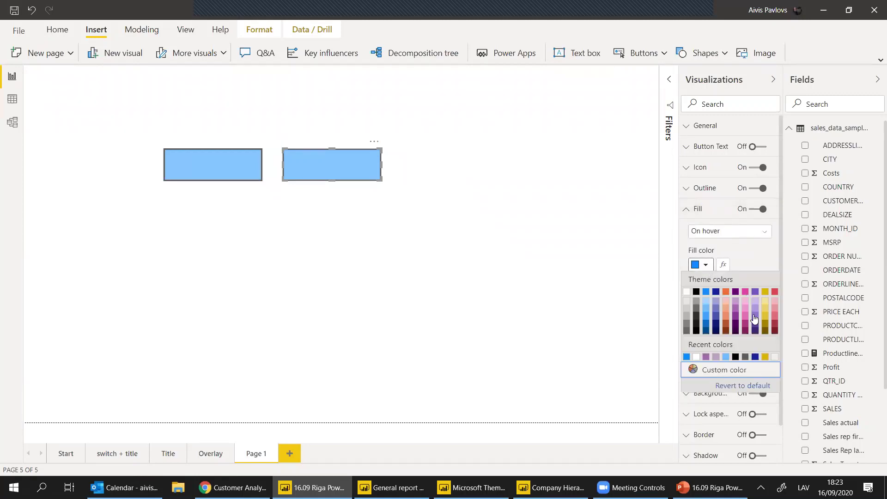
{"action": "left_click", "coordinate": [744, 292]}
{"action": "left_click", "coordinate": [505, 272]}
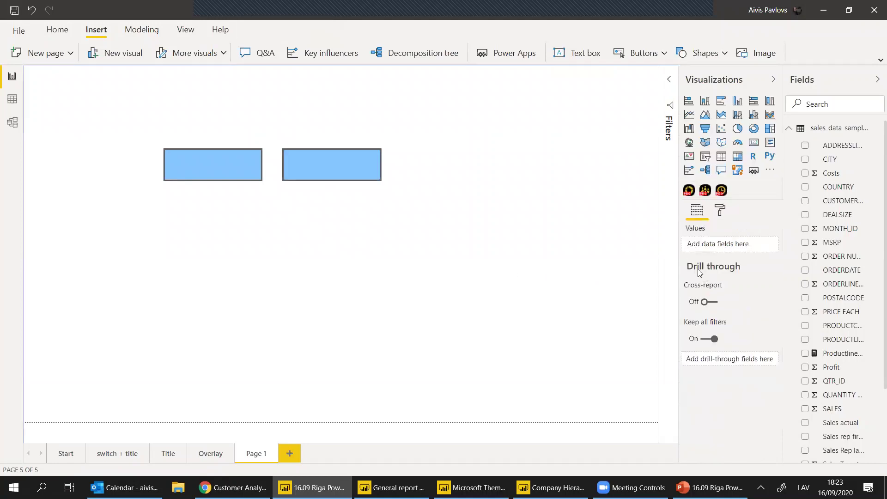
{"action": "left_click", "coordinate": [372, 176]}
{"action": "left_click", "coordinate": [280, 254]}
- Go to the Overlay page and open the information overlay with the purple info button
{"action": "left_click", "coordinate": [121, 450]}
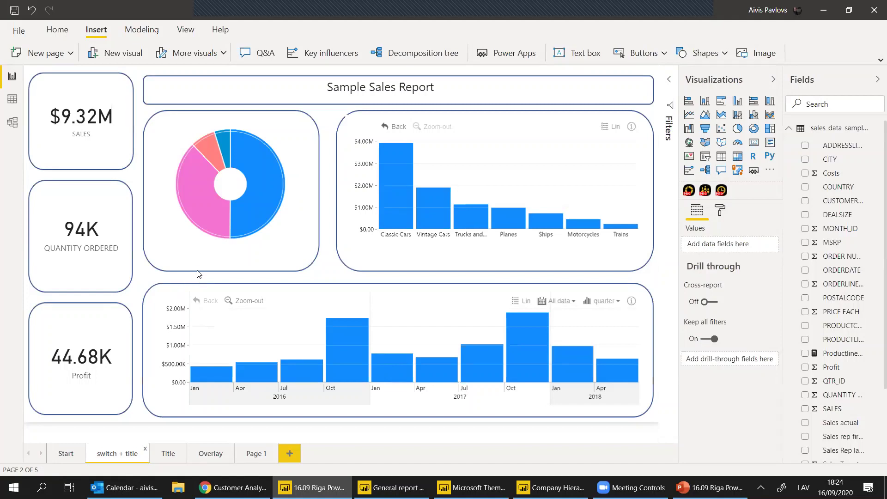
{"action": "left_click", "coordinate": [169, 458]}
{"action": "left_click", "coordinate": [195, 459]}
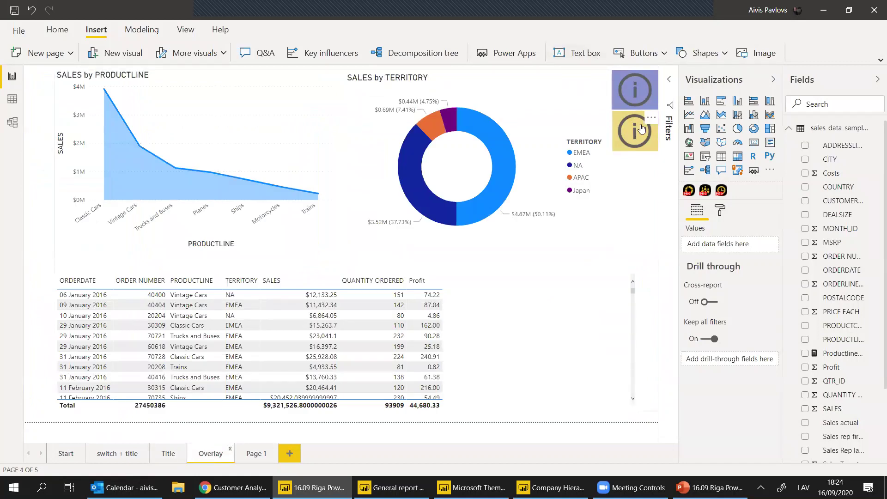
{"action": "left_click", "coordinate": [640, 95], "text": "ctrl"}
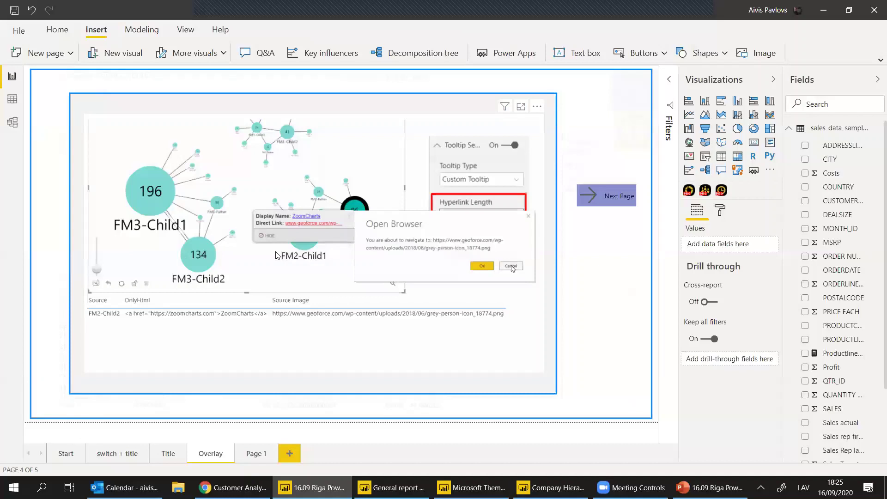
{"action": "left_click", "coordinate": [359, 212]}
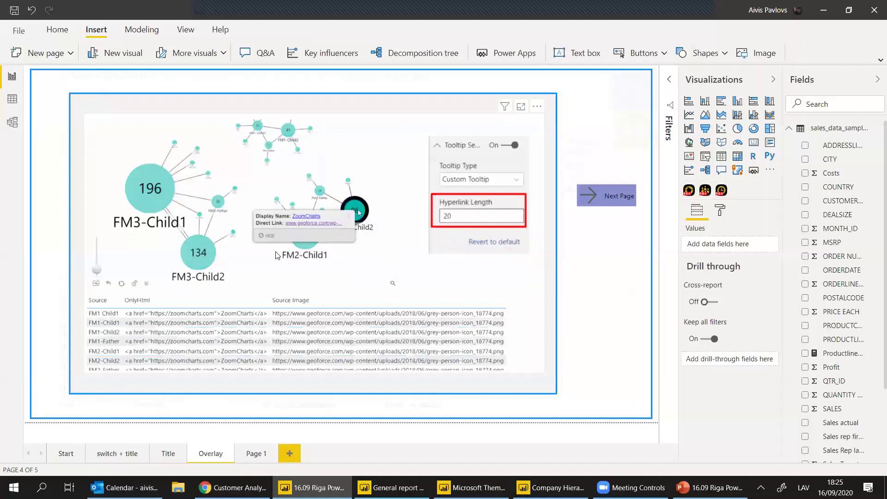
{"action": "left_click", "coordinate": [324, 217]}
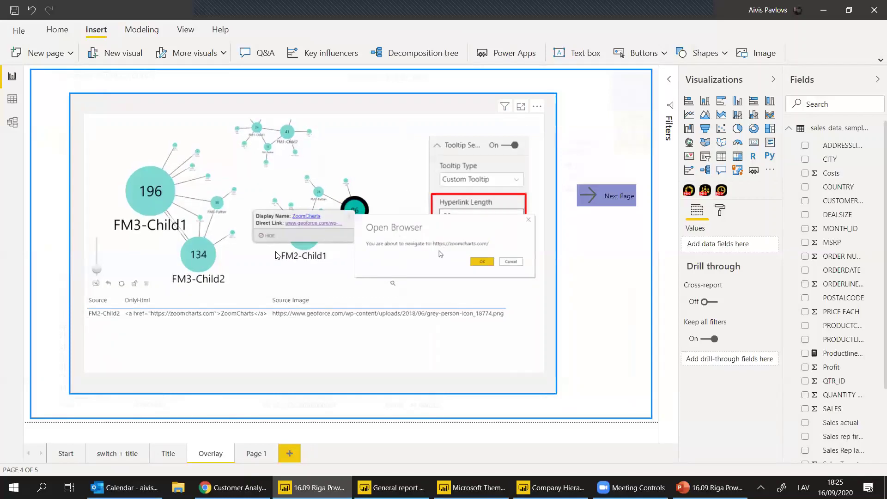
{"action": "left_click", "coordinate": [508, 262]}
{"action": "left_click", "coordinate": [323, 223]}
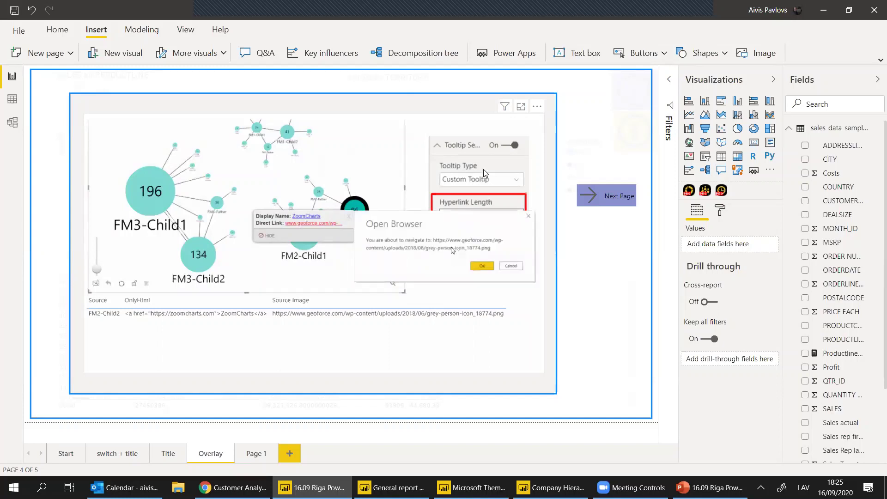
- Advance the information overlay to its next page and close the overlay
{"action": "left_click", "coordinate": [619, 196], "text": "ctrl"}
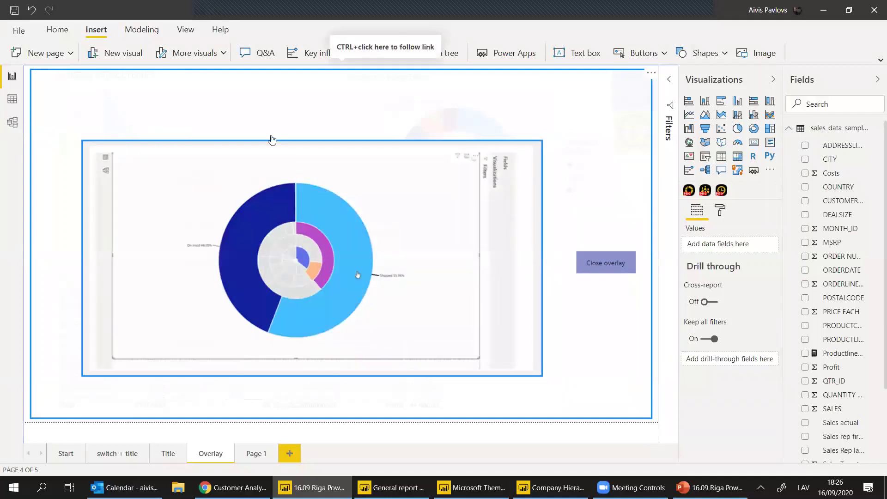
{"action": "left_click", "coordinate": [616, 263], "text": "ctrl"}
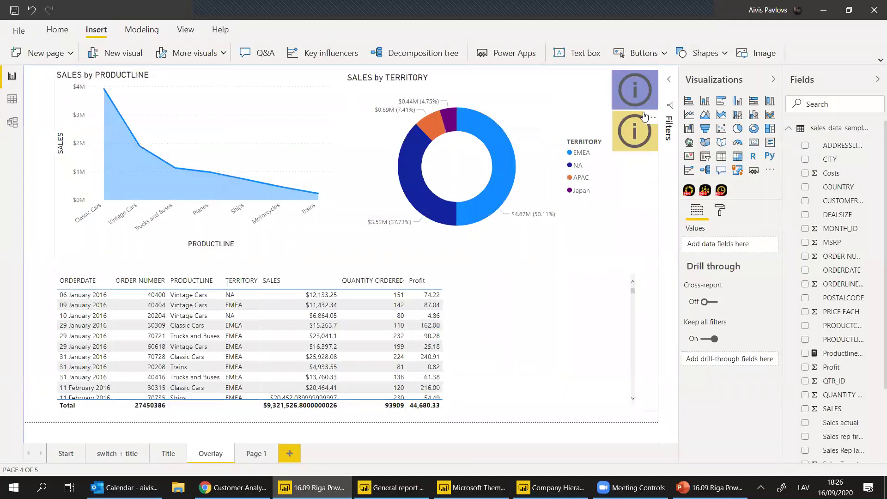
- Display the report's bookmarks and the Overlay page's selection list side by side
{"action": "left_click", "coordinate": [633, 137]}
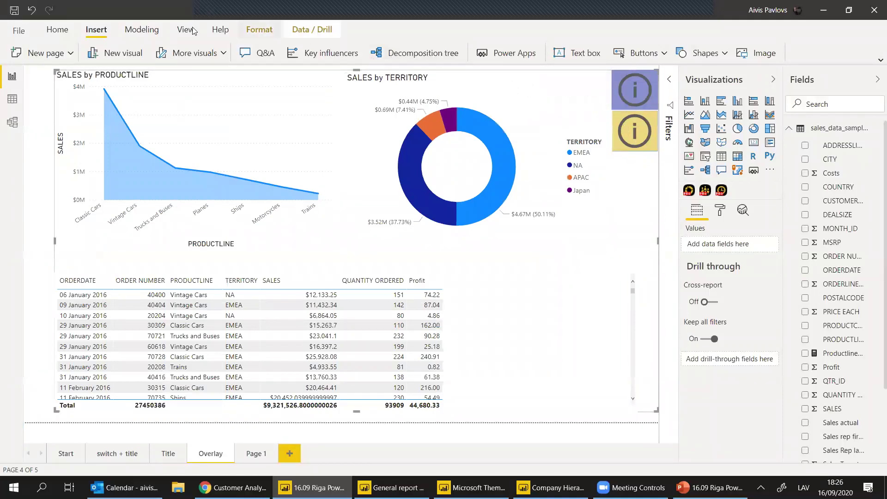
{"action": "left_click", "coordinate": [253, 33]}
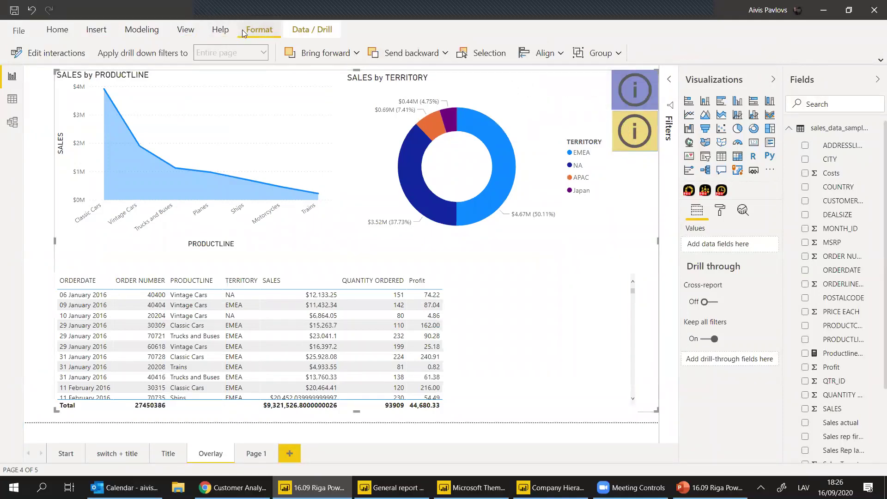
{"action": "left_click", "coordinate": [197, 30]}
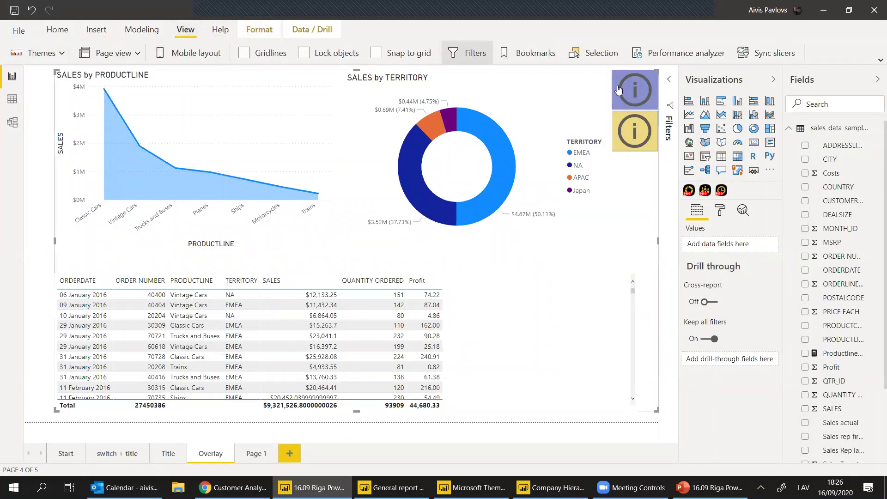
{"action": "left_click", "coordinate": [535, 55]}
{"action": "left_click", "coordinate": [583, 56]}
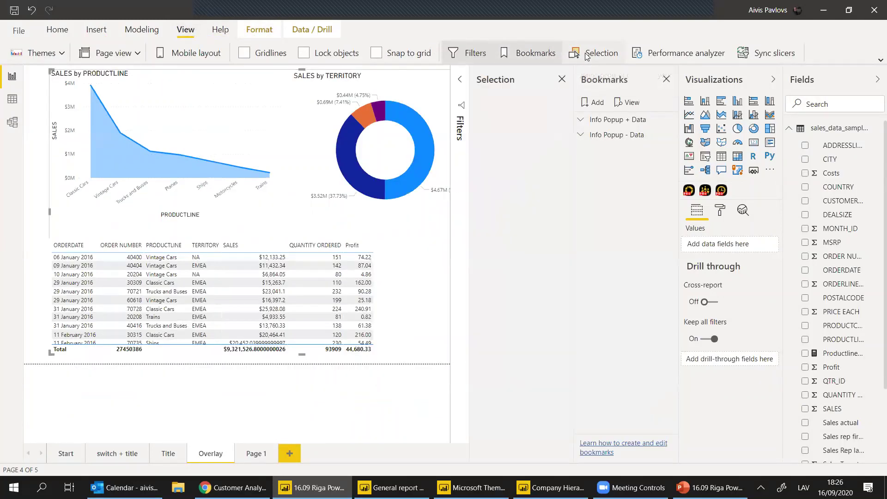
- Expand the Info Popup + Data and Info Popup - Data bookmark groups and the Main Elements group to examine their contents
{"action": "left_click", "coordinate": [580, 134]}
{"action": "left_click", "coordinate": [581, 119]}
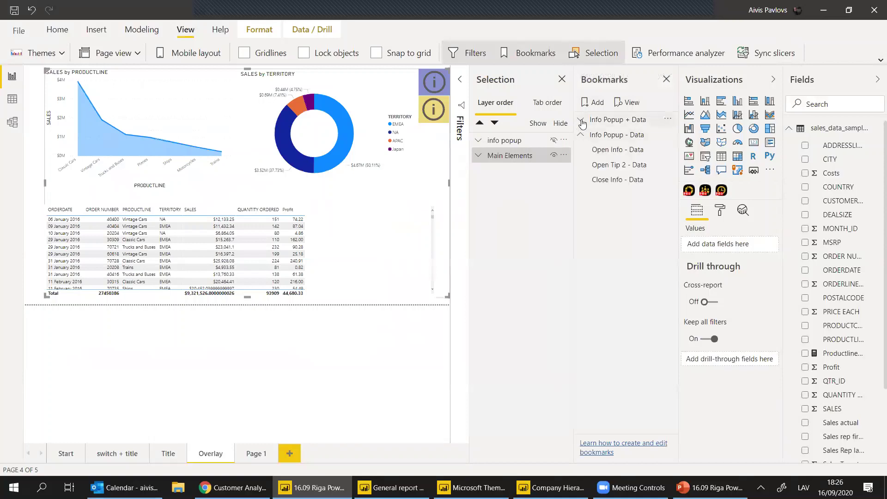
{"action": "left_click", "coordinate": [478, 155]}
{"action": "left_click", "coordinate": [478, 140]}
{"action": "left_click", "coordinate": [478, 139]}
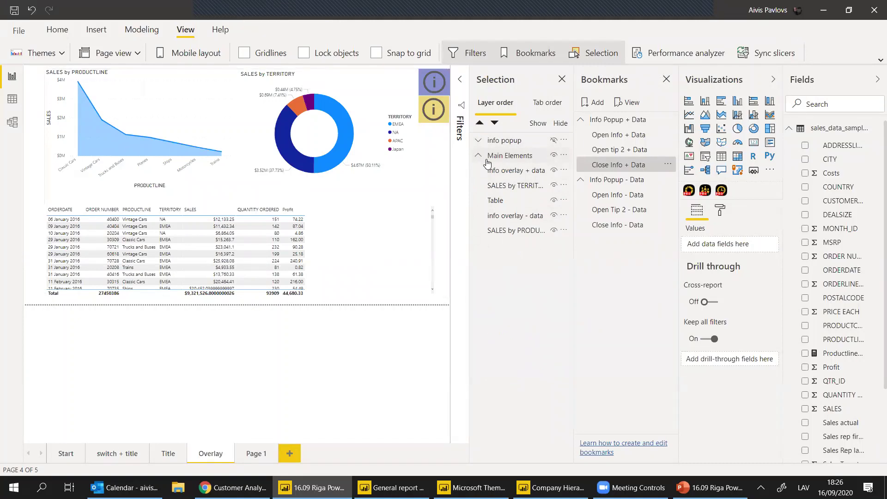
{"action": "left_click", "coordinate": [478, 155]}
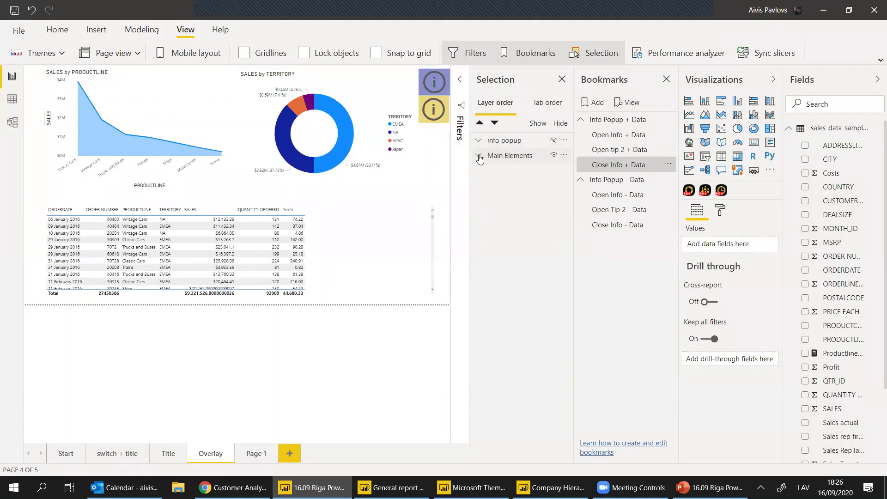
{"action": "left_click", "coordinate": [478, 154]}
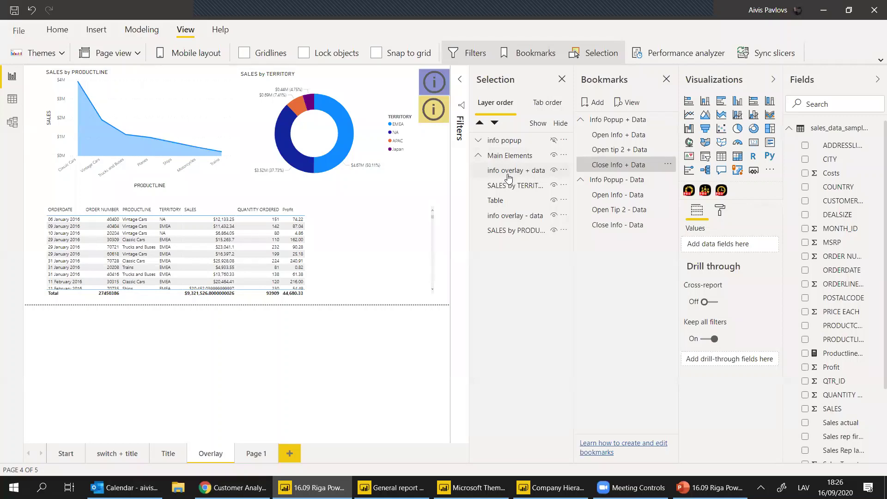
- Select the SALES by TERRITORY donut chart inside the Main Elements group to identify its entry in the layer order
{"action": "left_click", "coordinate": [276, 75]}
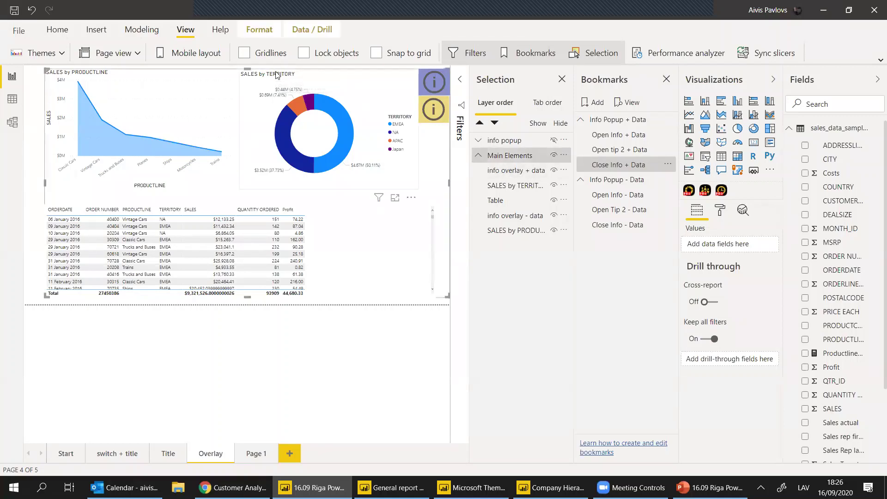
{"action": "left_click", "coordinate": [325, 79]}
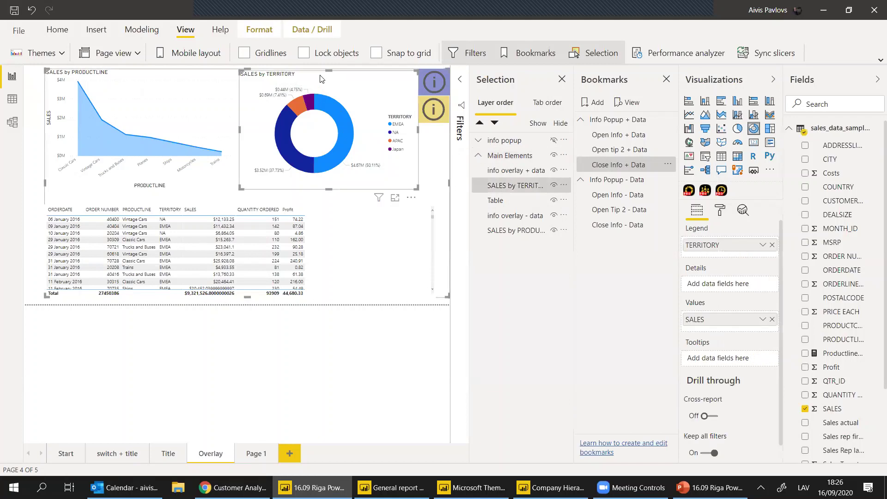
{"action": "left_click", "coordinate": [510, 194]}
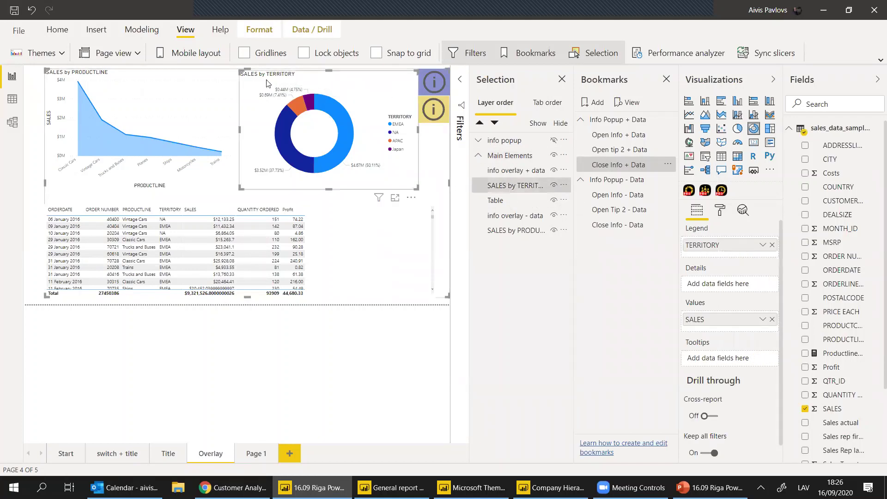
- Rename the SALES by TERRITORY visual to Donut in the layer order of the Main Elements group
{"action": "right_click", "coordinate": [508, 187]}
{"action": "mouse_move", "coordinate": [560, 195]}
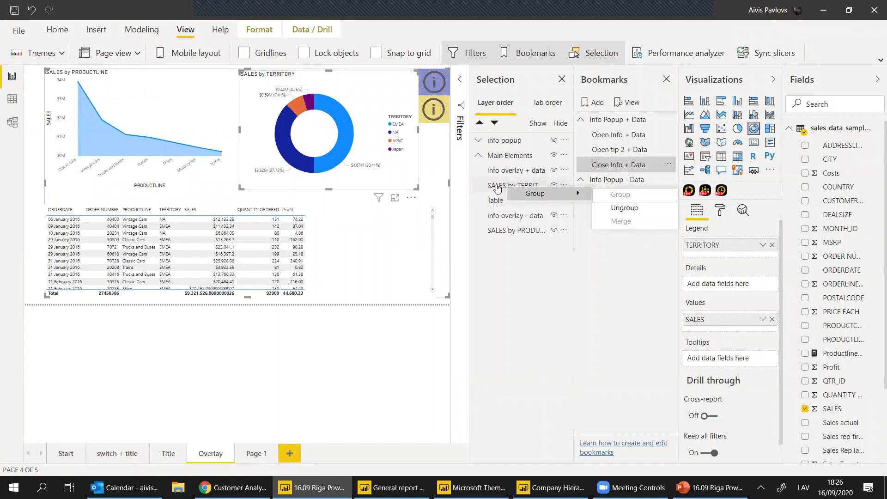
{"action": "key", "text": "Escape"}
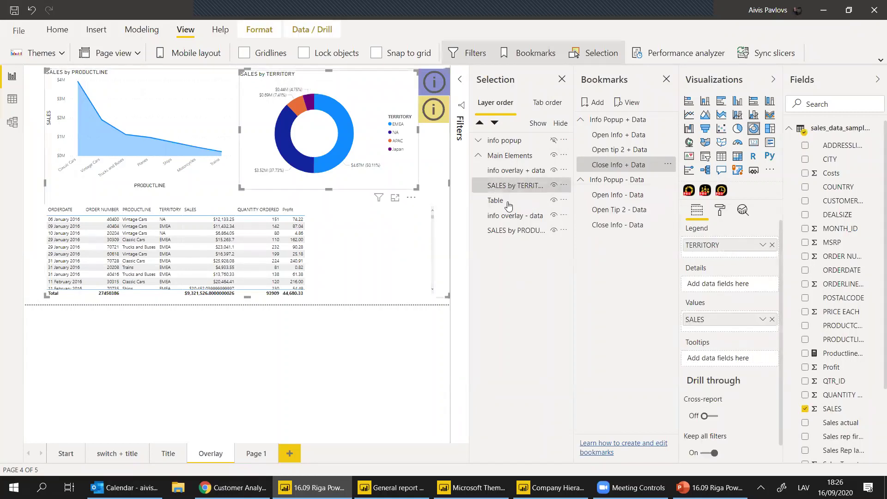
{"action": "key", "text": "Escape"}
{"action": "left_click", "coordinate": [560, 188]}
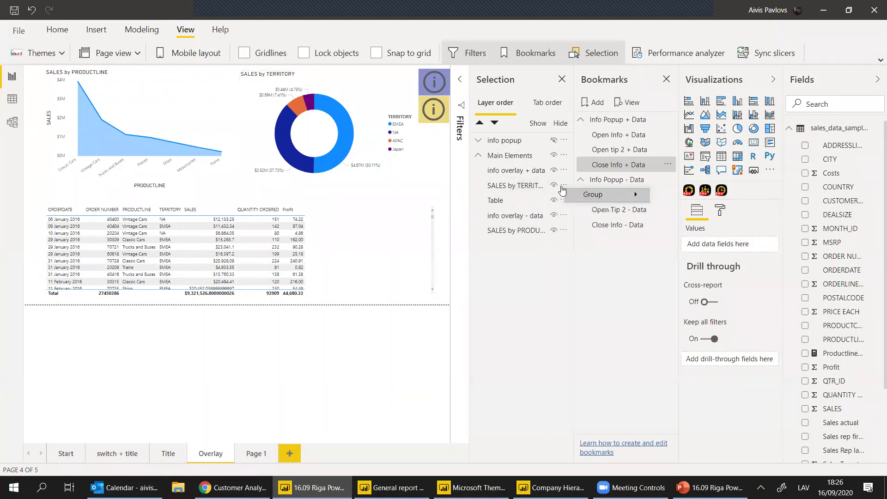
{"action": "double_click", "coordinate": [517, 186]}
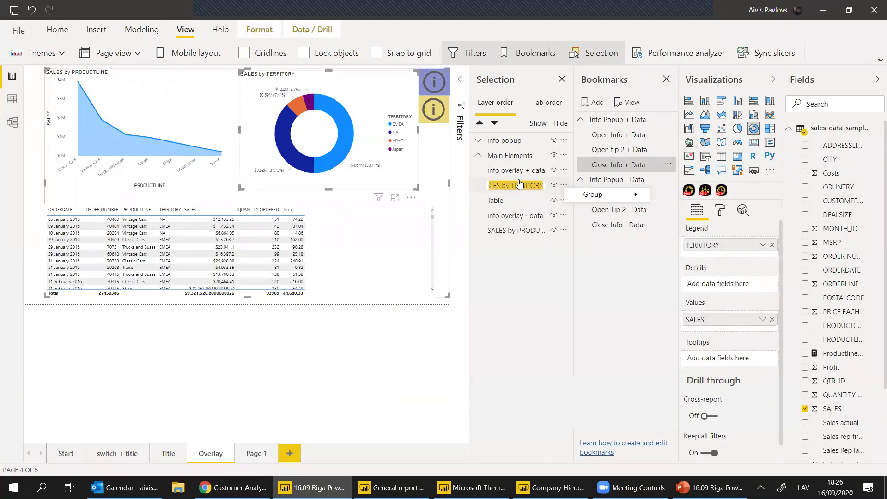
{"action": "type", "text": "Donut"}
{"action": "key", "text": "Return"}
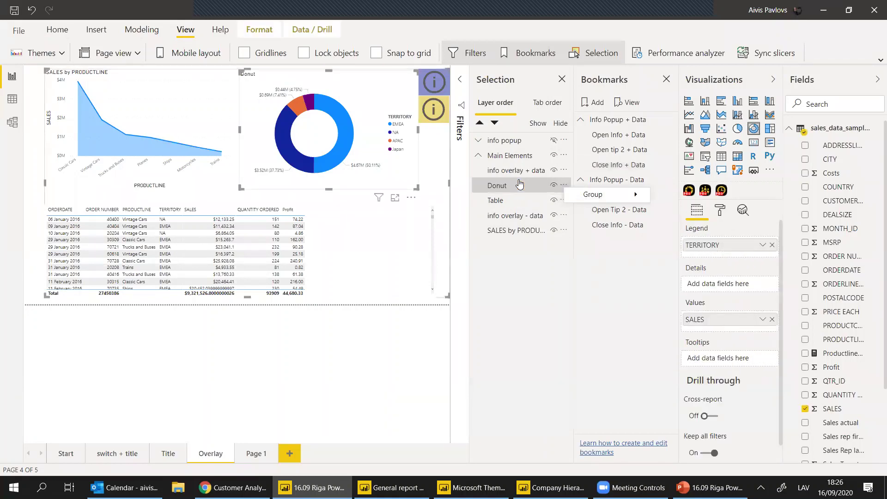
{"action": "left_click", "coordinate": [257, 82]}
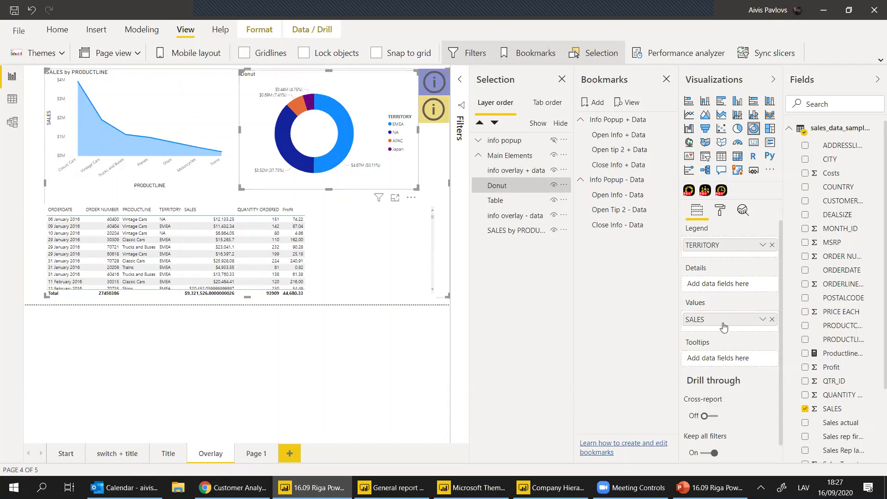
- Apply the Open Info + Data and Open tip 2 + Data bookmarks in turn to preview both overlay pages
{"action": "left_click", "coordinate": [508, 186]}
{"action": "left_click", "coordinate": [626, 135]}
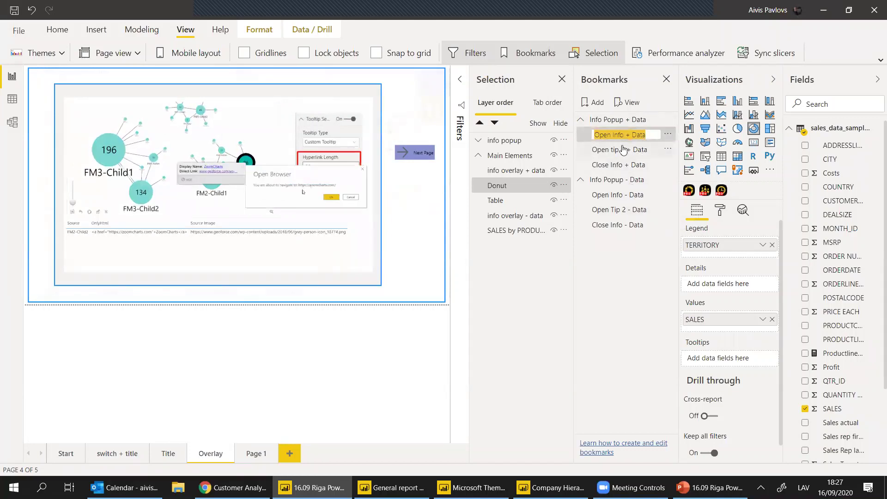
{"action": "left_click", "coordinate": [623, 149]}
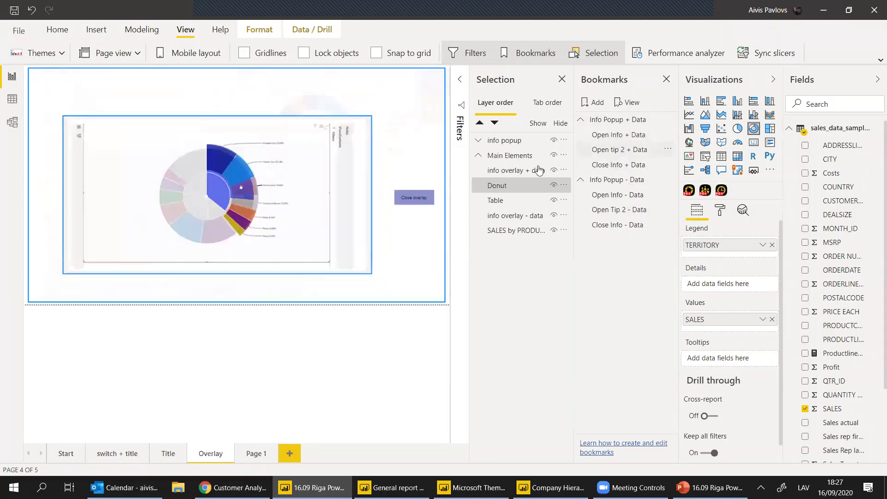
- Examine which bookmark the Close overlay button's action uses, and follow the button to close the overlay
{"action": "left_click", "coordinate": [413, 199]}
{"action": "left_click", "coordinate": [413, 199]}
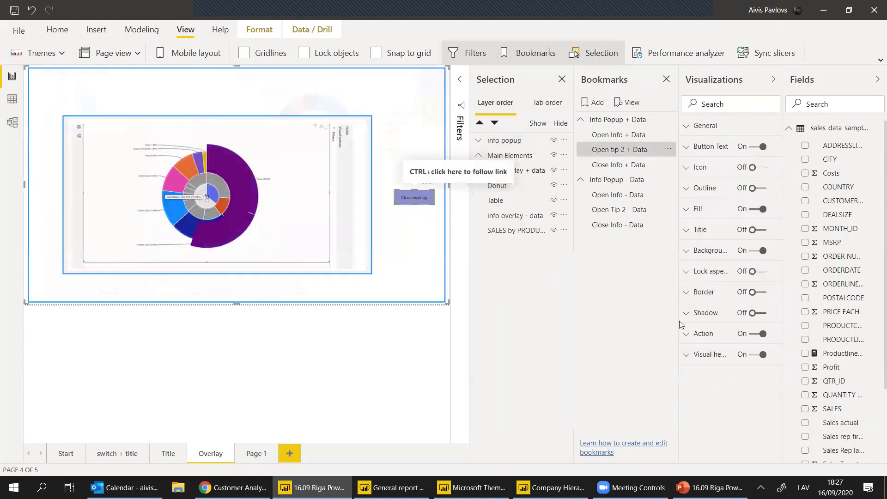
{"action": "left_click", "coordinate": [700, 328]}
{"action": "scroll", "coordinate": [711, 340], "scroll_direction": "down", "scroll_amount": 1}
{"action": "left_click", "coordinate": [722, 366]}
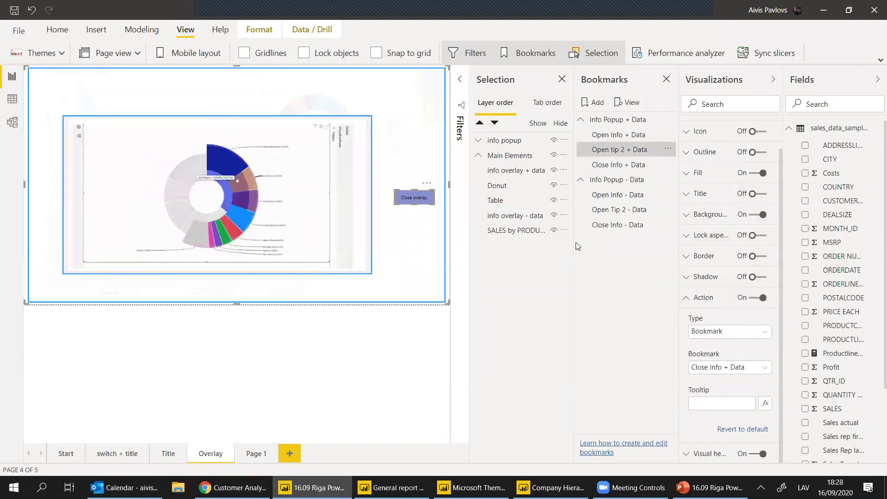
{"action": "left_click", "coordinate": [411, 201], "text": "ctrl"}
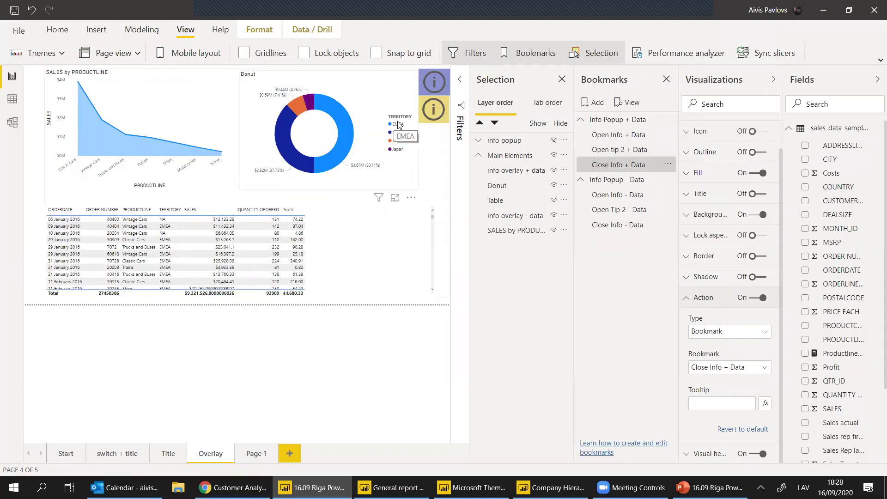
{"action": "left_click", "coordinate": [422, 161]}
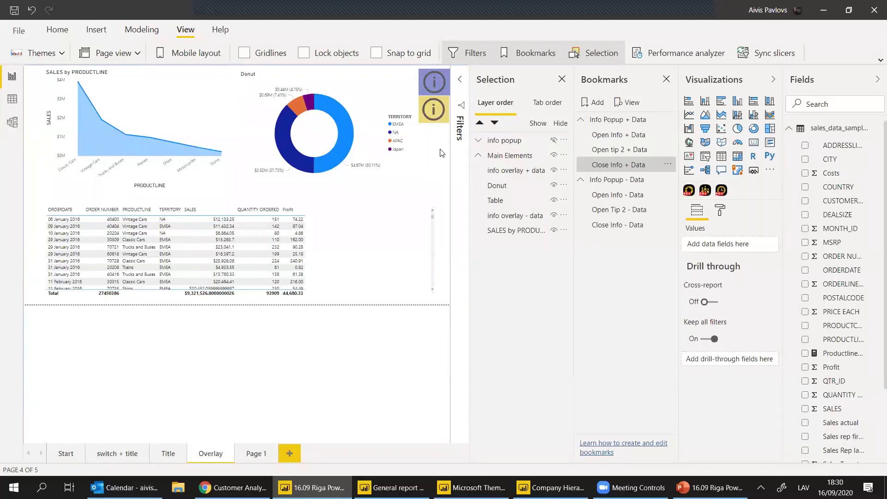
{"action": "left_click", "coordinate": [362, 93]}
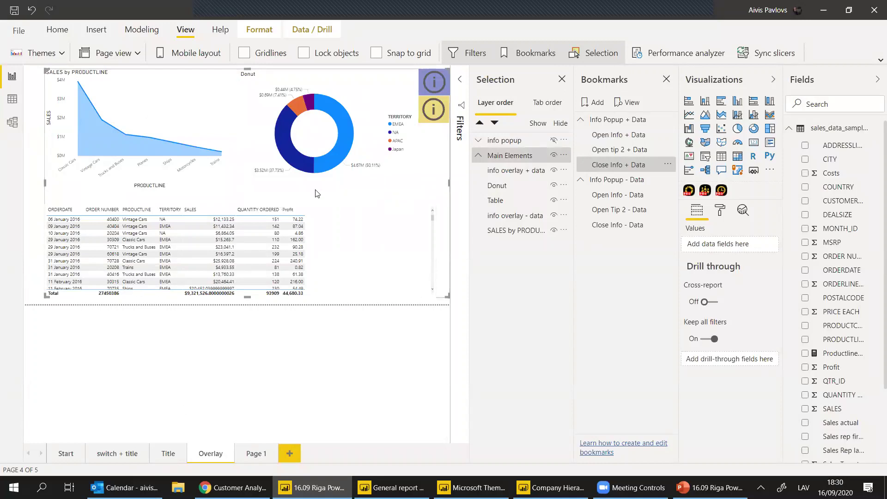
{"action": "mouse_move", "coordinate": [331, 188]}
{"action": "left_click", "coordinate": [374, 202]}
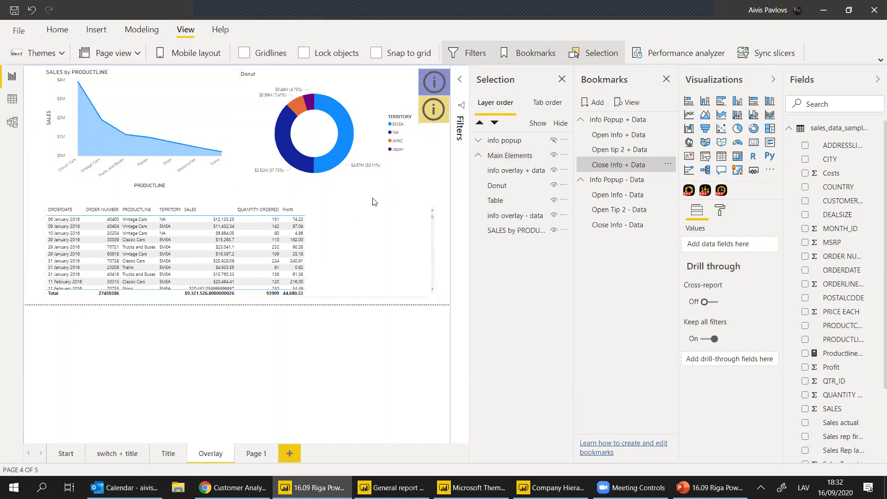
- Switch to Chrome and browse the Products and Stores pages of the published Contoso Sales Report
{"action": "left_click", "coordinate": [233, 487]}
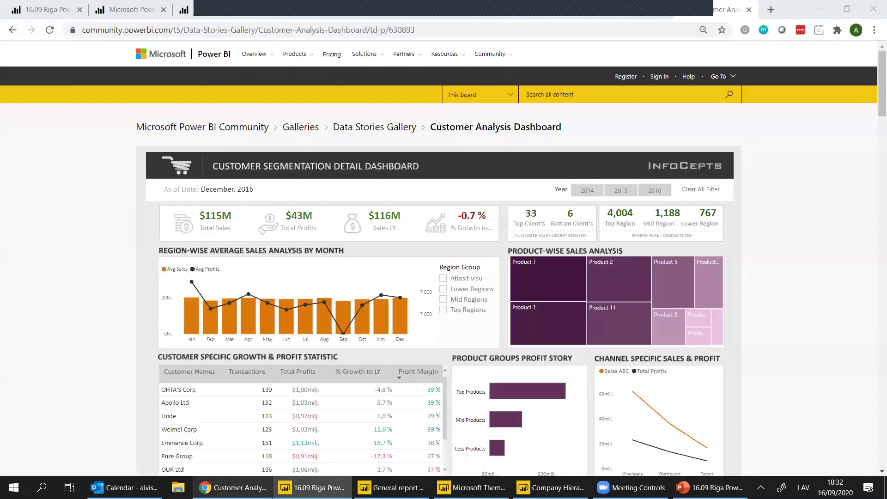
{"action": "left_click", "coordinate": [296, 16]}
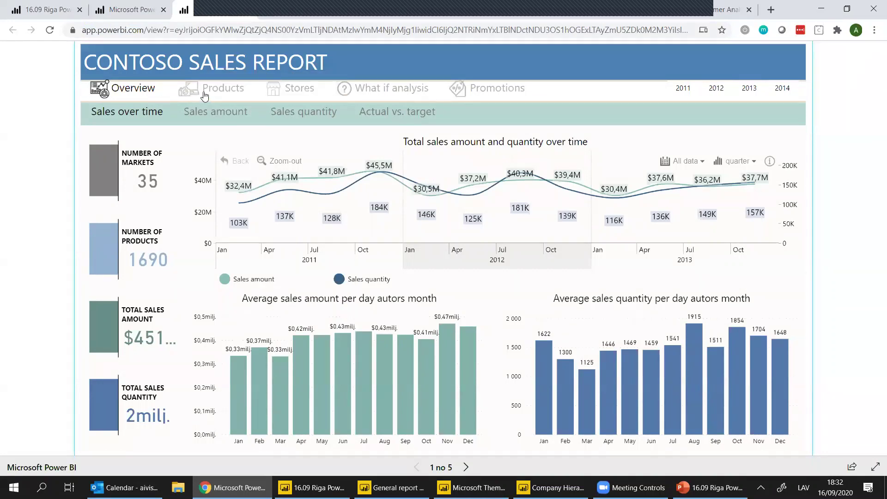
{"action": "left_click", "coordinate": [204, 151]}
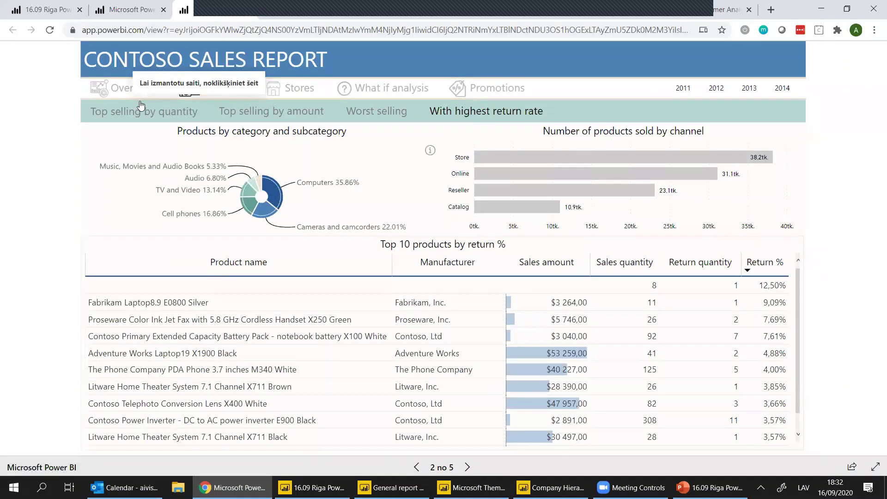
{"action": "left_click", "coordinate": [280, 91]}
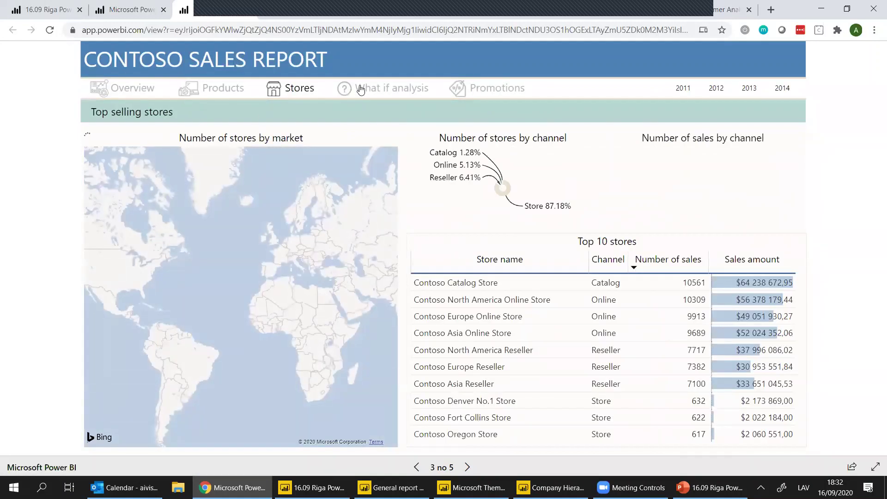
- Go back through the Products page to the report's Overview page and display its Sales amount view
{"action": "left_click", "coordinate": [417, 467]}
{"action": "mouse_move", "coordinate": [444, 469]}
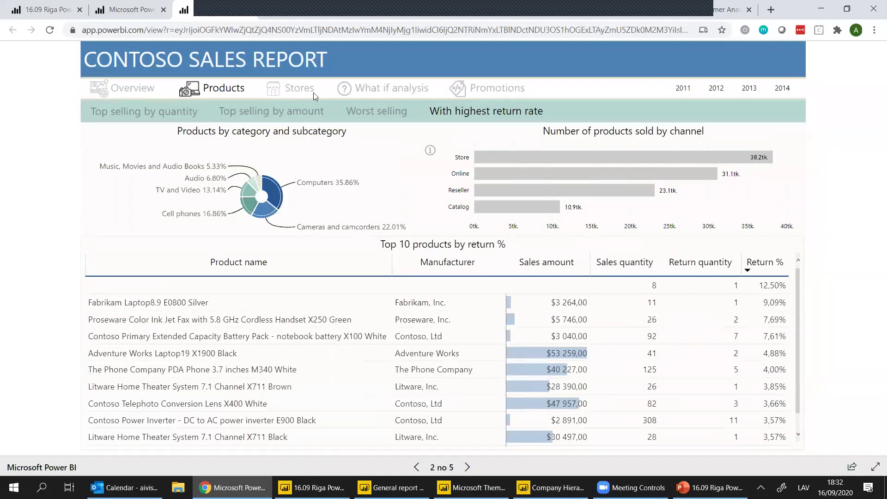
{"action": "left_click", "coordinate": [109, 91]}
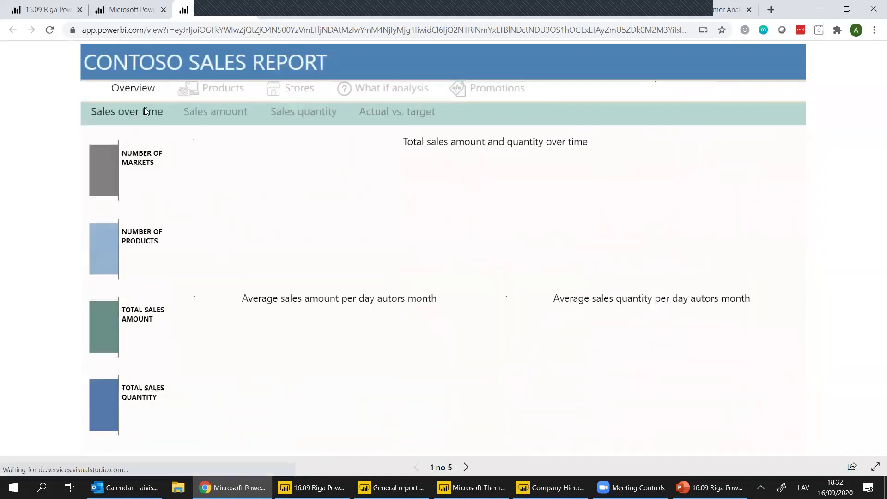
{"action": "left_click", "coordinate": [213, 112]}
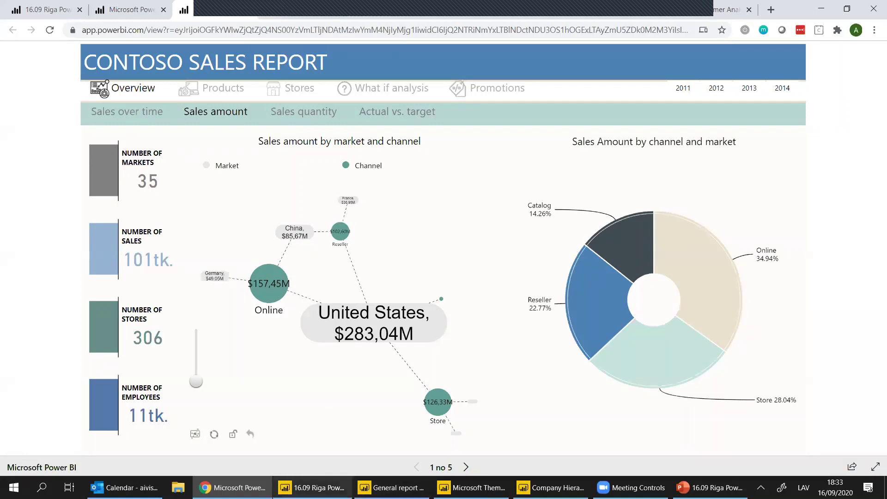
- Switch back to Power BI Desktop and examine the options of the Info Popup + Data group and the Open Info - Data bookmark
{"action": "left_click", "coordinate": [312, 488]}
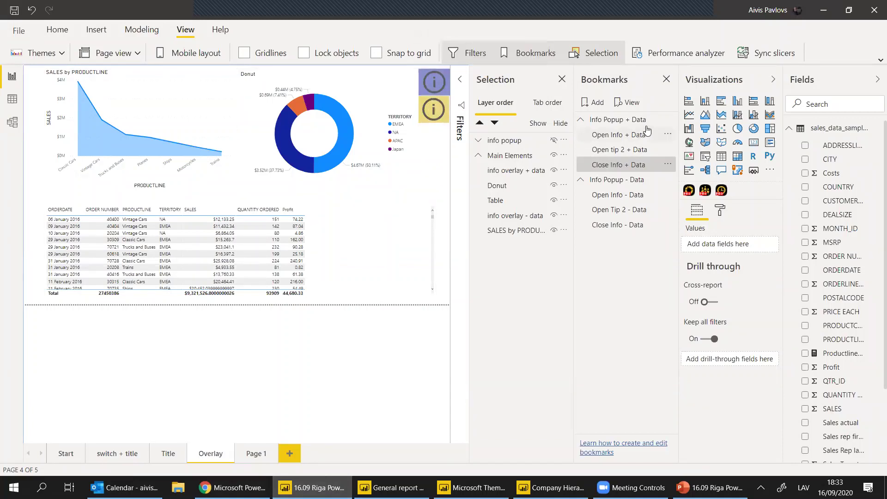
{"action": "left_click", "coordinate": [668, 120]}
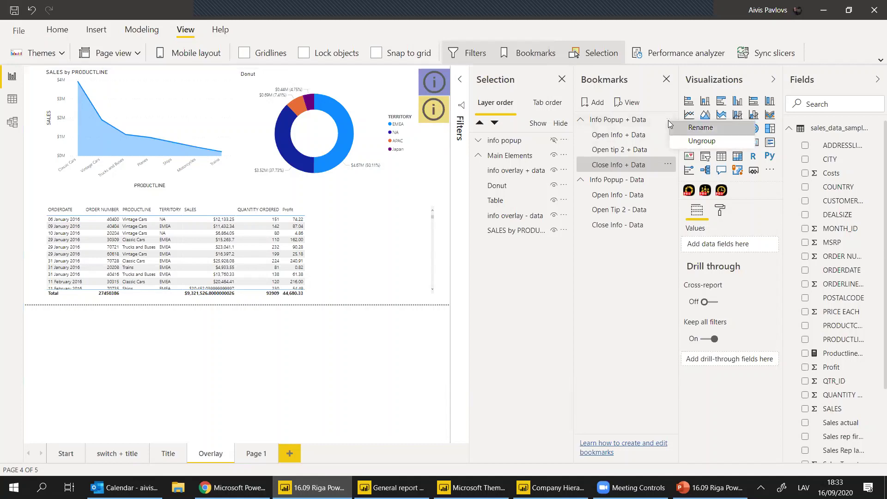
{"action": "right_click", "coordinate": [633, 122]}
{"action": "right_click", "coordinate": [623, 194]}
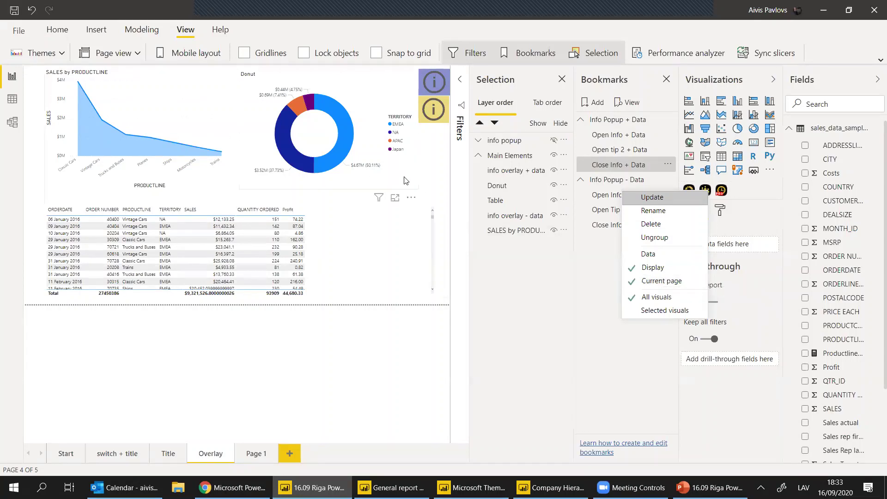
{"action": "left_click", "coordinate": [330, 116]}
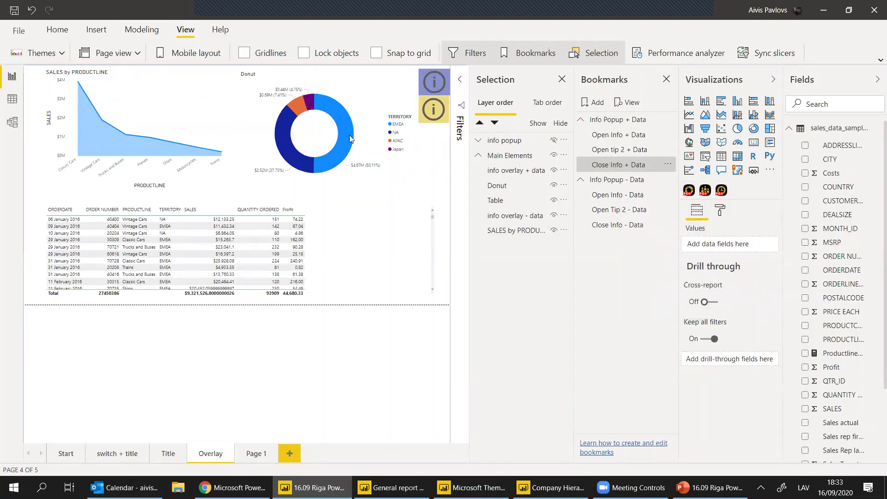
- Filter the page by the donut's EMEA slice, and run through the blue info overlay's two pages until it closes
{"action": "left_click", "coordinate": [335, 115]}
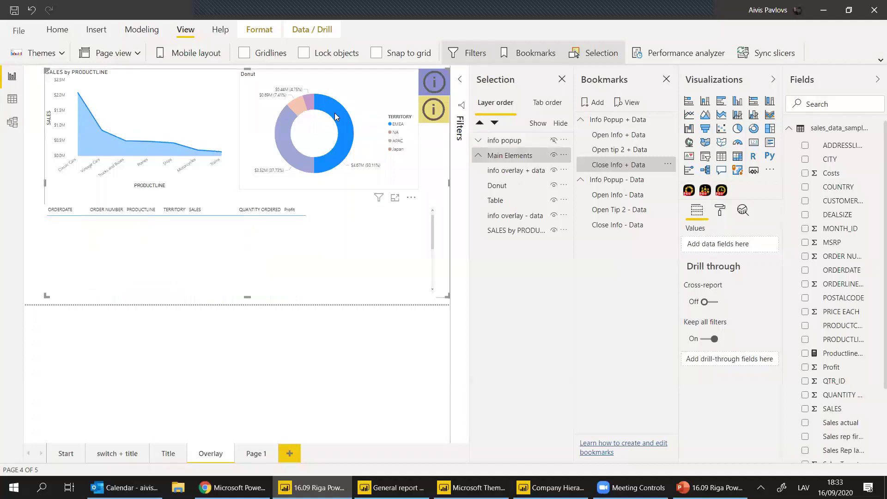
{"action": "left_click", "coordinate": [433, 85], "text": "ctrl"}
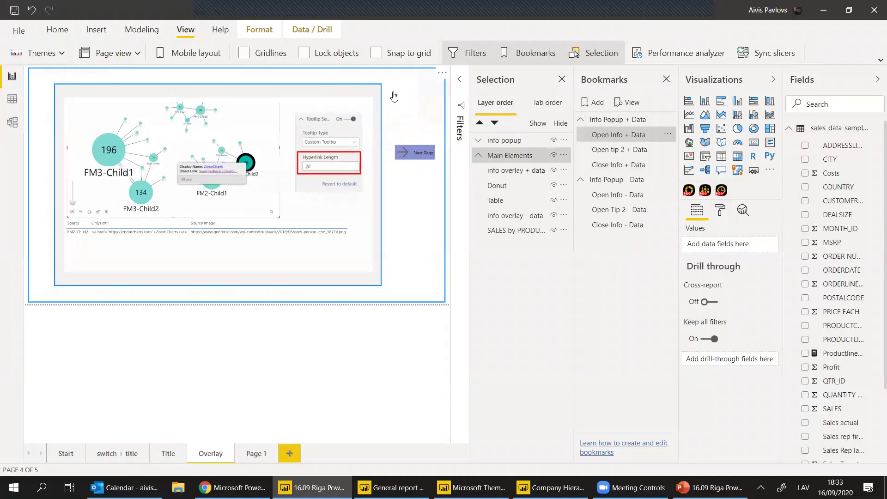
{"action": "left_click", "coordinate": [424, 153], "text": "ctrl"}
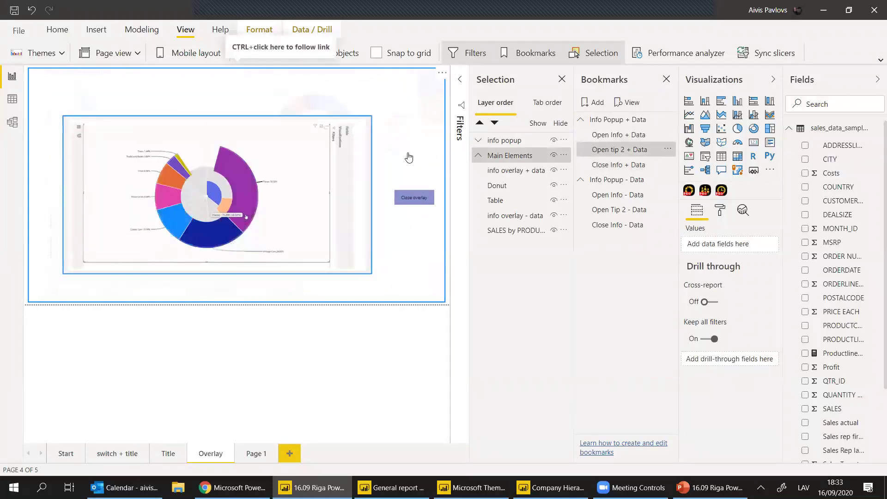
{"action": "left_click", "coordinate": [409, 154], "text": "ctrl"}
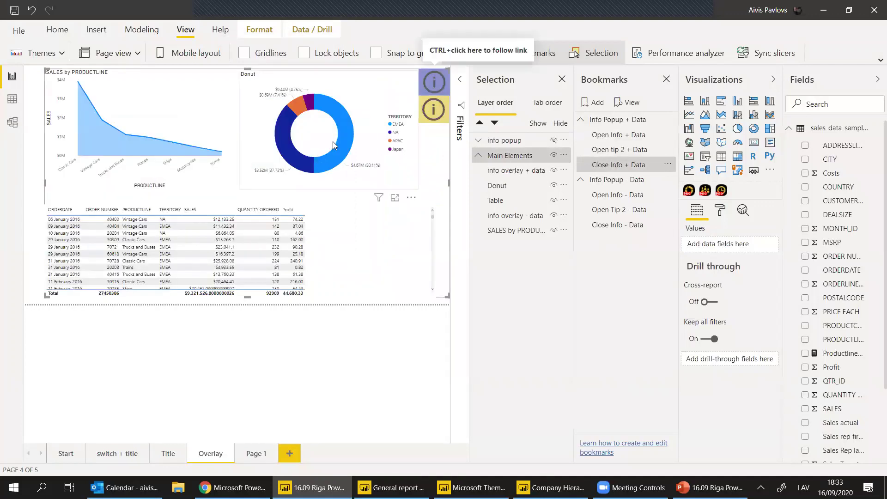
- Check the Data option of the Open Info - Data bookmark without changing it
{"action": "mouse_move", "coordinate": [347, 121]}
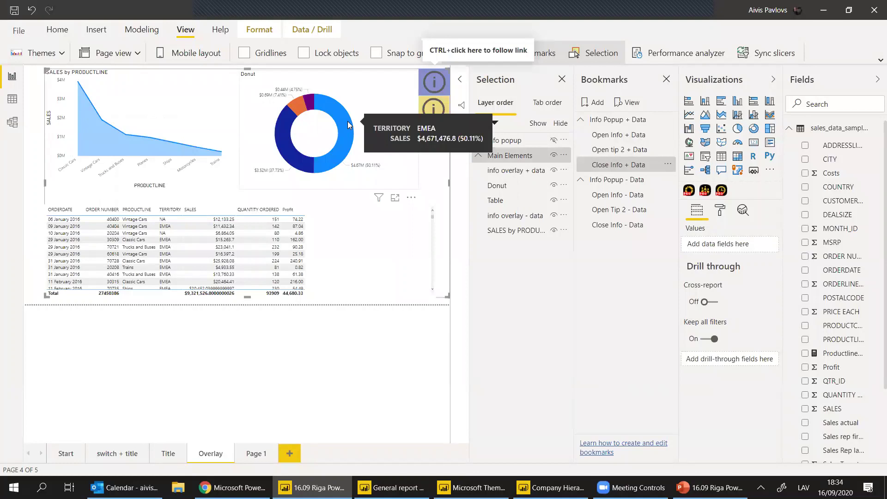
{"action": "left_click", "coordinate": [441, 152]}
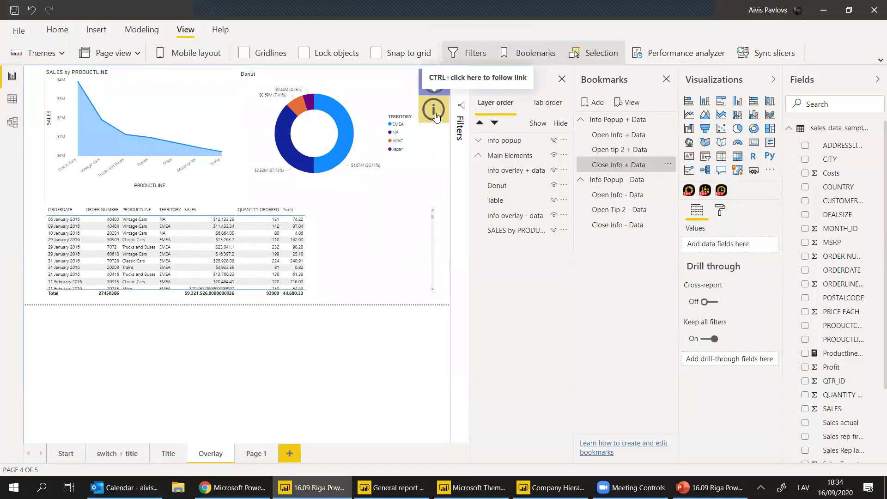
{"action": "right_click", "coordinate": [637, 196]}
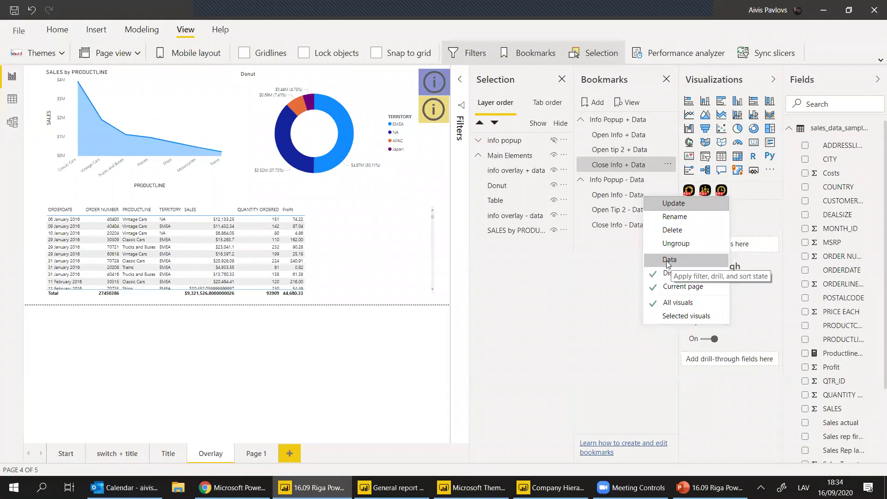
{"action": "left_click", "coordinate": [349, 126]}
- Filter the page by the donut's EMEA slice and open the yellow info overlay
{"action": "left_click", "coordinate": [344, 125]}
{"action": "left_click", "coordinate": [344, 125]}
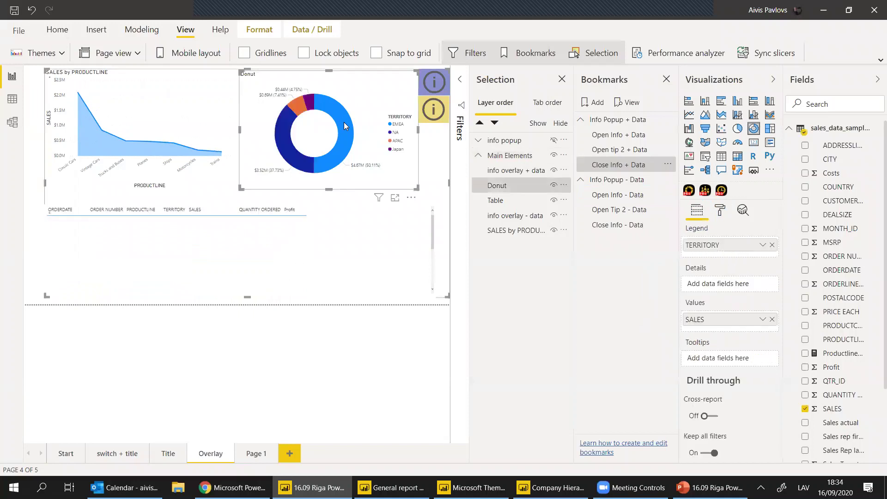
{"action": "left_click", "coordinate": [344, 126]}
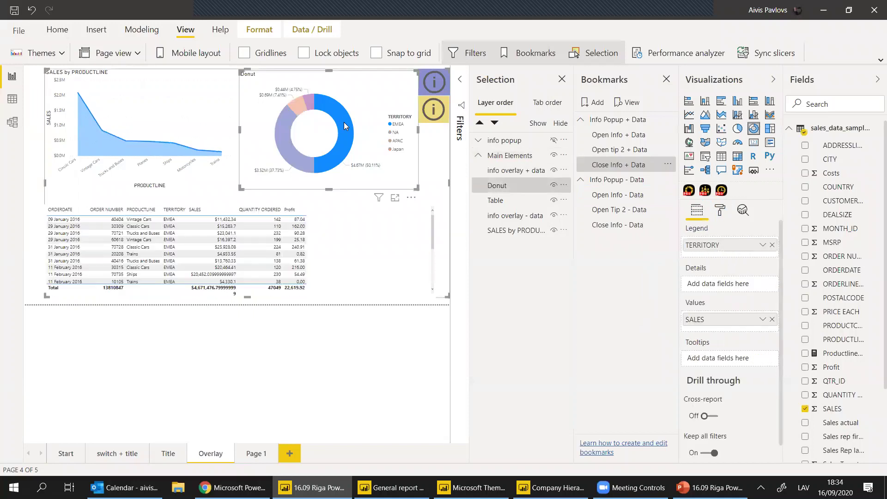
{"action": "left_click", "coordinate": [434, 111], "text": "ctrl"}
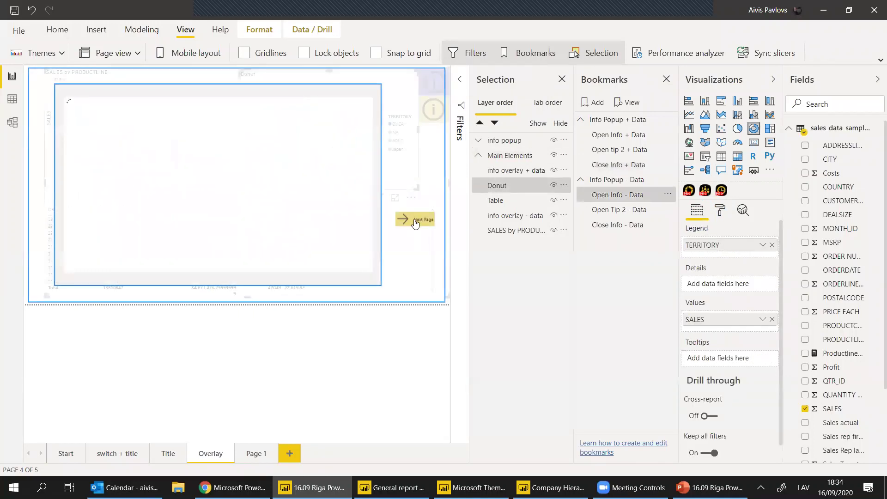
- Advance the yellow info overlay to its second page, close it, and check the donut's EMEA slice
{"action": "left_click", "coordinate": [415, 221], "text": "ctrl"}
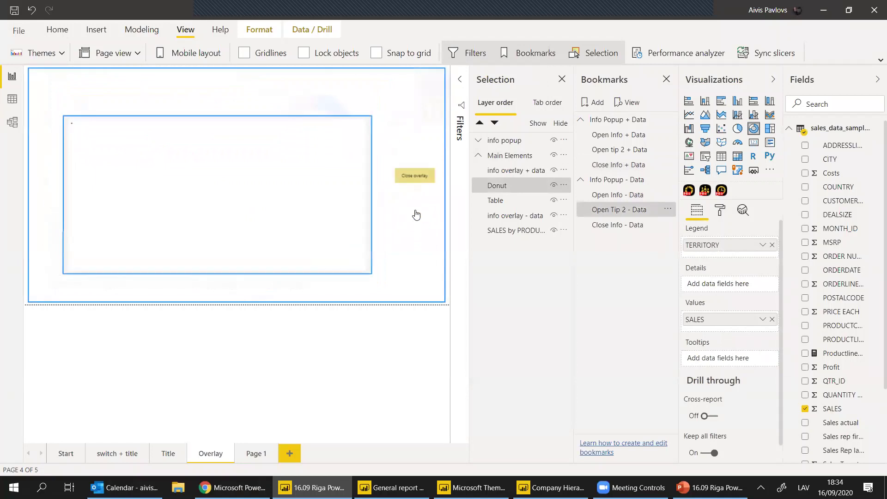
{"action": "left_click", "coordinate": [415, 176], "text": "ctrl"}
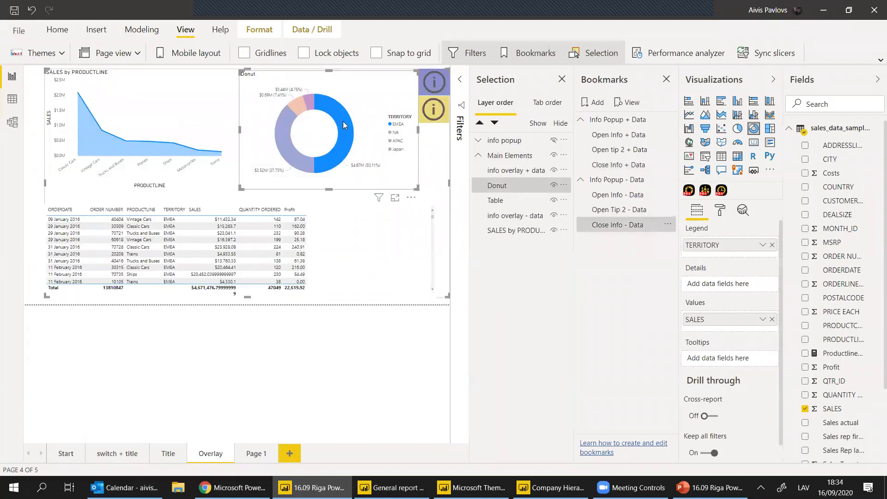
{"action": "mouse_move", "coordinate": [348, 126]}
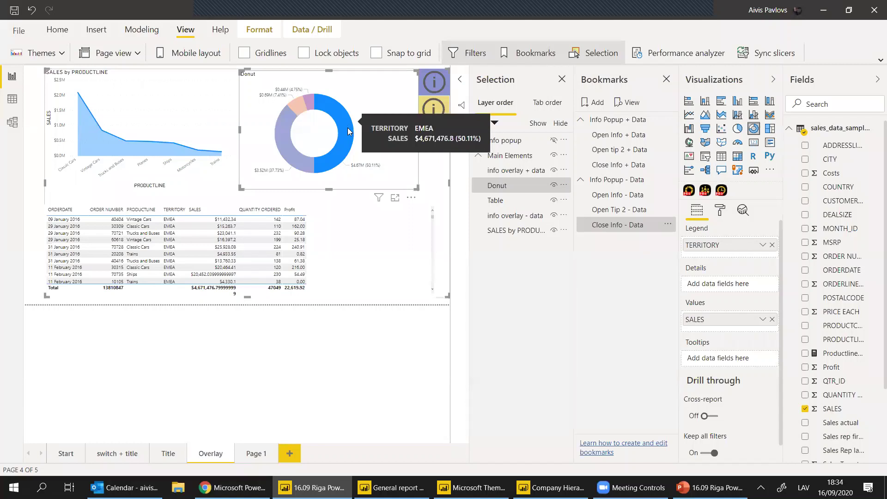
- Convert the donut to the Drill Down Donut PRO visual and enable its toolbar with only the Reset button
{"action": "left_click", "coordinate": [400, 89]}
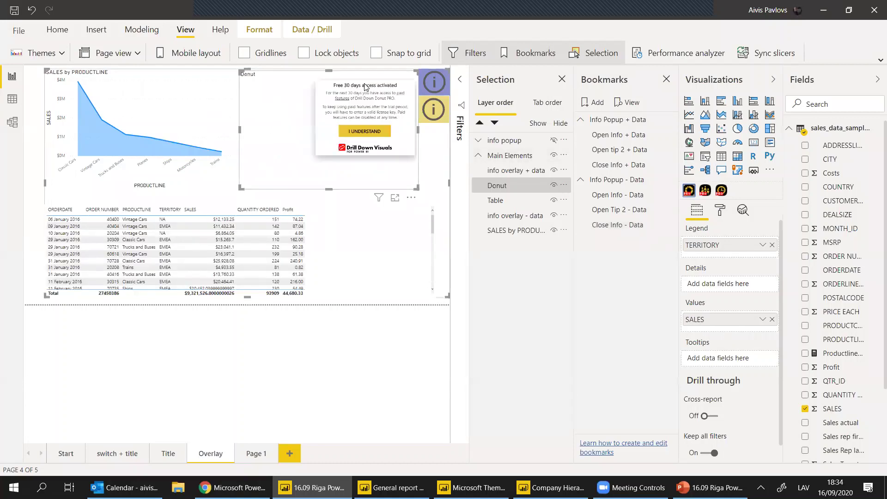
{"action": "left_click", "coordinate": [380, 131]}
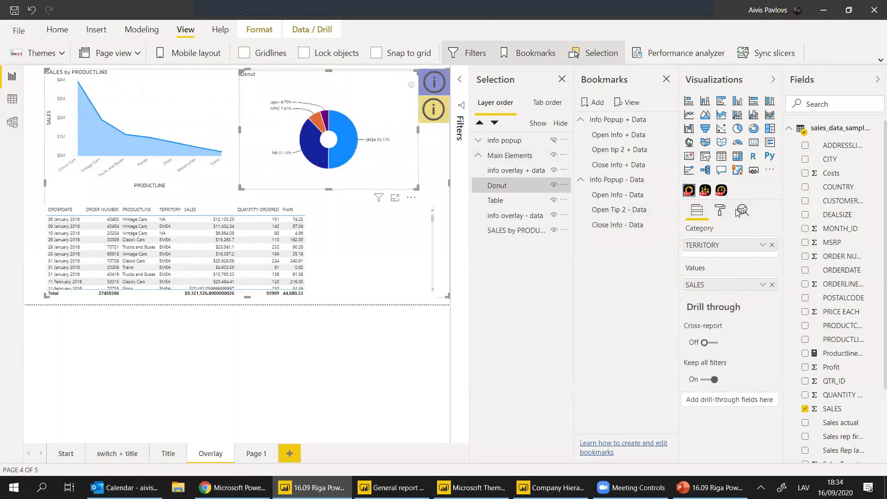
{"action": "left_click", "coordinate": [719, 210]}
{"action": "scroll", "coordinate": [724, 319], "scroll_direction": "down", "scroll_amount": 3}
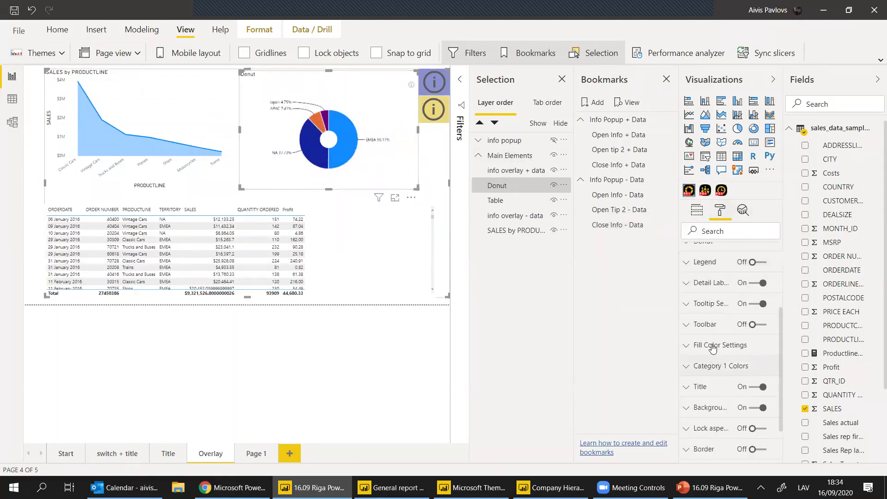
{"action": "left_click", "coordinate": [705, 324]}
{"action": "left_click", "coordinate": [753, 324]}
{"action": "scroll", "coordinate": [749, 340], "scroll_direction": "down", "scroll_amount": 2}
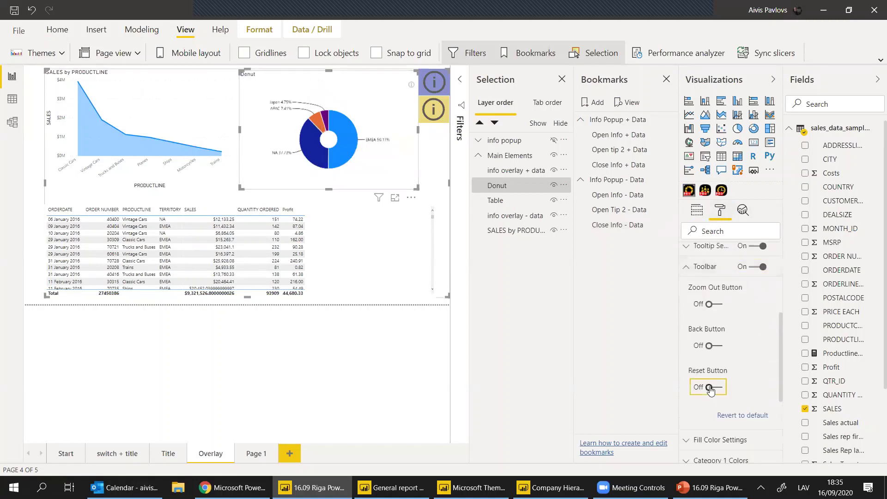
{"action": "left_click", "coordinate": [694, 275]}
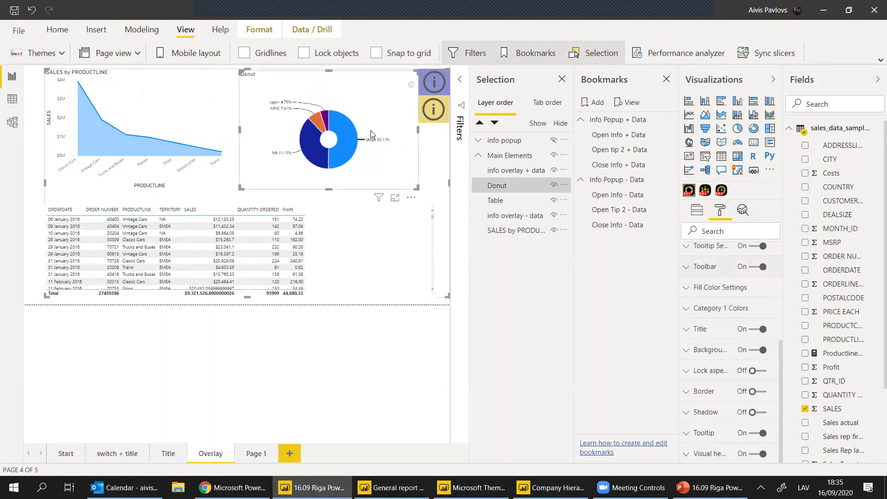
- Filter the page by the donut's EMEA slice and clear that filter with the donut's Reset control
{"action": "left_click", "coordinate": [342, 139]}
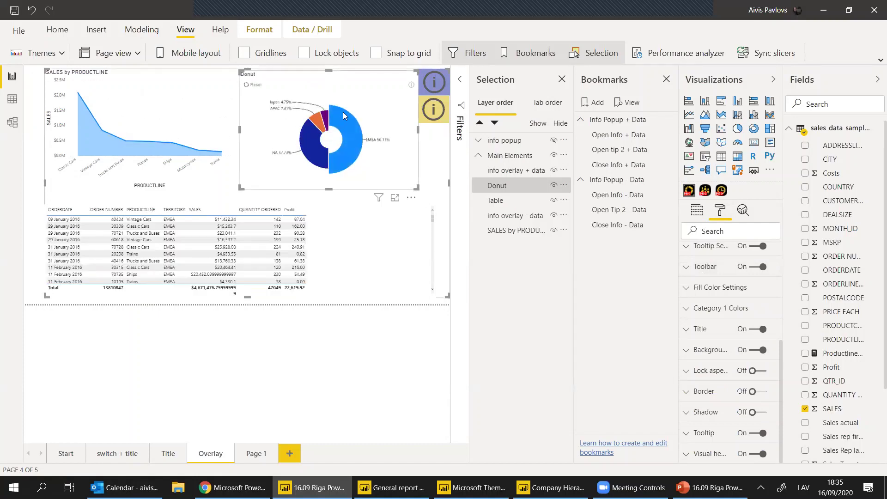
{"action": "left_click", "coordinate": [419, 158]}
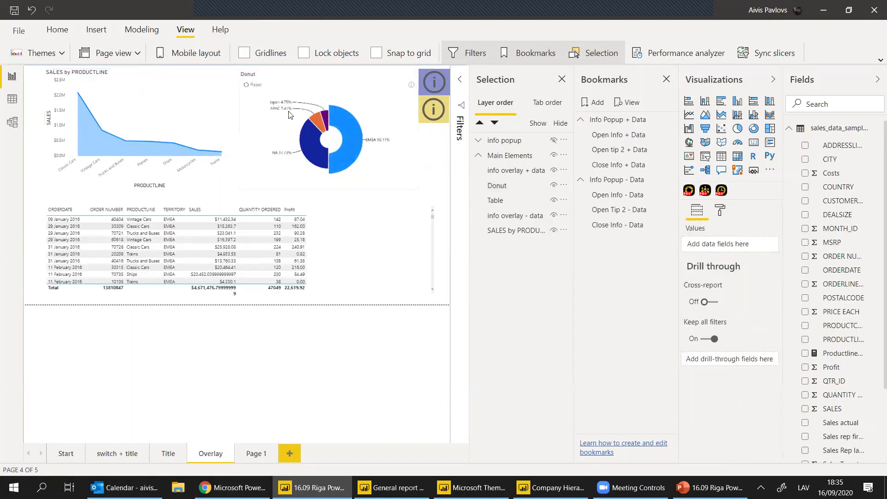
{"action": "left_click", "coordinate": [257, 88]}
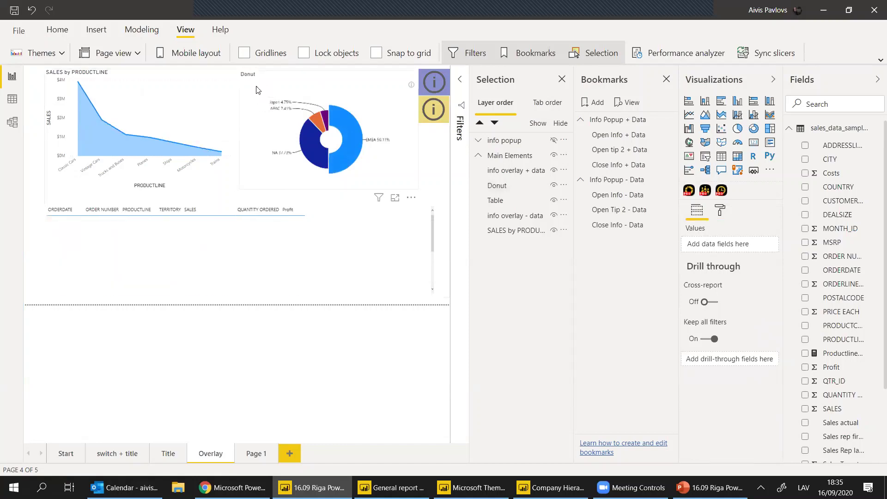
{"action": "left_click", "coordinate": [265, 107]}
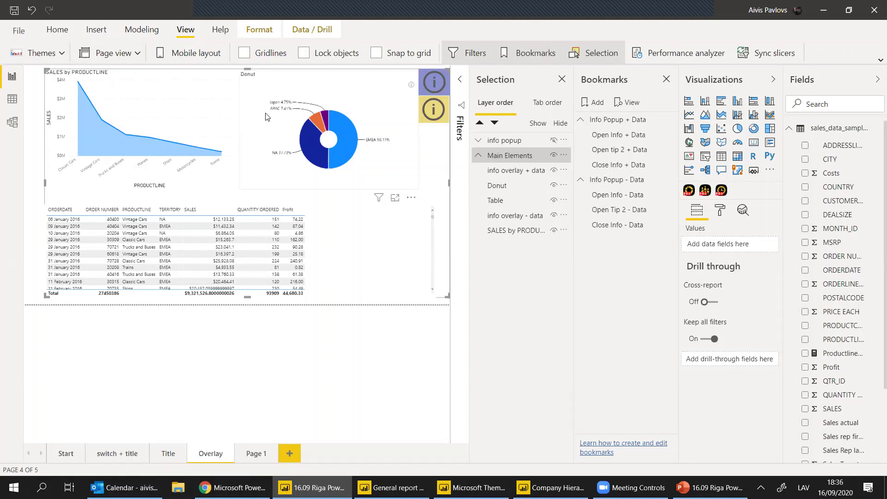
- Show the donut in focus mode and set its detail labels' style to All detail labels
{"action": "left_click", "coordinate": [374, 93]}
{"action": "left_click", "coordinate": [722, 211]}
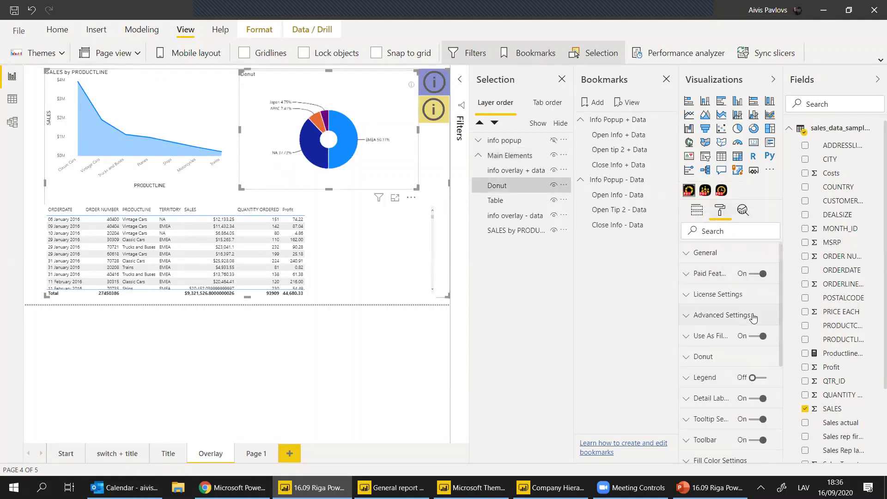
{"action": "scroll", "coordinate": [724, 303], "scroll_direction": "down", "scroll_amount": 3}
{"action": "left_click", "coordinate": [721, 287]}
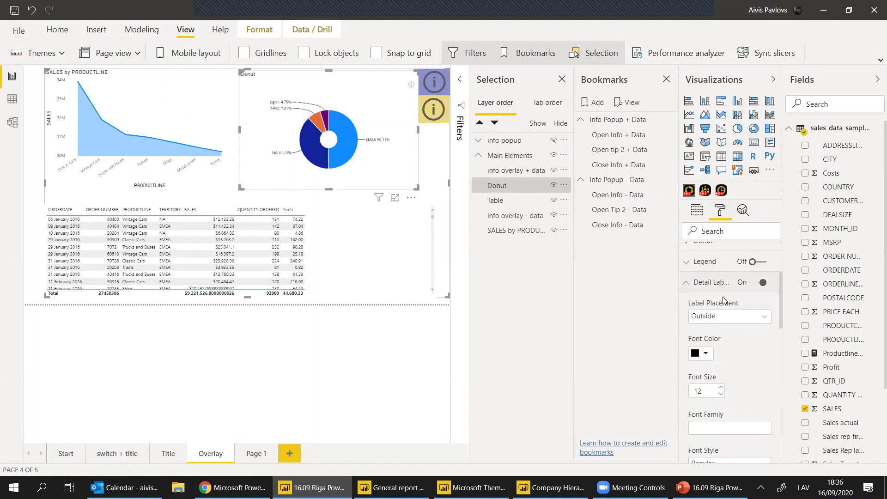
{"action": "scroll", "coordinate": [727, 310], "scroll_direction": "down", "scroll_amount": 6}
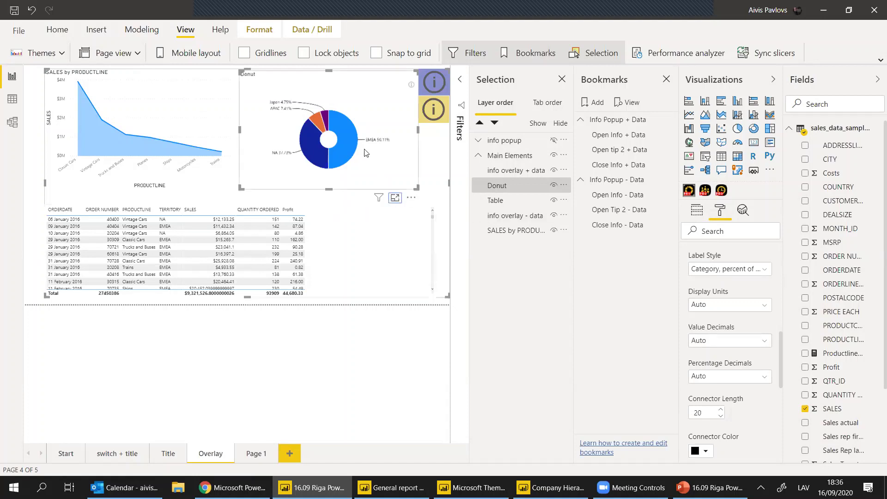
{"action": "left_click", "coordinate": [395, 198]}
{"action": "scroll", "coordinate": [720, 351], "scroll_direction": "down", "scroll_amount": 3}
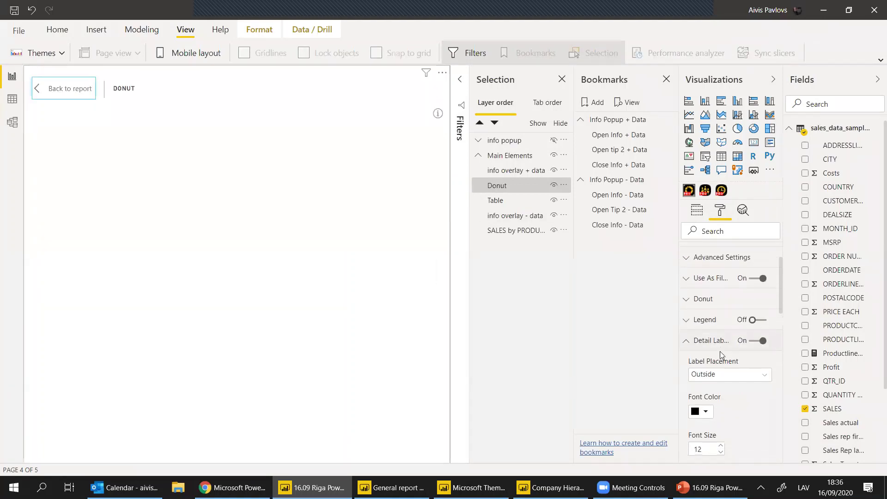
{"action": "scroll", "coordinate": [726, 364], "scroll_direction": "down", "scroll_amount": 1}
{"action": "left_click", "coordinate": [730, 397]}
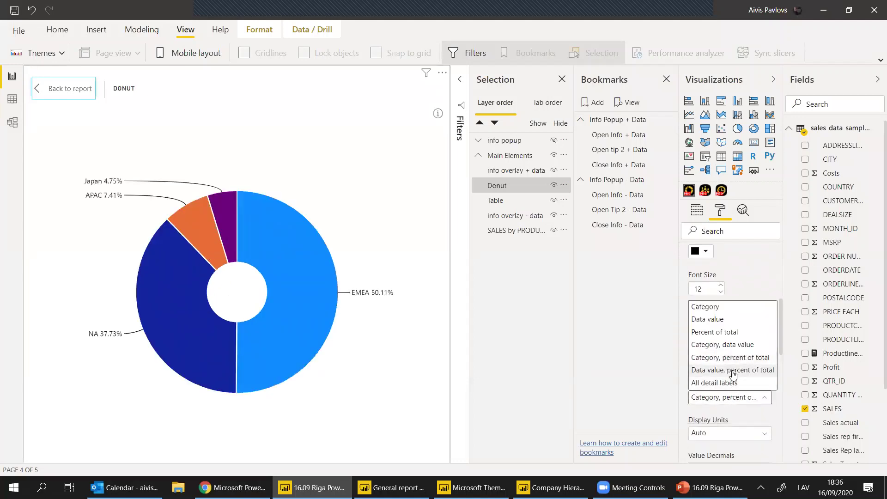
{"action": "left_click", "coordinate": [720, 383]}
{"action": "scroll", "coordinate": [725, 319], "scroll_direction": "down", "scroll_amount": 1}
{"action": "scroll", "coordinate": [732, 315], "scroll_direction": "down", "scroll_amount": 3}
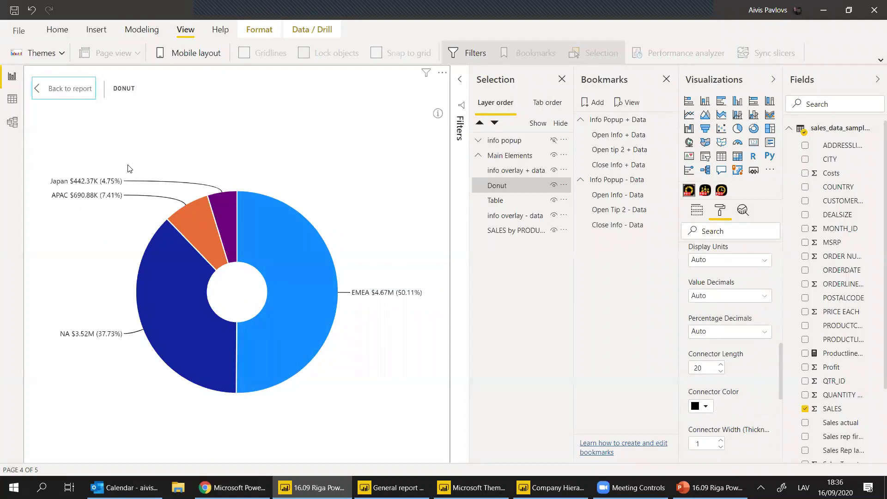
- Set the donut labels' value decimals to 0 and percentage decimals to 4, and return to the report page
{"action": "mouse_move", "coordinate": [82, 336]}
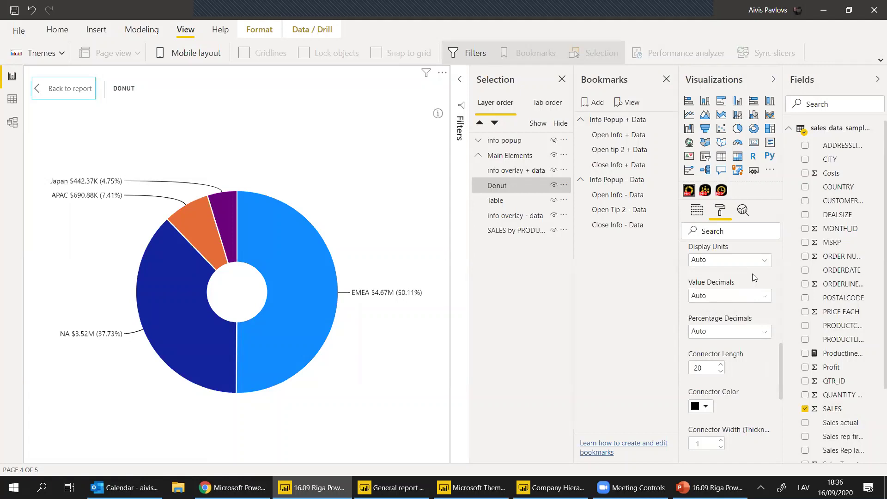
{"action": "left_click", "coordinate": [725, 296]}
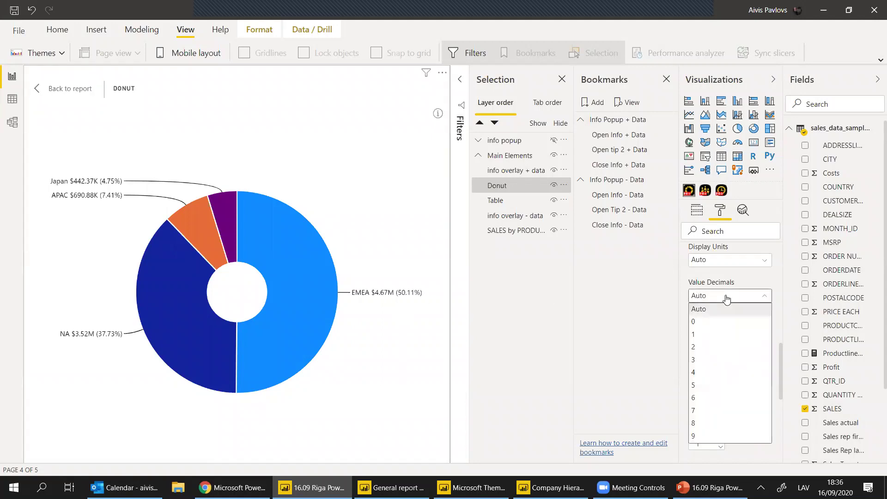
{"action": "left_click", "coordinate": [718, 323]}
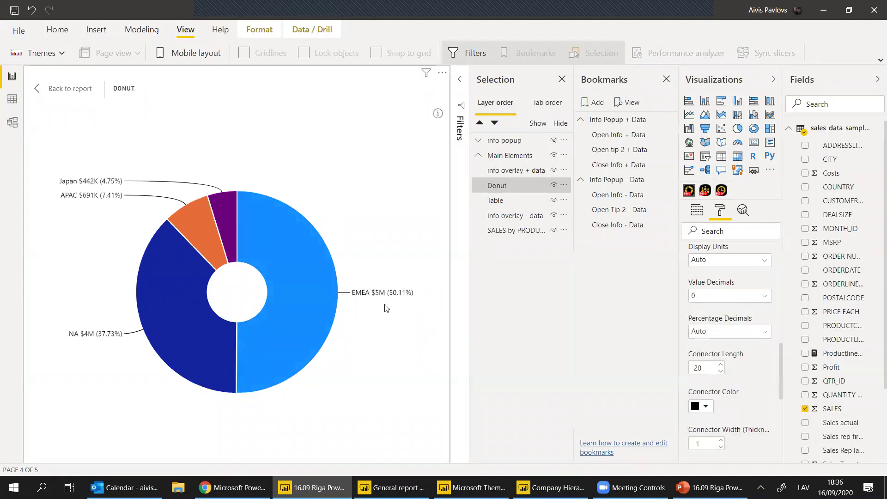
{"action": "left_click", "coordinate": [740, 334]}
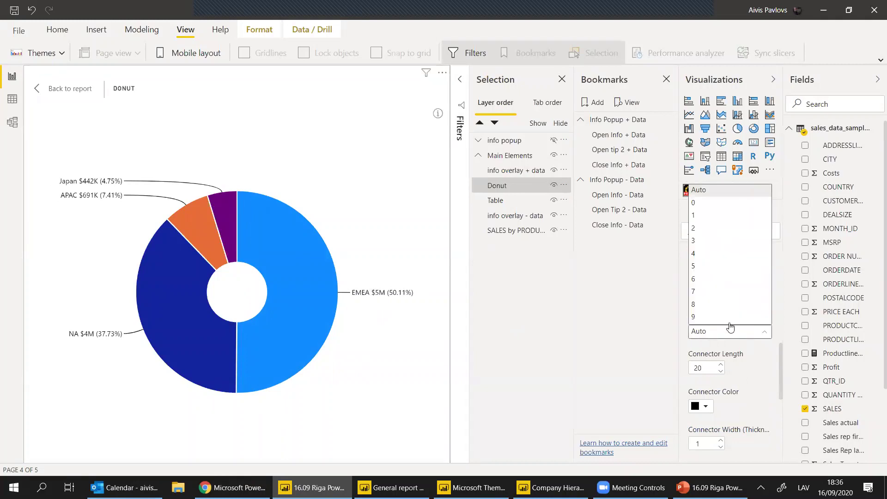
{"action": "left_click", "coordinate": [715, 258]}
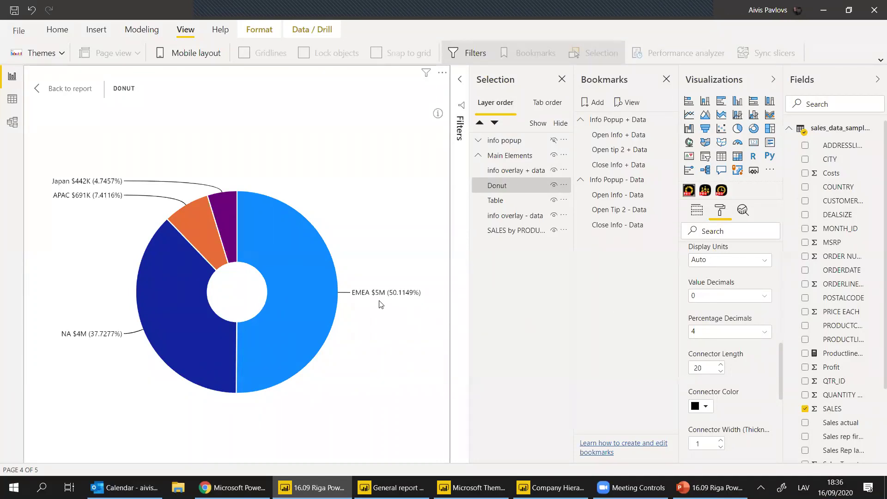
{"action": "mouse_move", "coordinate": [328, 301]}
{"action": "key", "text": "Escape"}
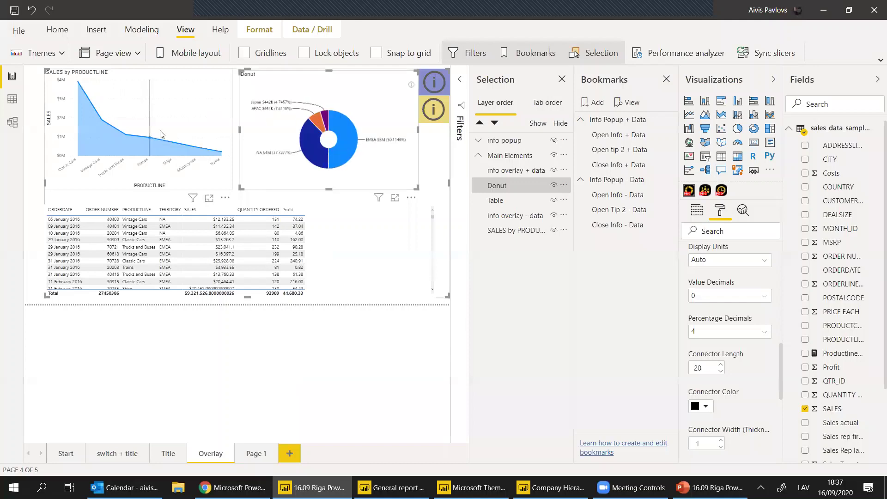
- Filter the Overlay page by the donut's EMEA slice and deselect the visual
{"action": "left_click", "coordinate": [434, 175]}
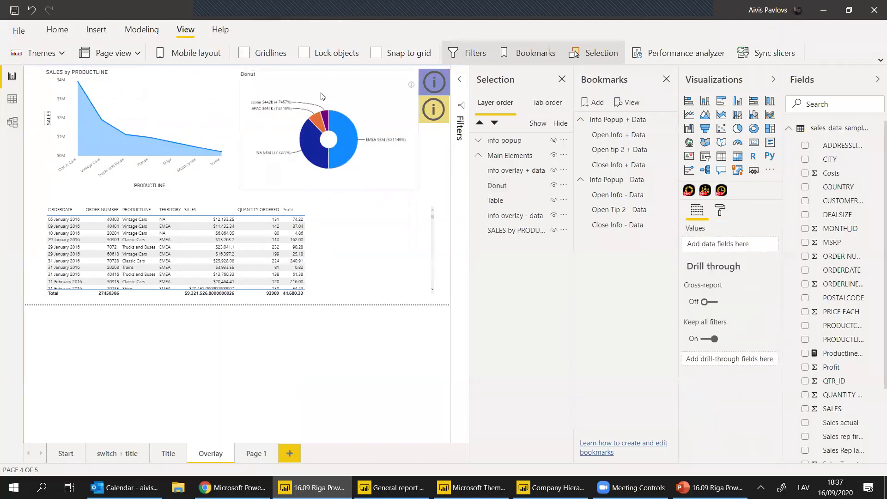
{"action": "left_click", "coordinate": [341, 120]}
{"action": "left_click", "coordinate": [438, 149]}
- Go to Page 1 and delete both blue buttons from it
{"action": "left_click", "coordinate": [267, 454]}
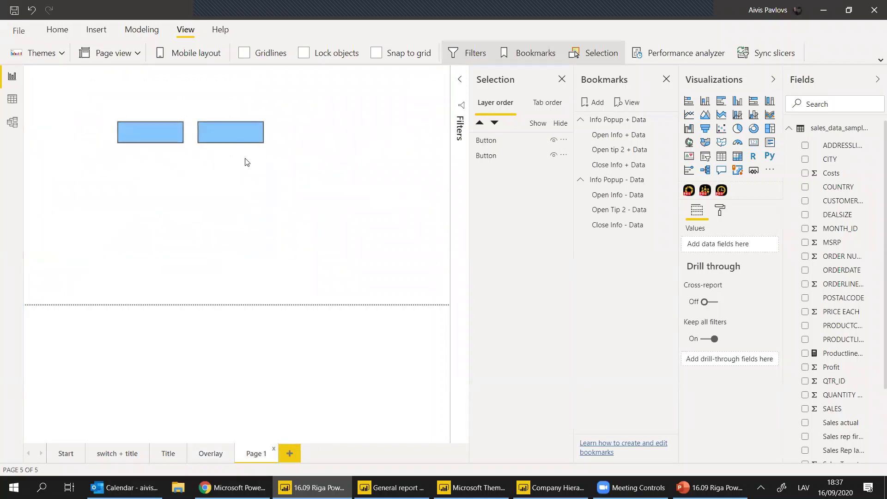
{"action": "left_click", "coordinate": [243, 137]}
{"action": "key", "text": "Delete"}
{"action": "left_click", "coordinate": [157, 137]}
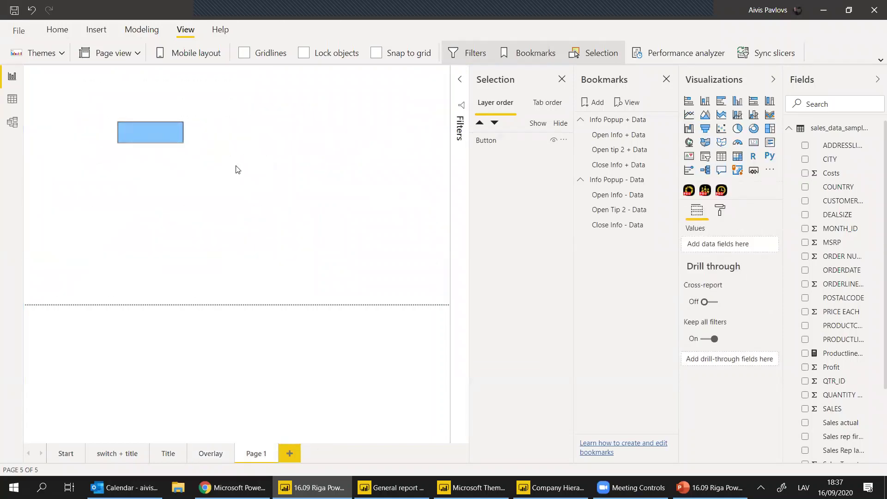
{"action": "key", "text": "Delete"}
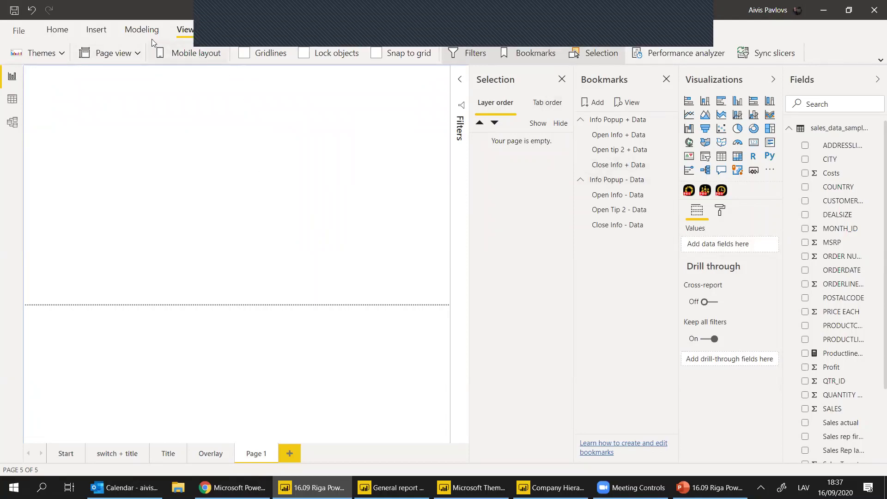
- Start inserting an image on Page 1 and look through OneDrive's Power BI folder and its Images subfolder for a picture
{"action": "left_click", "coordinate": [96, 29]}
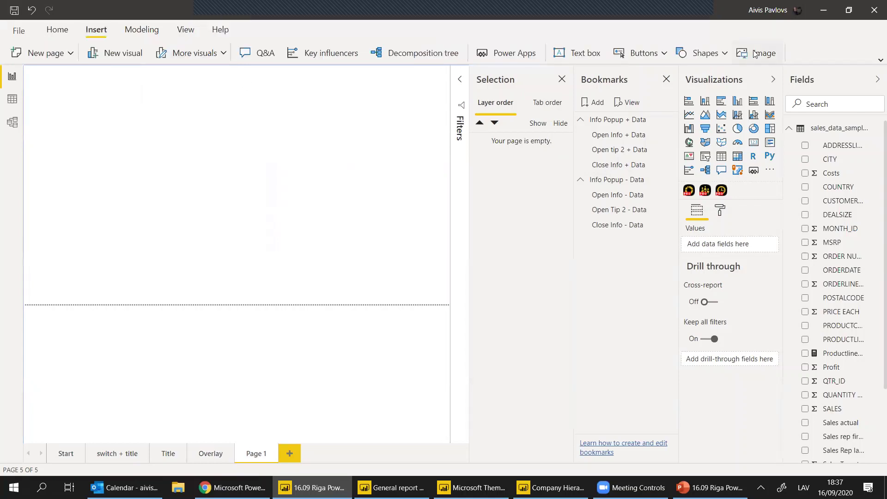
{"action": "left_click", "coordinate": [755, 54]}
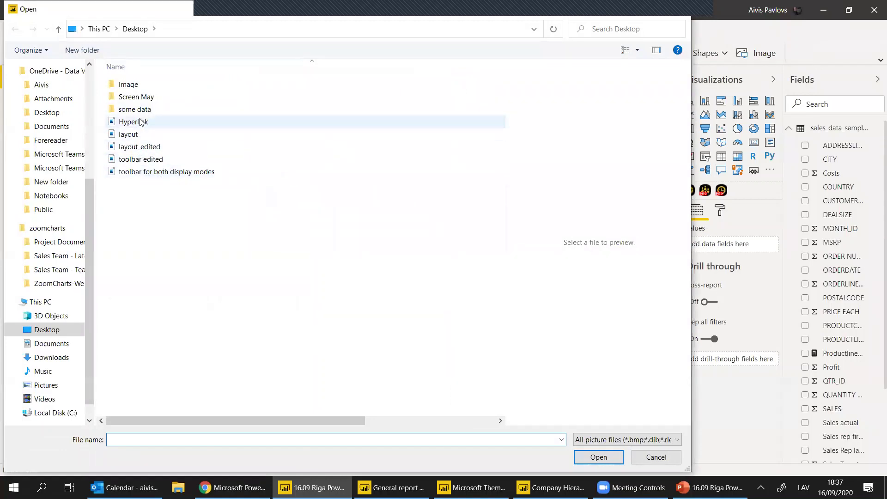
{"action": "left_click", "coordinate": [44, 86]}
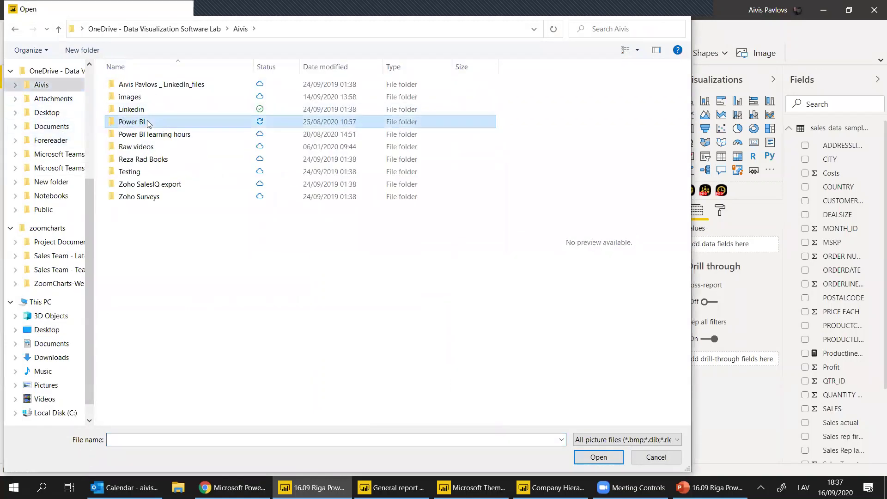
{"action": "double_click", "coordinate": [169, 123]}
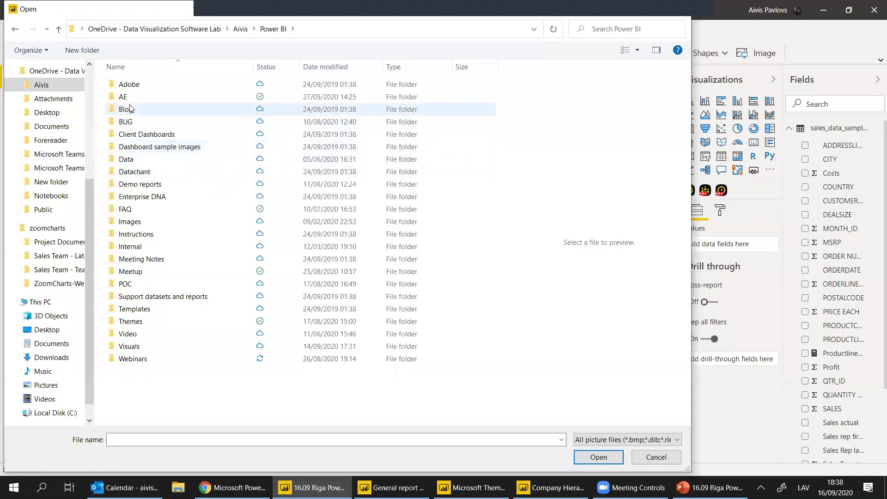
{"action": "double_click", "coordinate": [132, 222]}
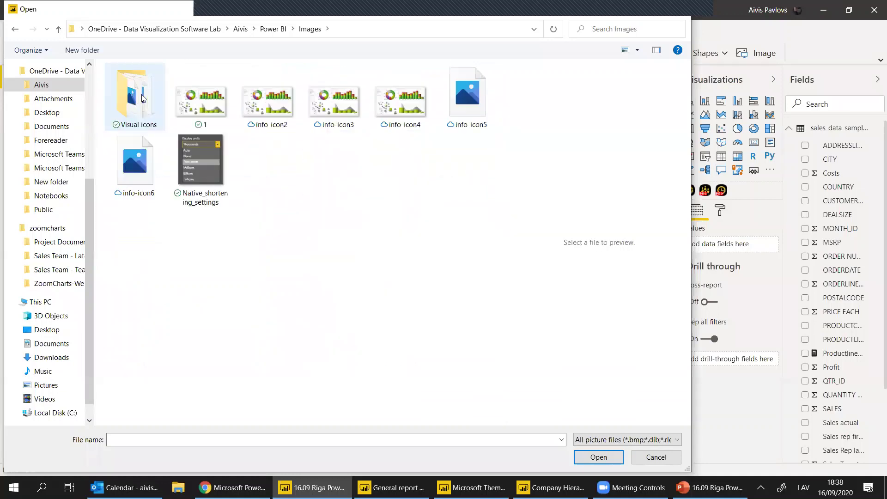
{"action": "scroll", "coordinate": [46, 227], "scroll_direction": "up", "scroll_amount": 2}
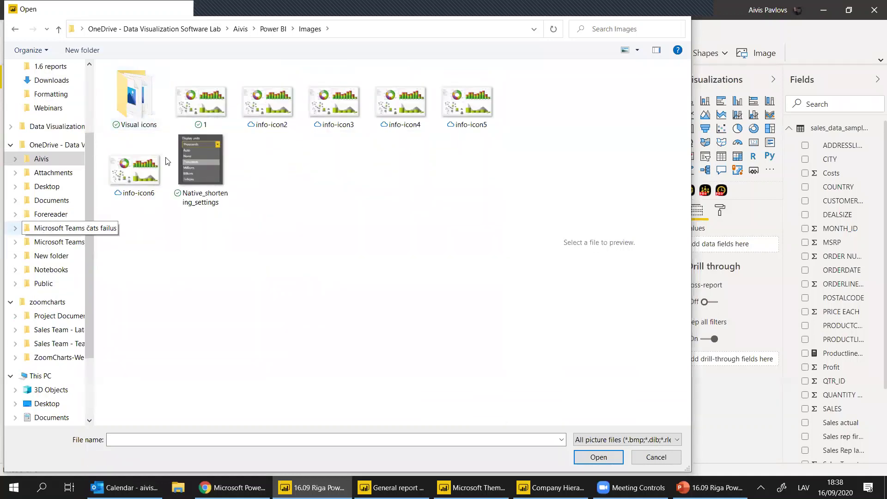
{"action": "key", "text": "BackSpace"}
{"action": "scroll", "coordinate": [57, 126], "scroll_direction": "up", "scroll_amount": 3}
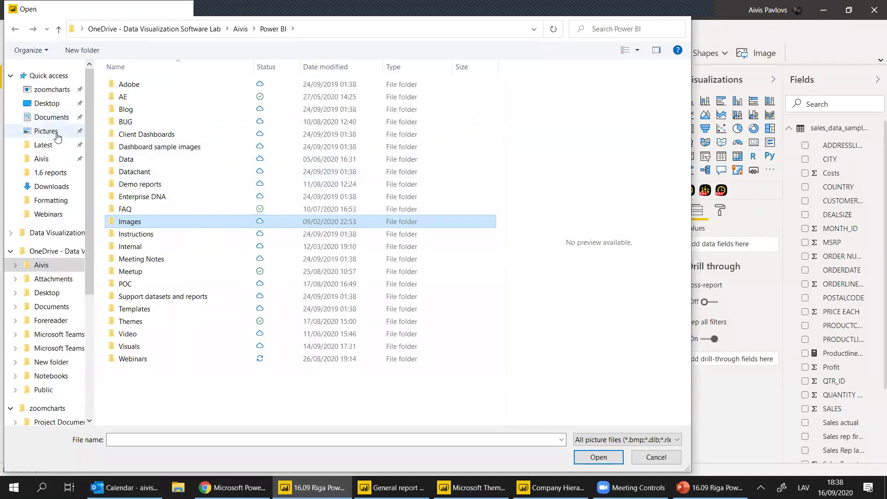
{"action": "scroll", "coordinate": [52, 134], "scroll_direction": "down", "scroll_amount": 5}
{"action": "scroll", "coordinate": [51, 169], "scroll_direction": "up", "scroll_amount": 5}
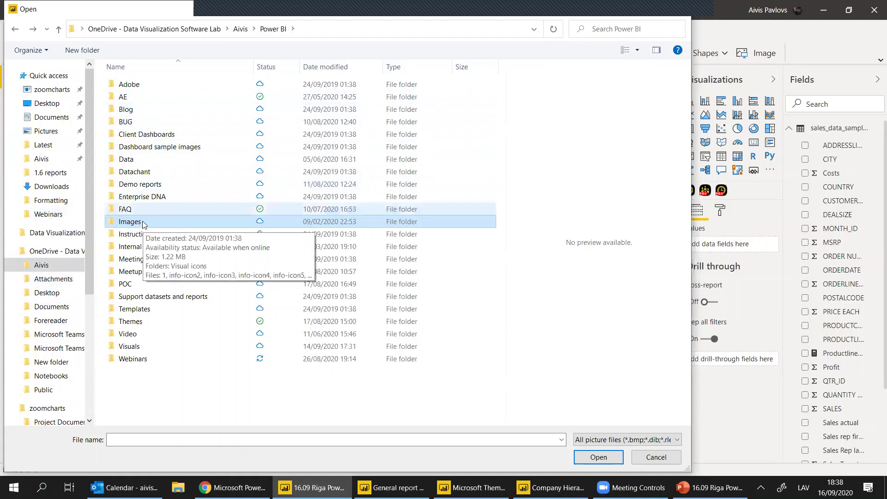
{"action": "key", "text": "alt+Up"}
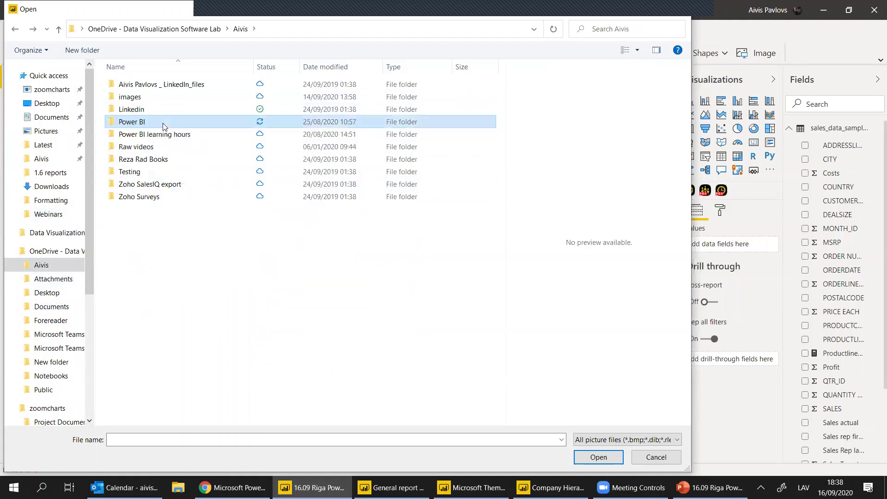
- Insert the advanced-donut-visual-introduction image from the images > Gifs 2020 folder and enlarge it on the page
{"action": "double_click", "coordinate": [145, 98]}
{"action": "left_click", "coordinate": [149, 100]}
{"action": "double_click", "coordinate": [182, 98]}
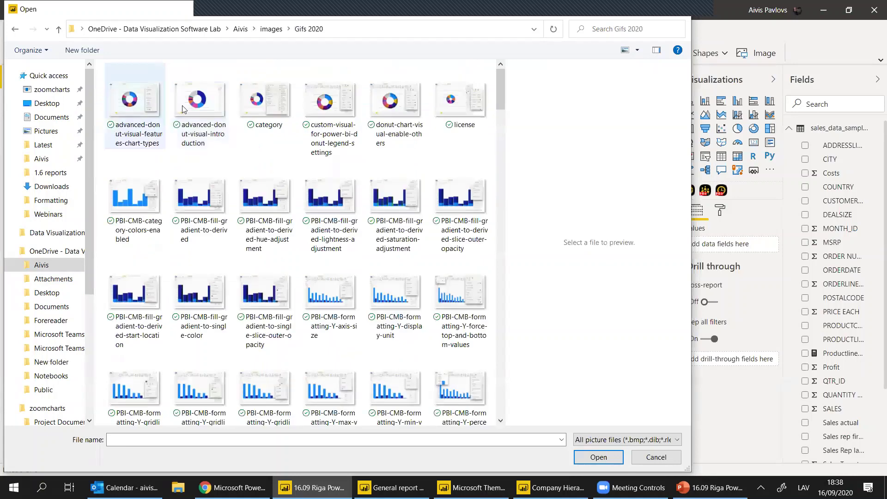
{"action": "double_click", "coordinate": [203, 106]}
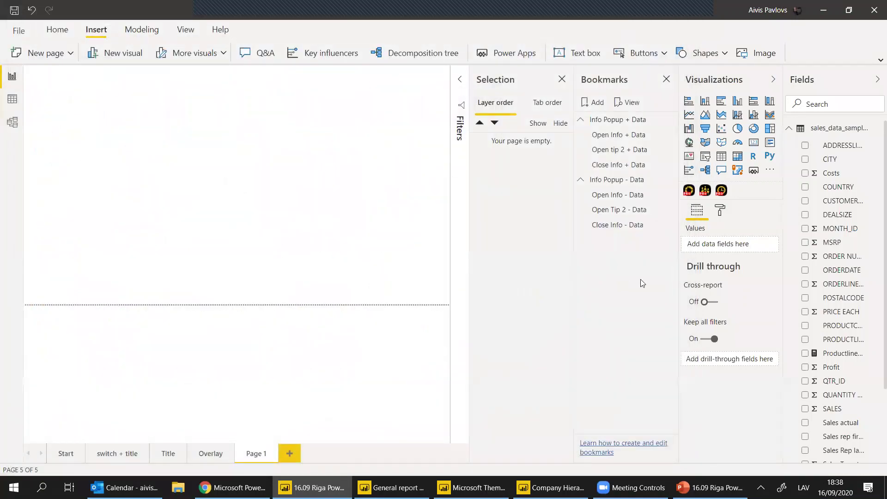
{"action": "left_click_drag", "start_coordinate": [117, 156], "coordinate": [314, 304]}
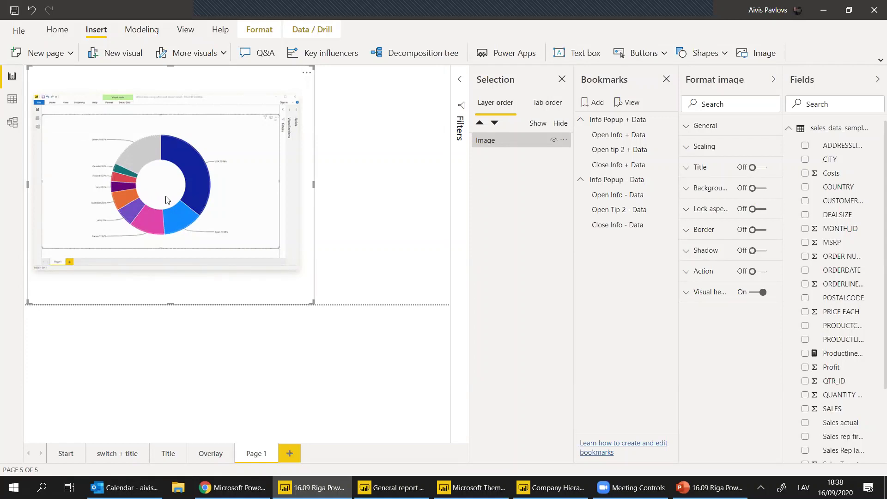
- Replace the donut image with a stacked column chart, enlarged and moved slightly away from the page's upper-left corner
{"action": "key", "text": "Delete"}
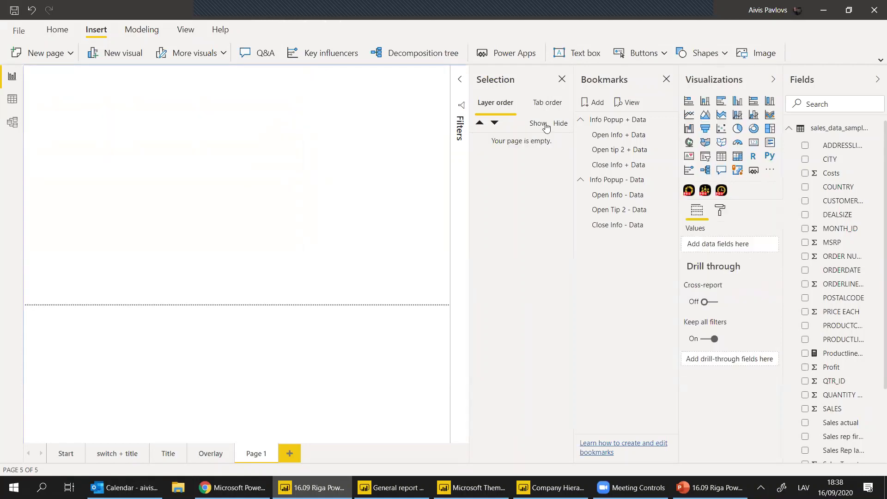
{"action": "left_click", "coordinate": [705, 100]}
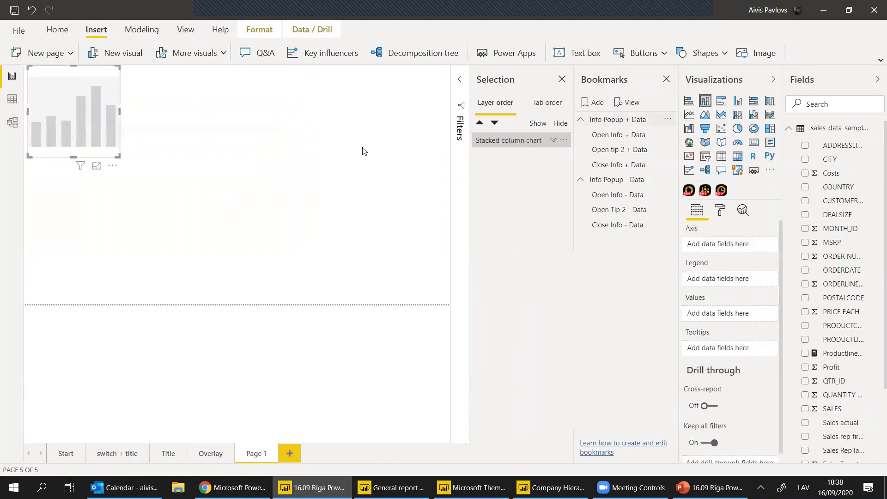
{"action": "left_click_drag", "start_coordinate": [120, 156], "coordinate": [337, 275]}
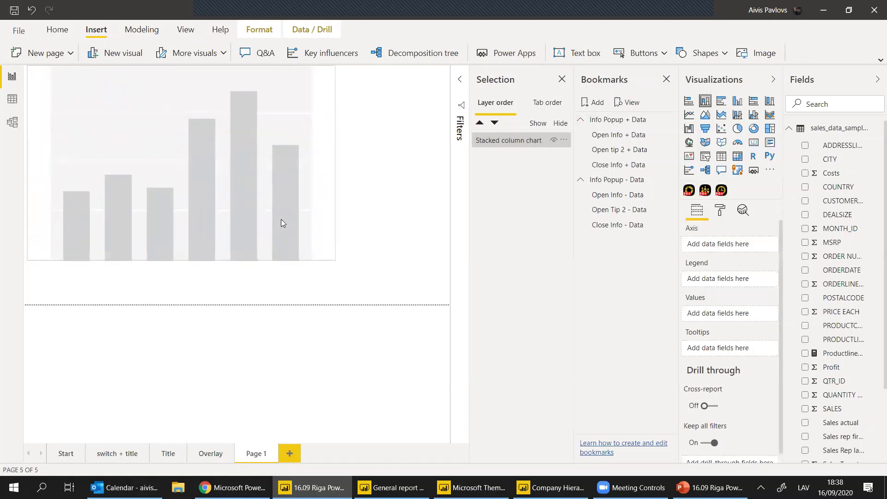
{"action": "left_click_drag", "start_coordinate": [272, 225], "coordinate": [282, 226]}
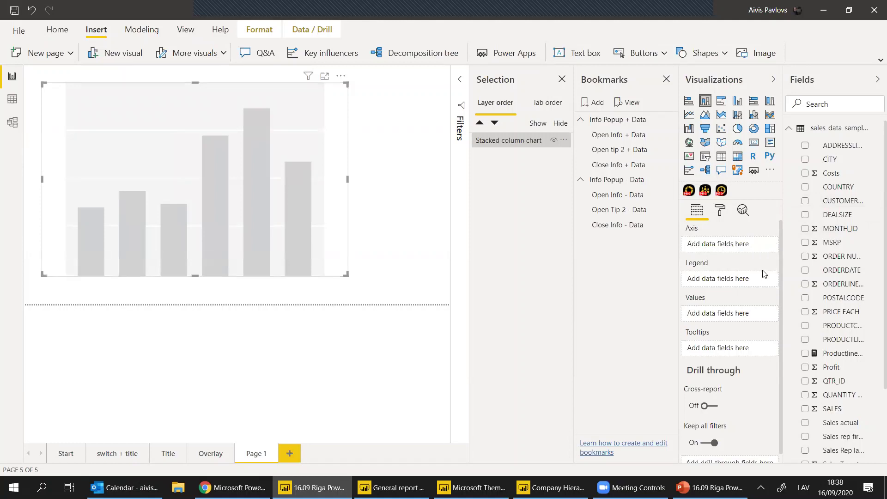
- Add the DEALSIZE field to the stacked column chart's tooltips
{"action": "left_click", "coordinate": [720, 213]}
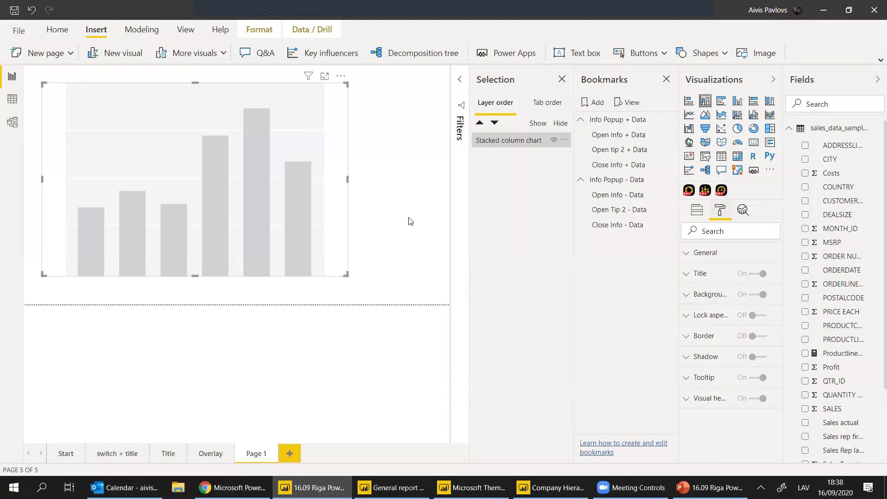
{"action": "left_click", "coordinate": [702, 211]}
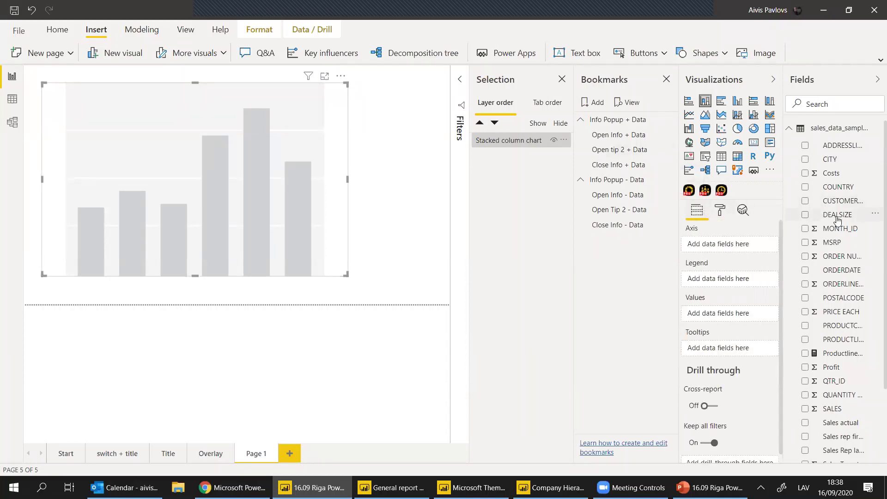
{"action": "left_click_drag", "start_coordinate": [840, 218], "coordinate": [728, 350]}
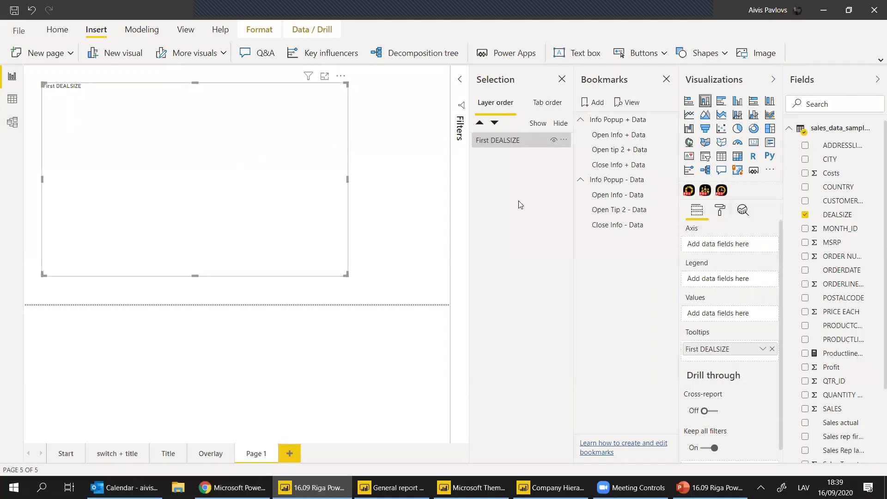
- Open the column chart's plot area formatting options
{"action": "left_click", "coordinate": [719, 211]}
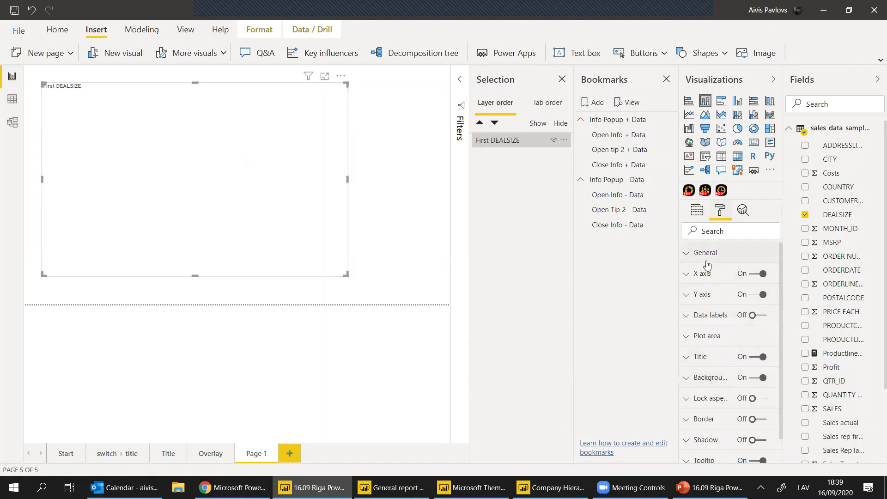
{"action": "left_click", "coordinate": [706, 343]}
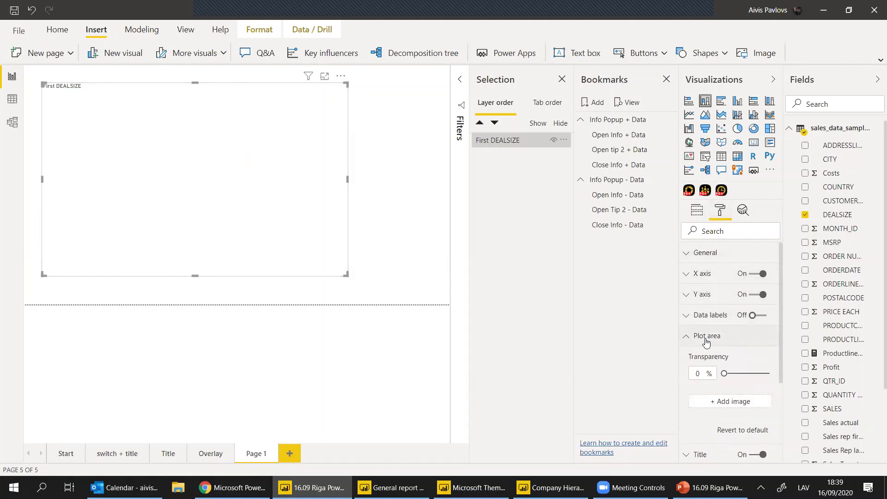
- Add advanced-donut-visual-introduction.gif as the chart's plot area image and set its image fit to Fill
{"action": "left_click", "coordinate": [727, 402]}
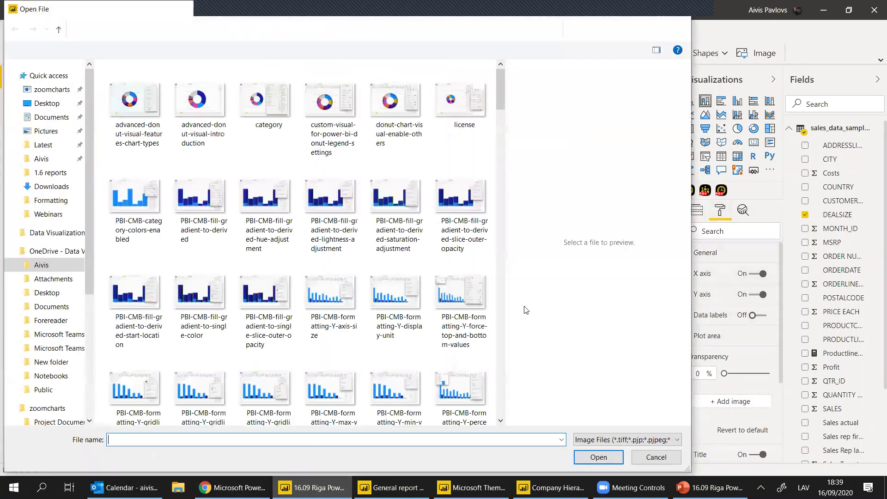
{"action": "double_click", "coordinate": [220, 115]}
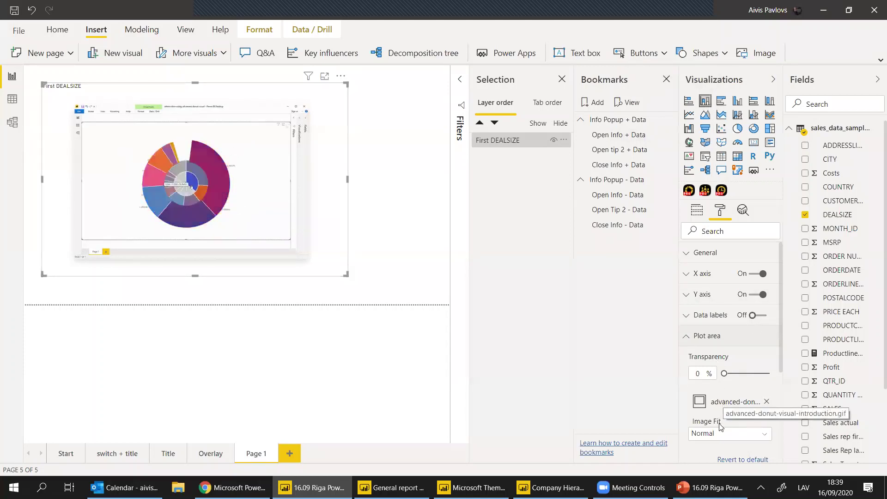
{"action": "left_click", "coordinate": [715, 437]}
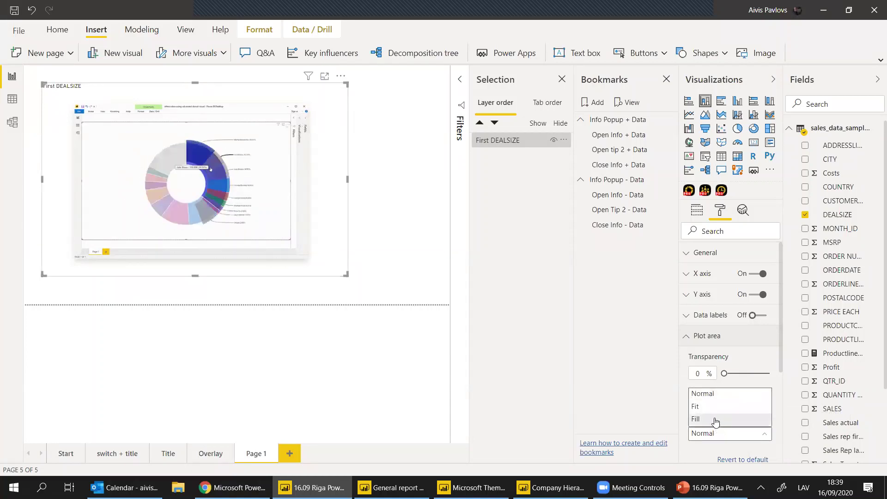
{"action": "left_click", "coordinate": [711, 417]}
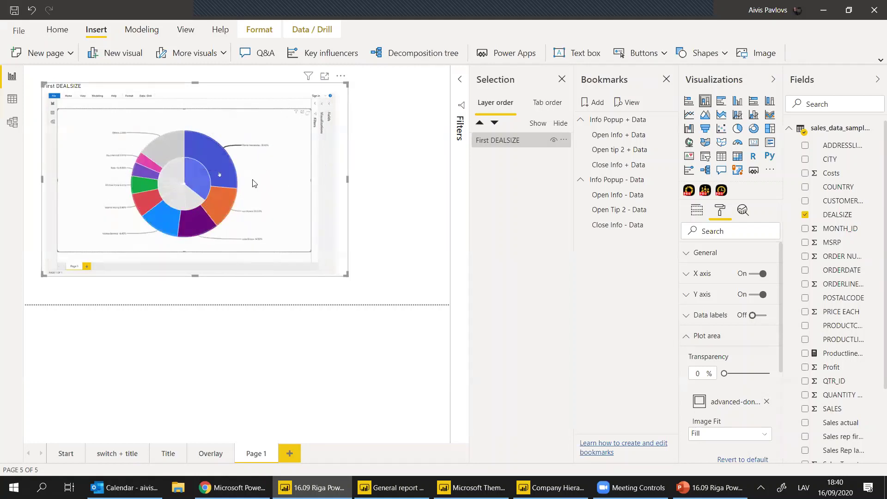
- View the info popup on the Overlay page and close it again, keeping all report pages
{"action": "left_click", "coordinate": [208, 456]}
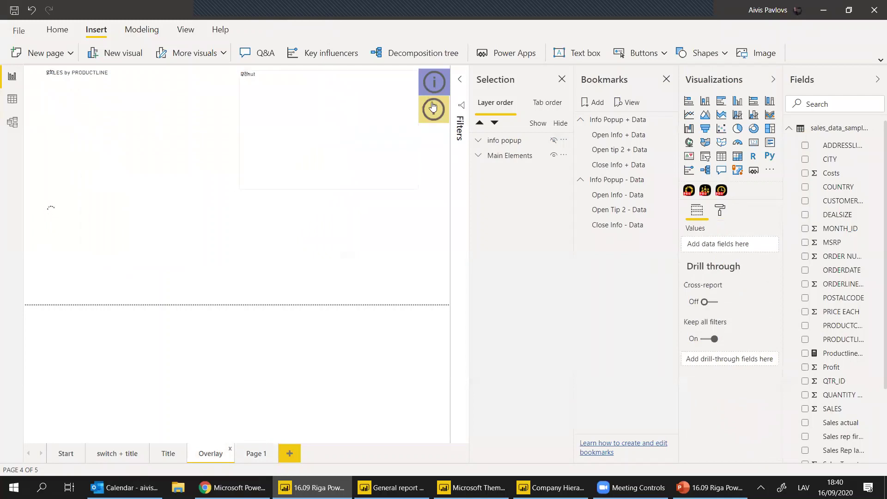
{"action": "left_click", "coordinate": [433, 83], "text": "ctrl"}
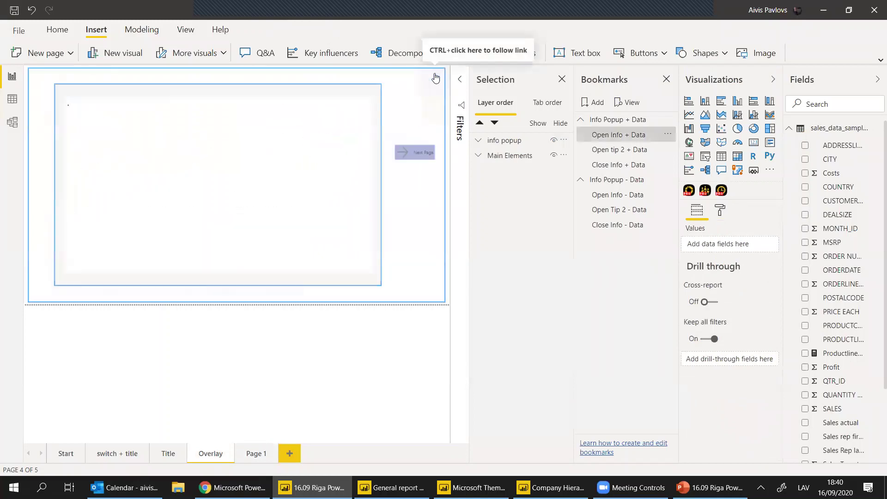
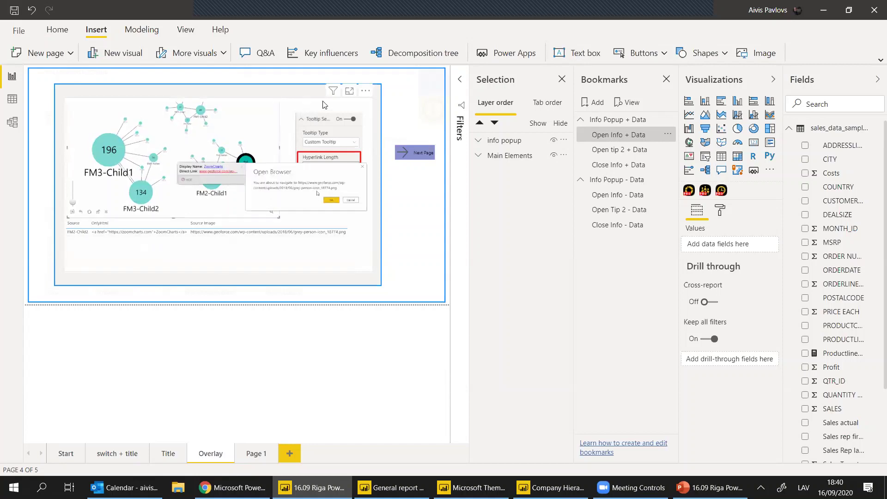
{"action": "left_click", "coordinate": [415, 122], "text": "ctrl"}
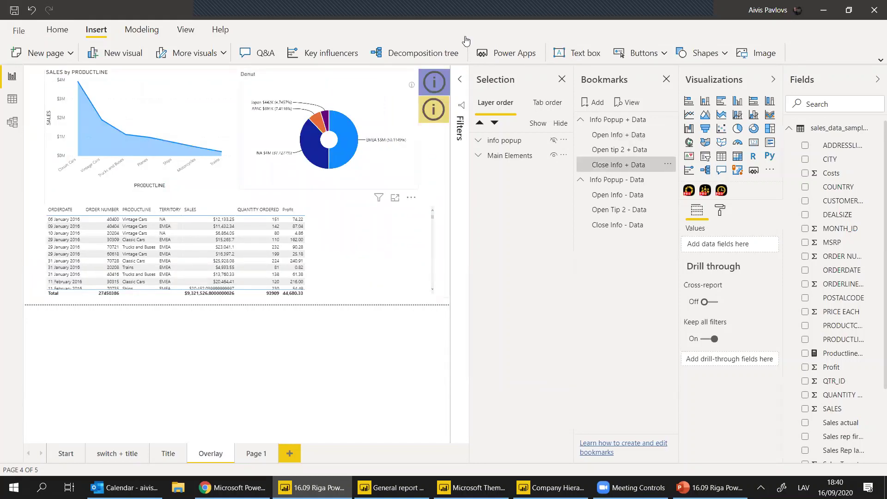
{"action": "left_click", "coordinate": [184, 456]}
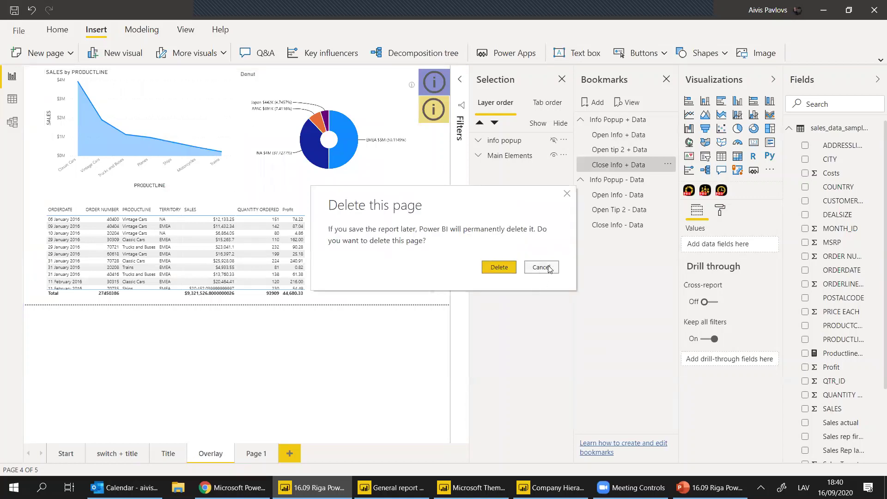
{"action": "left_click", "coordinate": [548, 268]}
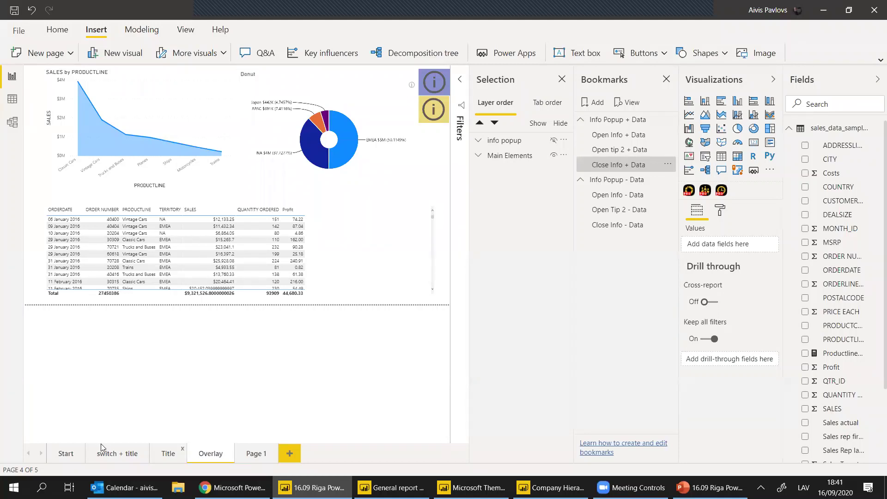
- Insert a blank button below the donut chart on the switch + title page and collapse the Fields and Visualizations panes
{"action": "left_click", "coordinate": [116, 460]}
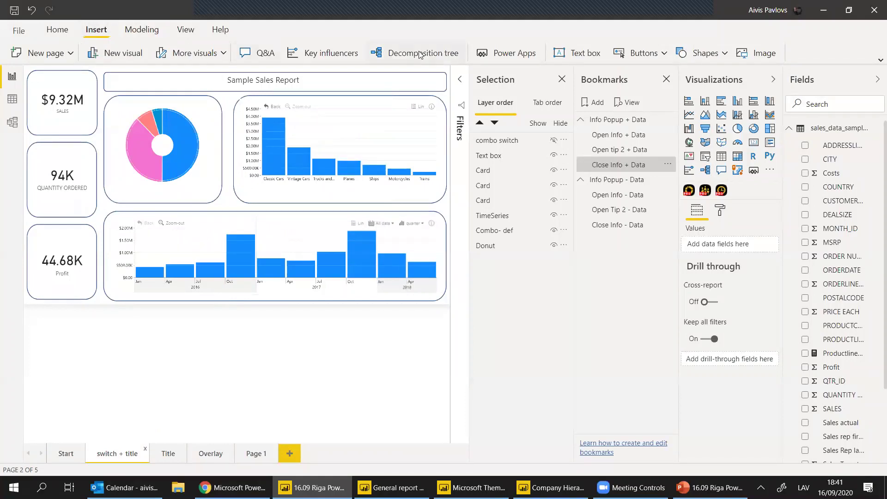
{"action": "left_click", "coordinate": [633, 55]}
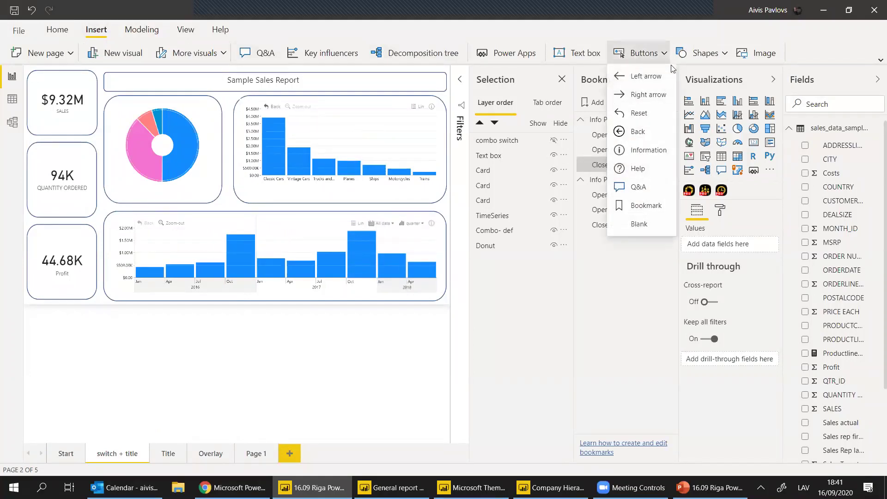
{"action": "left_click", "coordinate": [652, 228]}
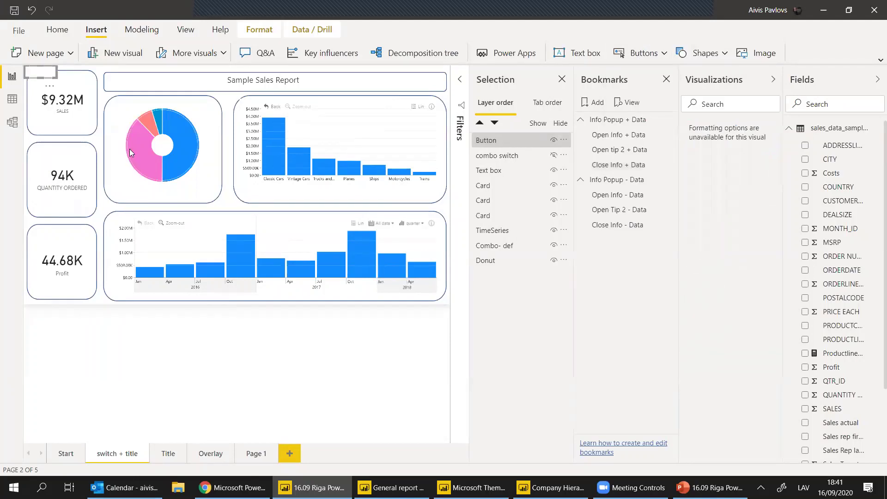
{"action": "left_click_drag", "start_coordinate": [40, 72], "coordinate": [139, 191]}
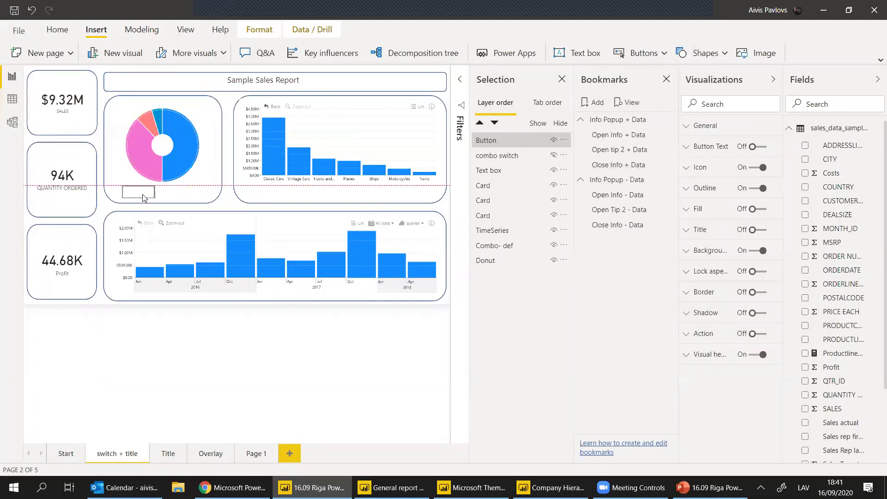
{"action": "left_click", "coordinate": [868, 83]}
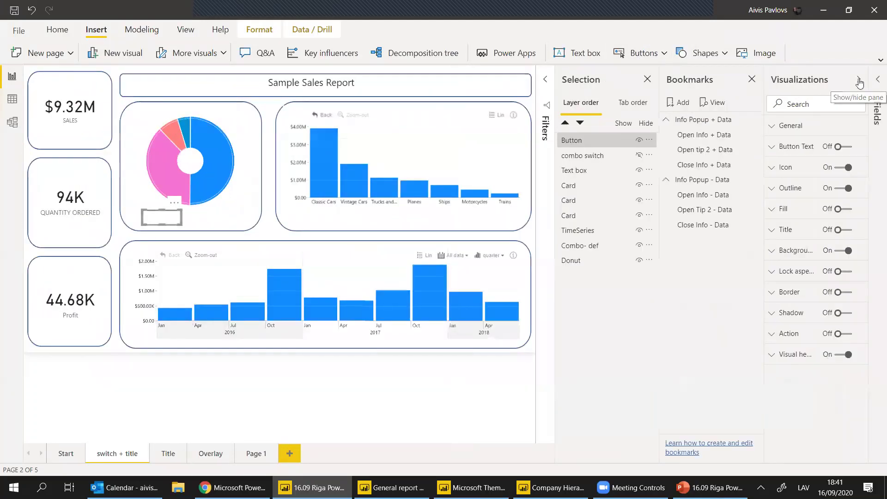
{"action": "left_click", "coordinate": [859, 80]}
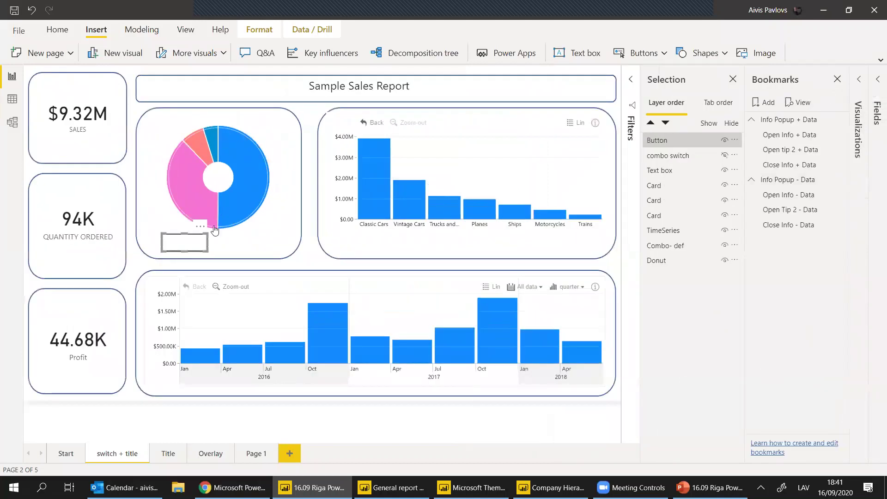
- Enlarge the blank button slightly, duplicate it three times and arrange the four buttons in a two-by-two grid below the donut chart
{"action": "left_click_drag", "start_coordinate": [198, 240], "coordinate": [235, 248]}
{"action": "key", "text": "ctrl+c"}
{"action": "key", "text": "ctrl+v"}
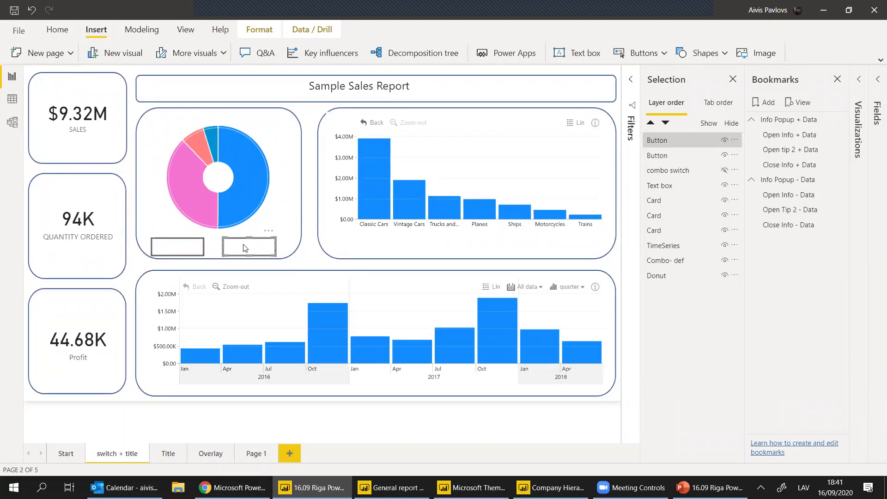
{"action": "key", "text": "ctrl+v"}
{"action": "key", "text": "ctrl+v"}
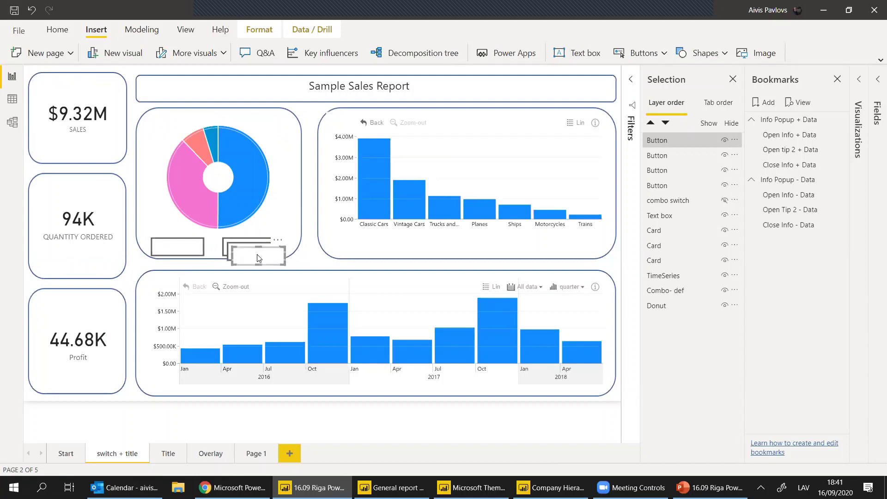
{"action": "left_click_drag", "start_coordinate": [251, 257], "coordinate": [244, 280]}
{"action": "left_click", "coordinate": [188, 260]}
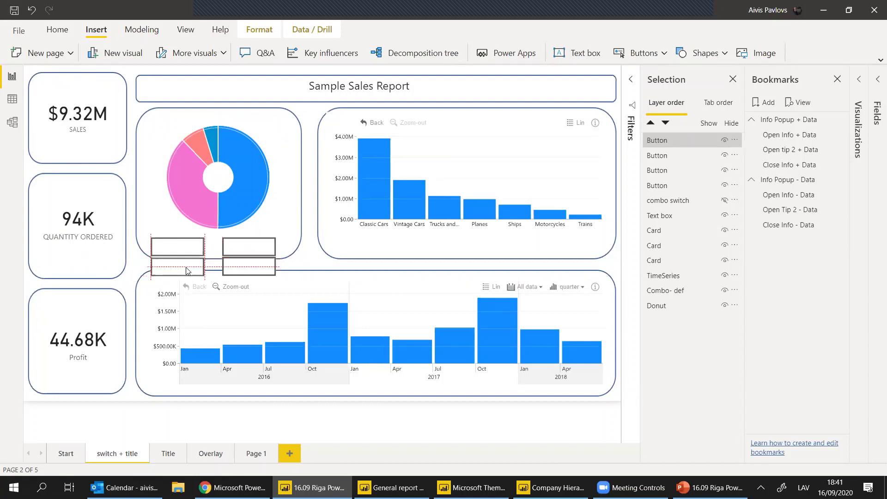
{"action": "left_click", "coordinate": [291, 265]}
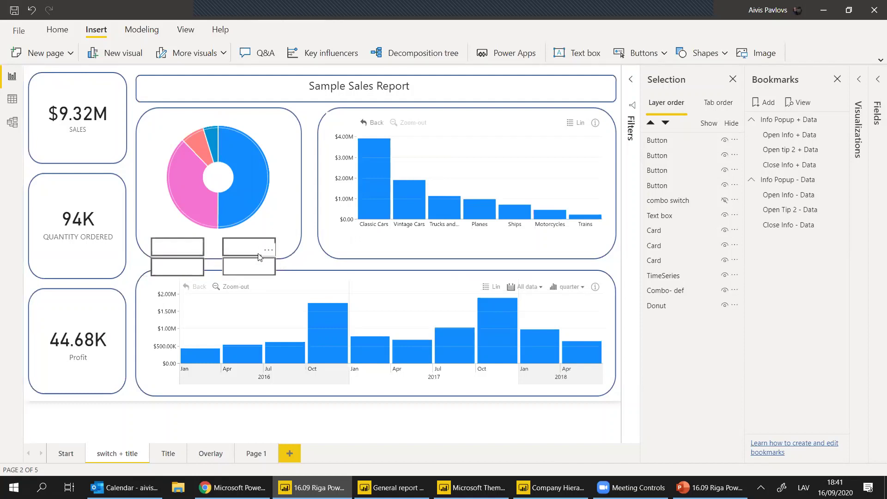
{"action": "mouse_move", "coordinate": [260, 264]}
{"action": "left_mouse_down"}
{"action": "mouse_move", "coordinate": [258, 250]}
{"action": "mouse_move", "coordinate": [261, 271]}
{"action": "left_mouse_up"}
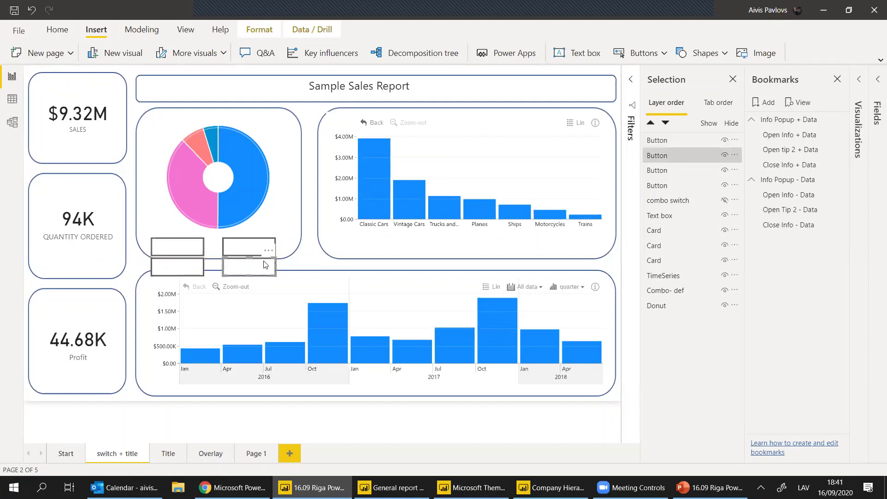
- Rename the grid's upper-left button as Donut On and its lower-left button as Donut Off
{"action": "left_click", "coordinate": [185, 249]}
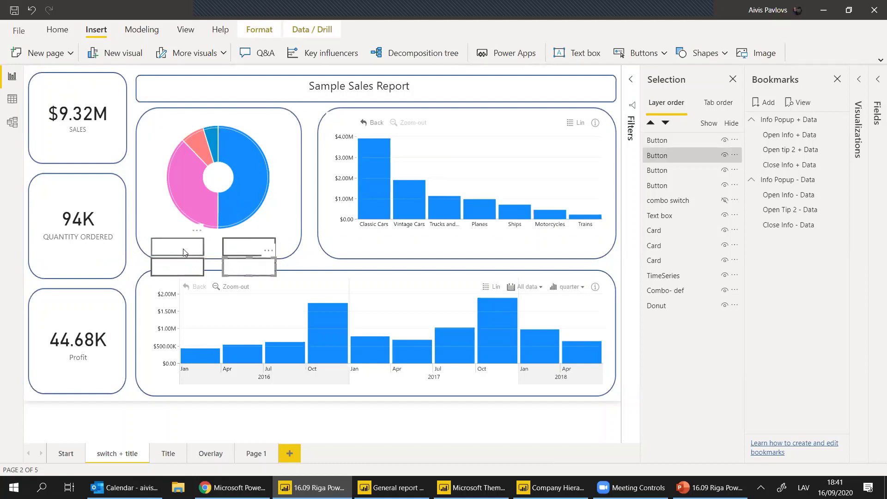
{"action": "double_click", "coordinate": [658, 186]}
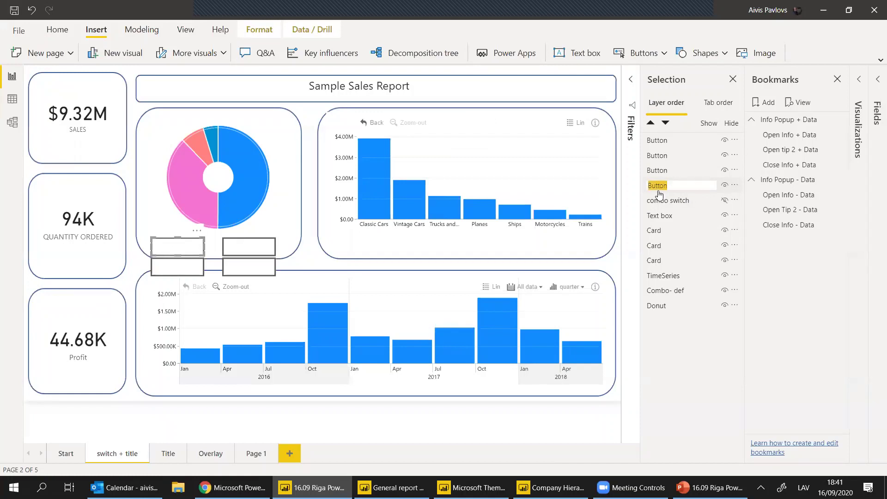
{"action": "type", "text": "Donut O"}
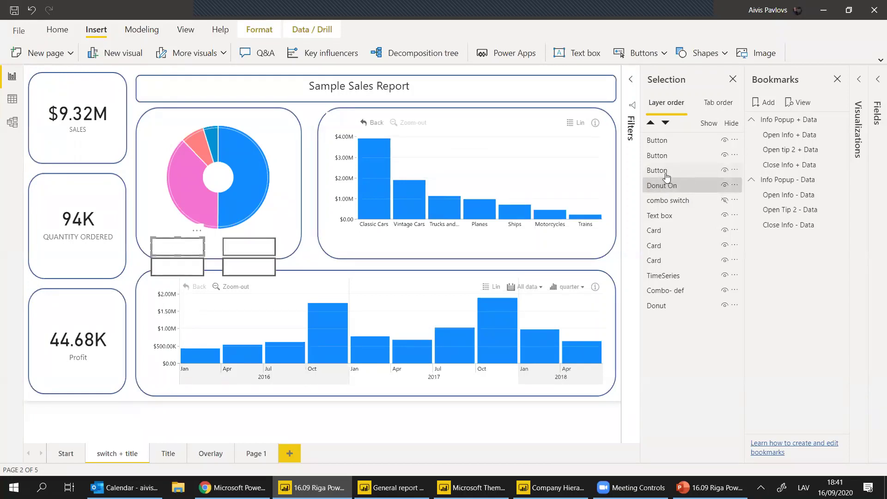
{"action": "left_click", "coordinate": [175, 267]}
{"action": "double_click", "coordinate": [674, 140]}
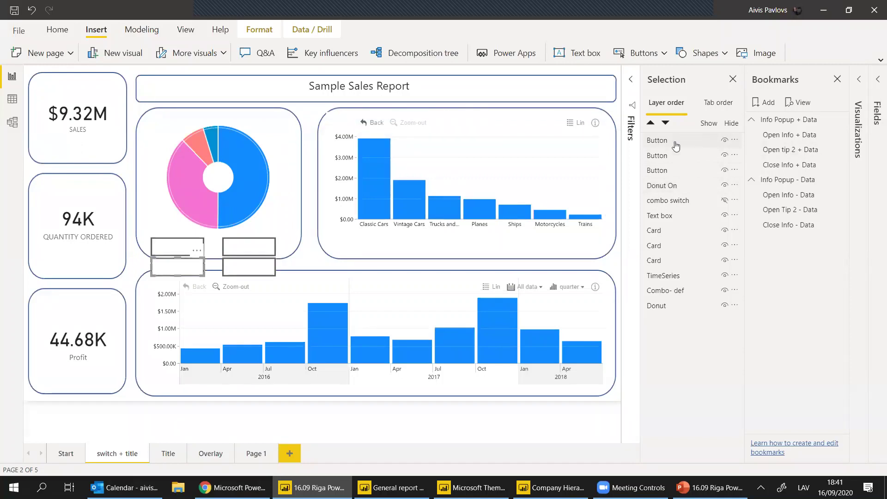
{"action": "type", "text": "Donut Off"}
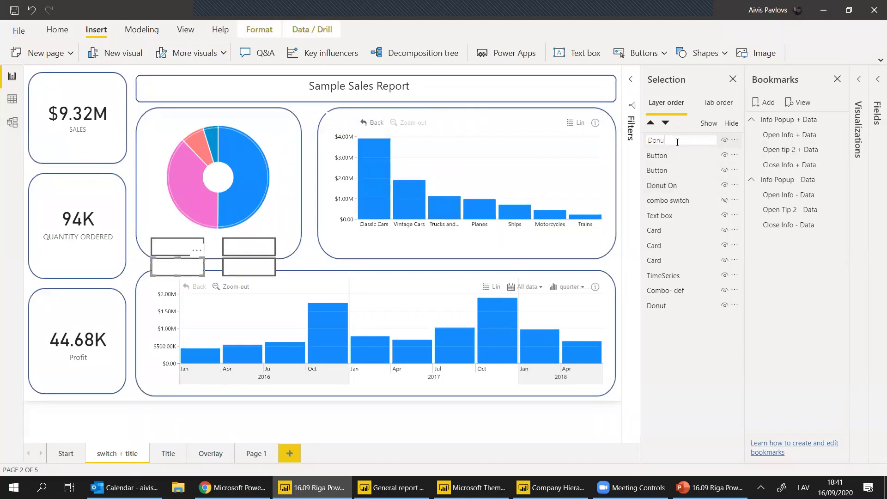
- Rename the grid's lower-right button as Combo On and its upper-right button as Combo Off
{"action": "left_click", "coordinate": [243, 263]}
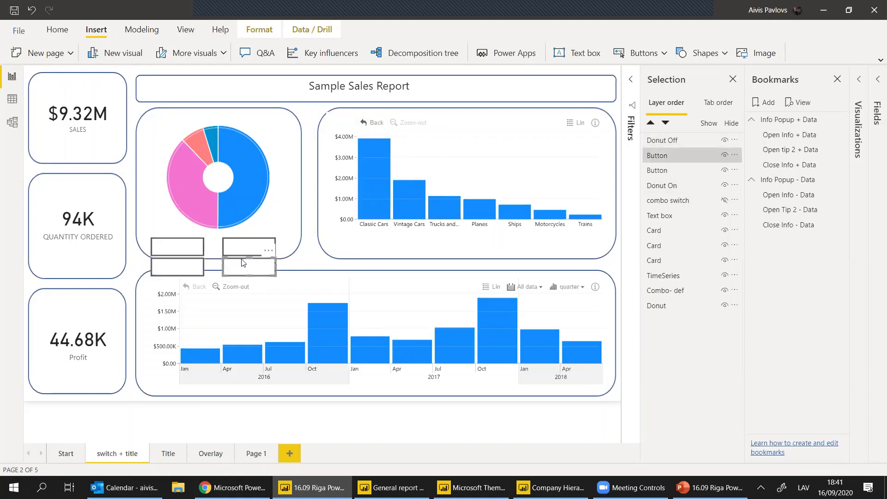
{"action": "double_click", "coordinate": [660, 160]}
{"action": "type", "text": "Combo"}
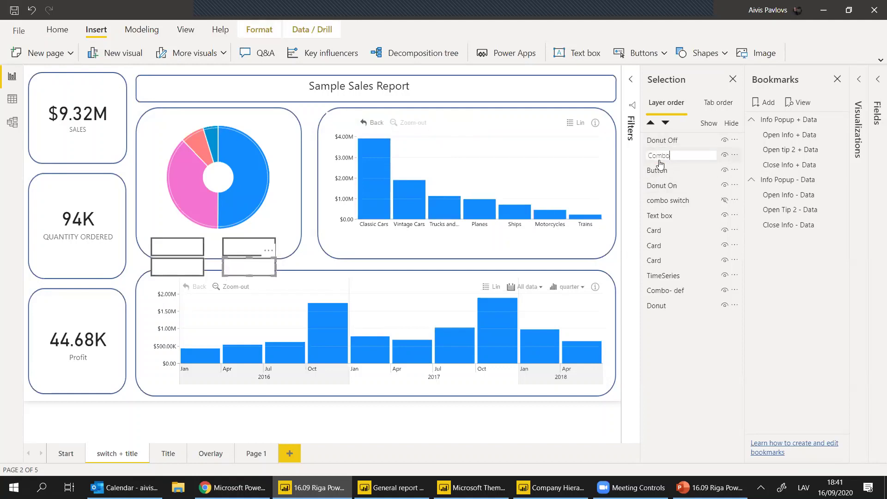
{"action": "type", "text": " On"}
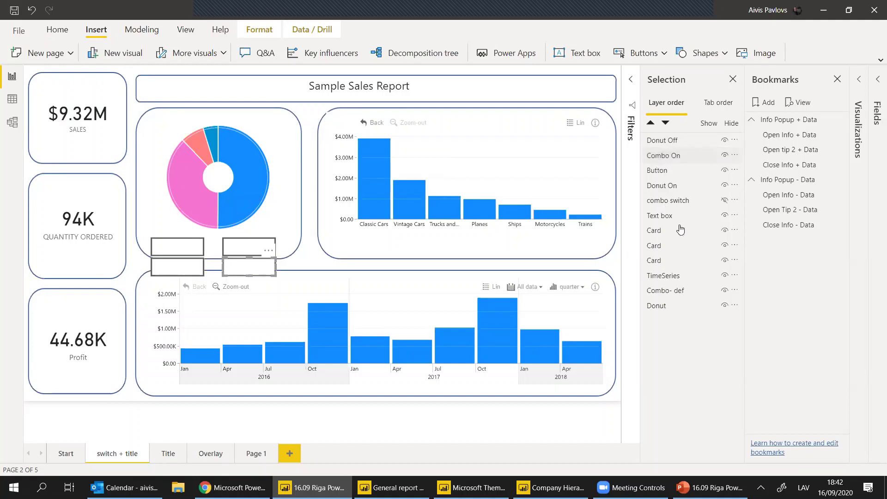
{"action": "key", "text": "Return"}
{"action": "double_click", "coordinate": [665, 171]}
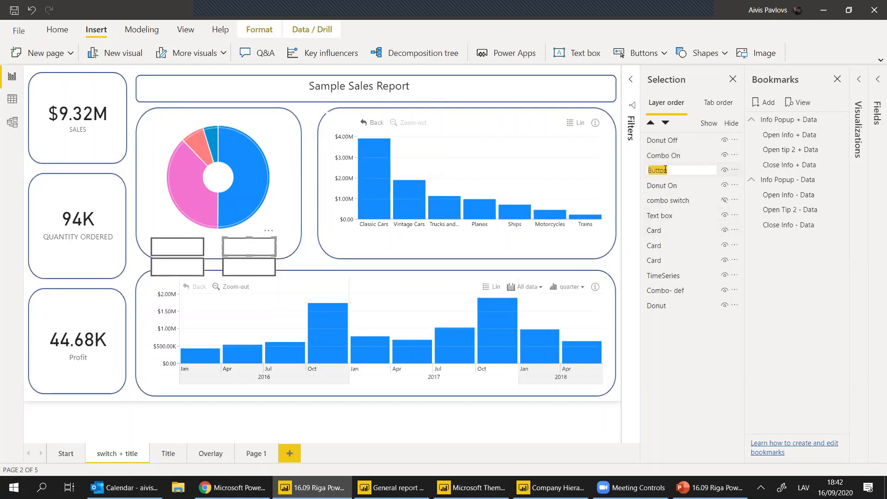
{"action": "type", "text": "Combo Off"}
{"action": "key", "text": "Return"}
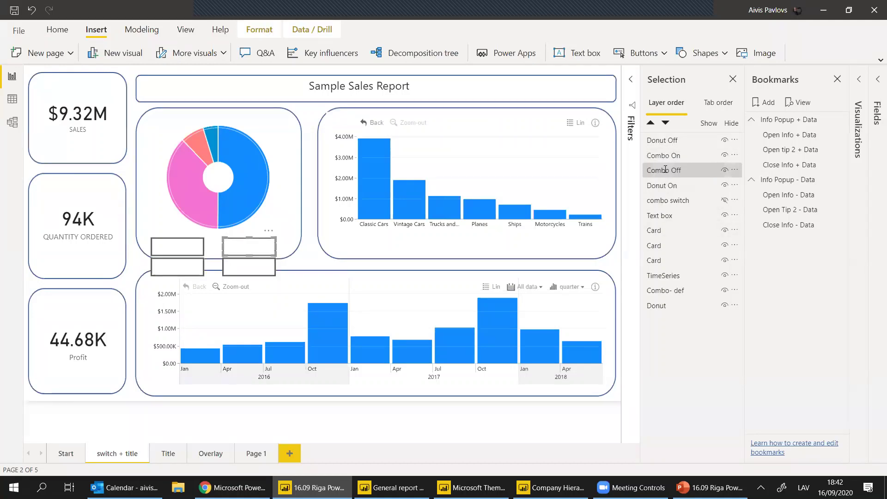
- Turn on button text for the two buttons in the grid's first column and label both Donut
{"action": "left_click", "coordinate": [861, 82]}
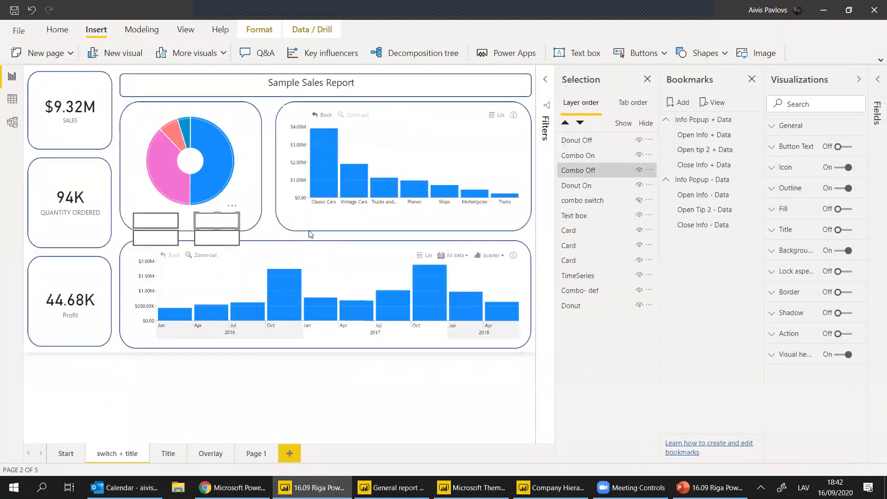
{"action": "left_click", "coordinate": [146, 224]}
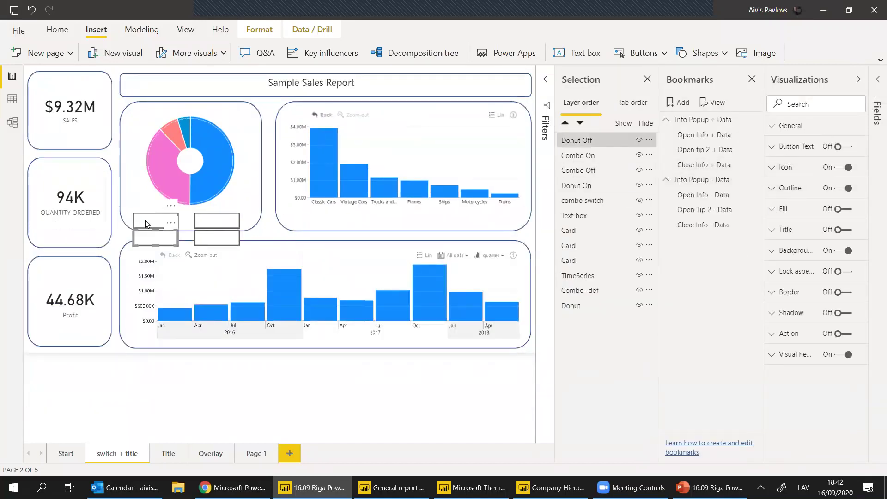
{"action": "left_click", "coordinate": [146, 224]}
{"action": "left_click", "coordinate": [812, 146]}
{"action": "left_click", "coordinate": [843, 147]}
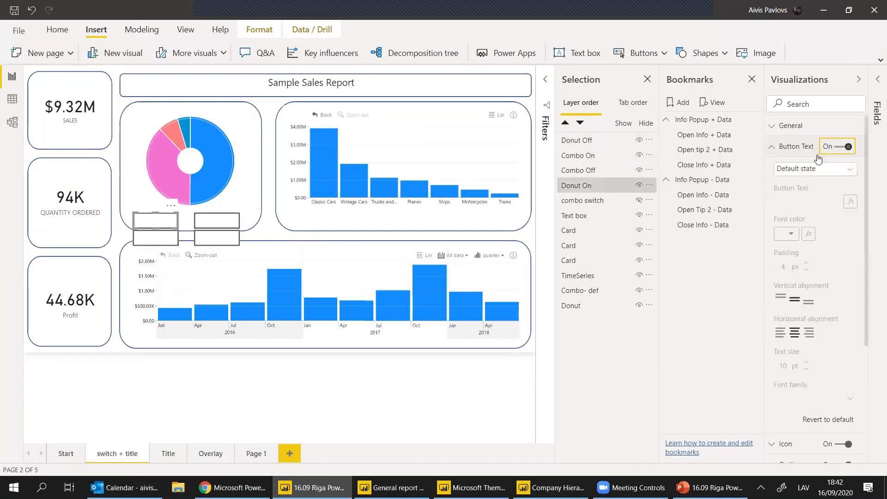
{"action": "left_click", "coordinate": [807, 200]}
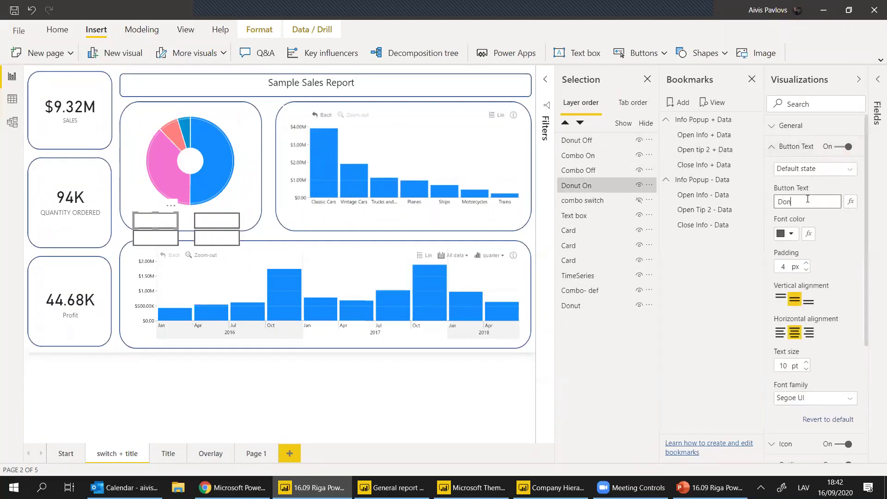
{"action": "left_click", "coordinate": [156, 243]}
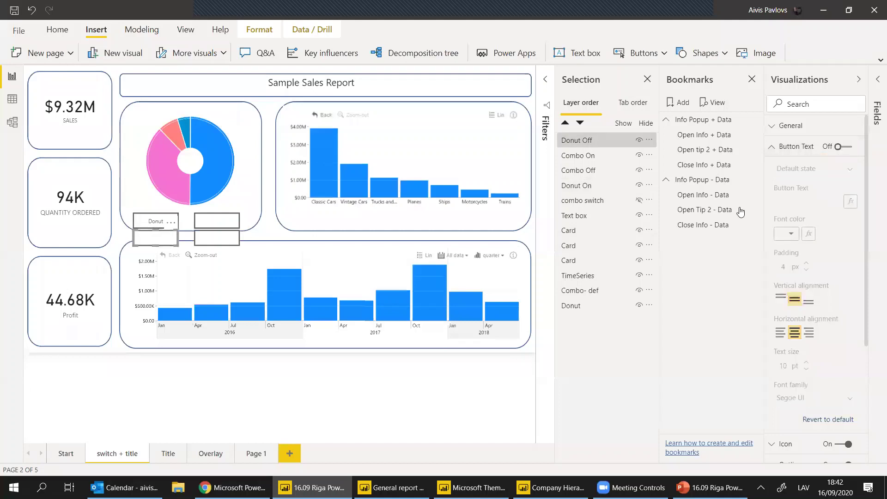
{"action": "left_click", "coordinate": [798, 202]}
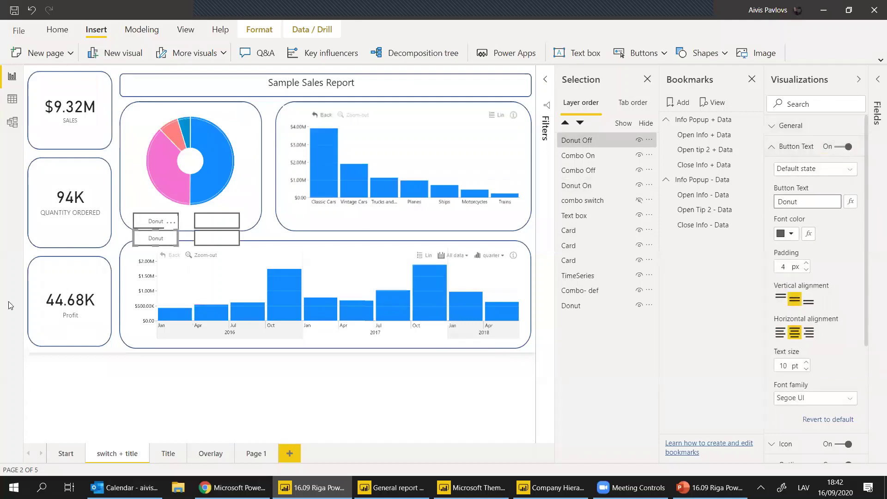
- Turn on button text for the Combo Off and Combo On buttons and label both Combo
{"action": "left_click", "coordinate": [214, 225]}
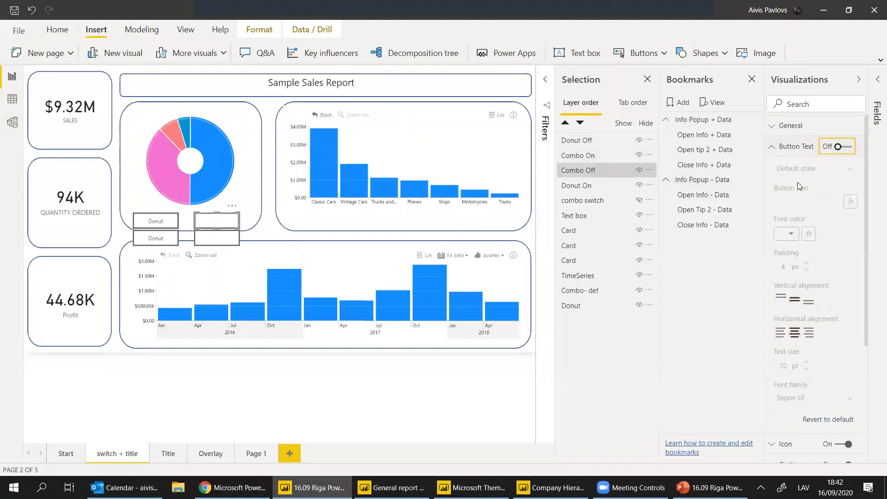
{"action": "left_click", "coordinate": [800, 201]}
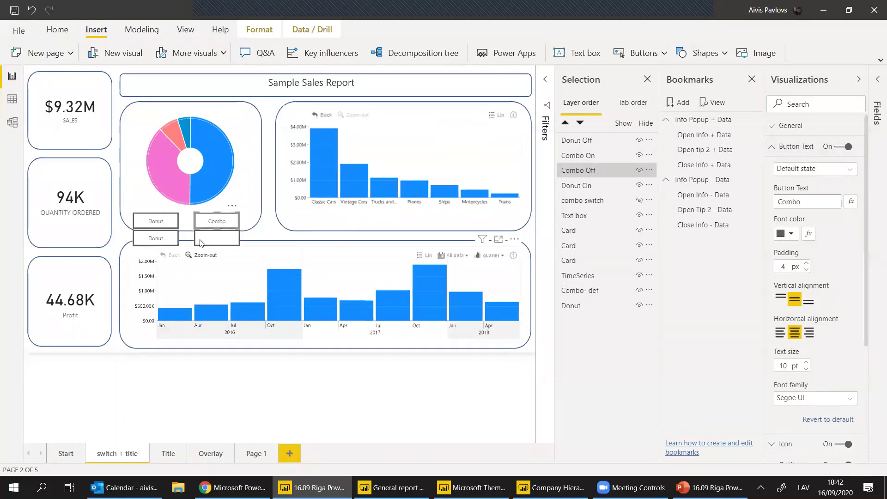
{"action": "left_click", "coordinate": [577, 155]}
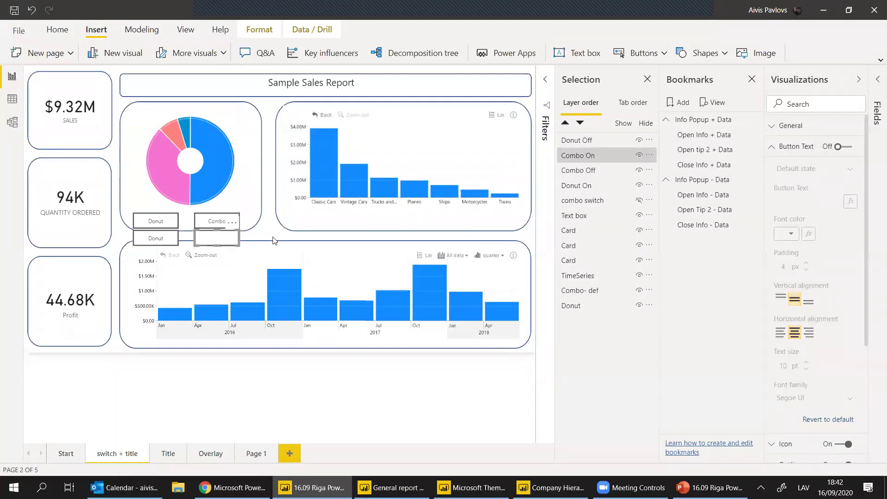
{"action": "left_click", "coordinate": [802, 202]}
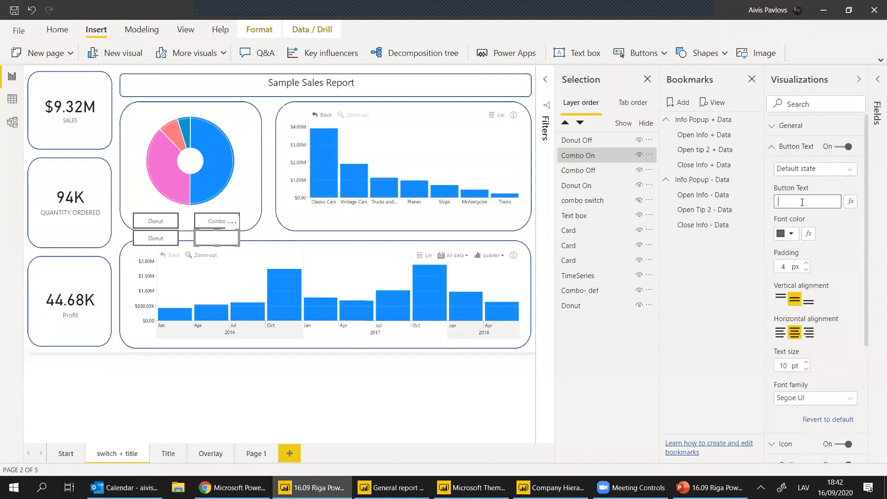
{"action": "type", "text": "Combo"}
- Turn on the fill of the Donut Off button and set its color to the theme's yellow
{"action": "left_click", "coordinate": [168, 244]}
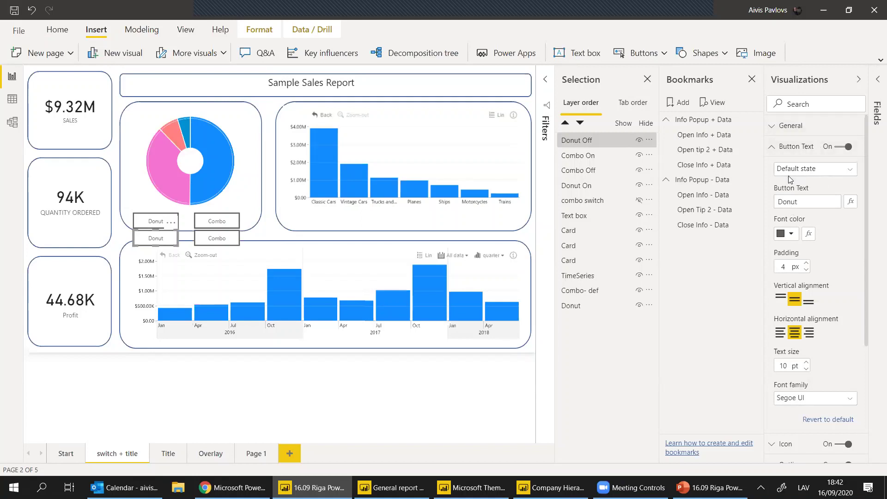
{"action": "left_click", "coordinate": [789, 147]}
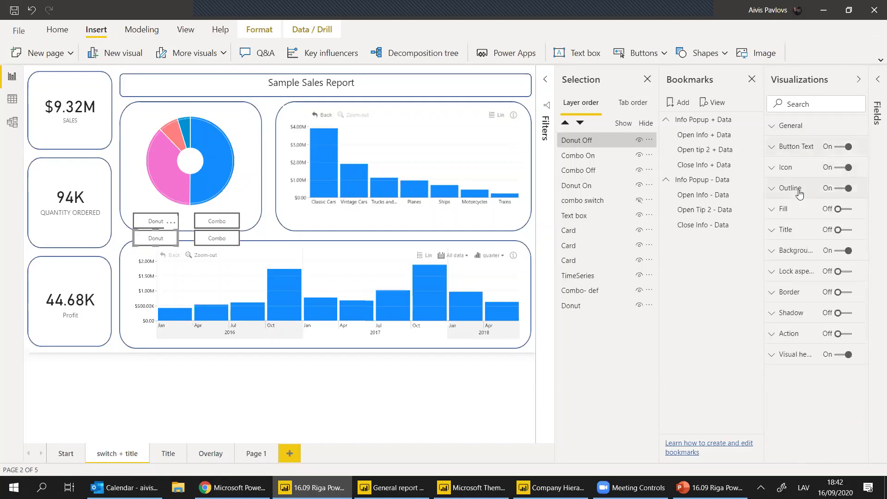
{"action": "left_click", "coordinate": [844, 209]}
{"action": "left_click", "coordinate": [796, 210]}
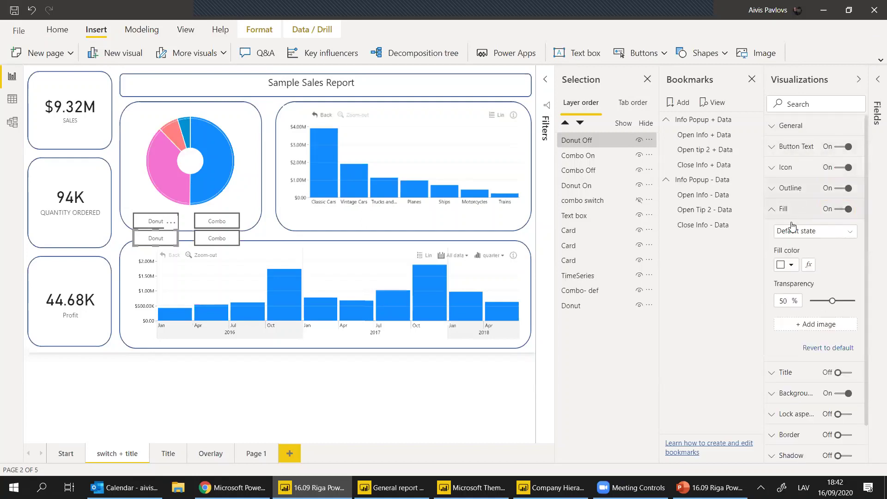
{"action": "left_click", "coordinate": [792, 267]}
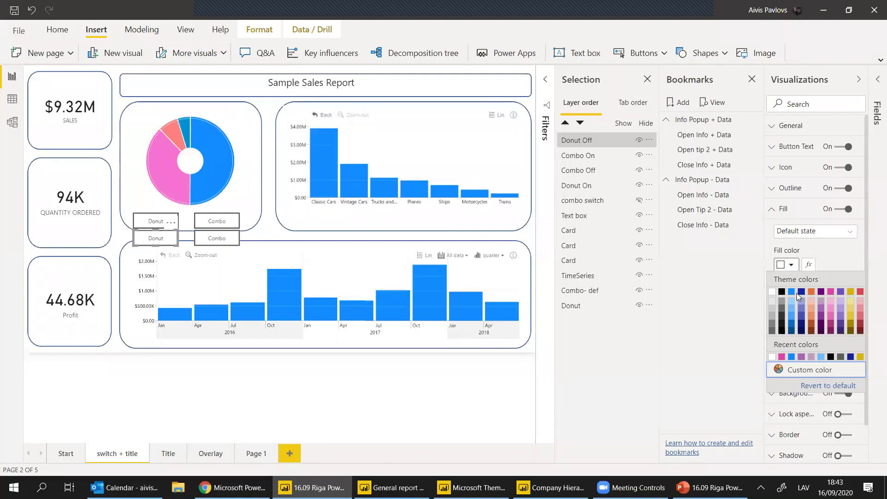
{"action": "left_click", "coordinate": [850, 293]}
- Turn on the fill of the Combo On button and set its color to the theme's pink
{"action": "left_click", "coordinate": [216, 238]}
{"action": "left_click", "coordinate": [844, 209]}
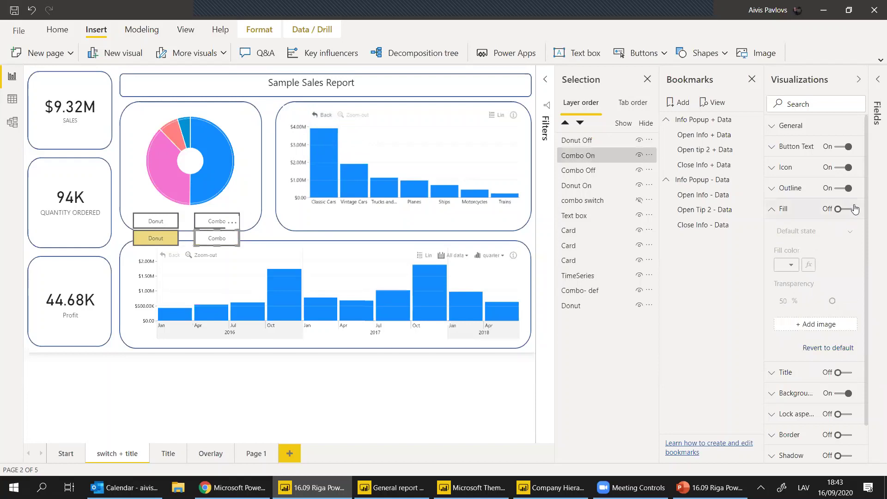
{"action": "left_click", "coordinate": [796, 265]}
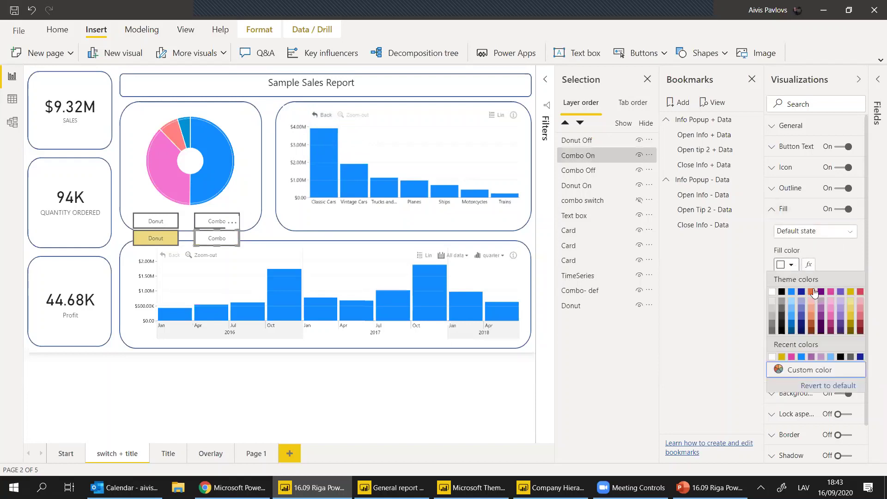
{"action": "left_click", "coordinate": [829, 293]}
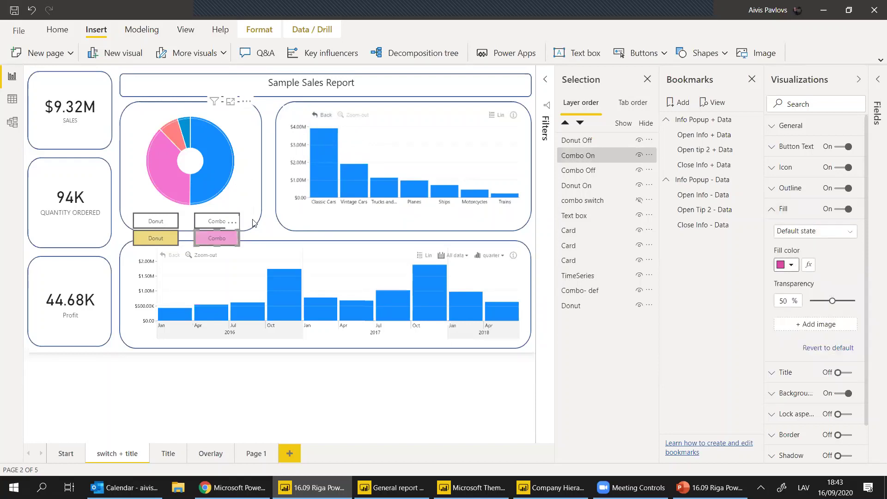
- Deselect the button and add two new bookmarks after the Info Popup groups
{"action": "left_click", "coordinate": [274, 232]}
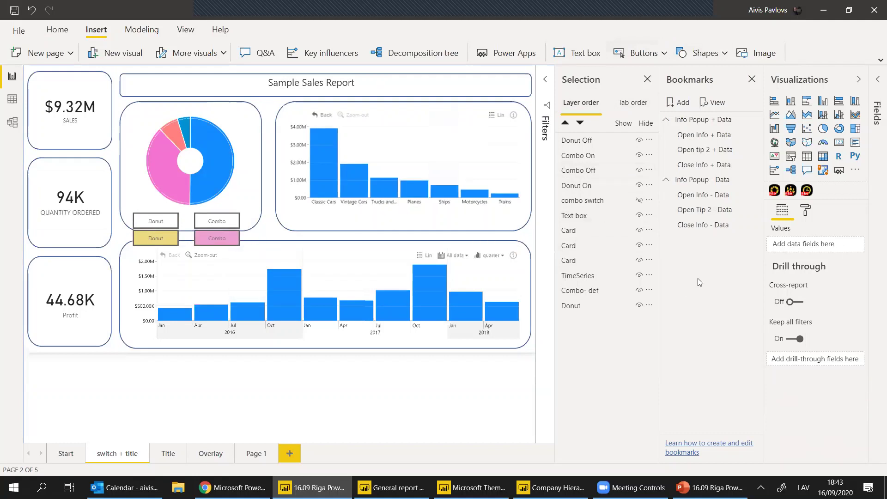
{"action": "left_click", "coordinate": [682, 101]}
{"action": "left_click", "coordinate": [681, 102]}
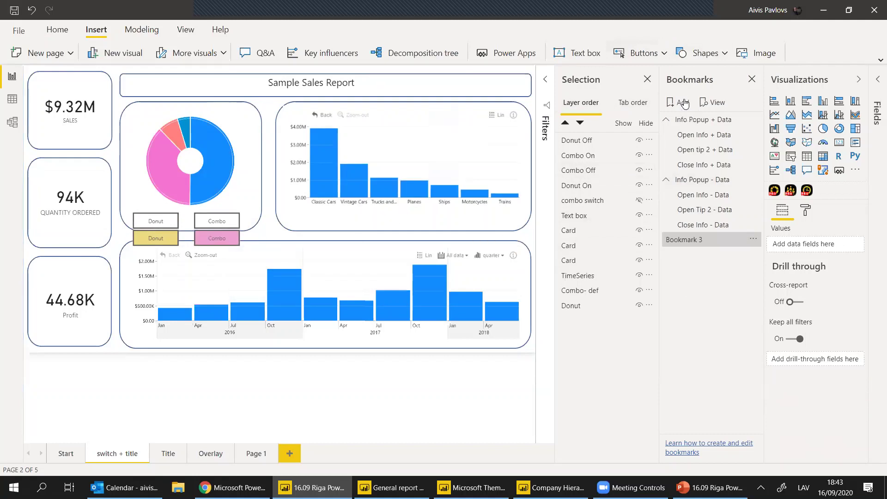
- Duplicate the donut chart, convert the copy to a clustered column chart and place it over the original donut
{"action": "left_click", "coordinate": [240, 130]}
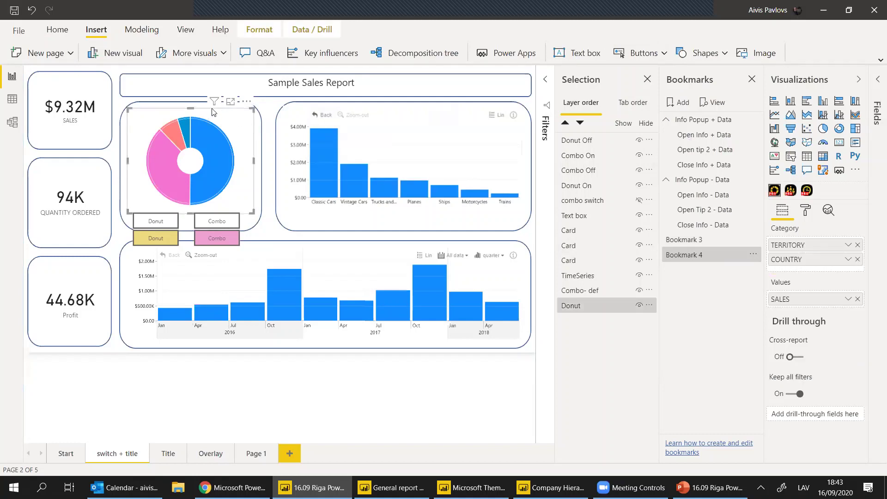
{"action": "left_click_drag", "start_coordinate": [213, 112], "coordinate": [219, 119]}
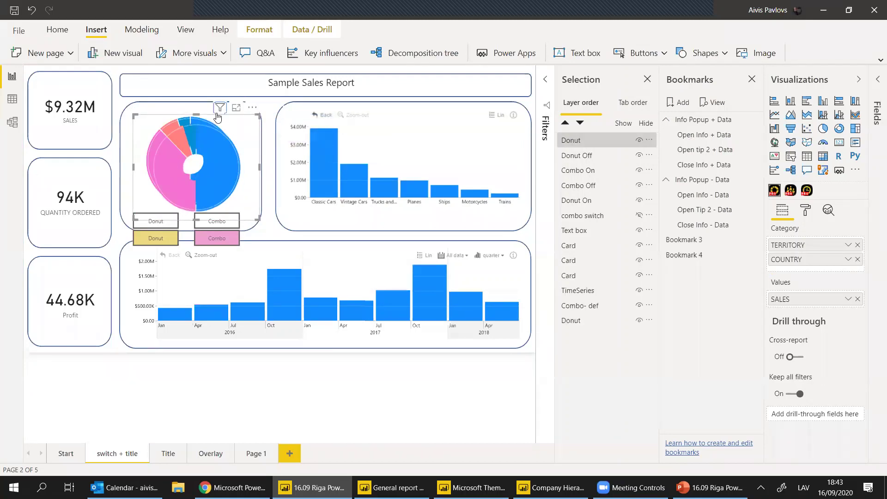
{"action": "left_click_drag", "start_coordinate": [217, 118], "coordinate": [270, 137]}
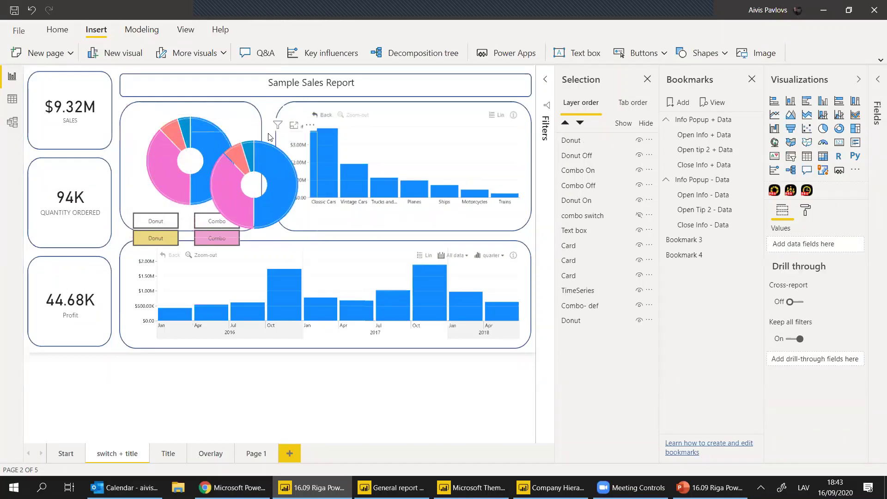
{"action": "left_click", "coordinate": [268, 138]}
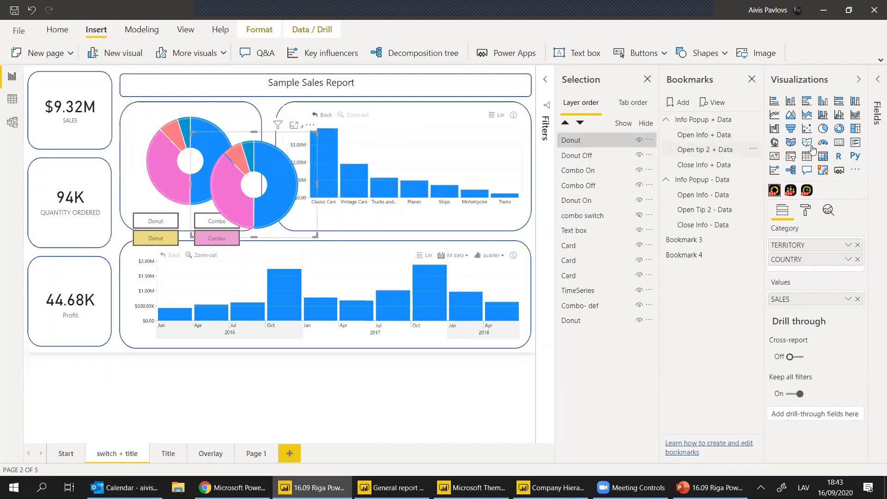
{"action": "left_click", "coordinate": [233, 129]}
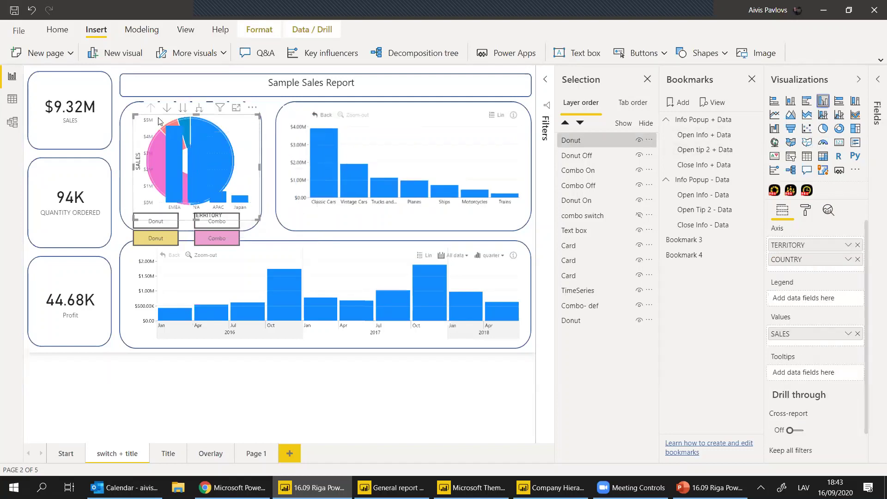
{"action": "mouse_move", "coordinate": [139, 118]}
{"action": "left_mouse_down"}
{"action": "mouse_move", "coordinate": [155, 130]}
{"action": "mouse_move", "coordinate": [131, 111]}
{"action": "mouse_move", "coordinate": [156, 115]}
{"action": "mouse_move", "coordinate": [144, 112]}
{"action": "left_mouse_up"}
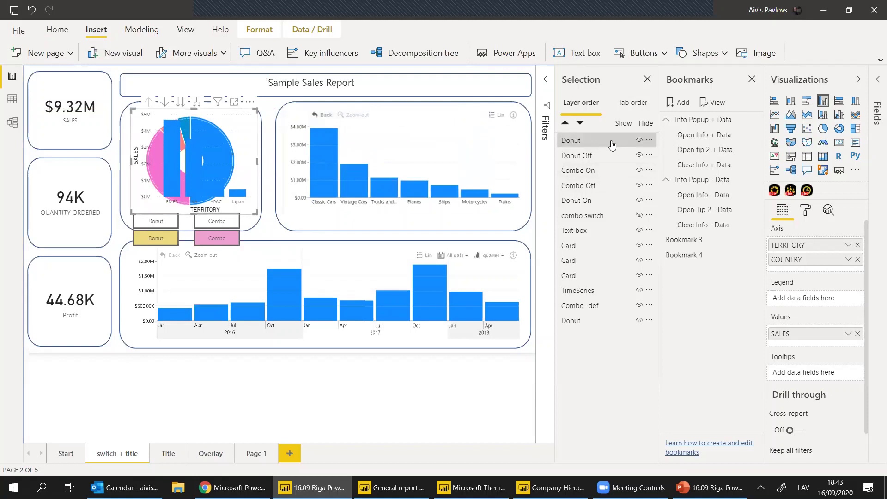
- Rename the duplicated chart's layer as Column
{"action": "double_click", "coordinate": [585, 141]}
{"action": "type", "text": "Colu"}
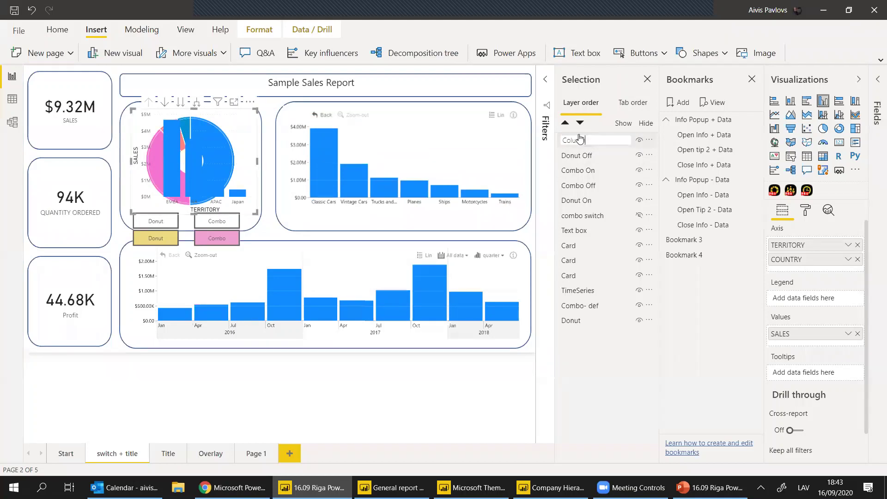
{"action": "key", "text": "Return"}
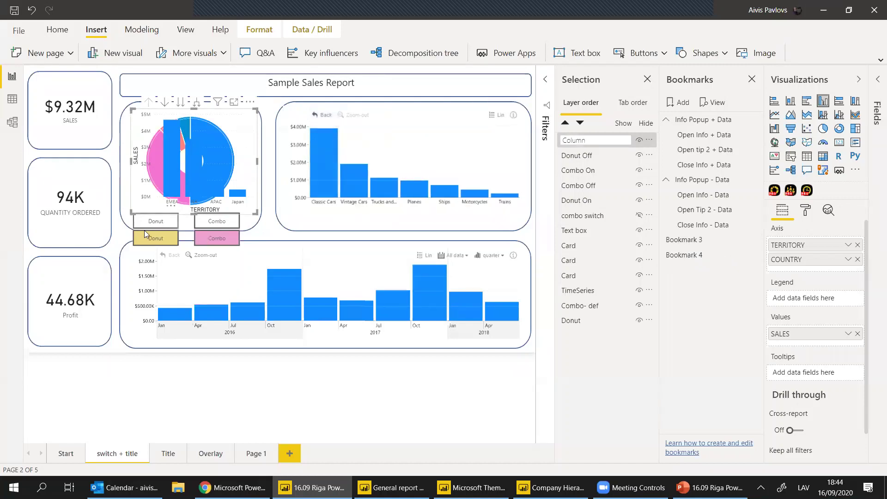
- Hide the Column chart and the Combo On button on the page
{"action": "left_click", "coordinate": [639, 141]}
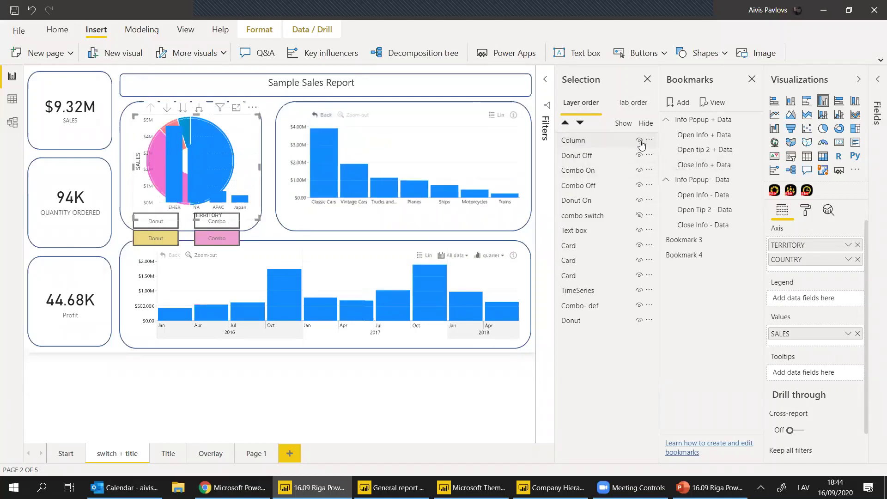
{"action": "left_click", "coordinate": [640, 141]}
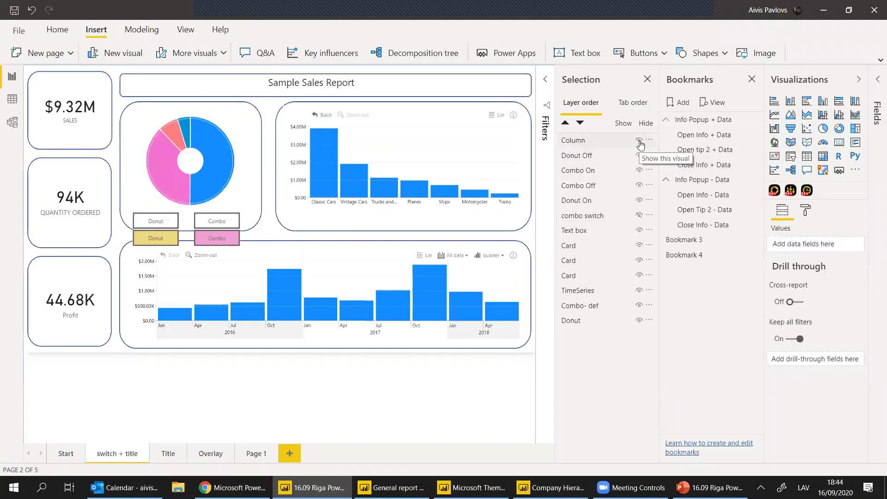
{"action": "left_click", "coordinate": [640, 171]}
{"action": "left_click", "coordinate": [638, 200]}
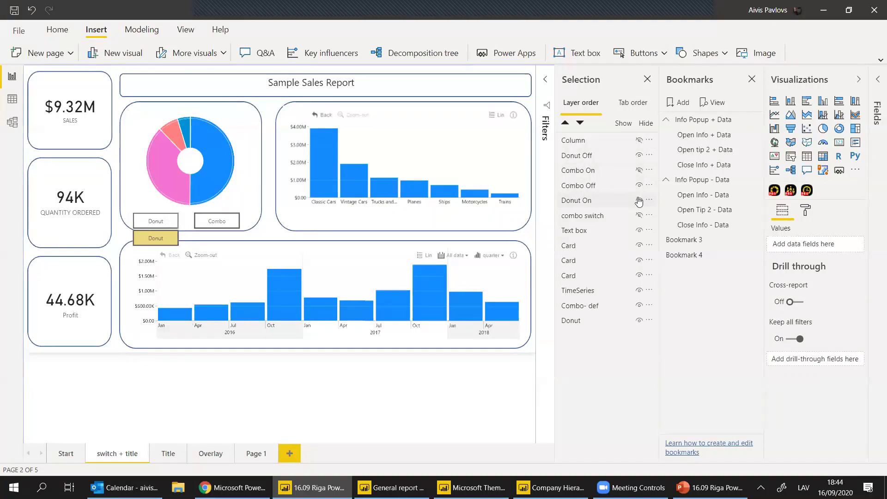
{"action": "left_click", "coordinate": [639, 156]}
{"action": "left_click", "coordinate": [640, 156]}
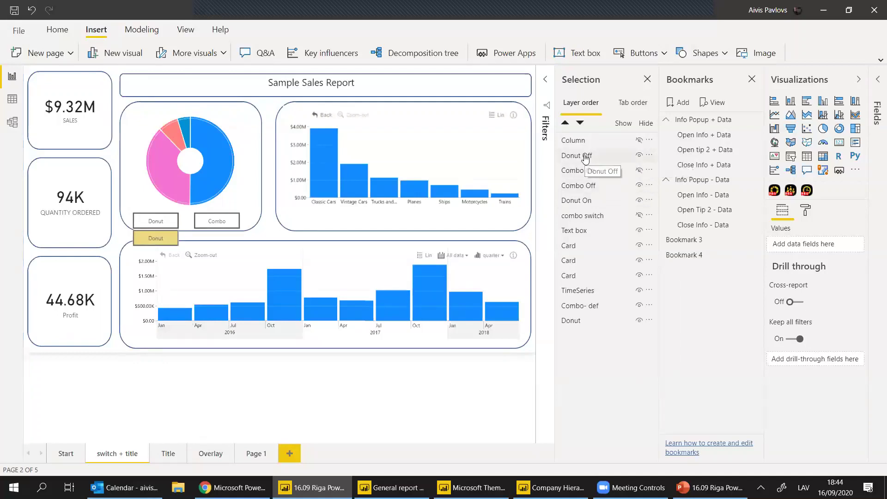
- Swap the names of the two Donut button layers, naming the yellow button Donut On and the white one Donut Off
{"action": "double_click", "coordinate": [586, 158]}
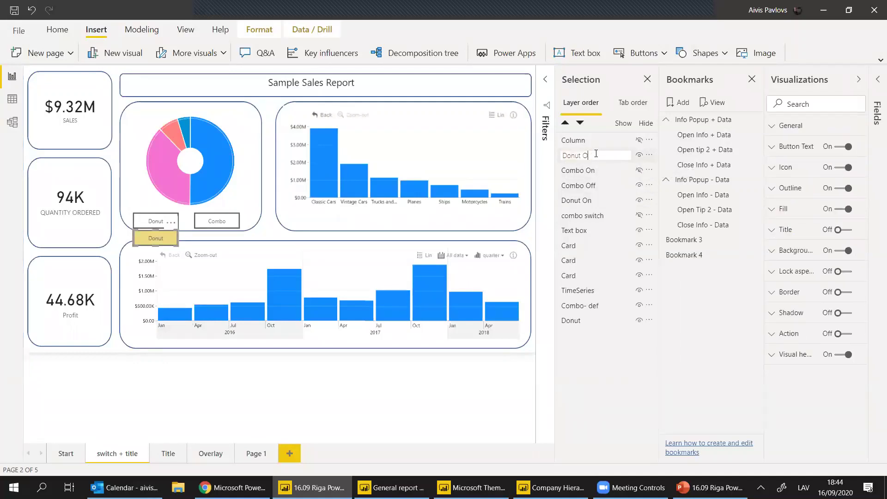
{"action": "type", "text": "n"}
{"action": "key", "text": "Return"}
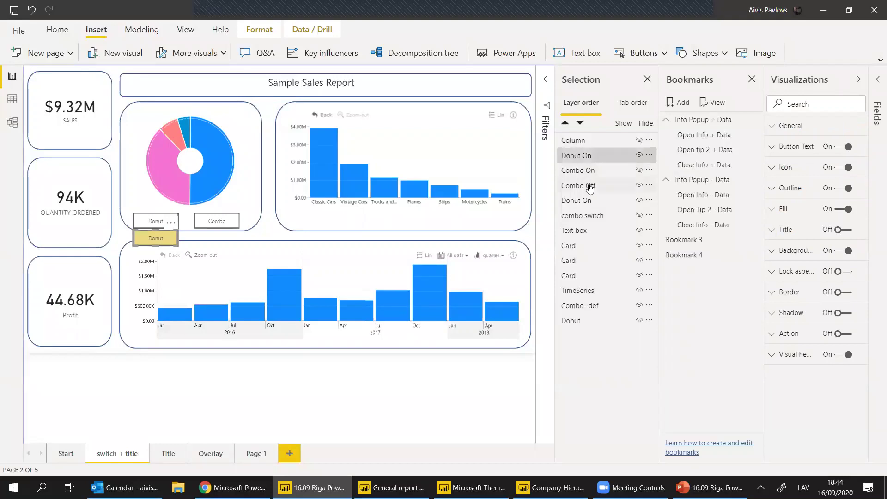
{"action": "left_click", "coordinate": [586, 200]}
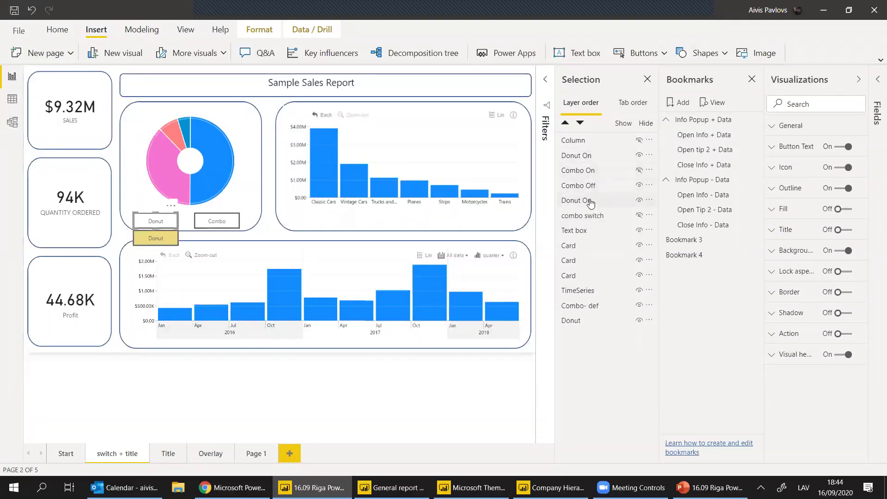
{"action": "double_click", "coordinate": [590, 200]}
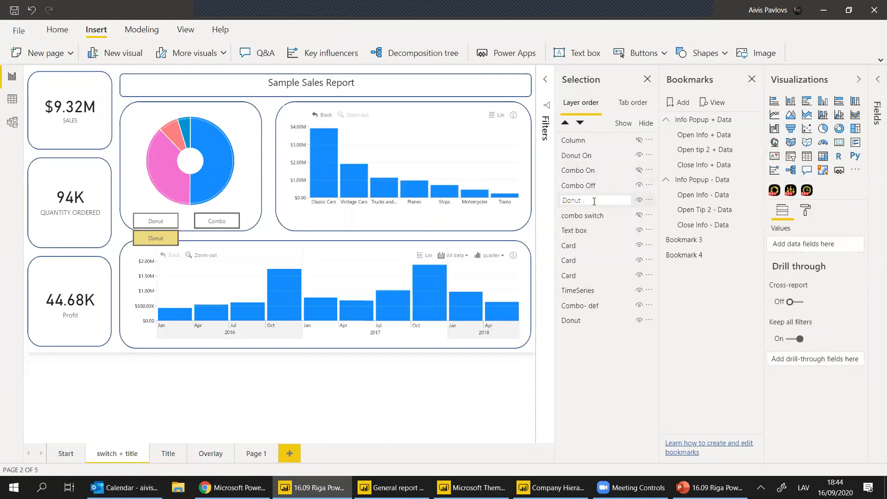
{"action": "type", "text": "ff"}
{"action": "key", "text": "Return"}
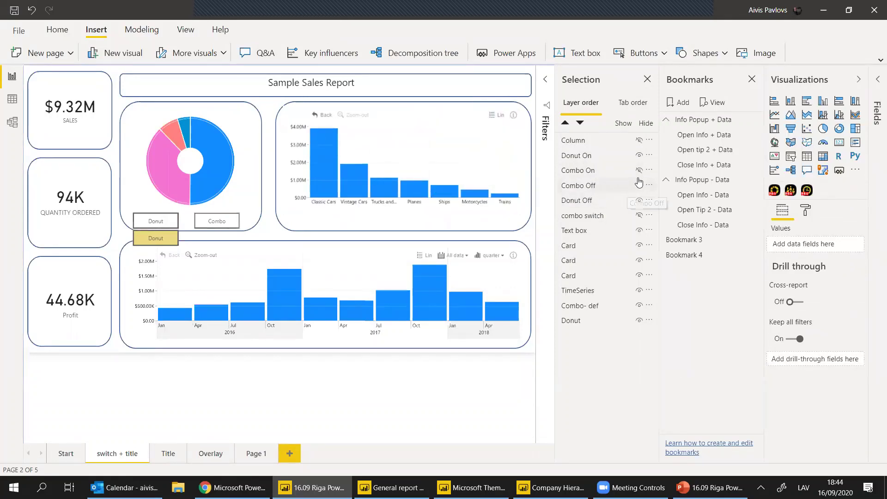
- Hide the Donut Off button, update Bookmark 3 with this view and apply it
{"action": "left_click", "coordinate": [638, 200]}
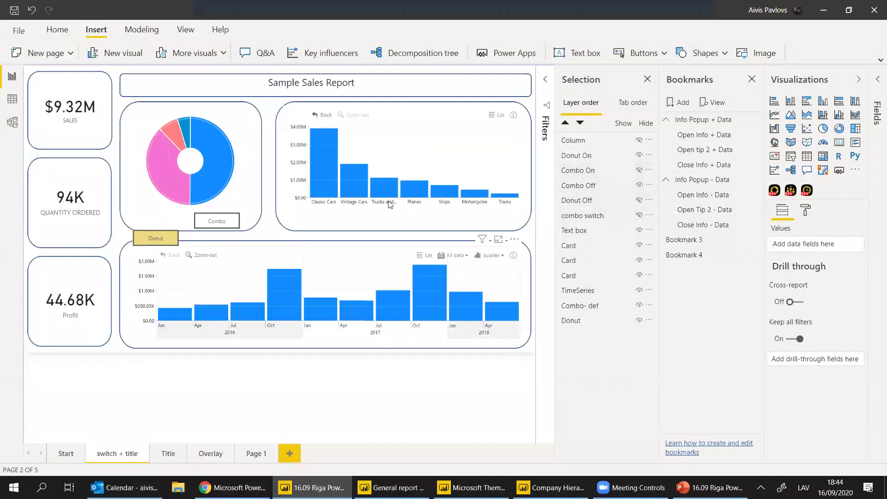
{"action": "right_click", "coordinate": [694, 242]}
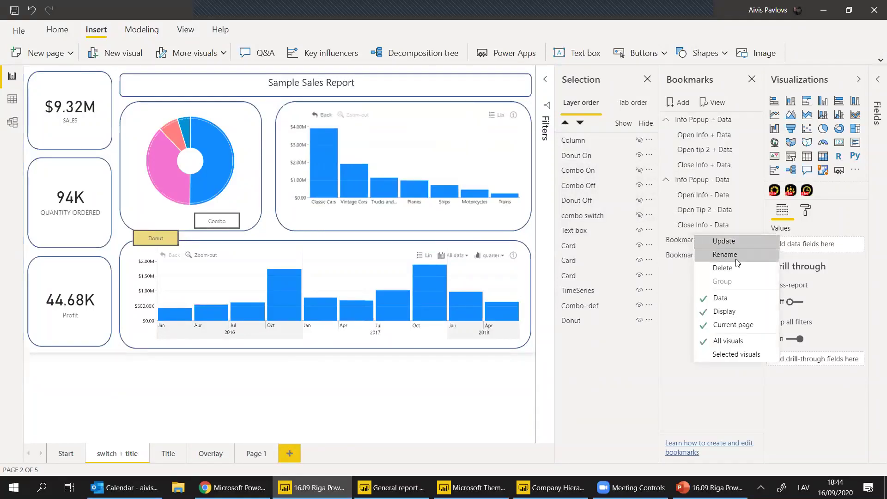
{"action": "left_click", "coordinate": [705, 241]}
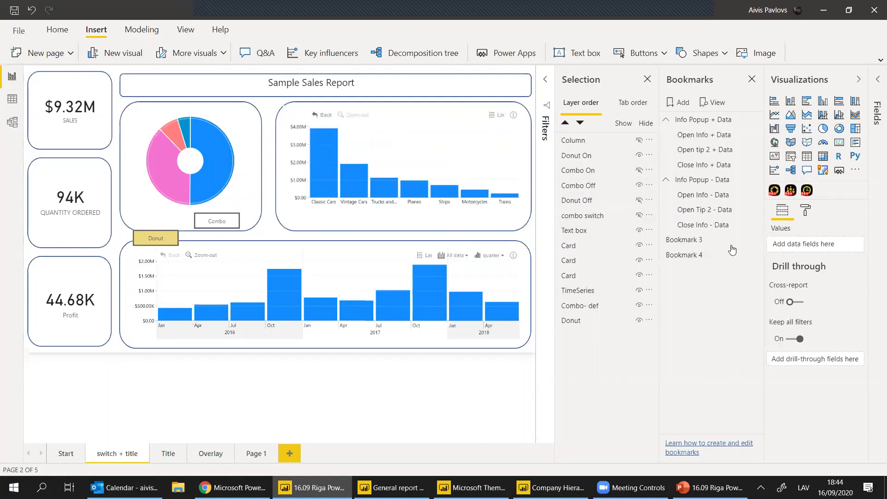
{"action": "left_click", "coordinate": [707, 240]}
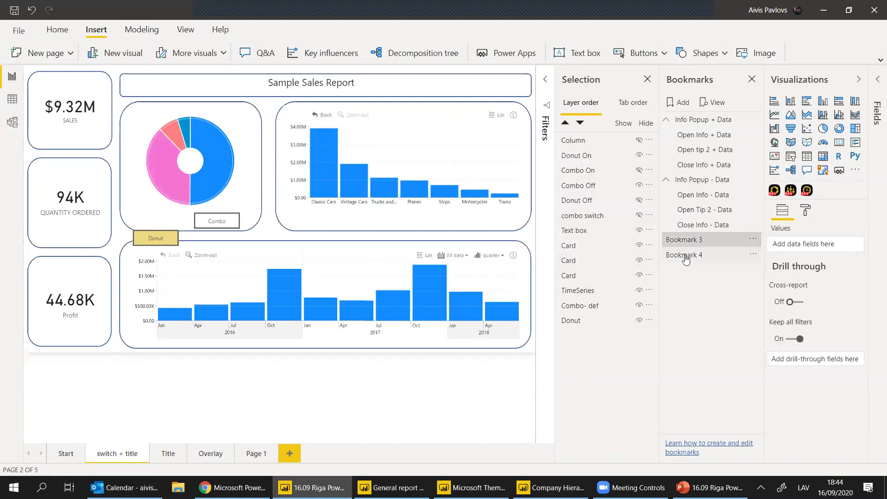
- Show the Column chart and hide the Donut chart on the page
{"action": "left_click", "coordinate": [639, 140]}
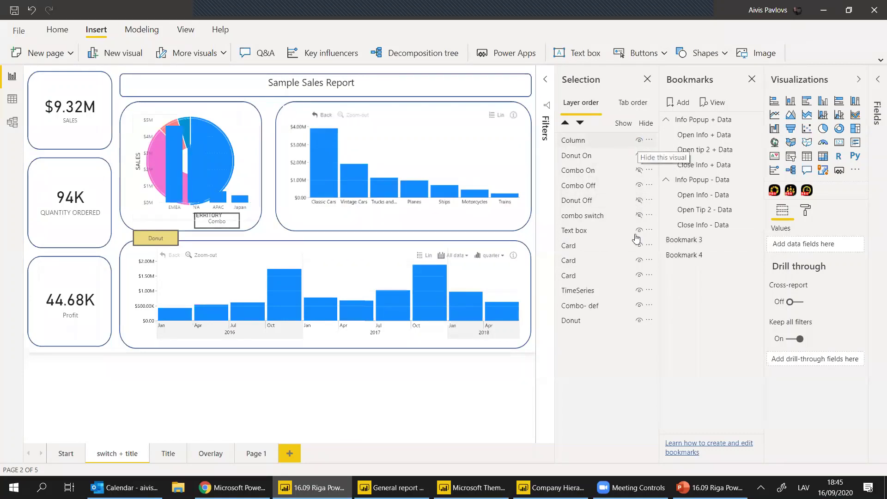
{"action": "left_click", "coordinate": [130, 127]}
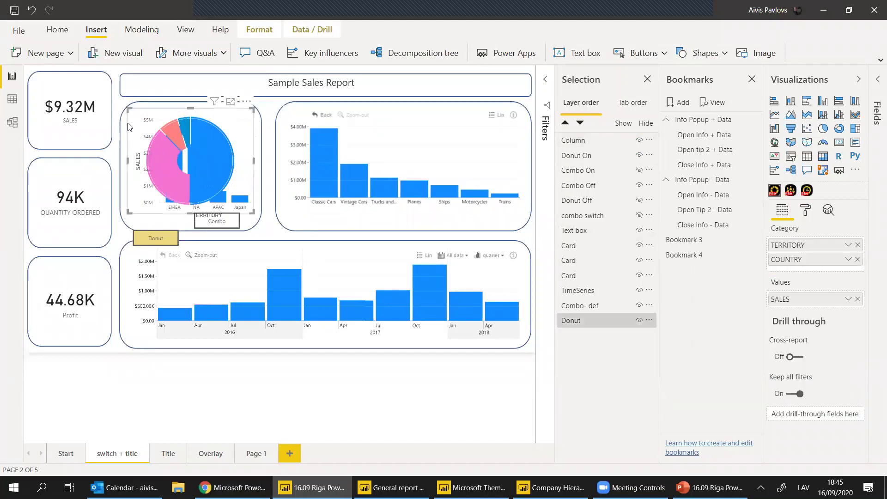
{"action": "left_click", "coordinate": [639, 320]}
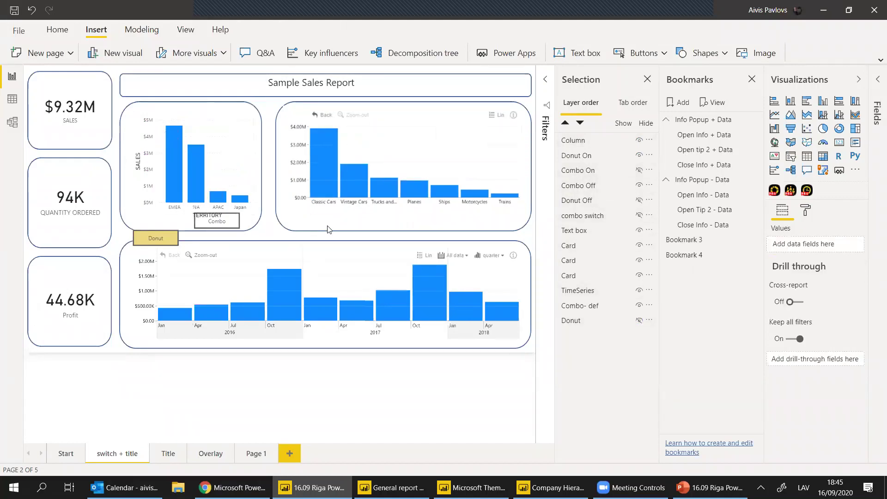
- Show the Donut Off and Combo On buttons, hide Combo Off and Donut On, and update Bookmark 4 with this view
{"action": "left_click", "coordinate": [639, 200]}
{"action": "left_click", "coordinate": [639, 185]}
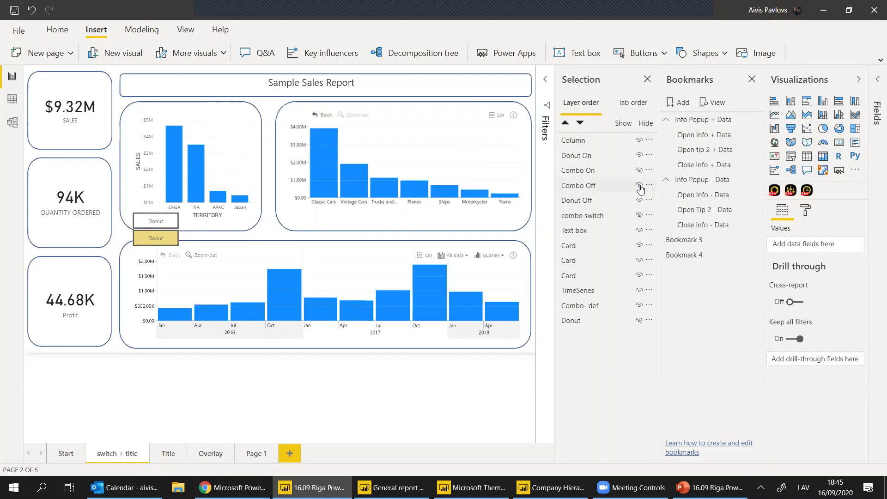
{"action": "left_click", "coordinate": [639, 170]}
{"action": "left_click", "coordinate": [639, 155]}
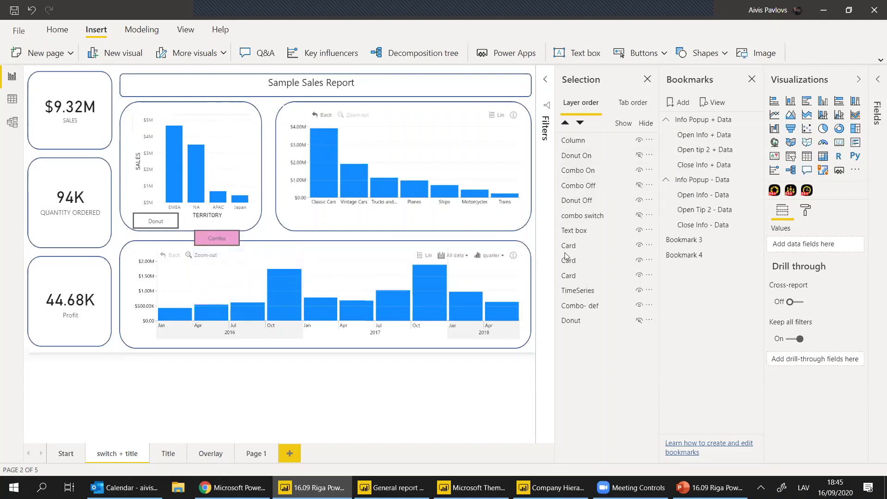
{"action": "right_click", "coordinate": [685, 258]}
{"action": "left_click", "coordinate": [716, 262]}
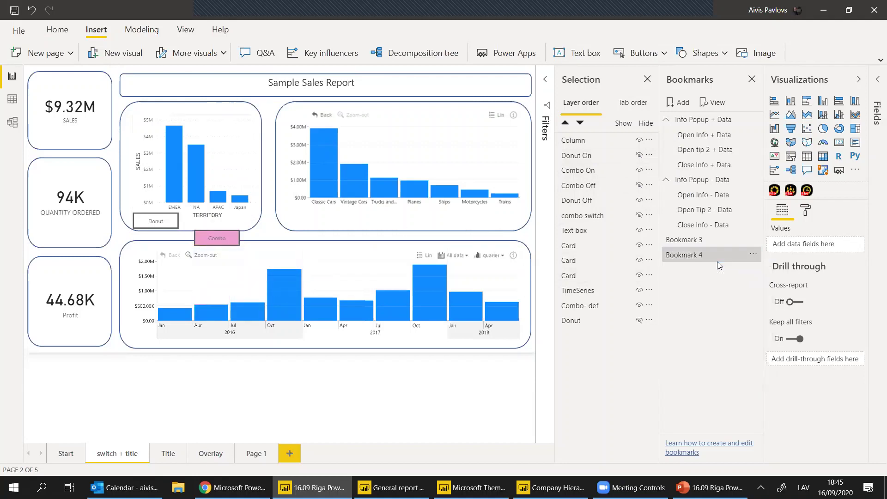
- Apply Bookmark 3 and Bookmark 4 alternately to test the switch between the donut and column views
{"action": "left_click", "coordinate": [687, 241]}
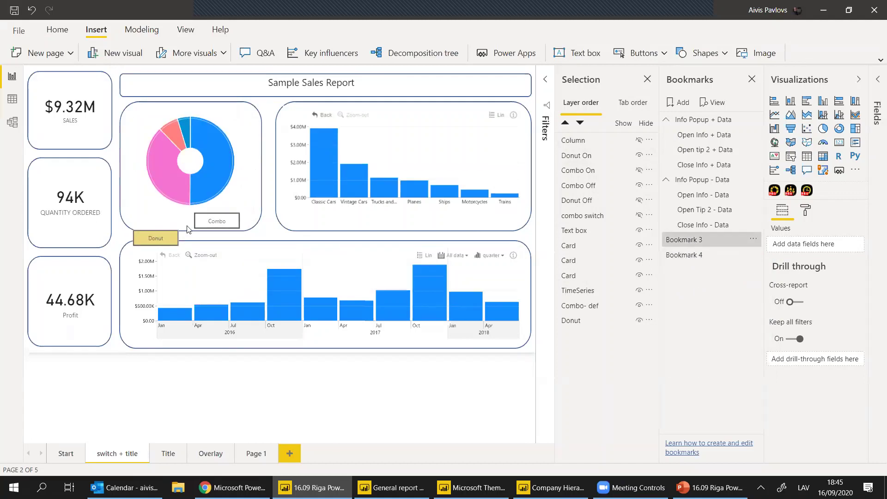
{"action": "left_click", "coordinate": [690, 260]}
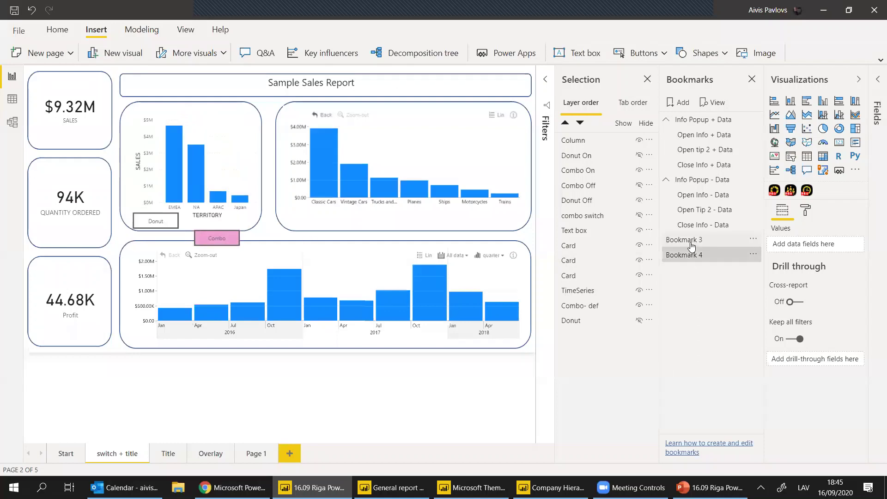
{"action": "left_click", "coordinate": [691, 243]}
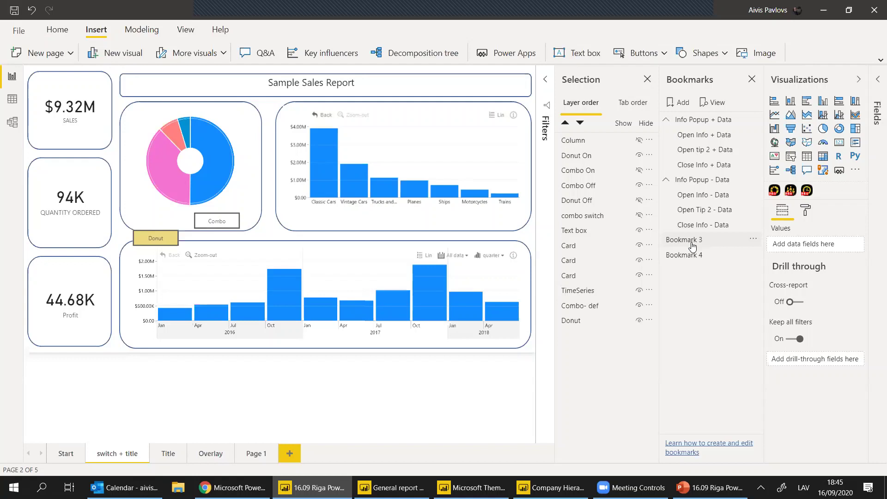
{"action": "left_click", "coordinate": [691, 245]}
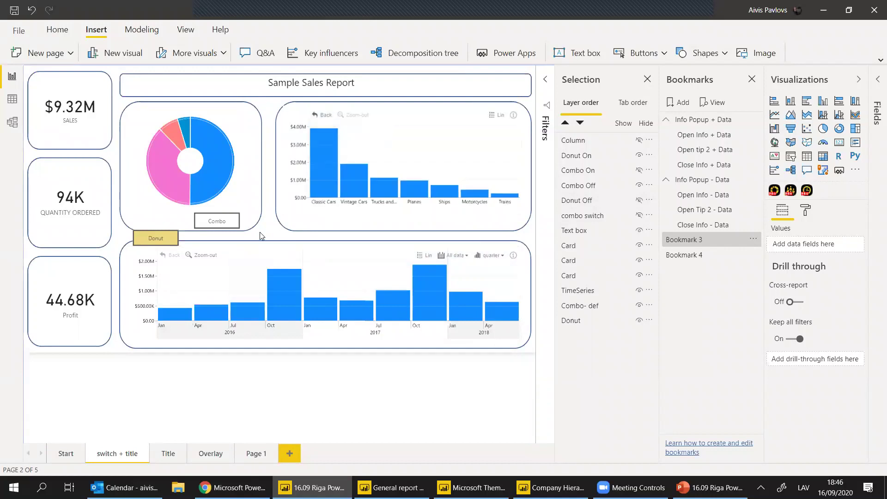
- Switch to Chrome, bring up the published Store Performance report and view its page list
{"action": "left_click", "coordinate": [232, 487]}
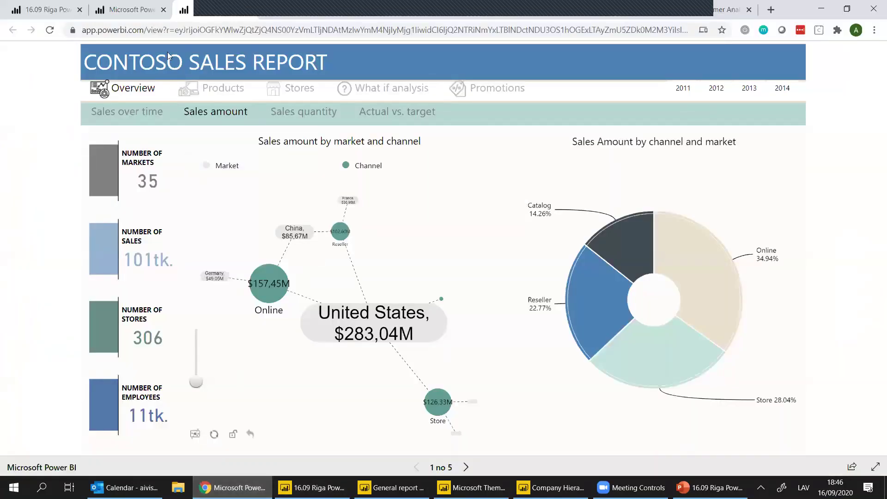
{"action": "left_click", "coordinate": [152, 14]}
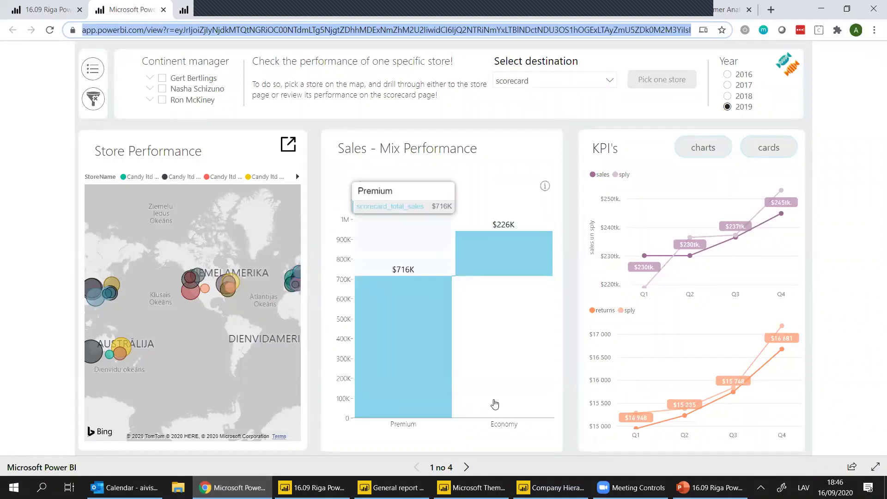
{"action": "left_click", "coordinate": [442, 467]}
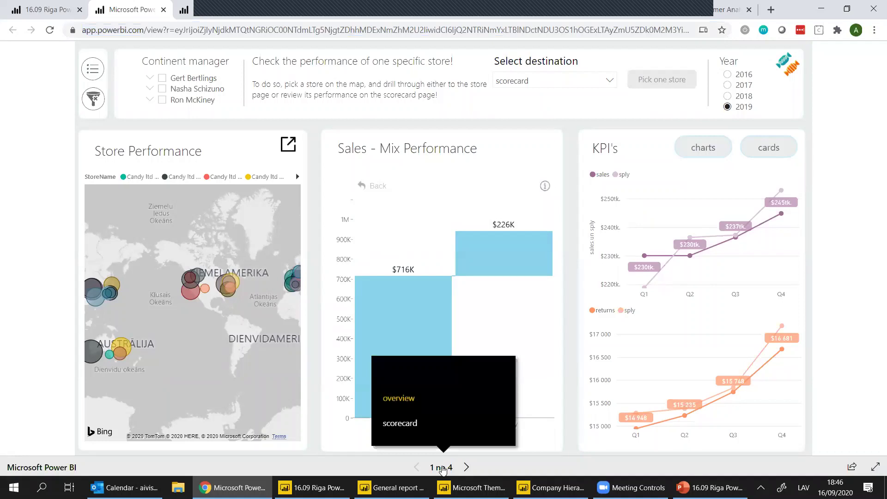
{"action": "left_click", "coordinate": [444, 467]}
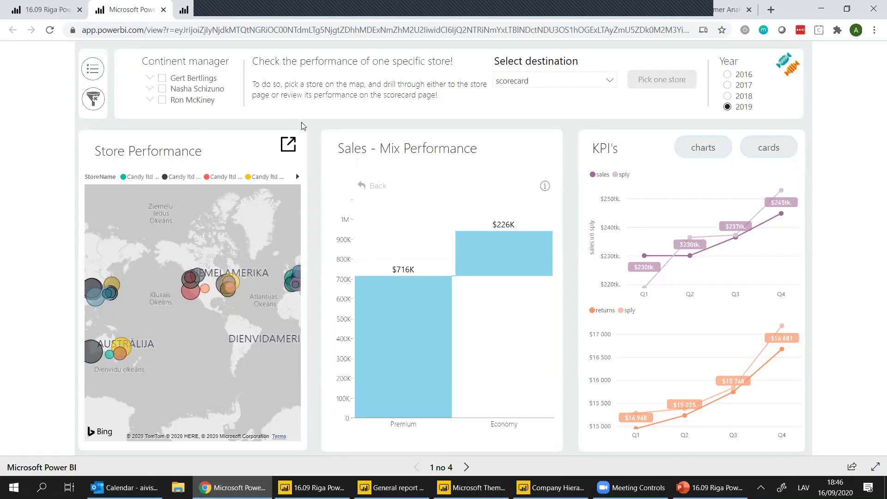
- Go to the What if page through the report's own navigation menu, then expand and collapse that menu there
{"action": "left_click", "coordinate": [94, 70]}
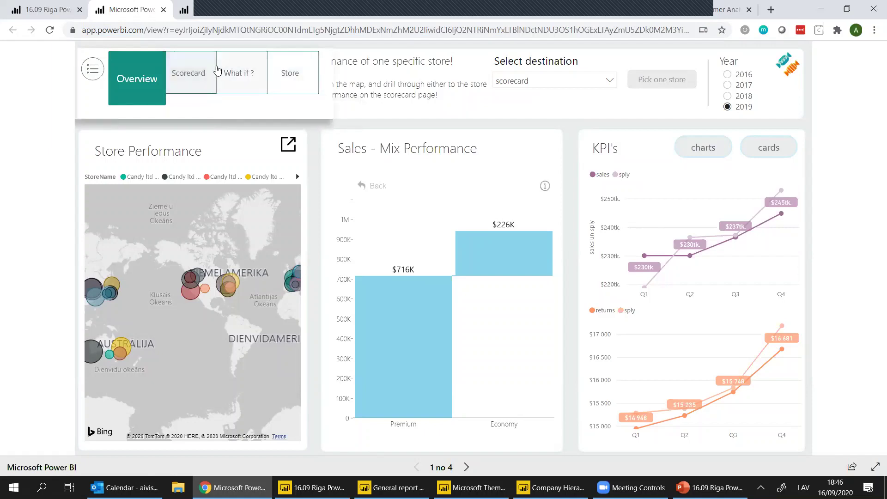
{"action": "left_click", "coordinate": [235, 73]}
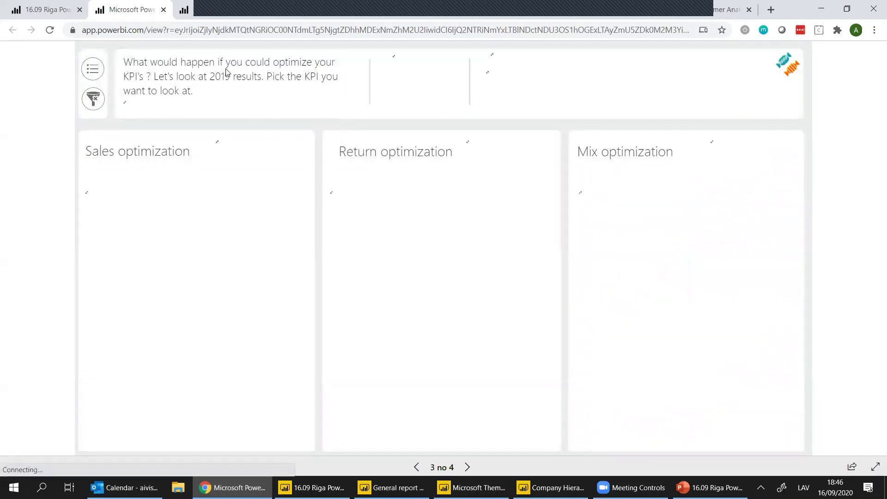
{"action": "left_click", "coordinate": [92, 71]}
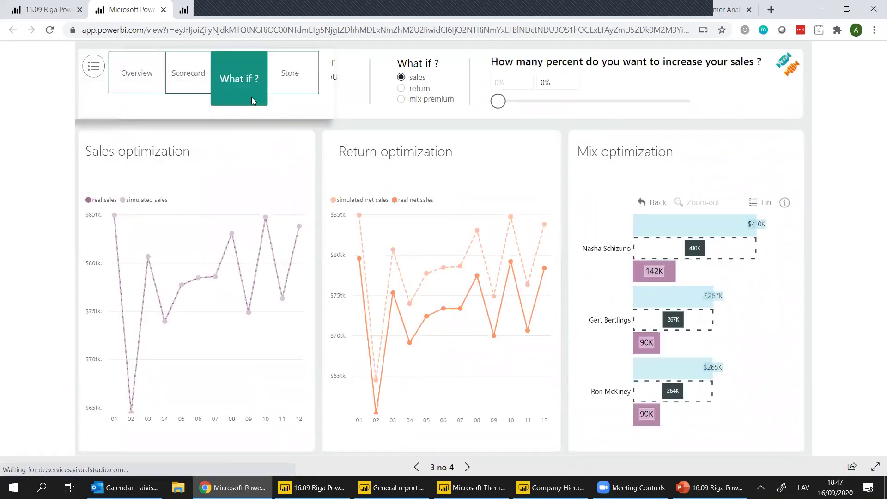
{"action": "left_click", "coordinate": [101, 68]}
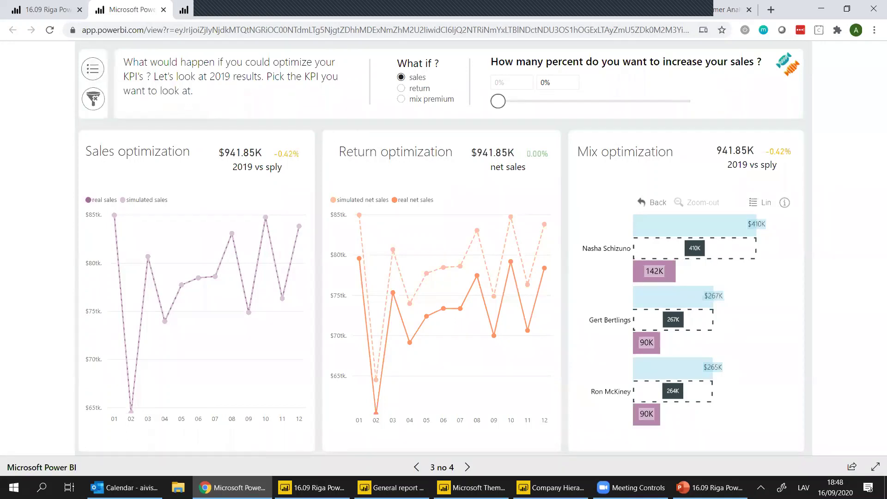
- Bring up the Contoso Sales Report and go to its Products page
{"action": "left_click", "coordinate": [208, 12]}
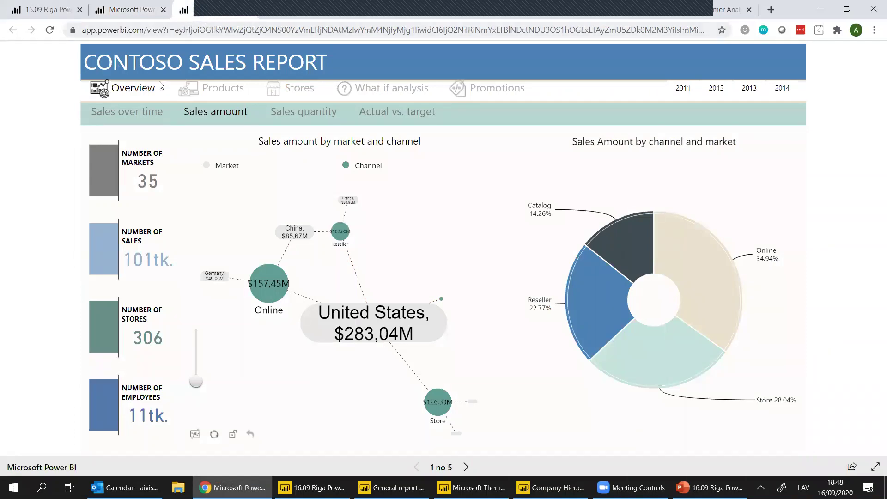
{"action": "left_click", "coordinate": [222, 92]}
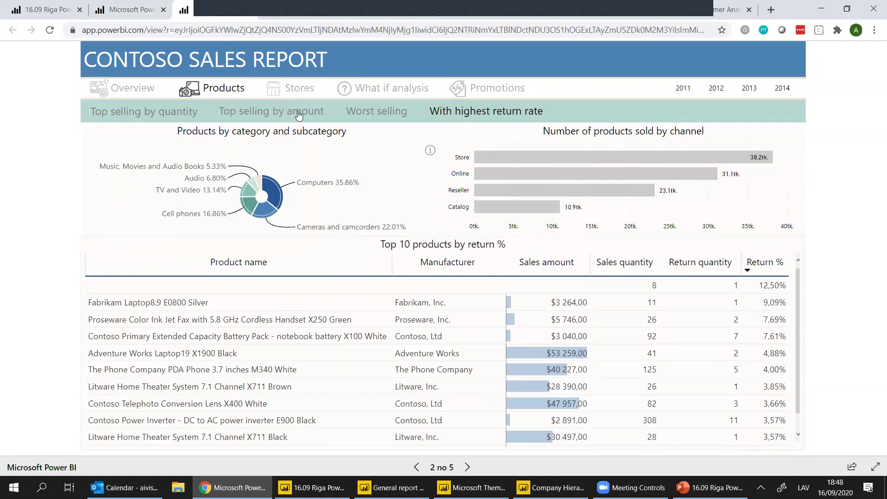
- In the TiRa electronics report, view the Analysis of Sales Funnel pop-up with its explanation, and close the pop-up
{"action": "left_click", "coordinate": [298, 18]}
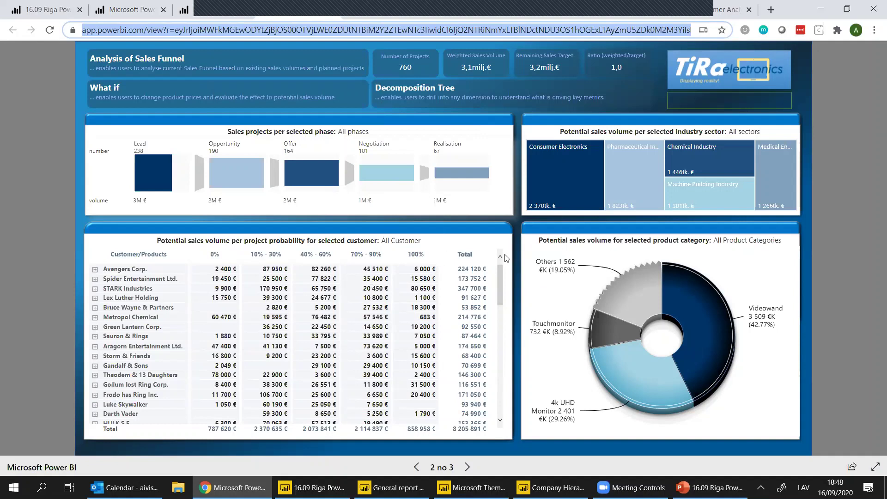
{"action": "left_click", "coordinate": [216, 72]}
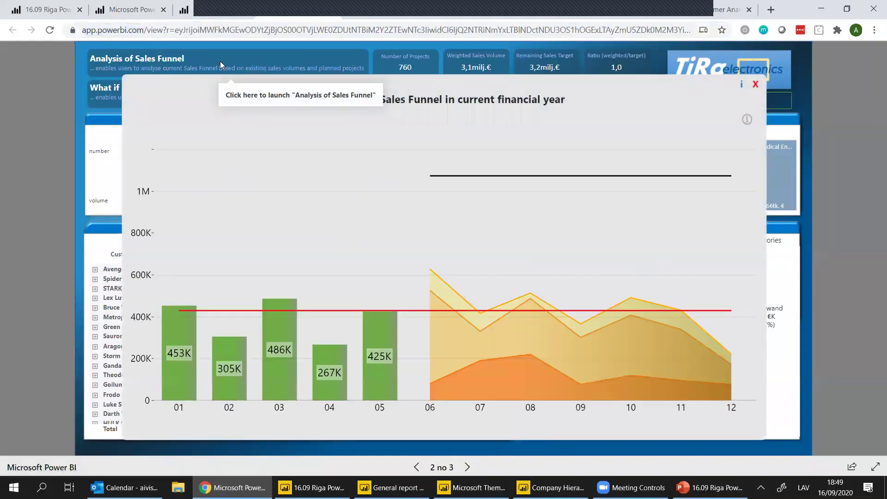
{"action": "mouse_move", "coordinate": [408, 202]}
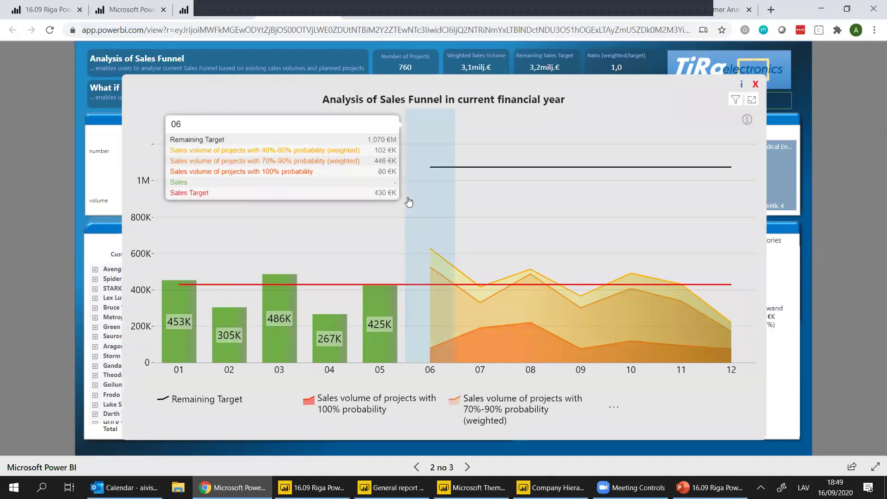
{"action": "left_click", "coordinate": [741, 87]}
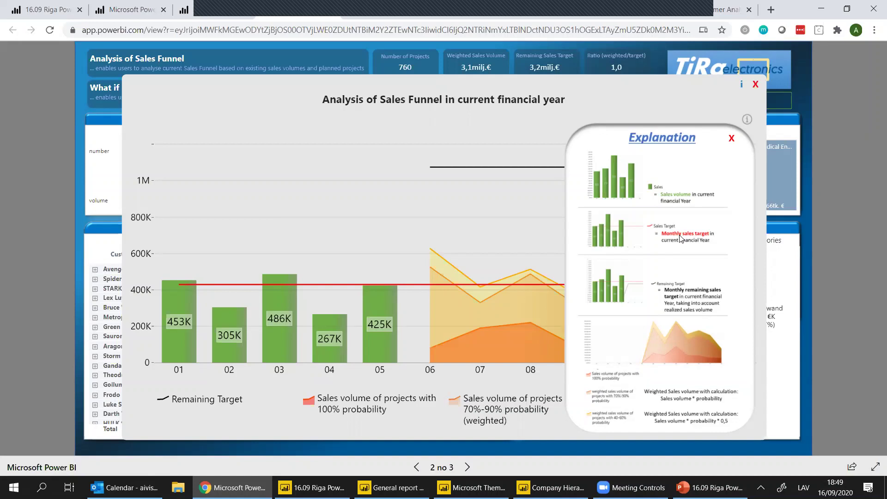
{"action": "left_click", "coordinate": [755, 84]}
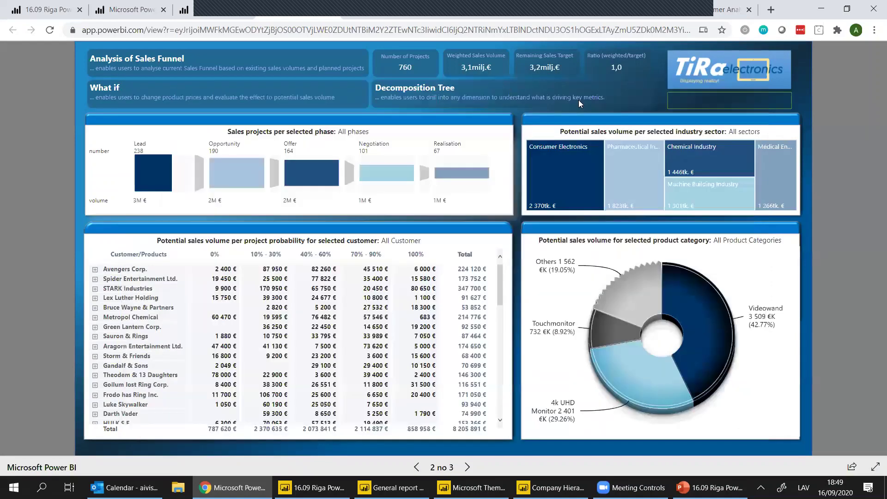
- Look through the open sample report and Data Stories Gallery pages, then bring up the sample report in Power BI Desktop
{"action": "left_click", "coordinate": [345, 17]}
{"action": "left_click", "coordinate": [433, 19]}
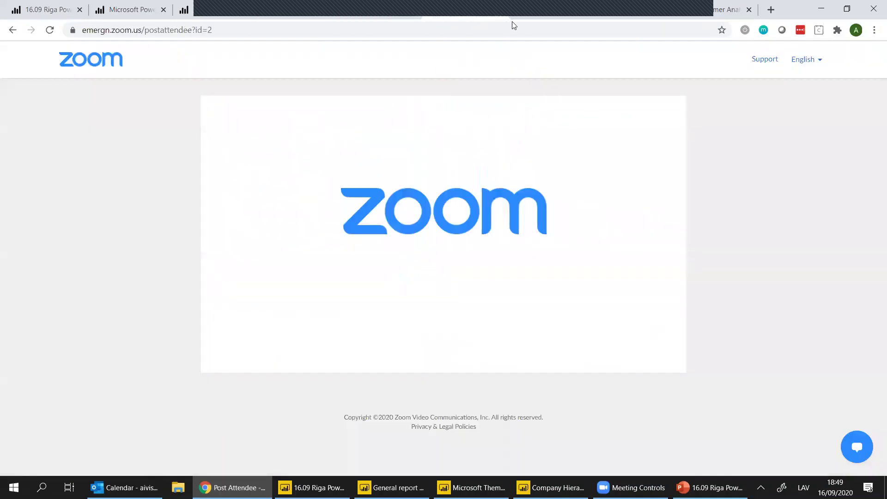
{"action": "left_click", "coordinate": [436, 10]}
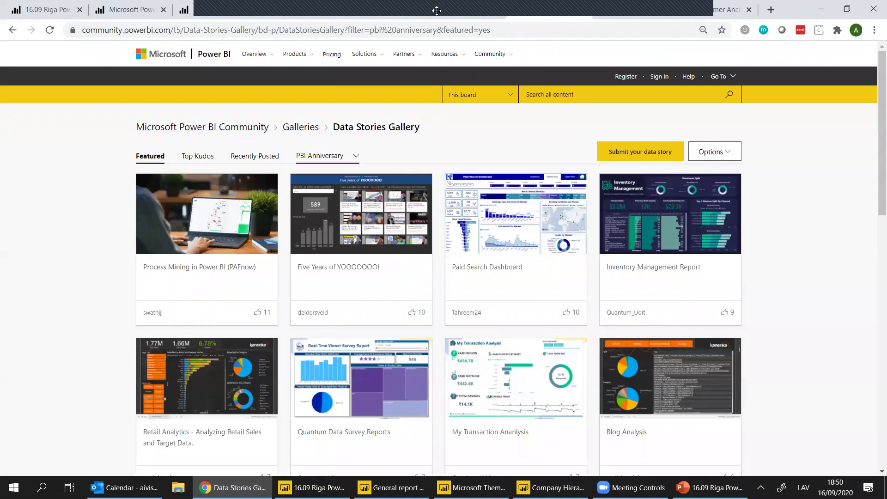
{"action": "left_click", "coordinate": [55, 10]}
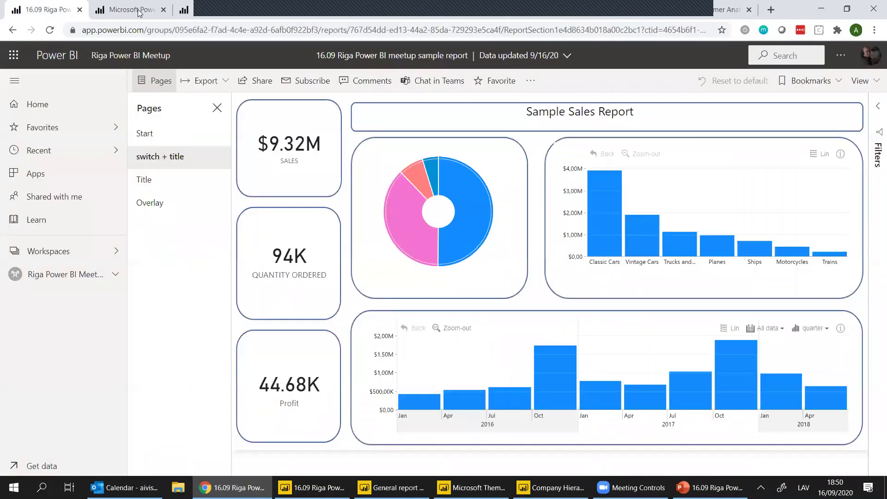
{"action": "left_click", "coordinate": [327, 16]}
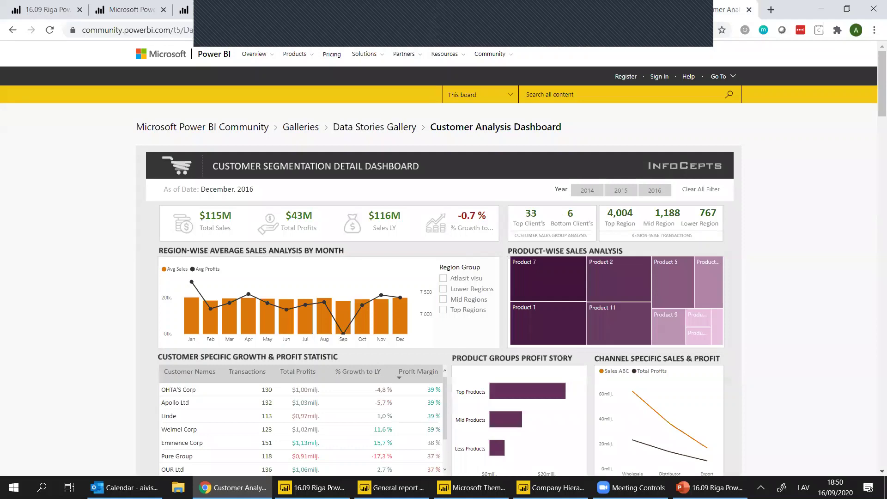
{"action": "left_click", "coordinate": [127, 10]}
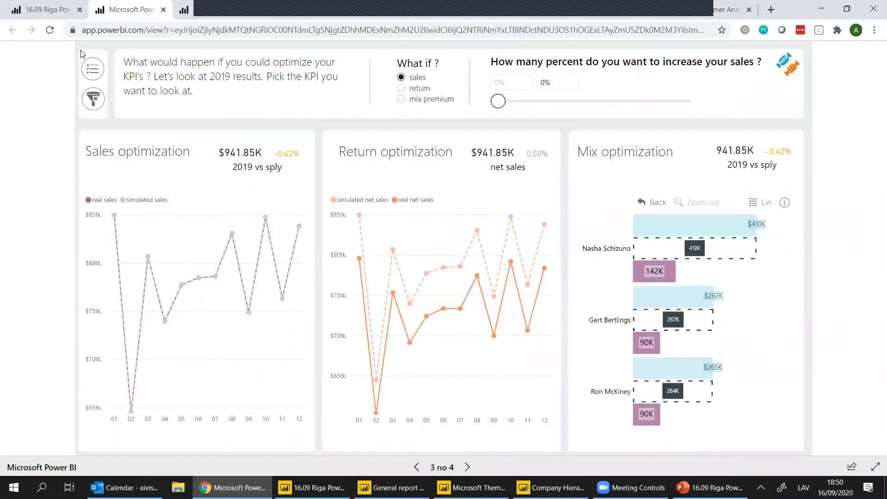
{"action": "left_click", "coordinate": [393, 487]}
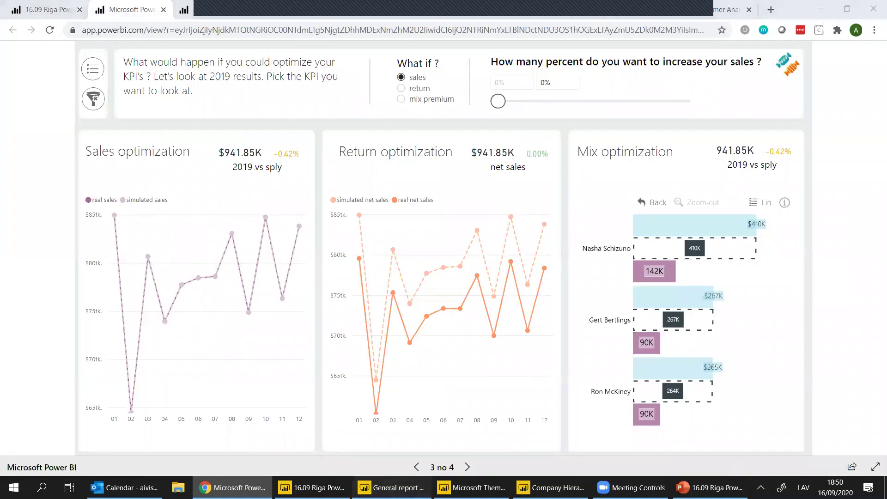
{"action": "left_click", "coordinate": [312, 487]}
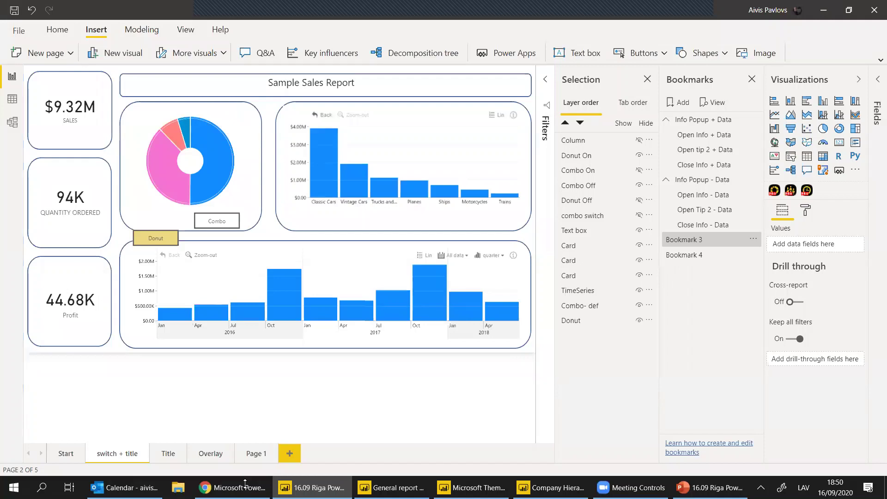
- Return to Chrome and bring up the TiRa electronics sales funnel report again
{"action": "mouse_move", "coordinate": [232, 487]}
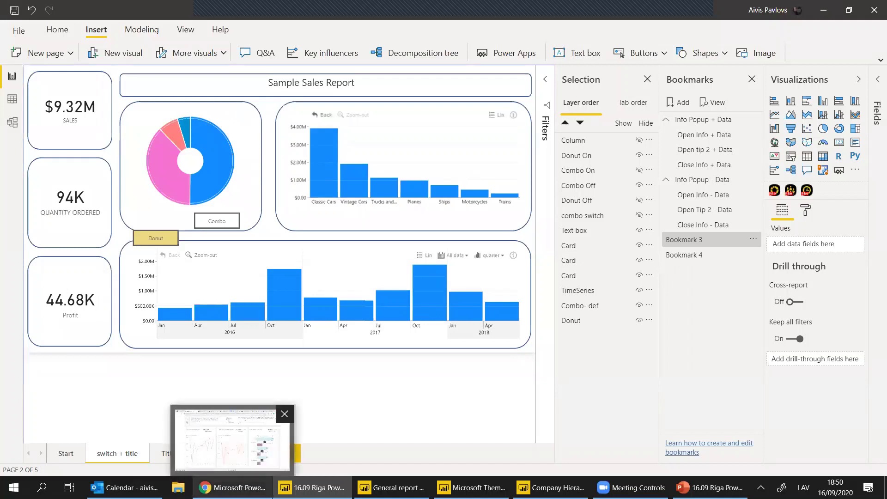
{"action": "left_click", "coordinate": [232, 439]}
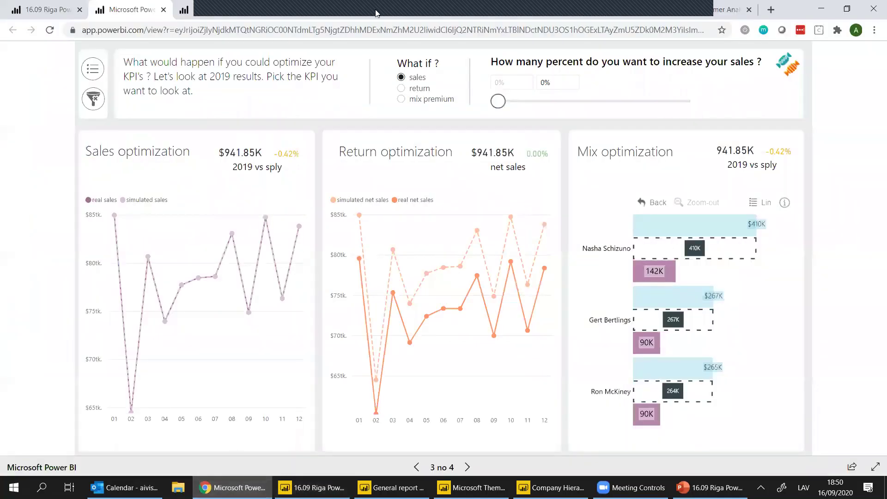
{"action": "key", "text": "ctrl+Tab"}
{"action": "key", "text": "ctrl+1"}
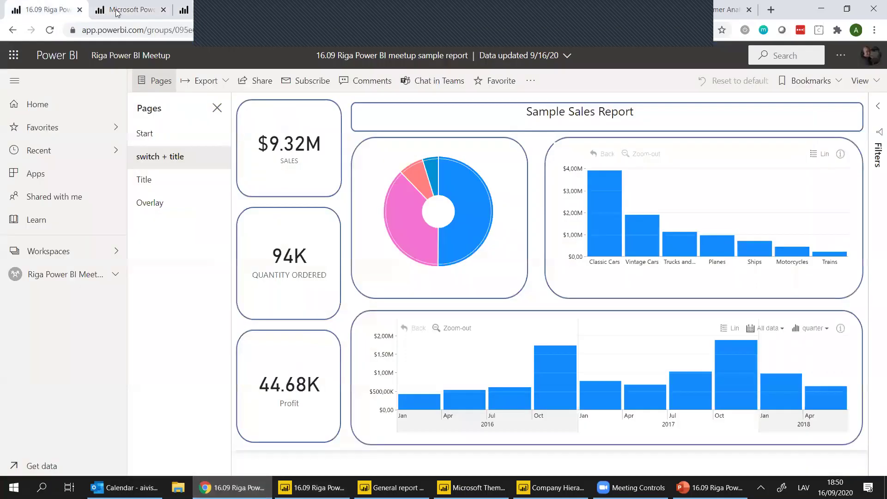
{"action": "key", "text": "ctrl+2"}
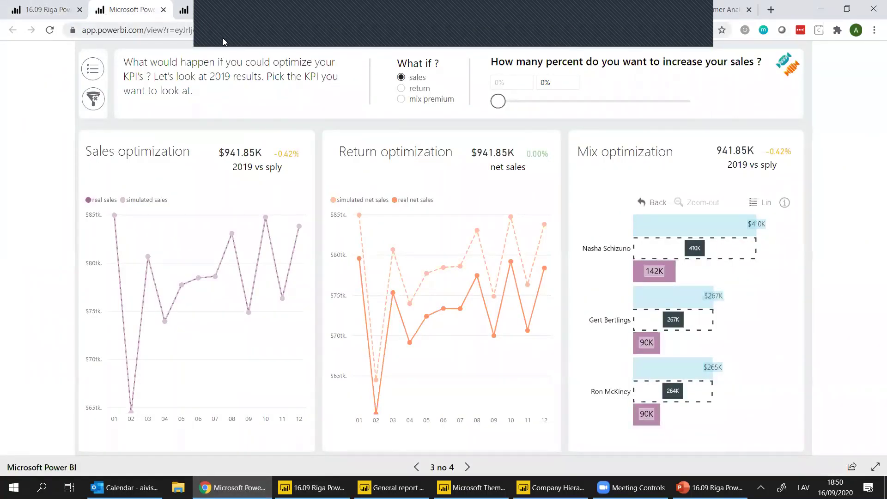
{"action": "key", "text": "ctrl+Tab"}
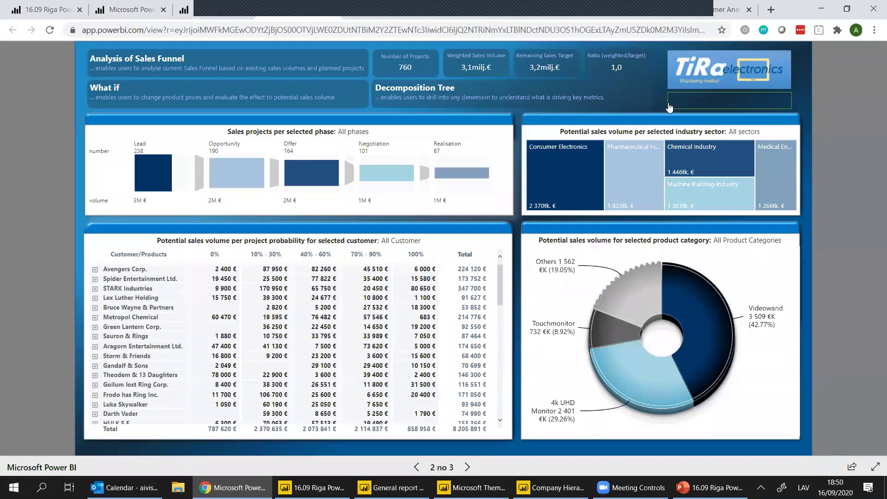
- Drill into the Videowand slice of the product category donut and try the report's clear filter button
{"action": "mouse_move", "coordinate": [787, 327]}
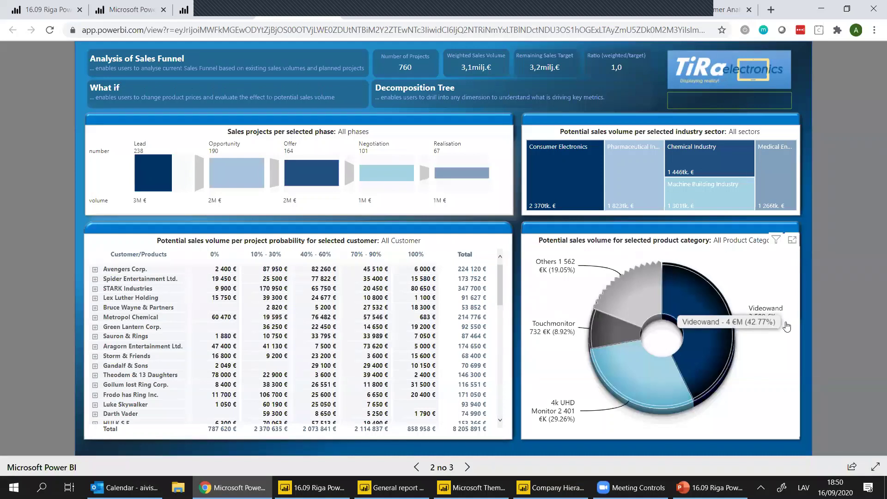
{"action": "left_click", "coordinate": [716, 303]}
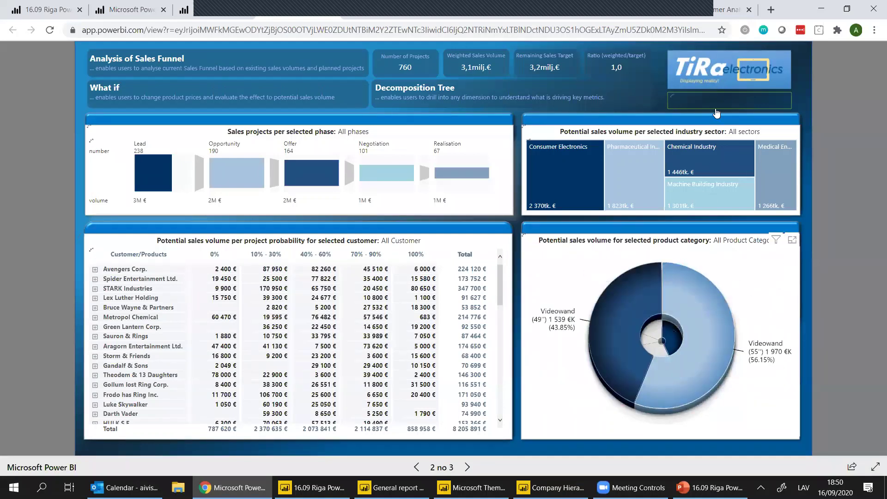
{"action": "mouse_move", "coordinate": [690, 341]}
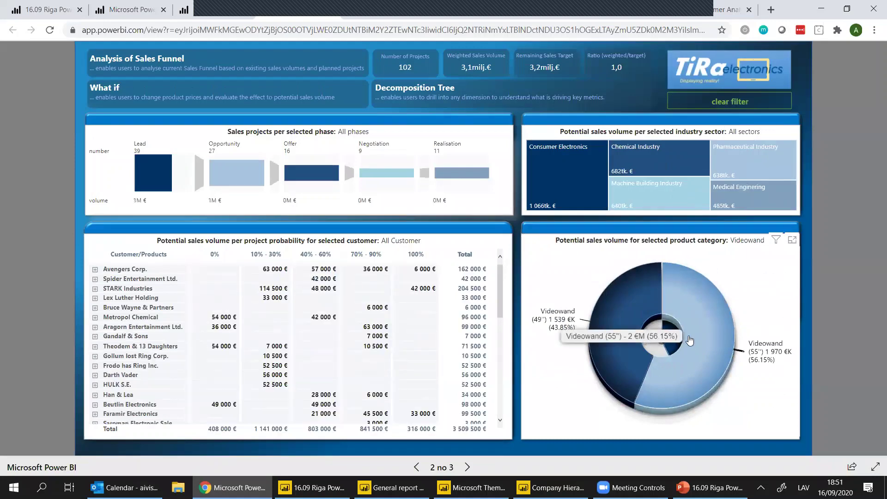
{"action": "left_click", "coordinate": [690, 340]}
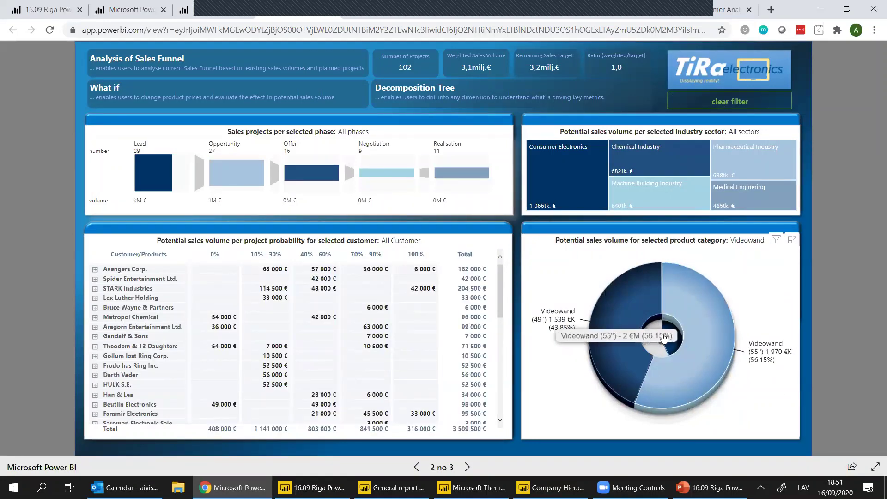
{"action": "left_click", "coordinate": [740, 99]}
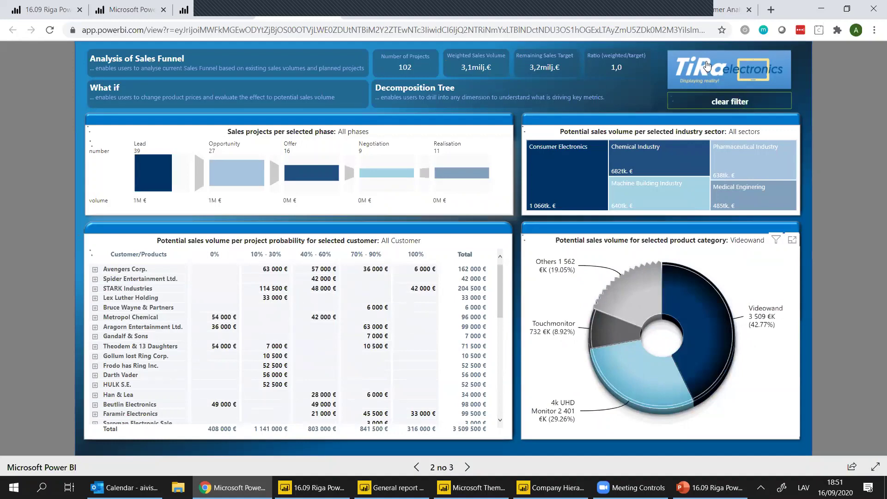
{"action": "left_click", "coordinate": [743, 103]}
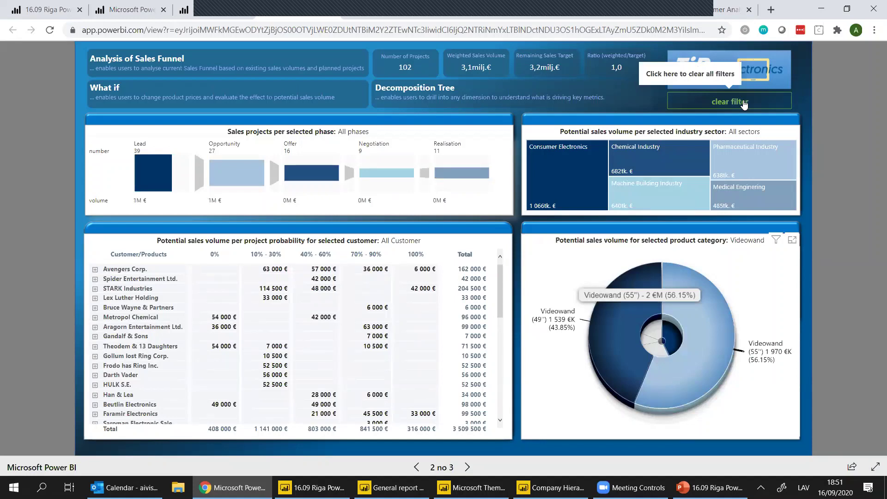
- Switch to the sample report in Power BI Desktop and try drilling down and back in the donut and Classic Cars column visuals
{"action": "left_click", "coordinate": [322, 481]}
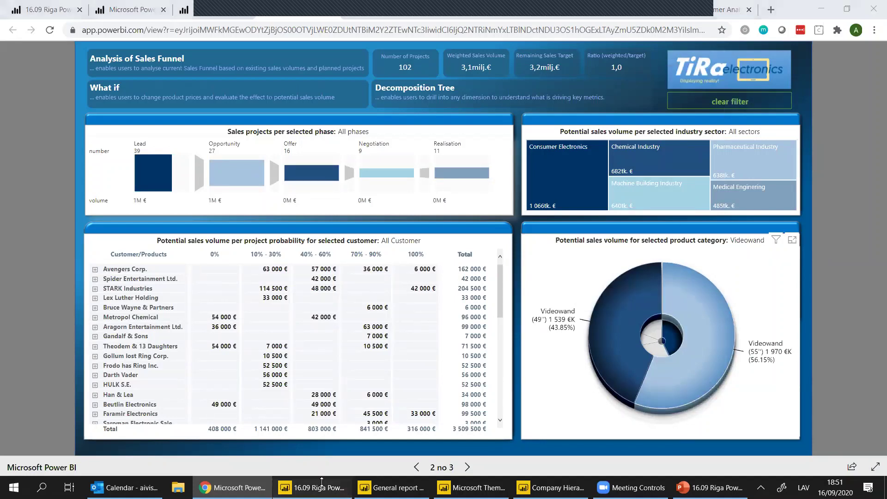
{"action": "mouse_move", "coordinate": [386, 480]}
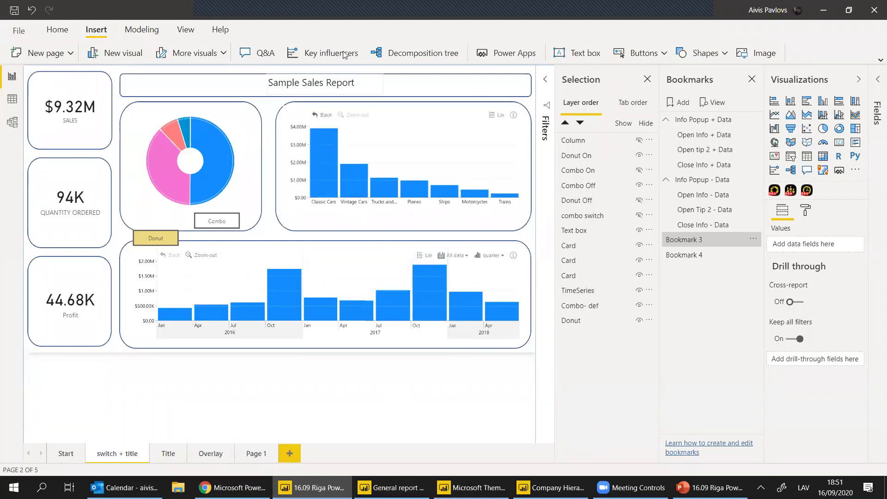
{"action": "left_click", "coordinate": [298, 79]}
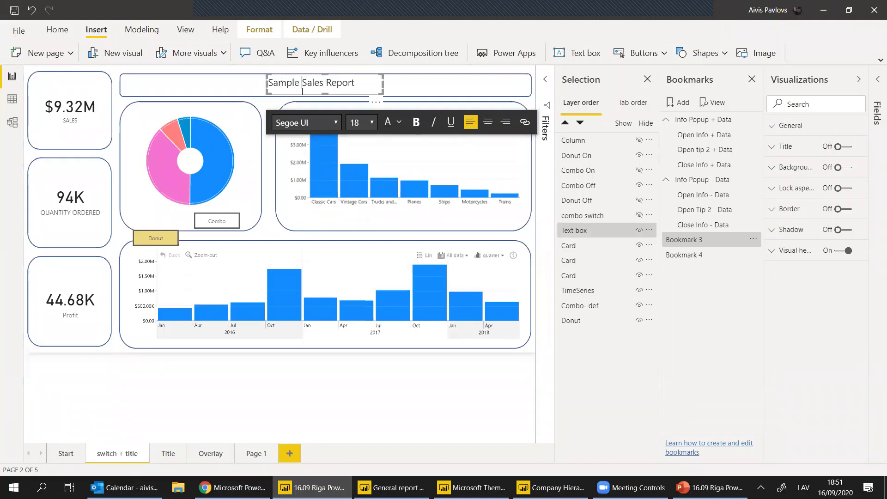
{"action": "left_click", "coordinate": [213, 160]}
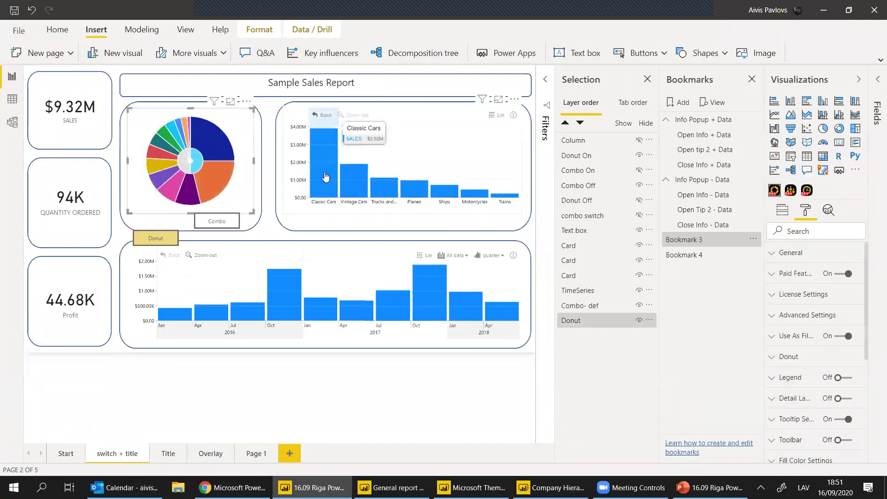
{"action": "left_click", "coordinate": [324, 171]}
{"action": "left_click", "coordinate": [200, 186]}
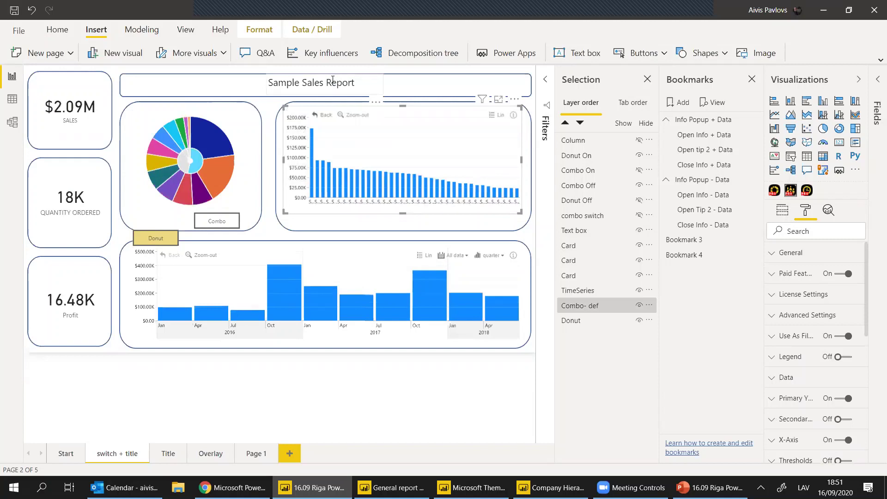
{"action": "left_click", "coordinate": [314, 115]}
{"action": "left_click", "coordinate": [194, 148]}
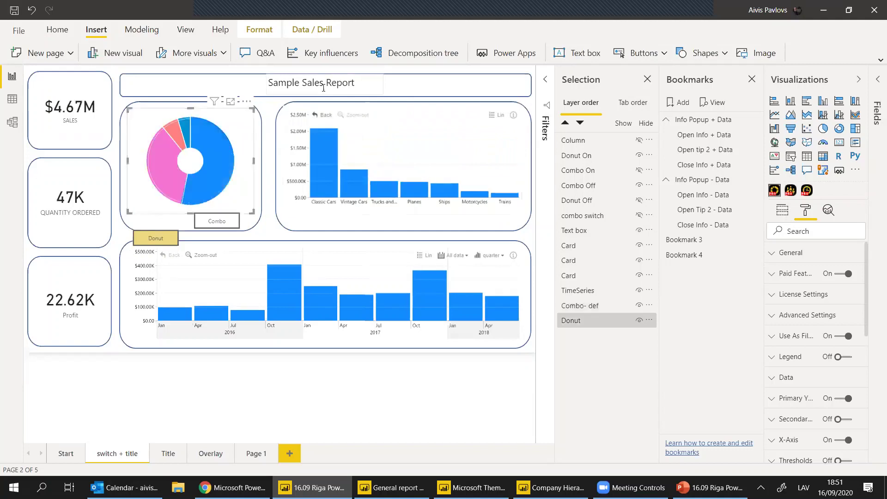
- Delete the Sample Sales Report title text box from the switch + title page
{"action": "left_click", "coordinate": [323, 88]}
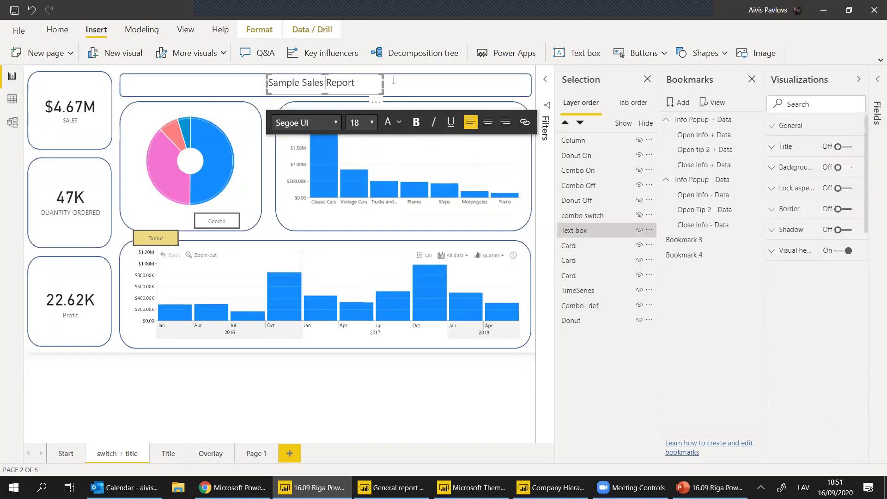
{"action": "left_click", "coordinate": [358, 97]}
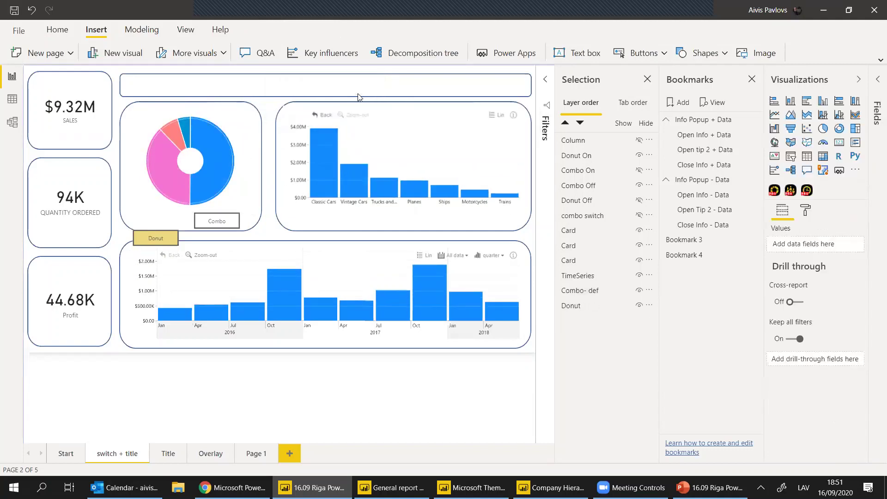
- Show the fields of the sales_data_sample table and examine which ones the donut and the Combo- def chart use
{"action": "left_click", "coordinate": [870, 91]}
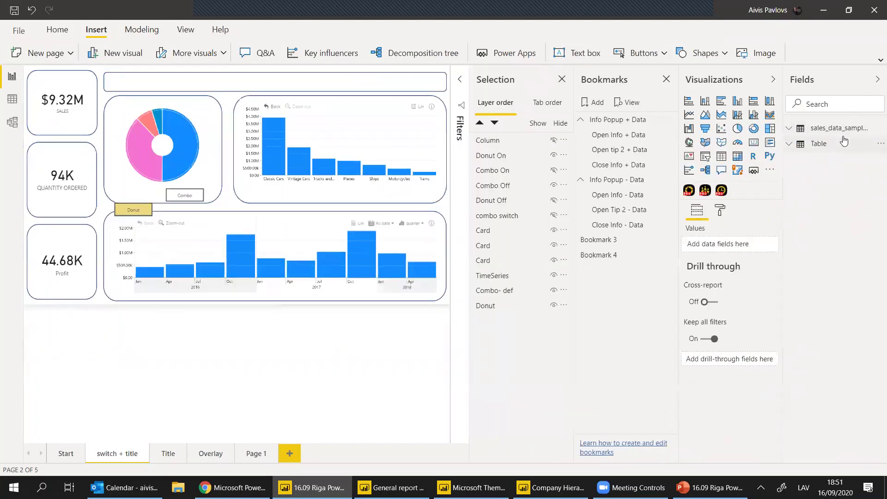
{"action": "left_click", "coordinate": [841, 130]}
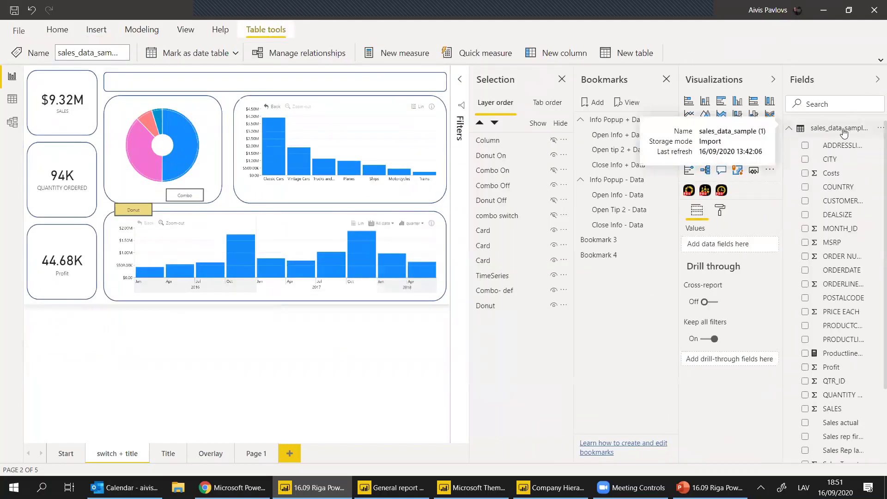
{"action": "left_click", "coordinate": [180, 113]}
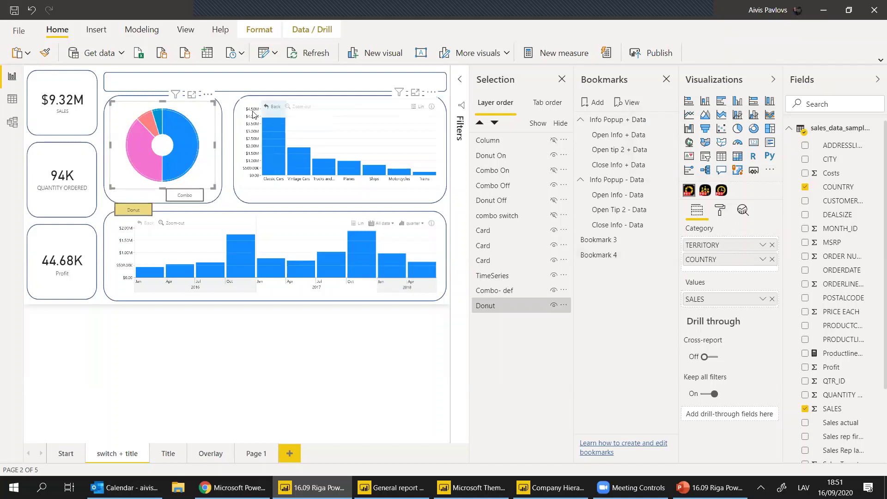
{"action": "left_click", "coordinate": [253, 114]}
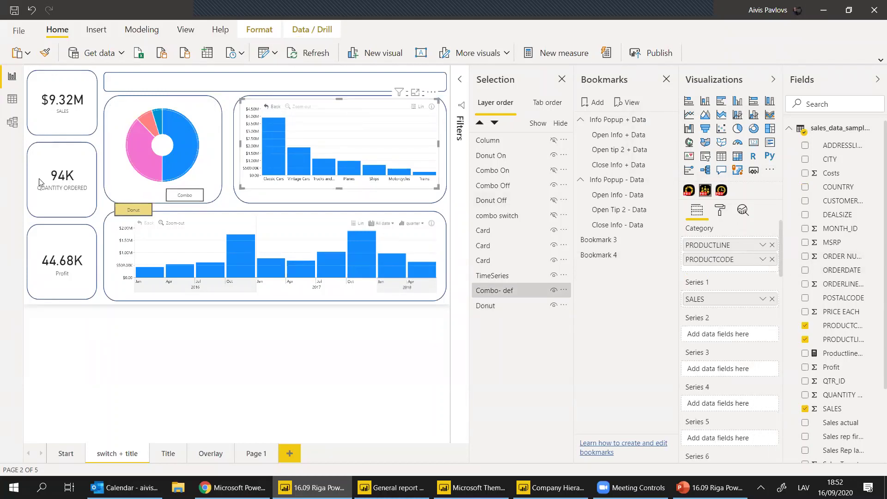
{"action": "left_click", "coordinate": [205, 138]}
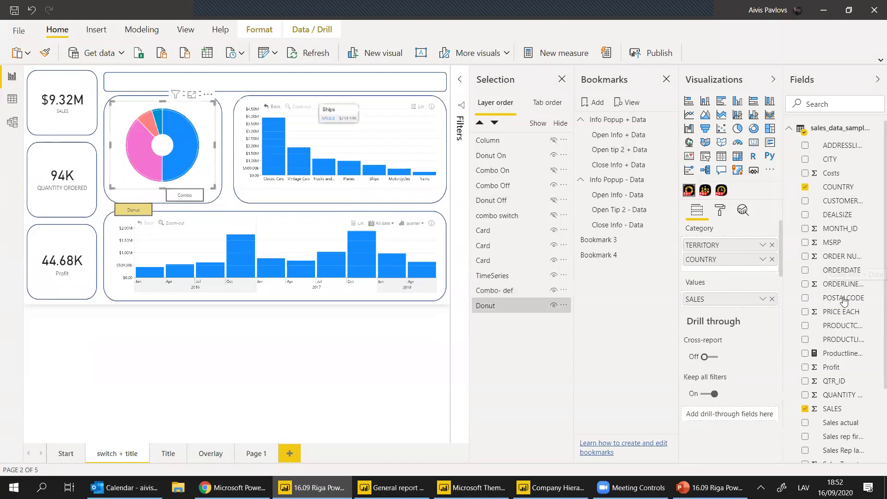
- Delete the Productline title measure from the sales_data_sample table
{"action": "scroll", "coordinate": [844, 301], "scroll_direction": "down", "scroll_amount": 5}
{"action": "right_click", "coordinate": [849, 262]}
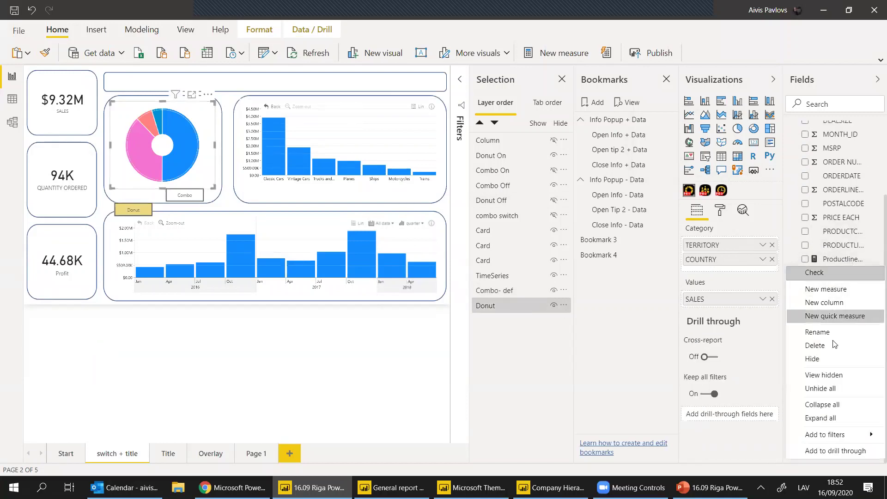
{"action": "left_click", "coordinate": [826, 346]}
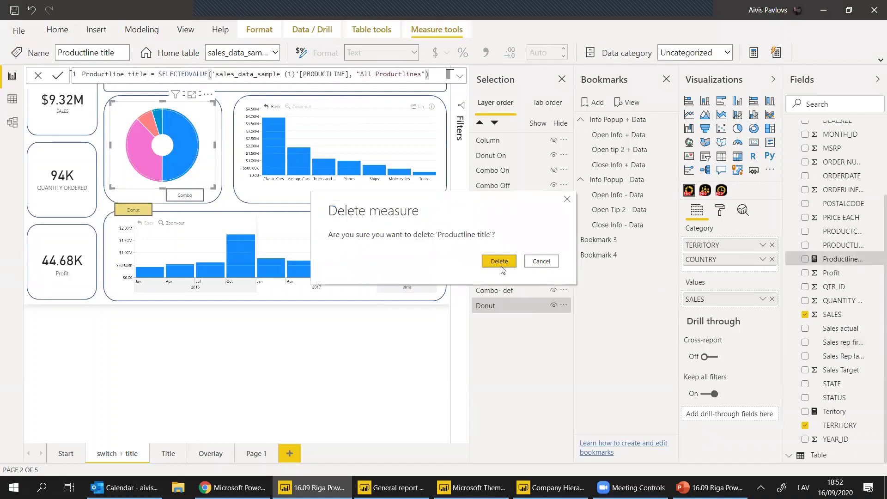
{"action": "left_click", "coordinate": [502, 268]}
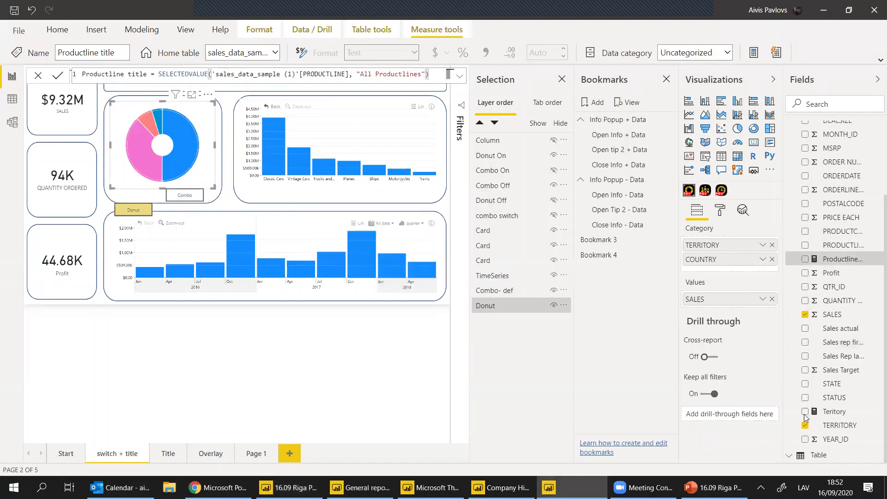
- Delete the Teritory measure from the sales_data_sample table
{"action": "right_click", "coordinate": [835, 413]}
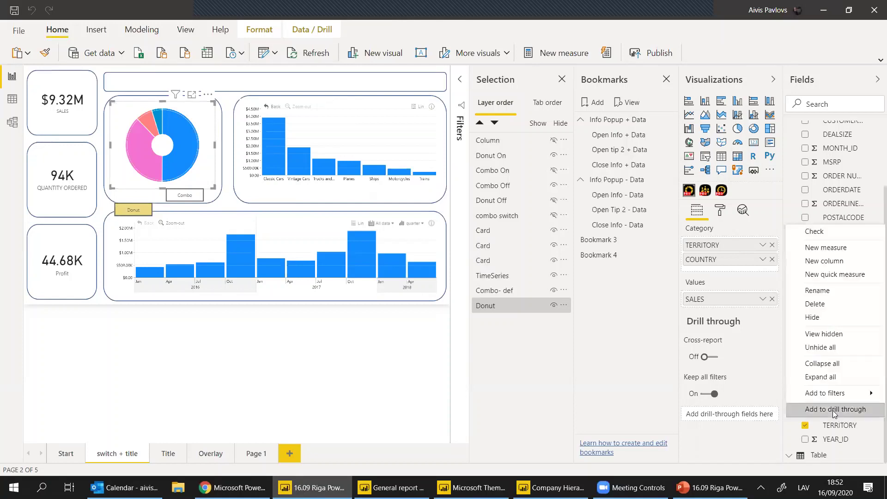
{"action": "left_click", "coordinate": [825, 305]}
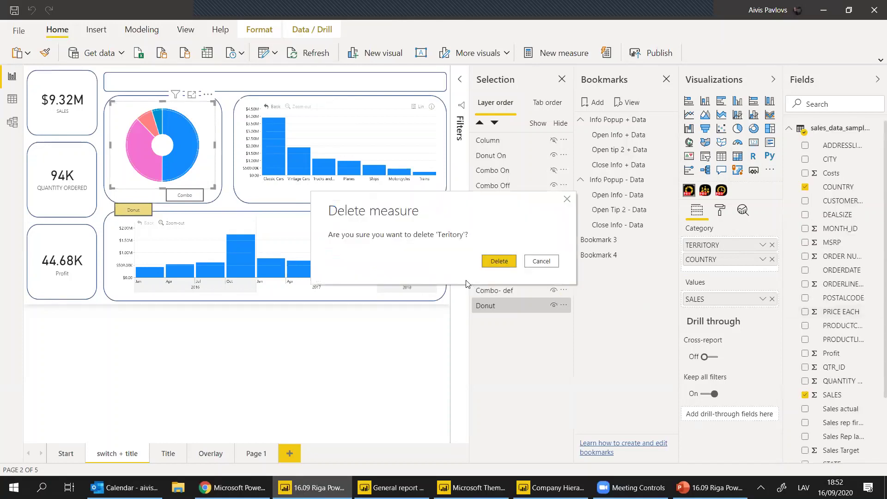
{"action": "left_click", "coordinate": [498, 262]}
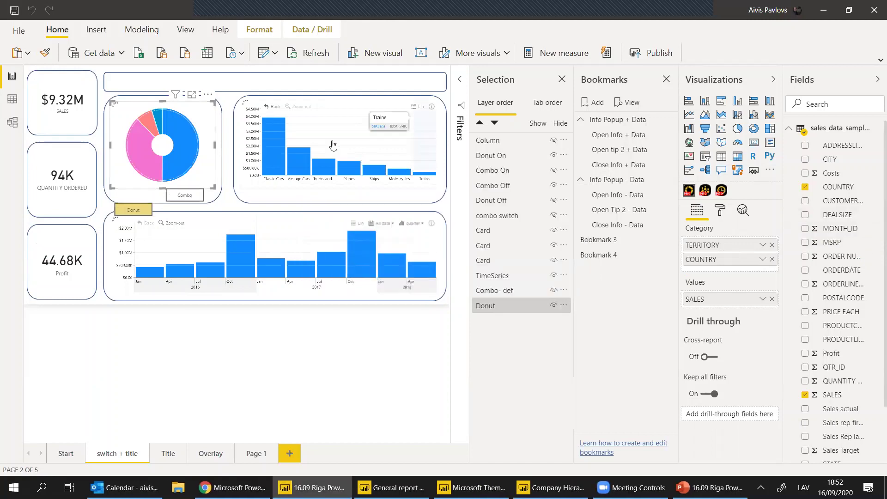
- Add an empty card visual to the page and place it over the left part of the blank title bar
{"action": "left_click", "coordinate": [754, 142]}
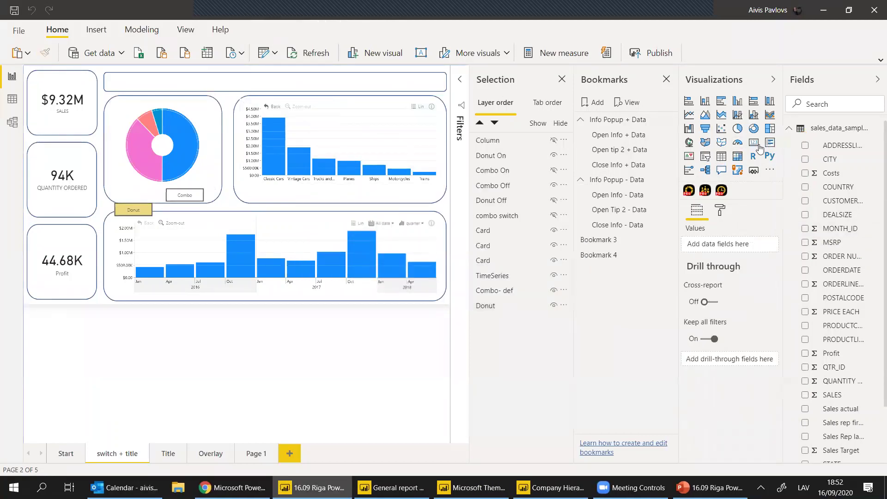
{"action": "left_click_drag", "start_coordinate": [157, 190], "coordinate": [294, 92]}
{"action": "left_click_drag", "start_coordinate": [201, 84], "coordinate": [192, 85]}
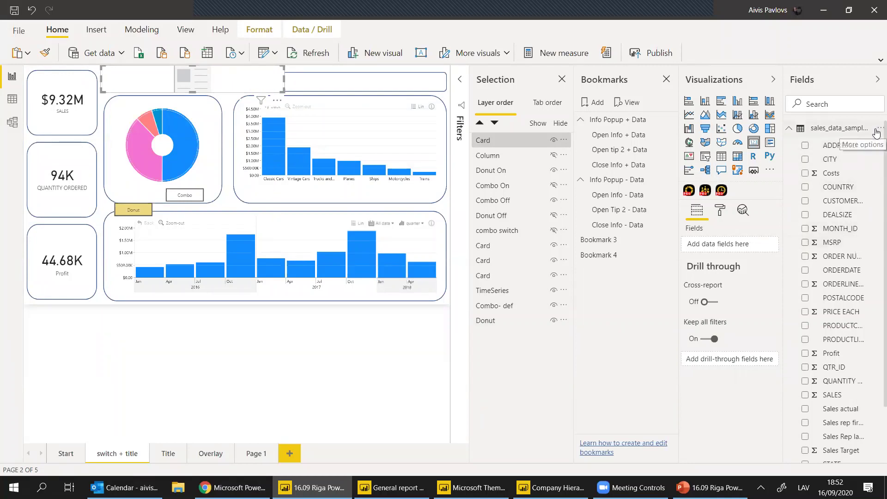
- Start a new measure named Teritory in the sales_data_sample table, using the SELECTEDVALUE function
{"action": "left_click", "coordinate": [876, 129]}
{"action": "left_click", "coordinate": [842, 143]}
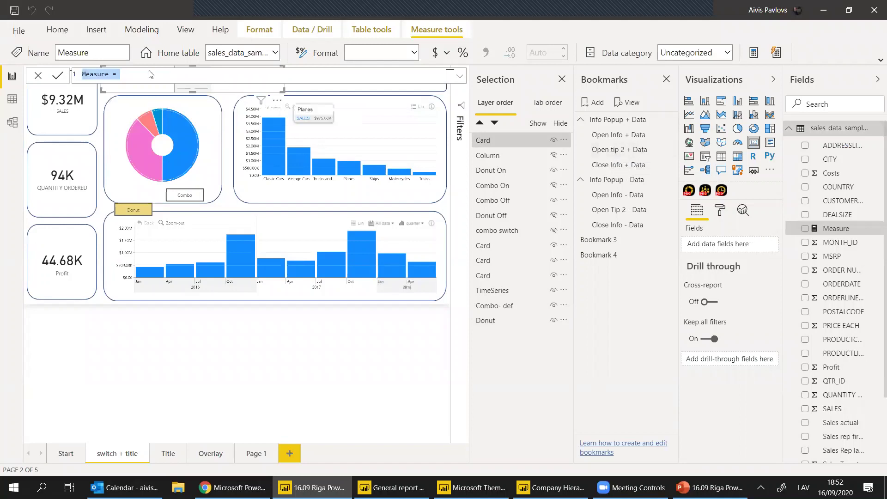
{"action": "left_click", "coordinate": [134, 75]}
{"action": "left_click_drag", "start_coordinate": [134, 75], "coordinate": [72, 86]}
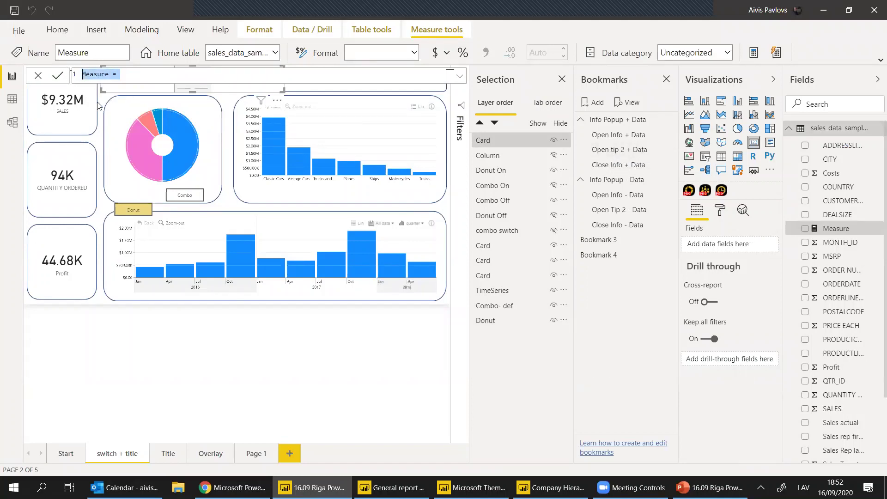
{"action": "type", "text": "Teritoy"}
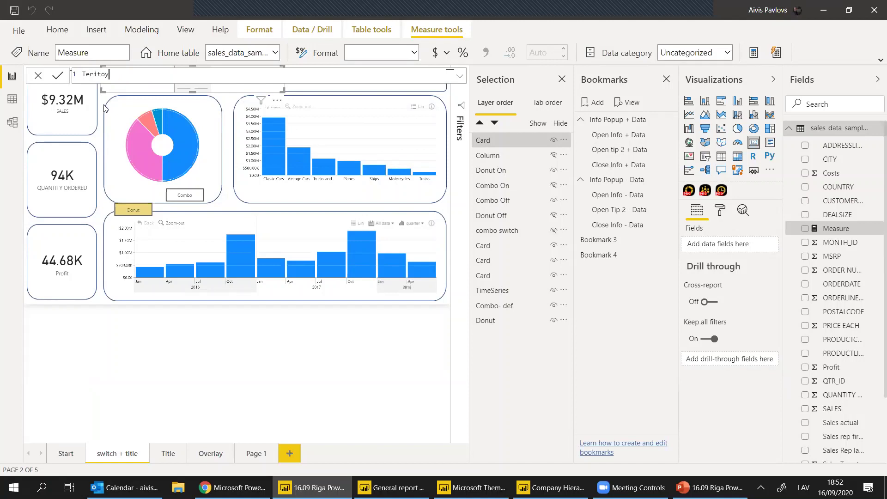
{"action": "key", "text": "BackSpace"}
{"action": "key", "text": "BackSpace"}
{"action": "type", "text": "tory = selec"}
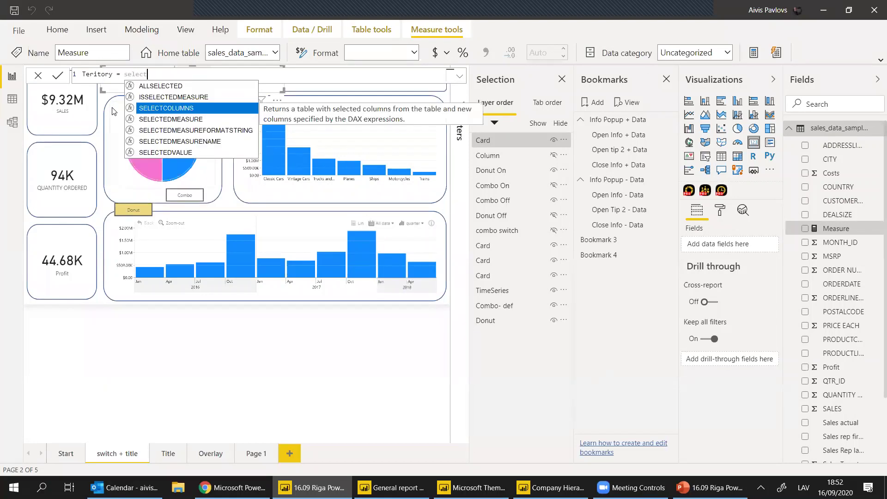
{"action": "type", "text": "t"}
{"action": "key", "text": "Down"}
{"action": "key", "text": "Down"}
{"action": "key", "text": "Down"}
{"action": "key", "text": "Down"}
{"action": "key", "text": "Tab"}
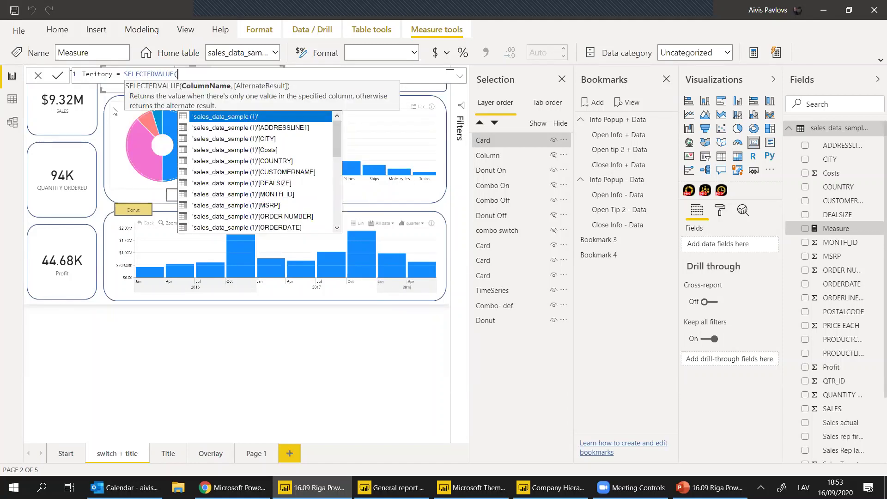
- Have SELECTEDVALUE read the 'sales_data_sample (1)'[TERRITORY] column, with "All Regions" as the alternate result
{"action": "type", "text": "teri"}
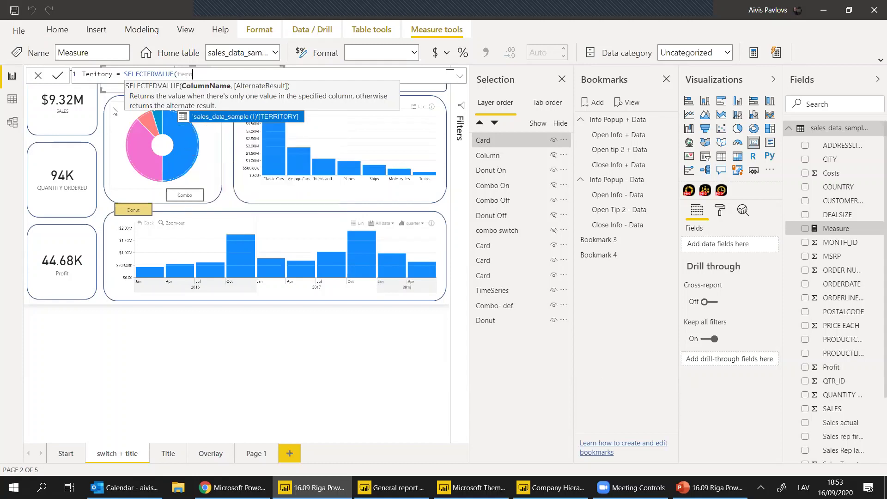
{"action": "key", "text": "BackSpace"}
{"action": "left_click", "coordinate": [277, 119]}
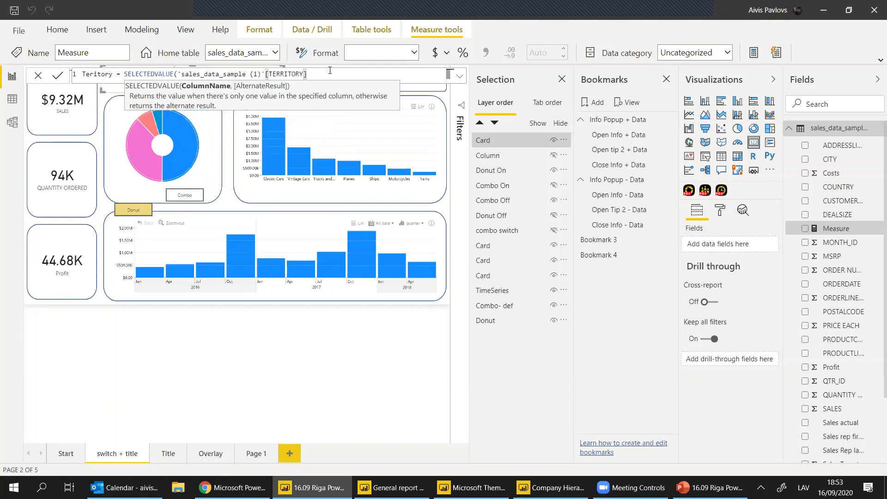
{"action": "type", "text": ", \"All"}
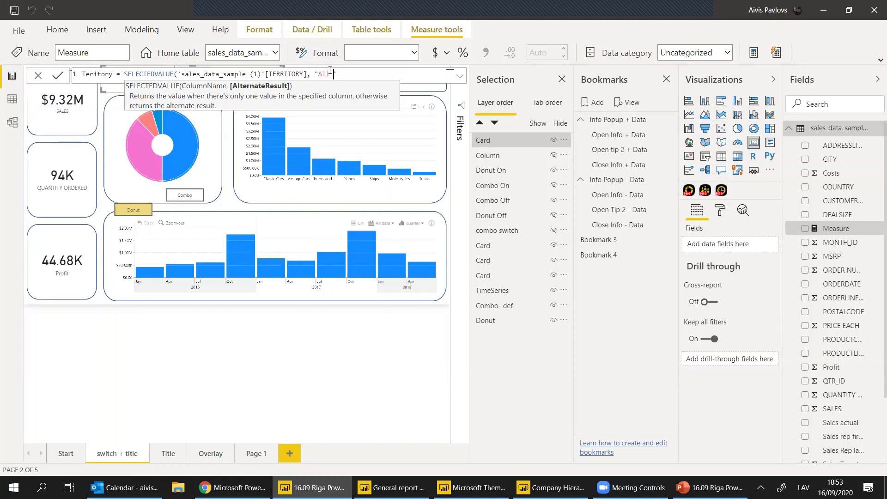
{"action": "type", "text": "rritotr"}
{"action": "key", "text": "BackSpace"}
{"action": "key", "text": "BackSpace"}
{"action": "key", "text": "BackSpace"}
{"action": "key", "text": "BackSpace"}
{"action": "key", "text": "BackSpace"}
{"action": "key", "text": "BackSpace"}
{"action": "key", "text": "BackSpace"}
{"action": "key", "text": "BackSpace"}
{"action": "key", "text": "BackSpace"}
{"action": "key", "text": "BackSpace"}
{"action": "type", "text": "Regions"}
- Rename the territory measure as Regions in its formula, close the formula's parenthesis and commit it
{"action": "double_click", "coordinate": [94, 74]}
{"action": "type", "text": "Regions"}
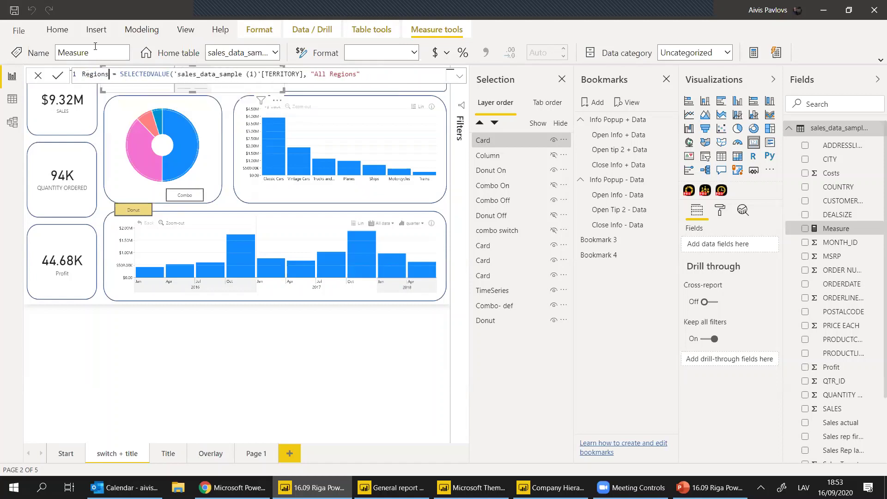
{"action": "left_click", "coordinate": [371, 76]}
{"action": "key", "text": "Return"}
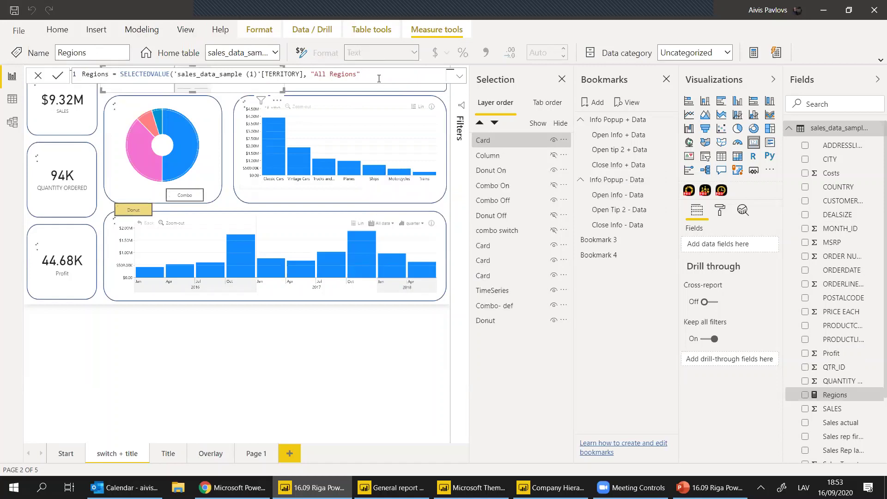
{"action": "type", "text": ")"}
- Start another measure named Productline in the sales_data_sample table, using the SELECTEDVALUE function
{"action": "left_click", "coordinate": [876, 130]}
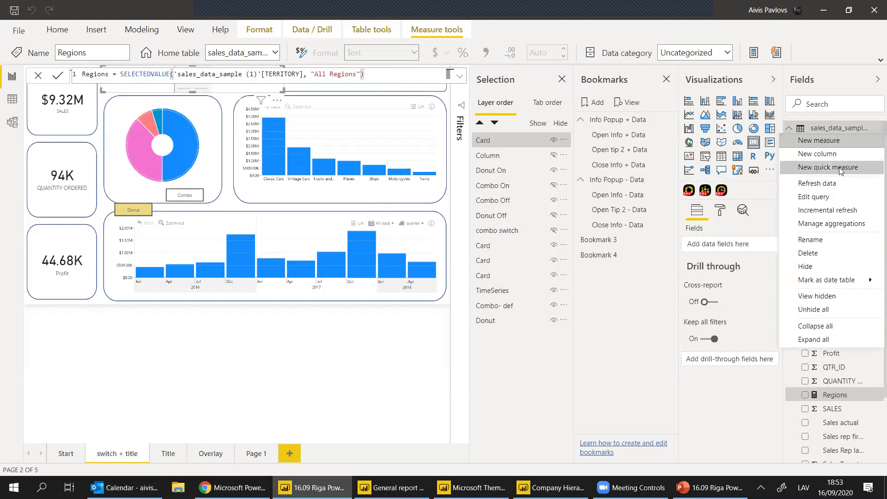
{"action": "left_click", "coordinate": [831, 143]}
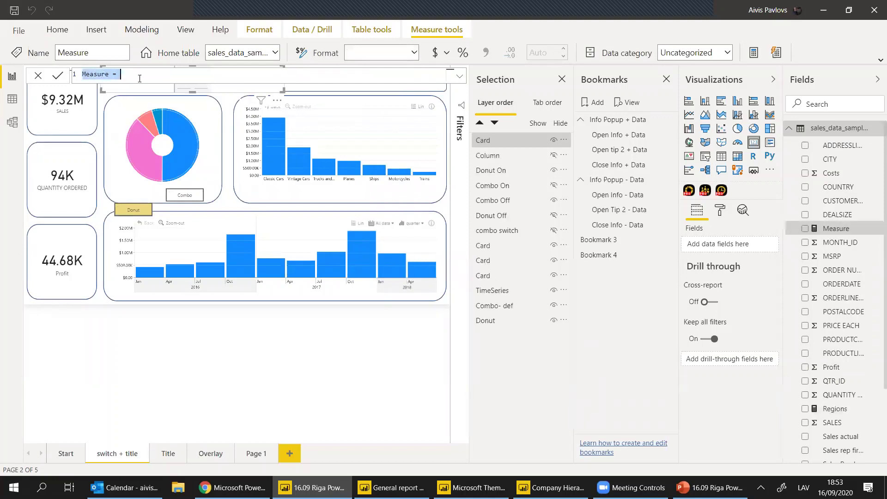
{"action": "type", "text": "Pr"}
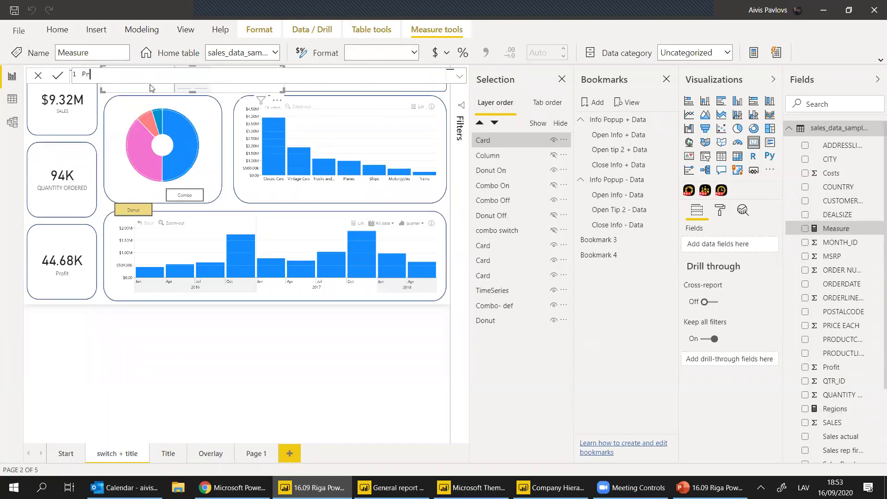
{"action": "type", "text": "oductline = select"}
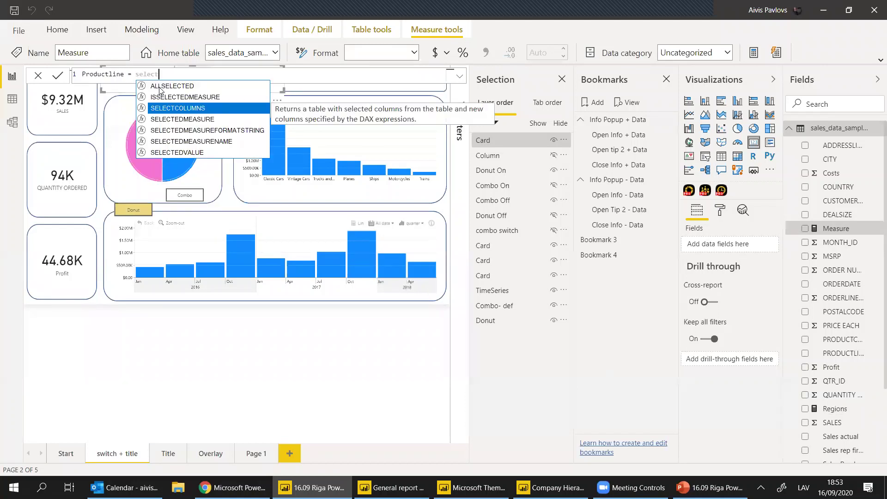
{"action": "key", "text": "Down"}
{"action": "key", "text": "Down"}
{"action": "key", "text": "Down"}
{"action": "key", "text": "Down"}
{"action": "key", "text": "Tab"}
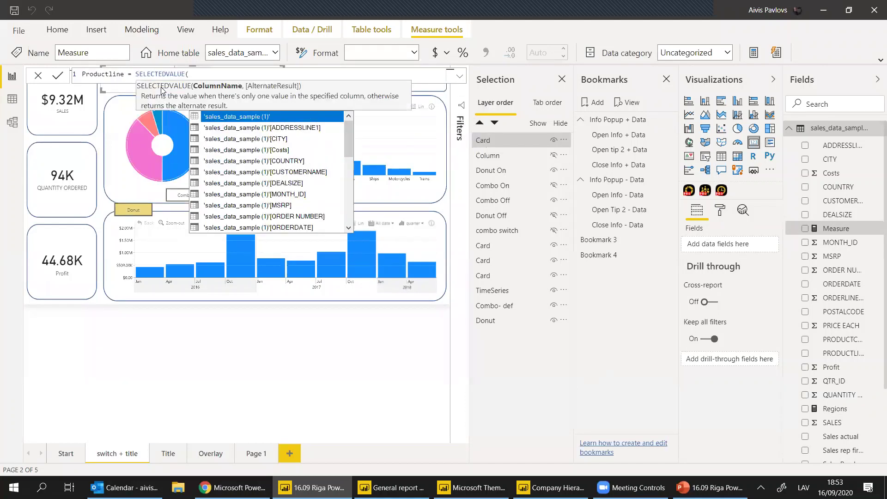
- Complete the formula with 'sales_data_sample (1)'[PRODUCTLINE] and the alternate result "All Productlines", and try to commit the measure
{"action": "type", "text": "prod"}
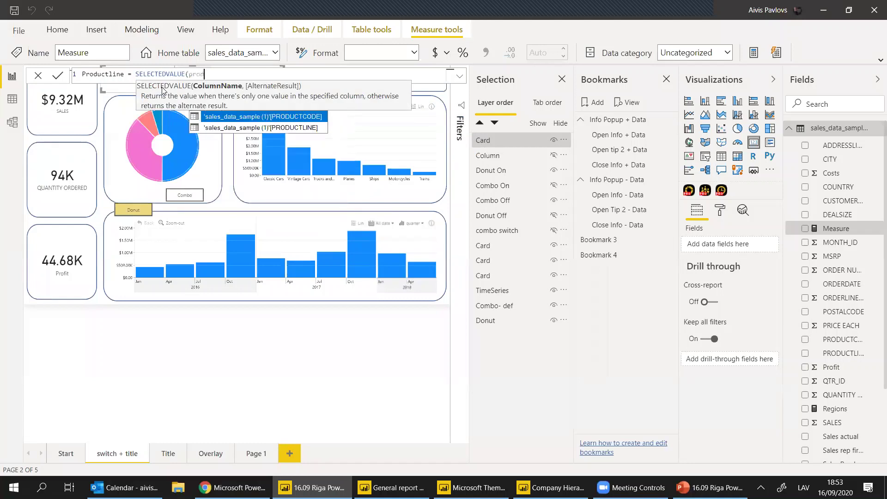
{"action": "key", "text": "Down"}
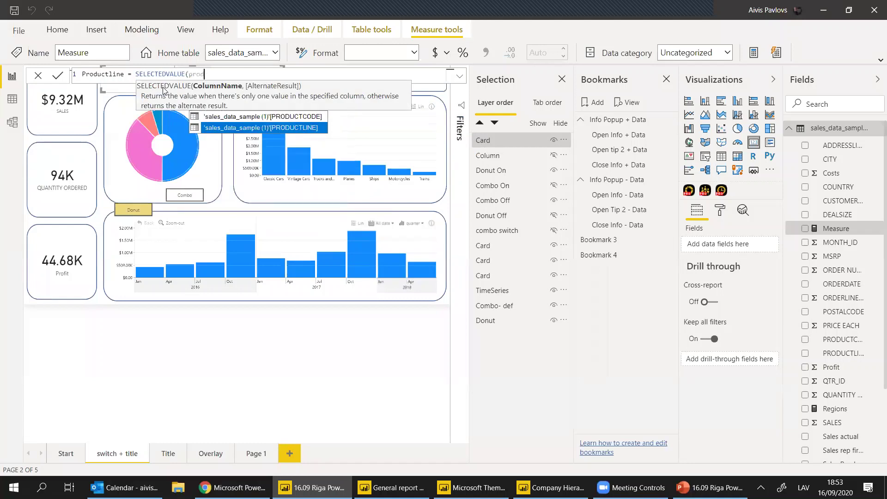
{"action": "left_click", "coordinate": [248, 131]}
{"action": "type", "text": ", "}
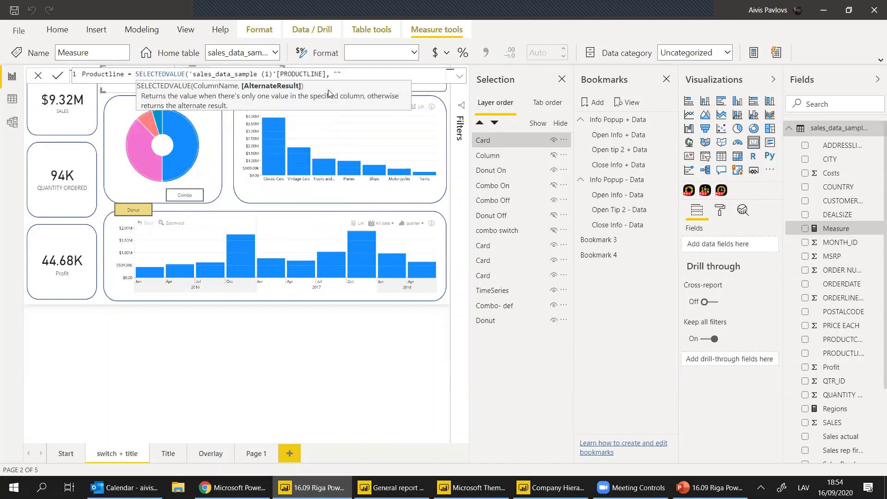
{"action": "type", "text": "\"All Productlines\")"}
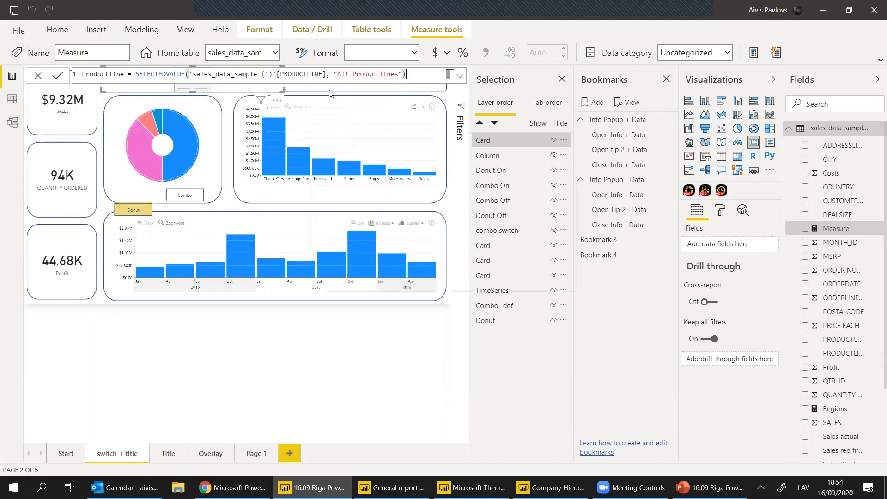
{"action": "key", "text": "Return"}
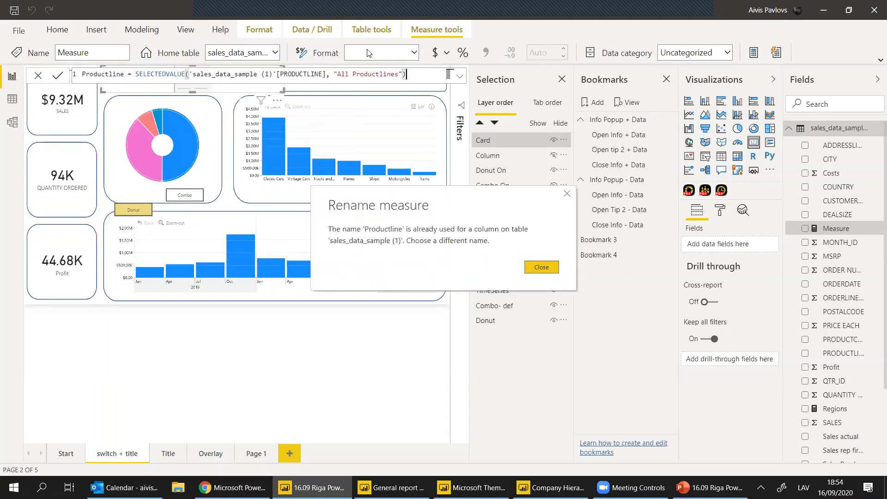
- Change the new measure's name to Productline title in its formula and commit it
{"action": "left_click", "coordinate": [544, 270]}
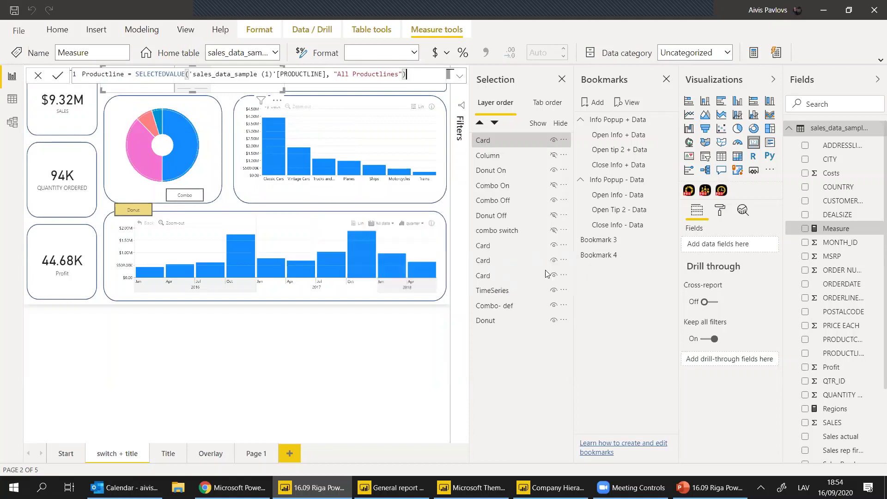
{"action": "left_click", "coordinate": [134, 76]}
{"action": "type", "text": "tit"}
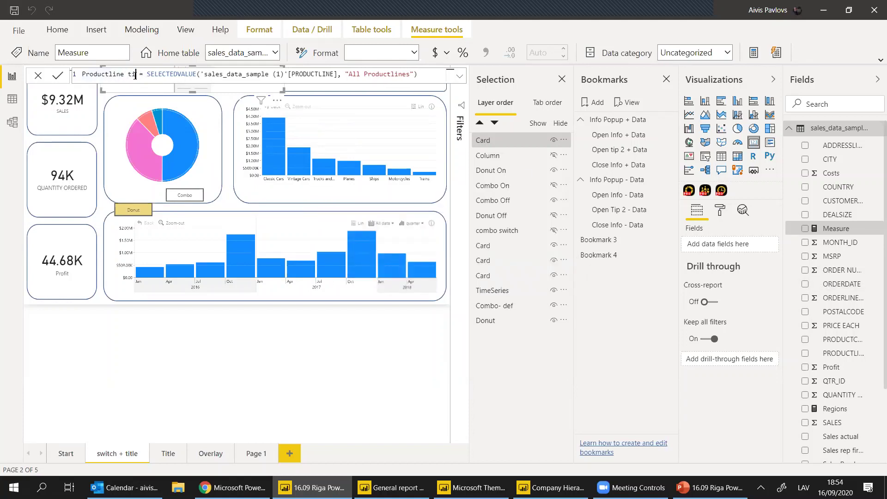
{"action": "type", "text": "le"}
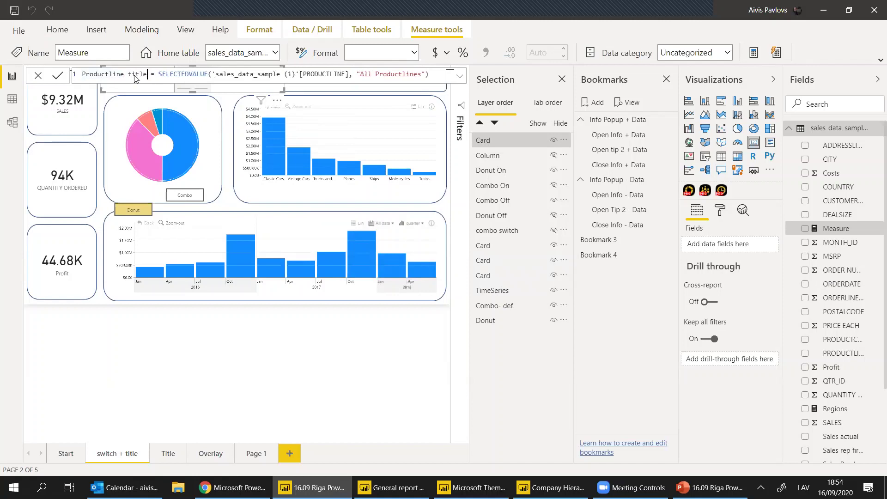
{"action": "key", "text": "Return"}
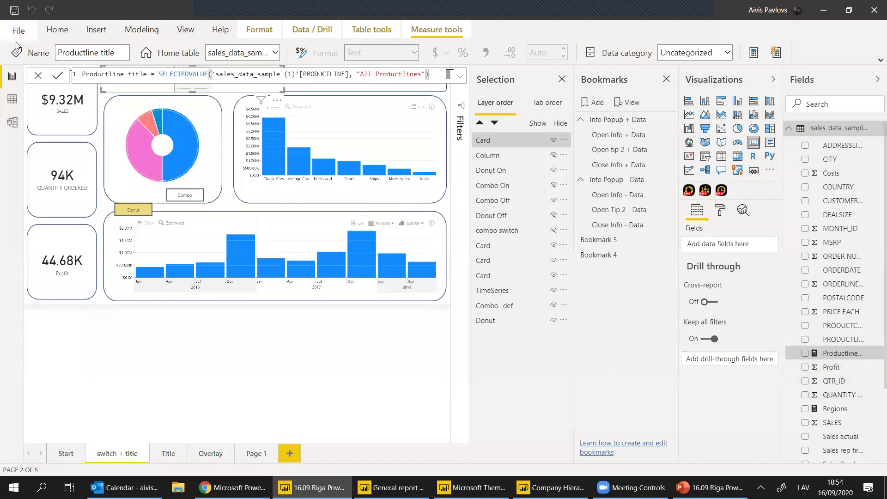
- In the model view, put the Productline title and Regions measures together into a display folder named Title
{"action": "left_click", "coordinate": [12, 121]}
{"action": "left_click", "coordinate": [785, 126]}
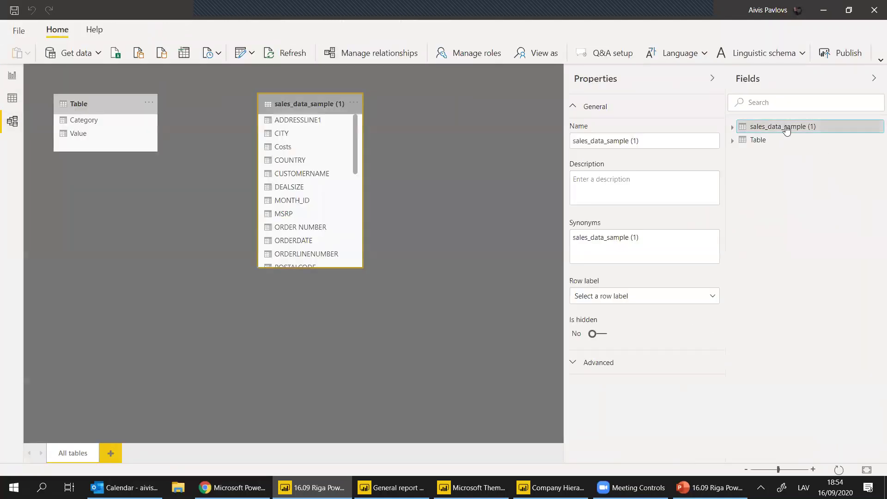
{"action": "left_click", "coordinate": [735, 127]}
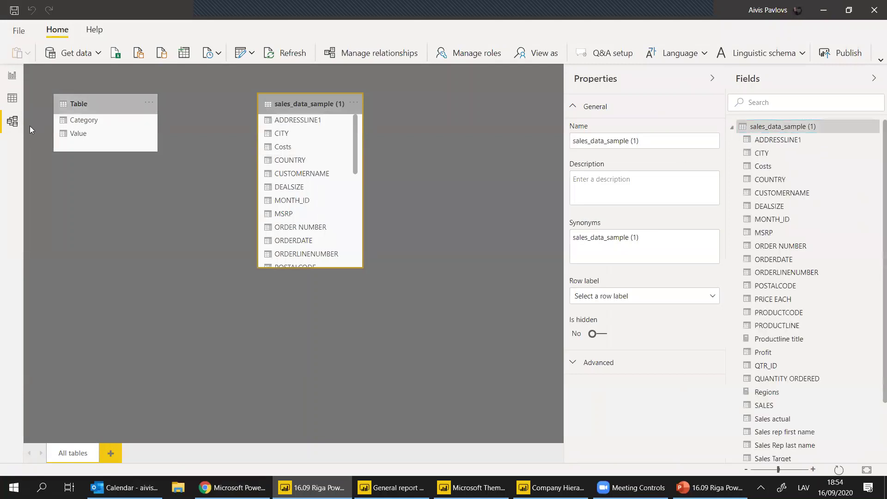
{"action": "scroll", "coordinate": [758, 323], "scroll_direction": "down", "scroll_amount": 2}
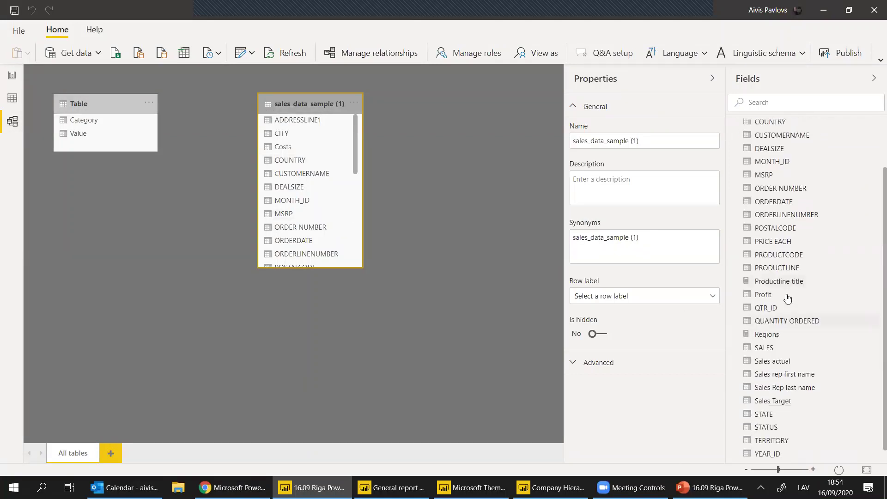
{"action": "left_click", "coordinate": [785, 282]}
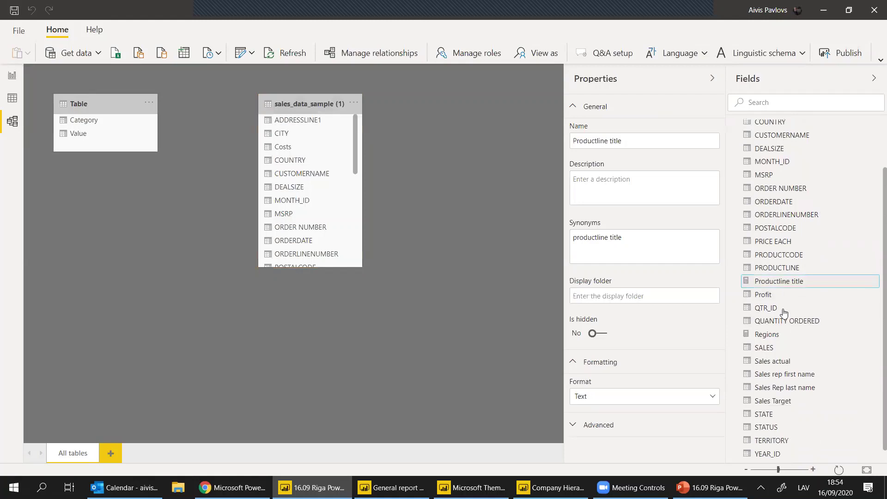
{"action": "left_click", "coordinate": [776, 335], "text": "ctrl"}
{"action": "left_click", "coordinate": [613, 253]}
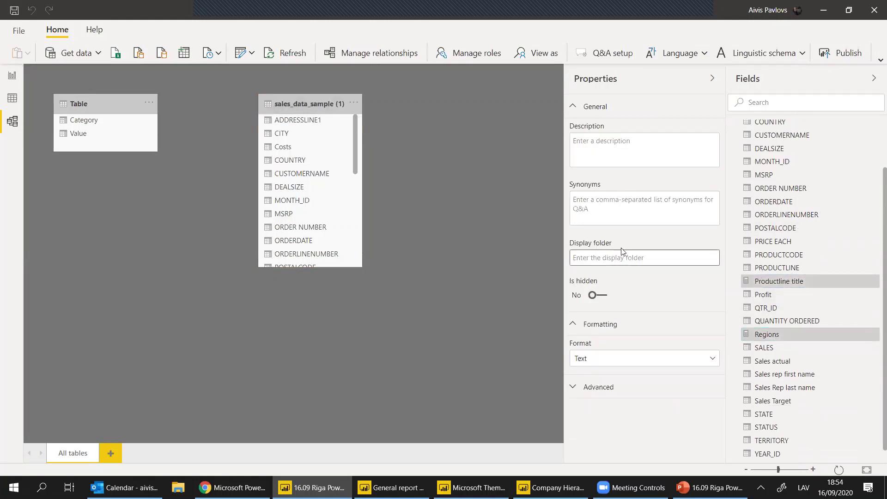
{"action": "type", "text": "Title"}
{"action": "key", "text": "Return"}
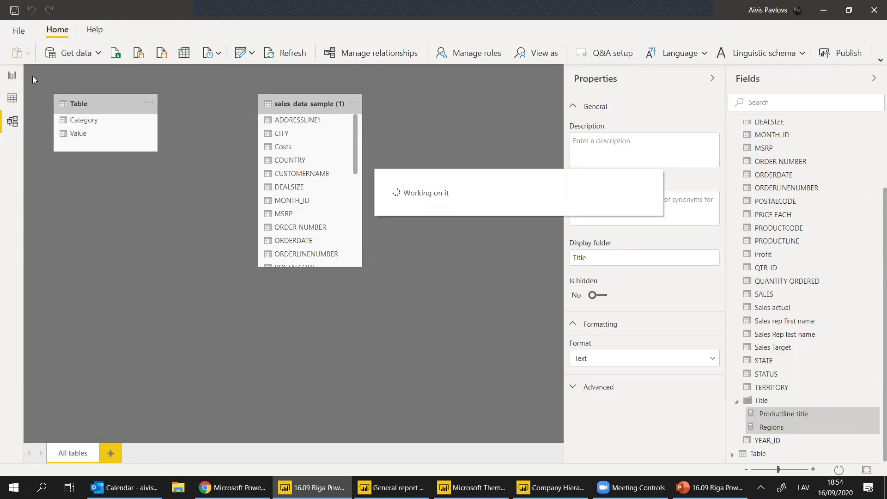
- Return to the report view and check the measures inside the Title display folder
{"action": "left_click", "coordinate": [14, 76]}
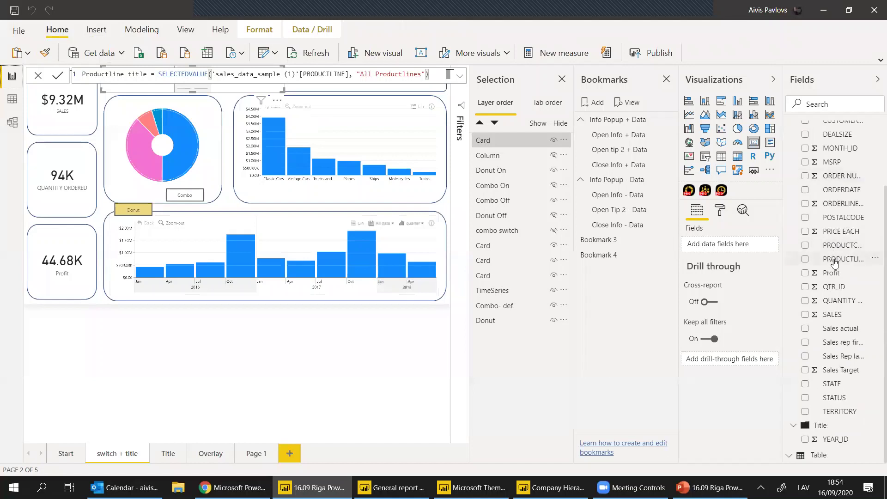
{"action": "left_click", "coordinate": [799, 426]}
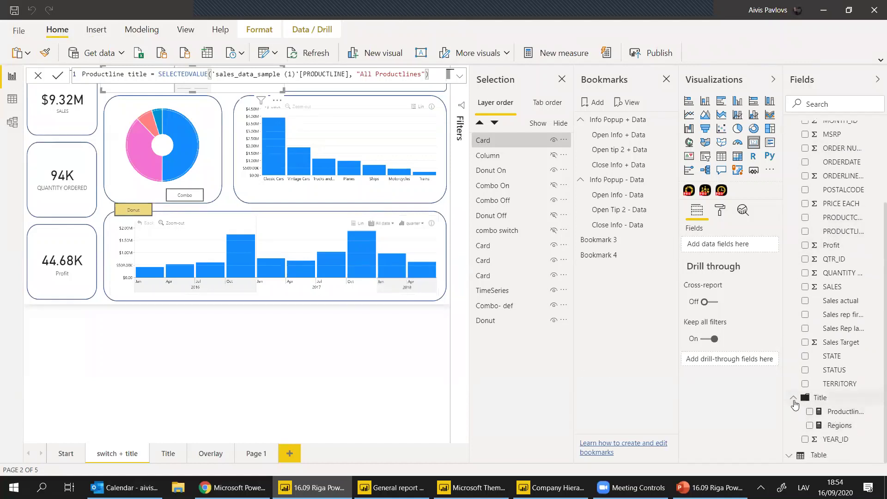
{"action": "left_click", "coordinate": [793, 424]}
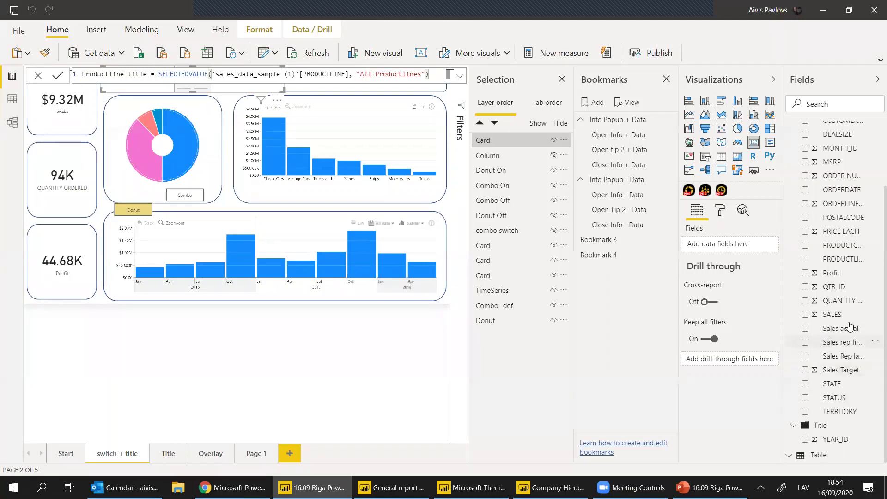
{"action": "scroll", "coordinate": [808, 236], "scroll_direction": "up", "scroll_amount": 3}
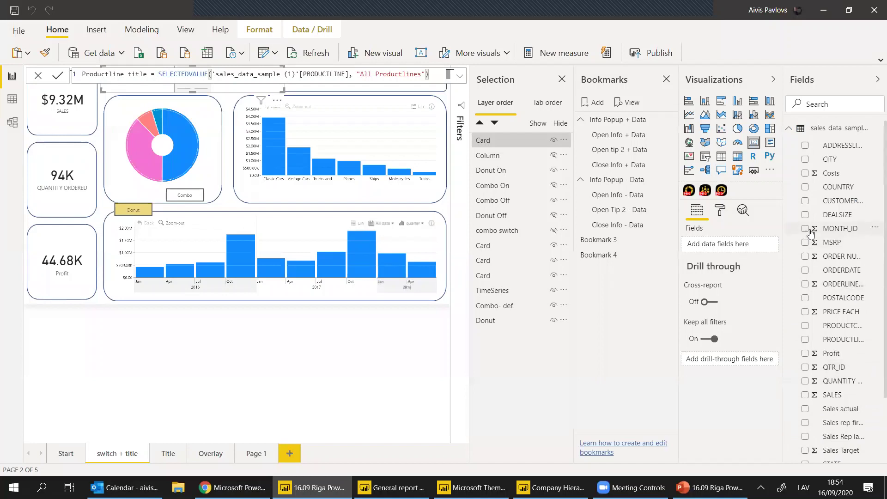
{"action": "scroll", "coordinate": [808, 235], "scroll_direction": "down", "scroll_amount": 3}
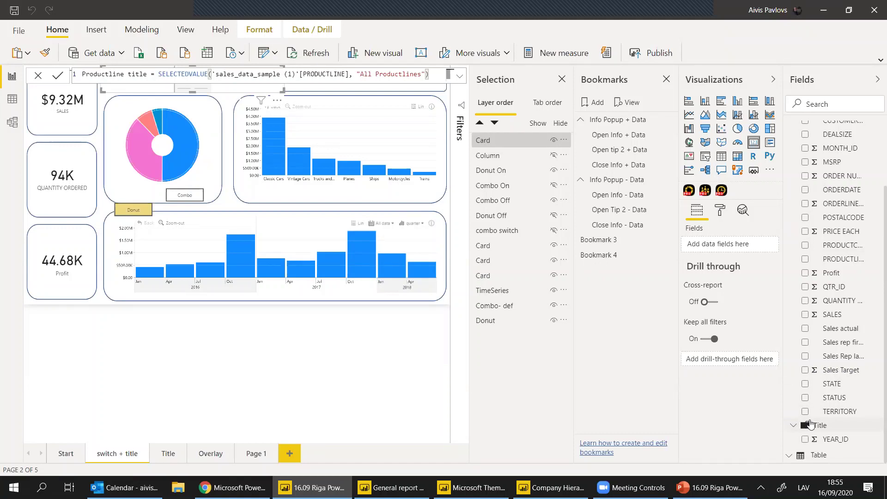
{"action": "scroll", "coordinate": [826, 314], "scroll_direction": "up", "scroll_amount": 3}
{"action": "scroll", "coordinate": [831, 323], "scroll_direction": "down", "scroll_amount": 3}
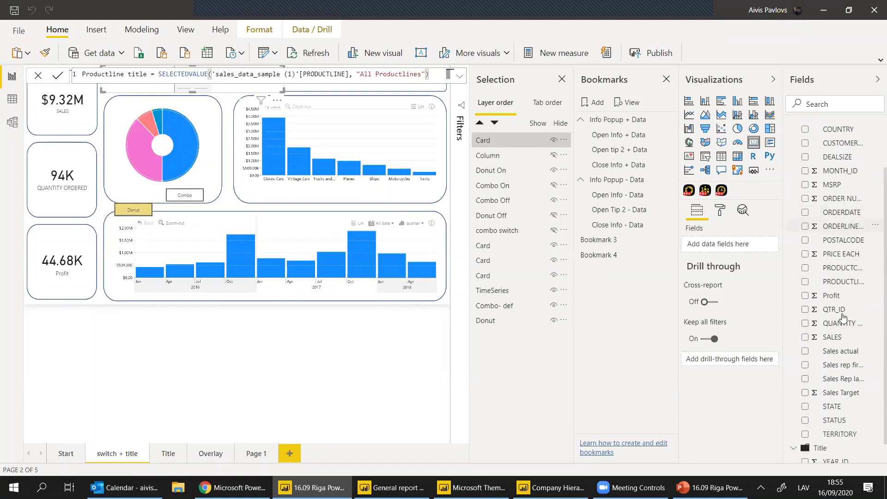
{"action": "scroll", "coordinate": [837, 379], "scroll_direction": "up", "scroll_amount": 3}
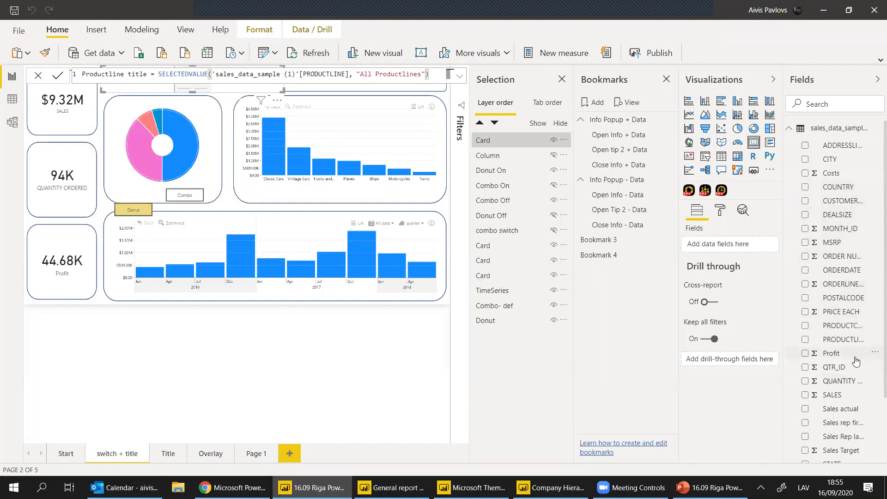
{"action": "scroll", "coordinate": [845, 255], "scroll_direction": "down", "scroll_amount": 3}
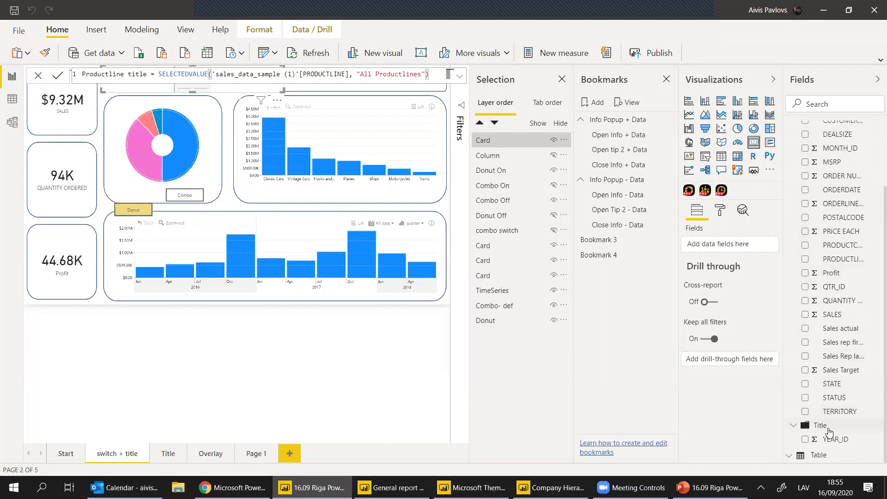
{"action": "scroll", "coordinate": [850, 278], "scroll_direction": "up", "scroll_amount": 3}
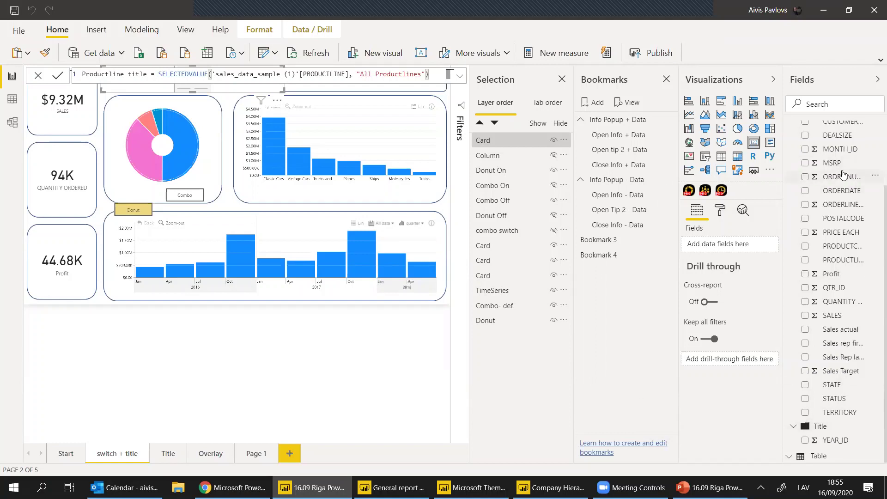
{"action": "left_click", "coordinate": [876, 128]}
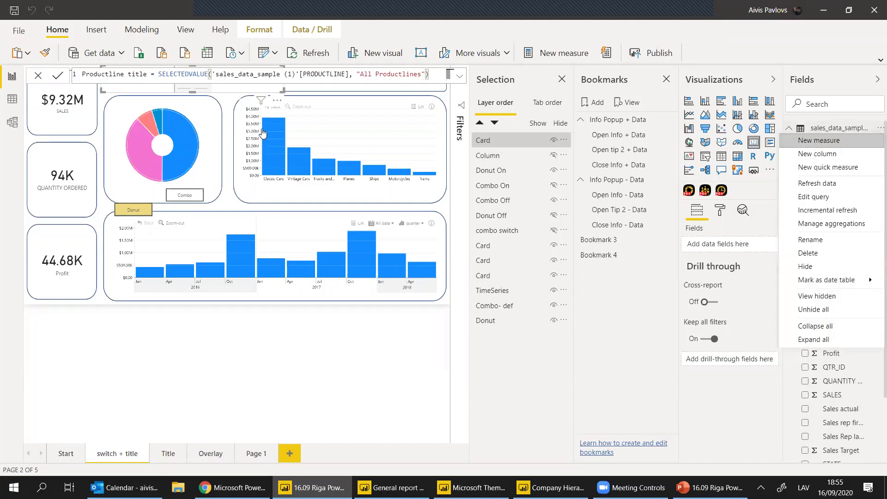
{"action": "left_click", "coordinate": [152, 95]}
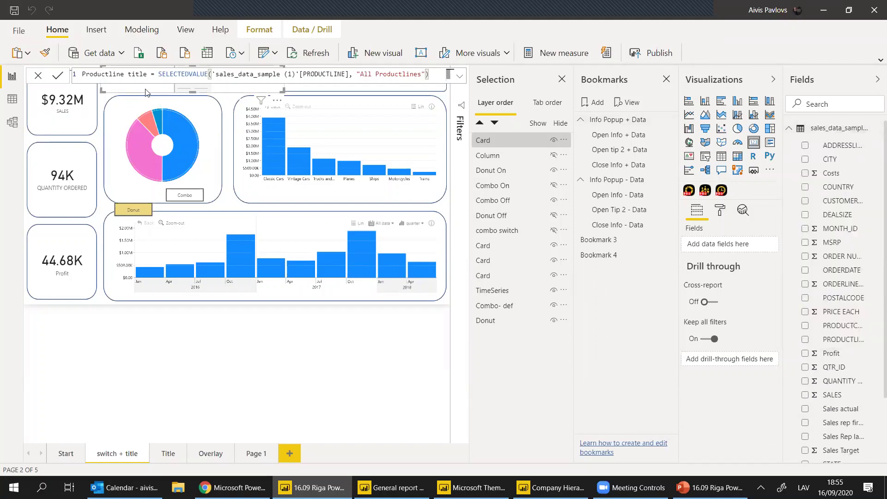
- Close the Selection and Bookmarks panes to widen the canvas, and delete the stray Q&A visual inserted over the column chart
{"action": "left_click", "coordinate": [300, 92]}
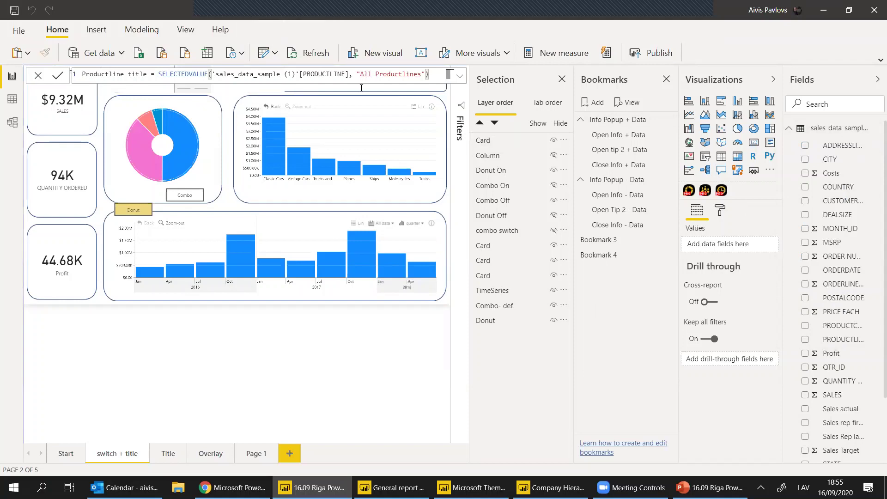
{"action": "left_click", "coordinate": [561, 79]}
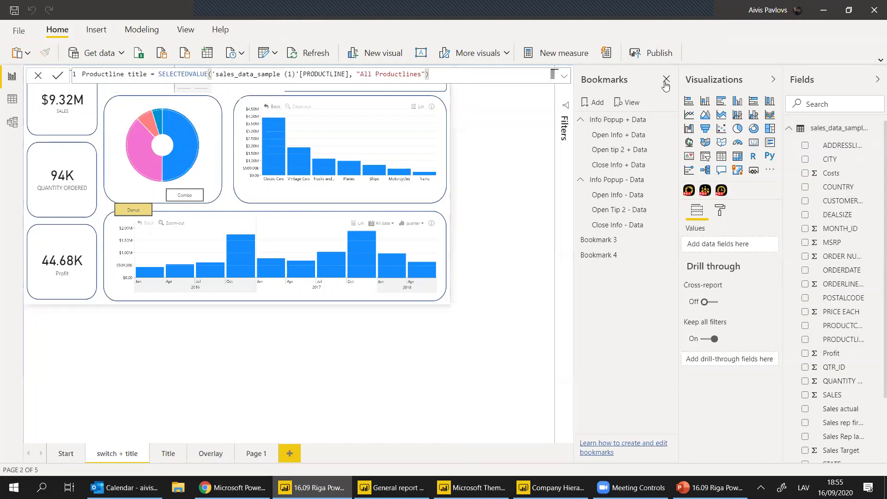
{"action": "left_click", "coordinate": [666, 79]}
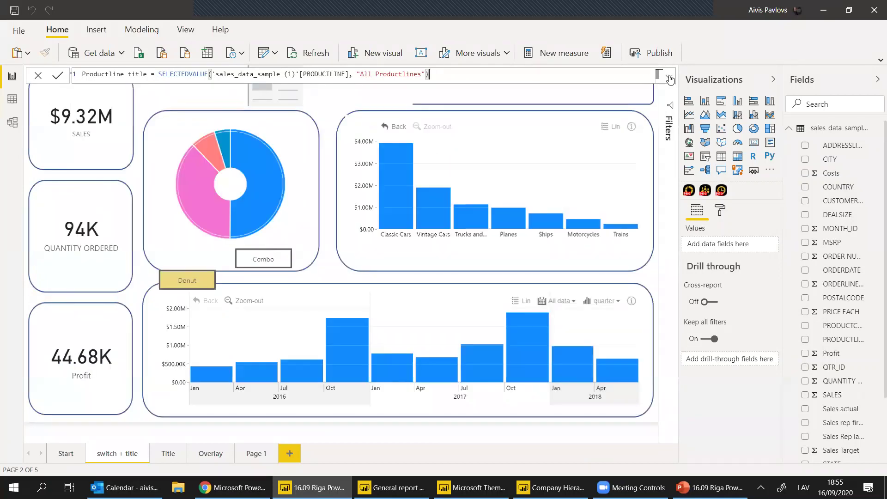
{"action": "double_click", "coordinate": [652, 123]}
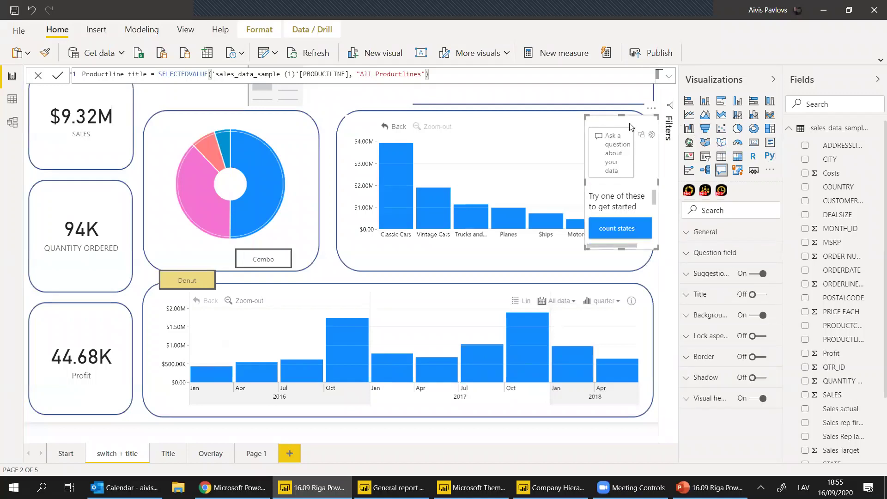
{"action": "key", "text": "Delete"}
- Duplicate the empty title card and arrange the two cards side by side above the donut and column charts
{"action": "left_click", "coordinate": [304, 106]}
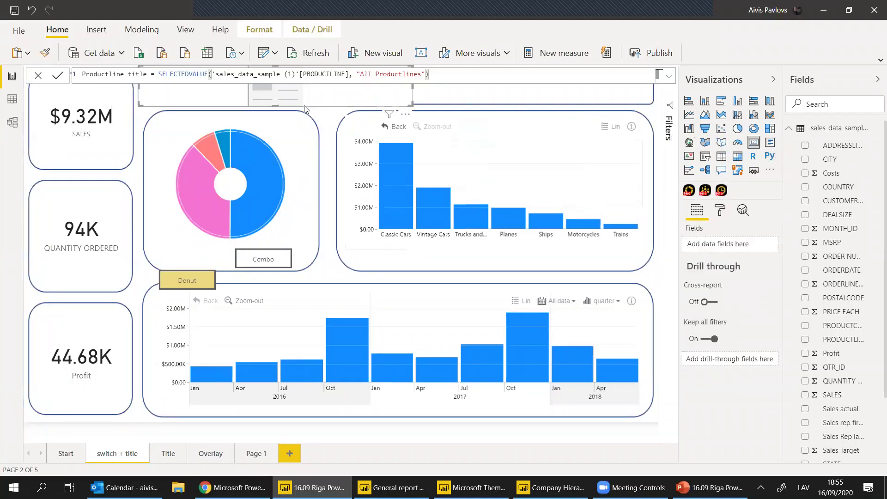
{"action": "left_click_drag", "start_coordinate": [301, 105], "coordinate": [292, 87]}
{"action": "left_click_drag", "start_coordinate": [291, 81], "coordinate": [504, 81]}
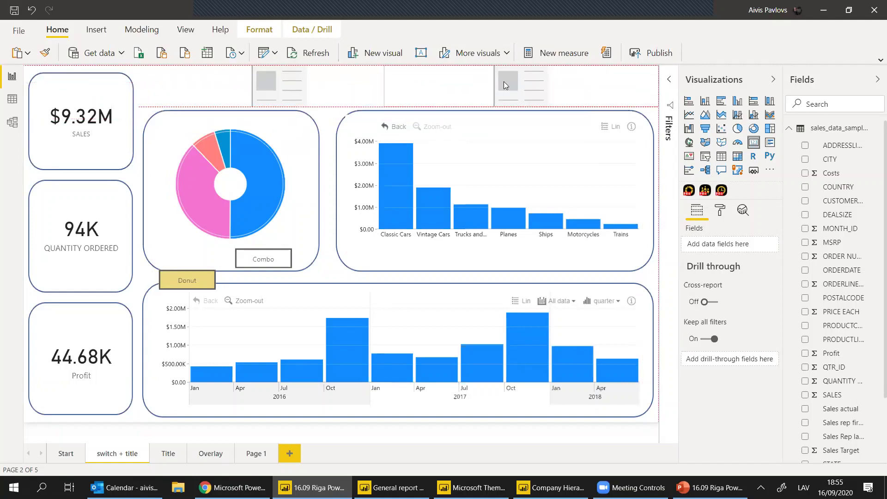
{"action": "left_click_drag", "start_coordinate": [407, 89], "coordinate": [390, 90]}
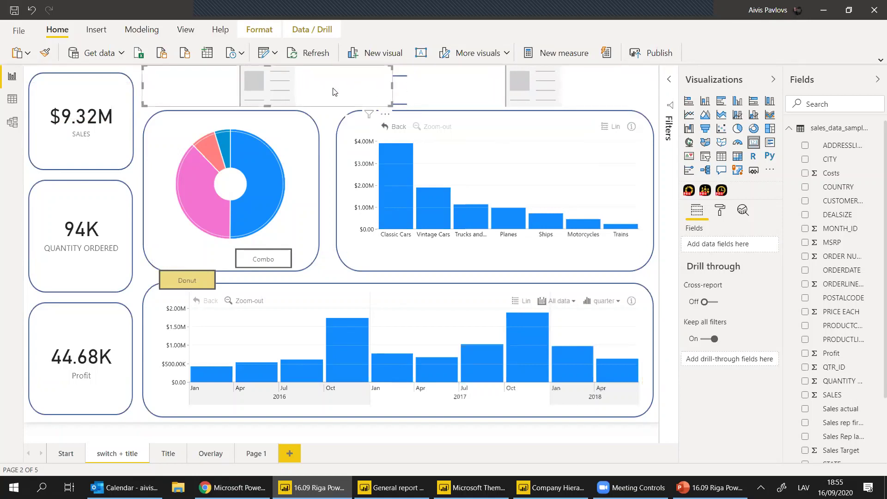
- Add the Regions measure to the card above the donut chart and the Productline title measure to the card above the column chart
{"action": "scroll", "coordinate": [853, 417], "scroll_direction": "down", "scroll_amount": 3}
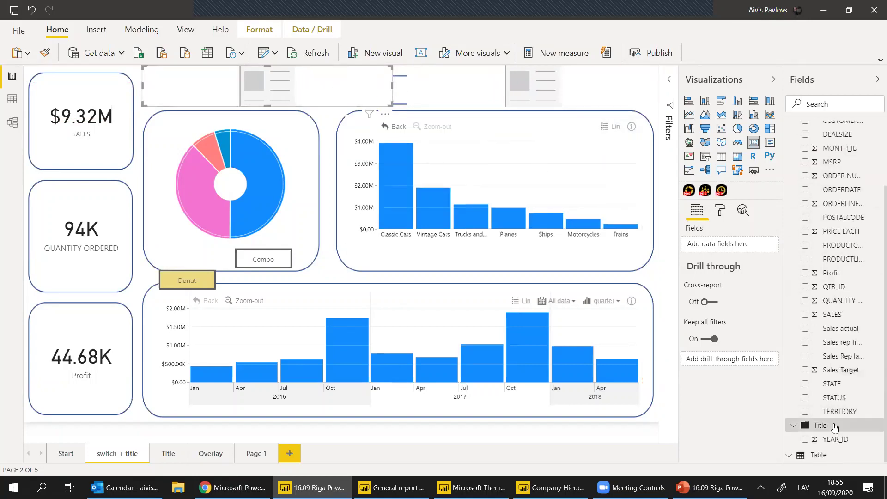
{"action": "left_click", "coordinate": [794, 430]}
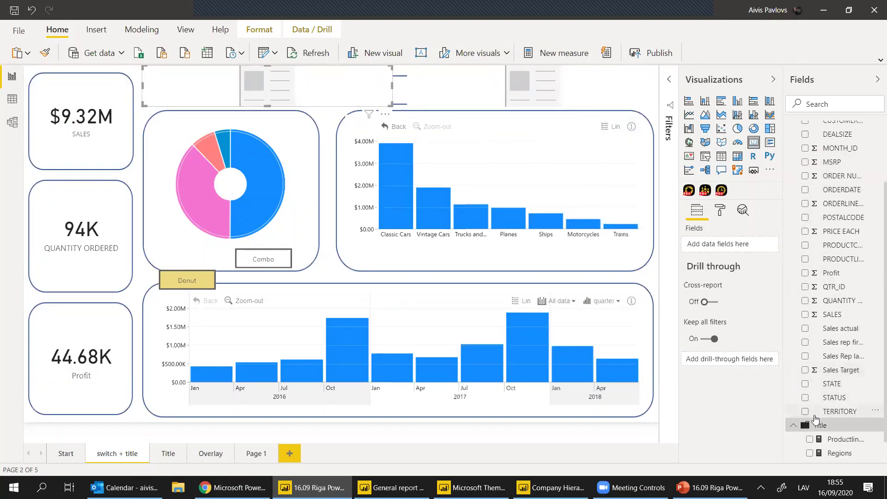
{"action": "scroll", "coordinate": [833, 427], "scroll_direction": "down", "scroll_amount": 1}
{"action": "left_click_drag", "start_coordinate": [834, 428], "coordinate": [713, 250]}
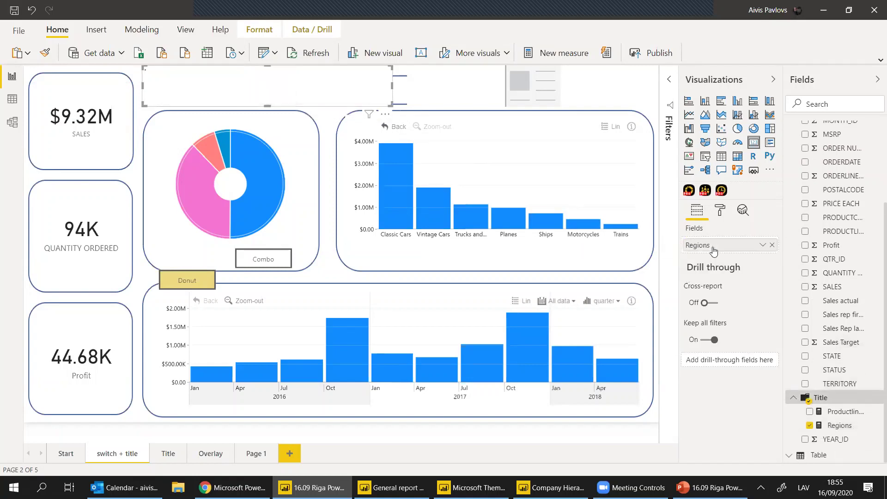
{"action": "left_click", "coordinate": [466, 104]}
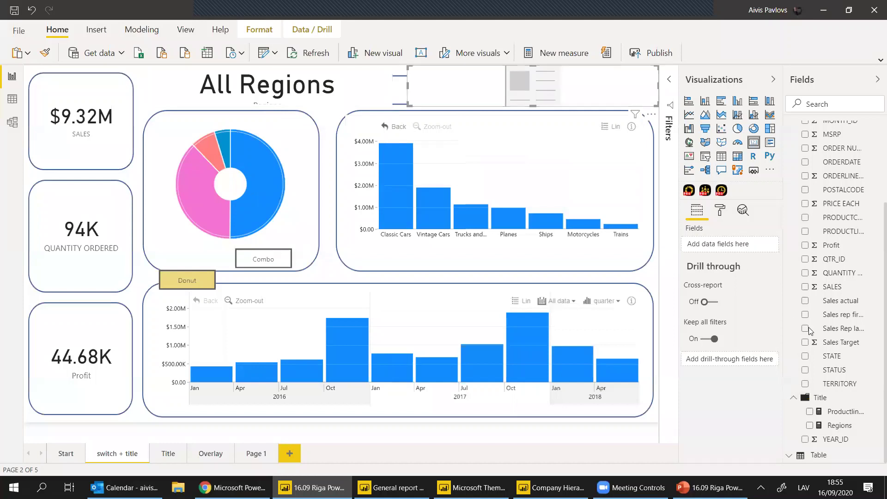
{"action": "left_click_drag", "start_coordinate": [834, 413], "coordinate": [715, 245]}
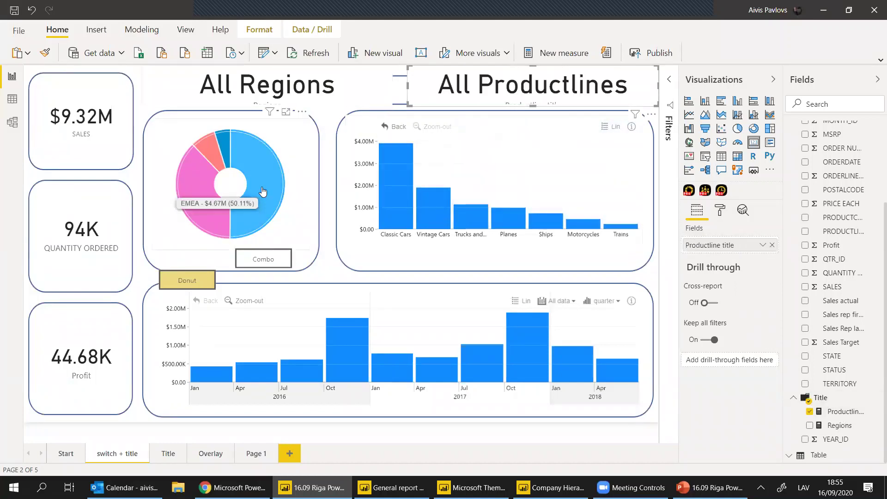
- Test the title cards by drilling into EMEA on the donut and Vintage Cars on the column chart, and drill both charts back up
{"action": "left_click", "coordinate": [223, 212]}
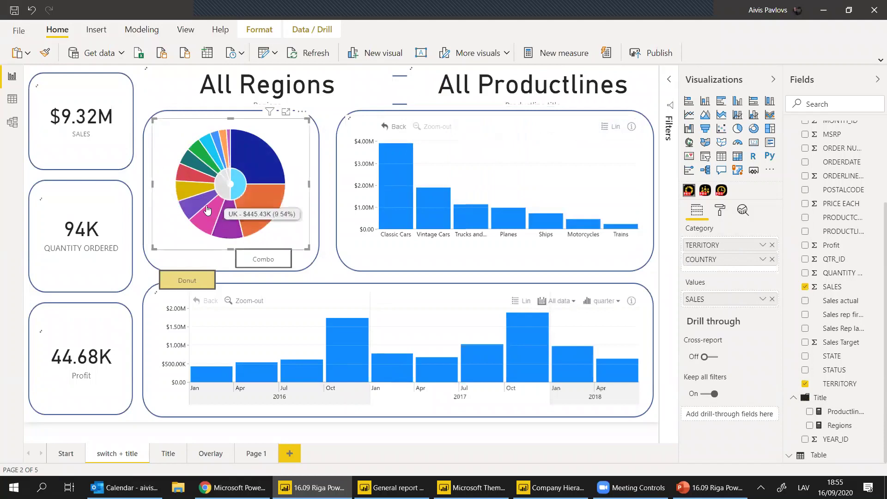
{"action": "left_click", "coordinate": [224, 213]}
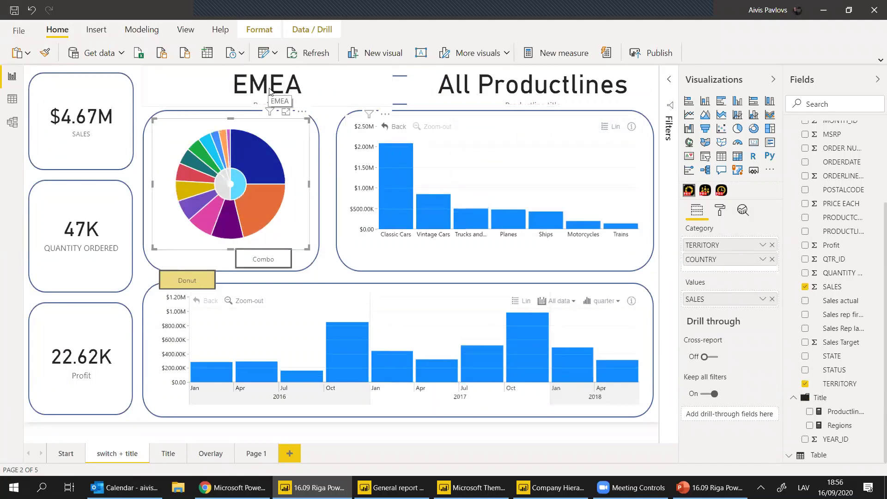
{"action": "left_click", "coordinate": [433, 212]}
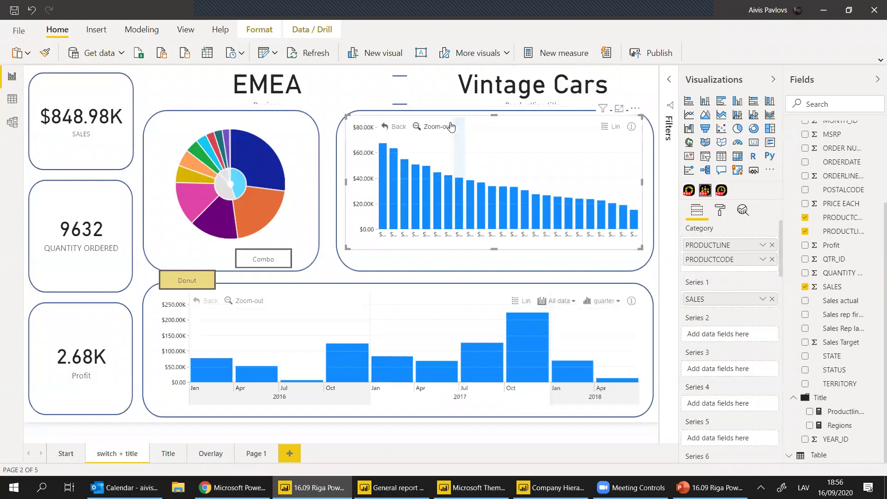
{"action": "left_click", "coordinate": [394, 127]}
{"action": "left_click", "coordinate": [228, 184]}
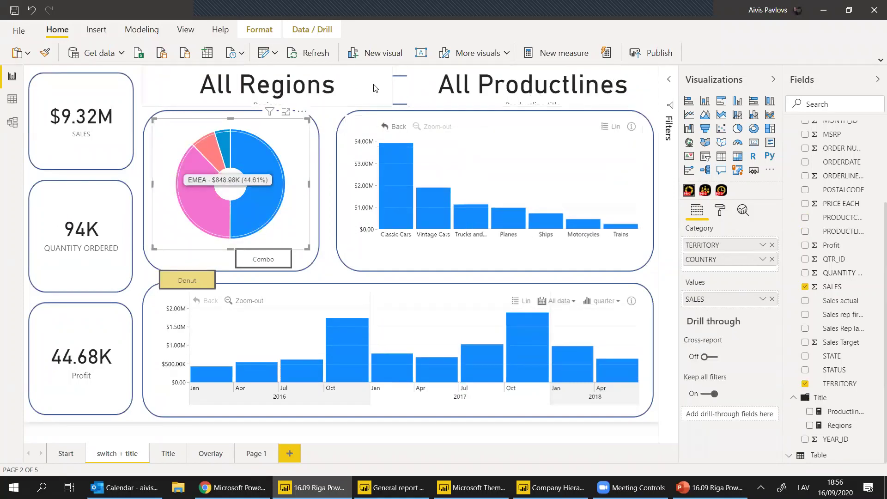
- Start a new measure named Title for report in the sales_data_sample table, using the COMBINEVALUES function
{"action": "scroll", "coordinate": [852, 215], "scroll_direction": "up", "scroll_amount": 3}
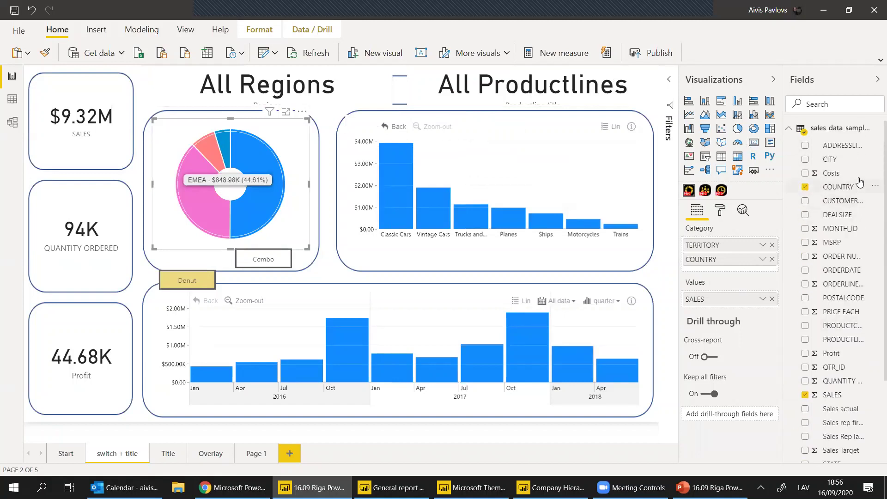
{"action": "left_click", "coordinate": [875, 129]}
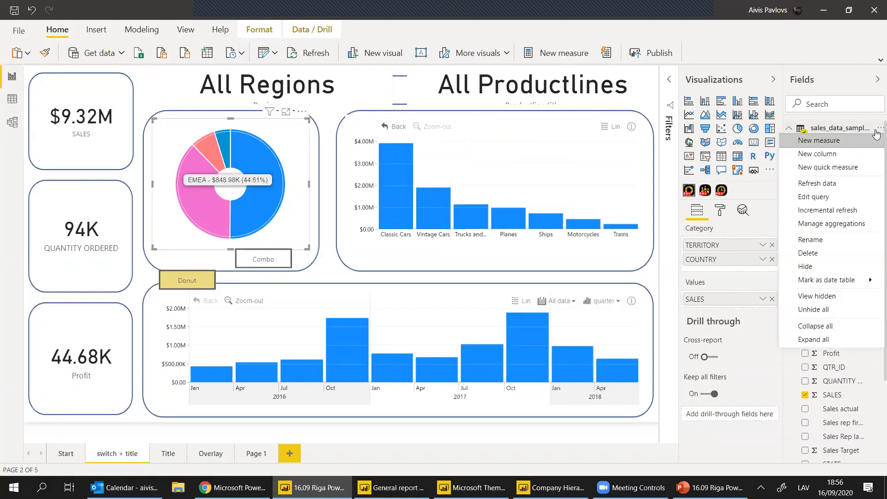
{"action": "left_click", "coordinate": [861, 141]}
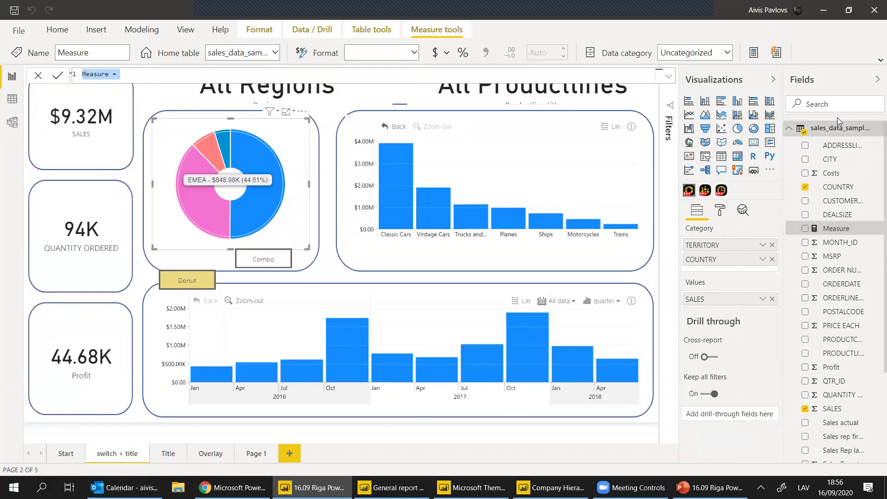
{"action": "type", "text": "Title "}
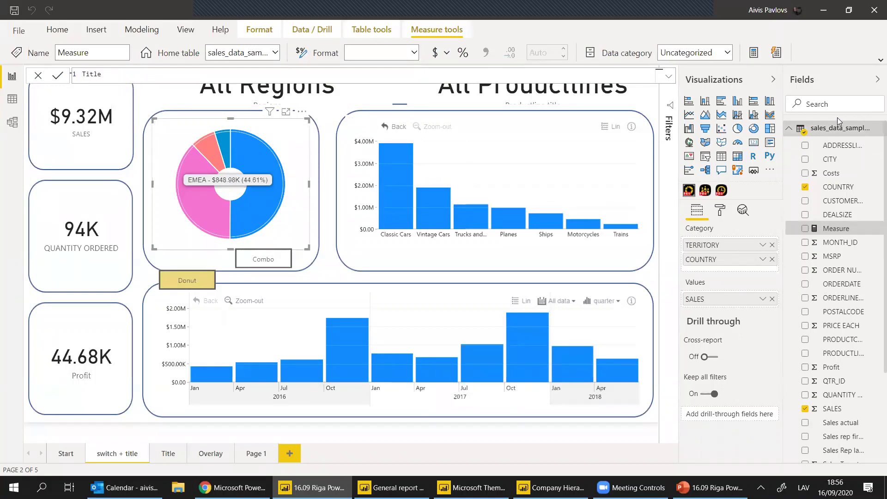
{"action": "type", "text": "for report = combine"}
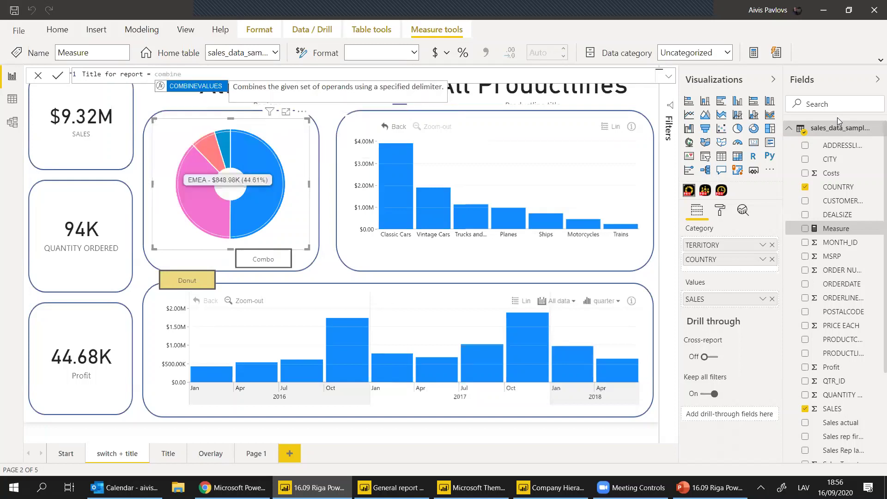
{"action": "key", "text": "Tab"}
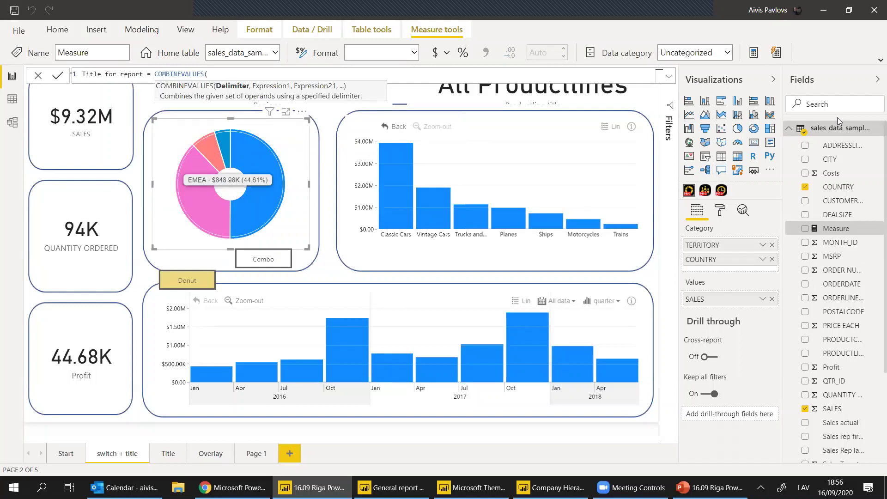
- Give COMBINEVALUES a single space as its delimiter and the text "Sample Sales report for" as its first expression
{"action": "type", "text": "\" \","}
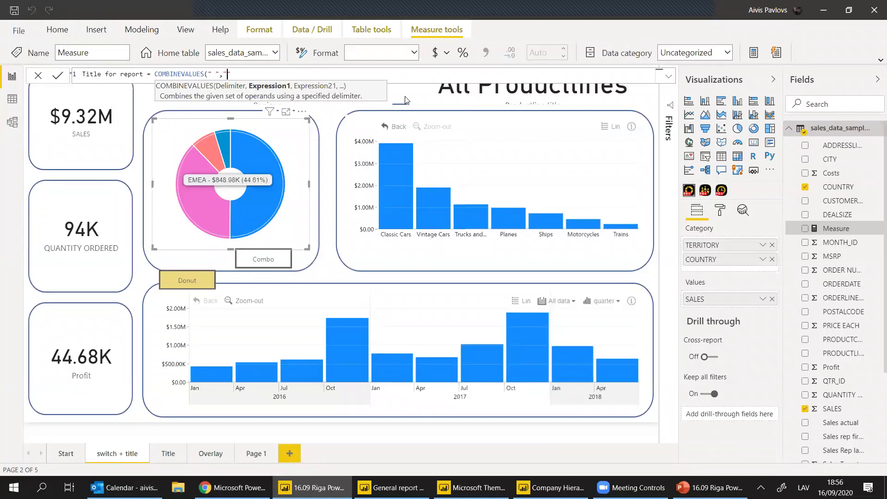
{"action": "type", "text": "Sample Sales report for"}
{"action": "key", "text": "BackSpace"}
{"action": "key", "text": "Right"}
{"action": "type", "text": ","}
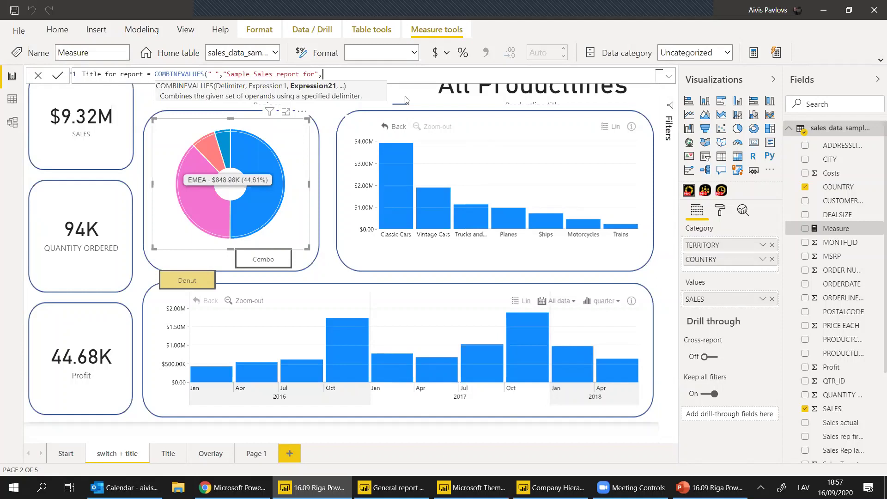
- Add the [Regions] measure as the second expression of the Title for report formula
{"action": "type", "text": "r"}
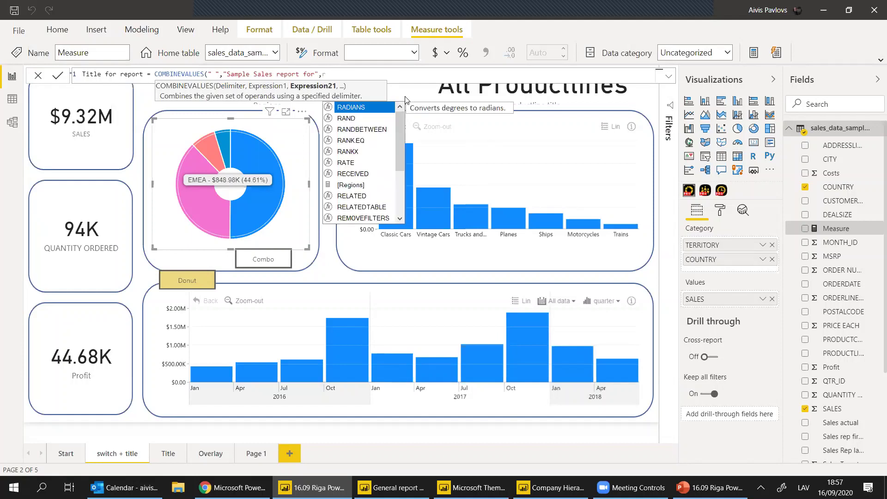
{"action": "key", "text": "Down"}
{"action": "key", "text": "Down"}
{"action": "key", "text": "Down"}
{"action": "key", "text": "Down"}
{"action": "key", "text": "Down"}
{"action": "key", "text": "Down"}
{"action": "key", "text": "Down"}
{"action": "key", "text": "Tab"}
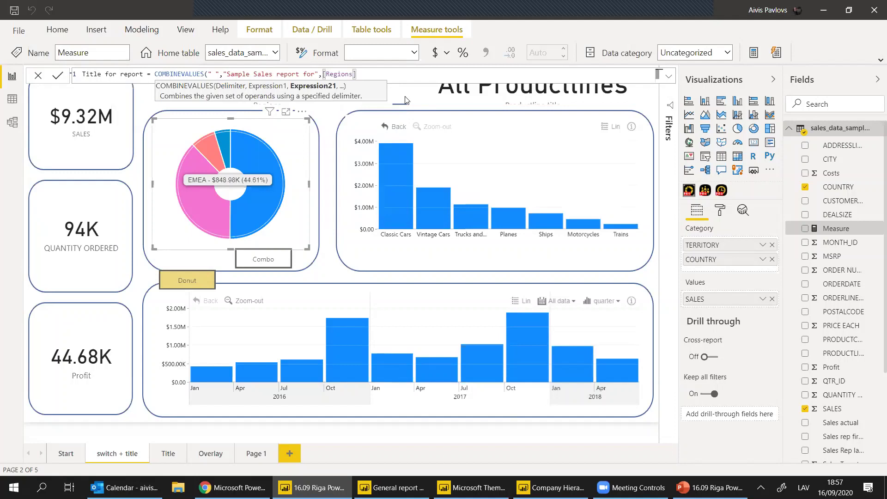
{"action": "type", "text": ","}
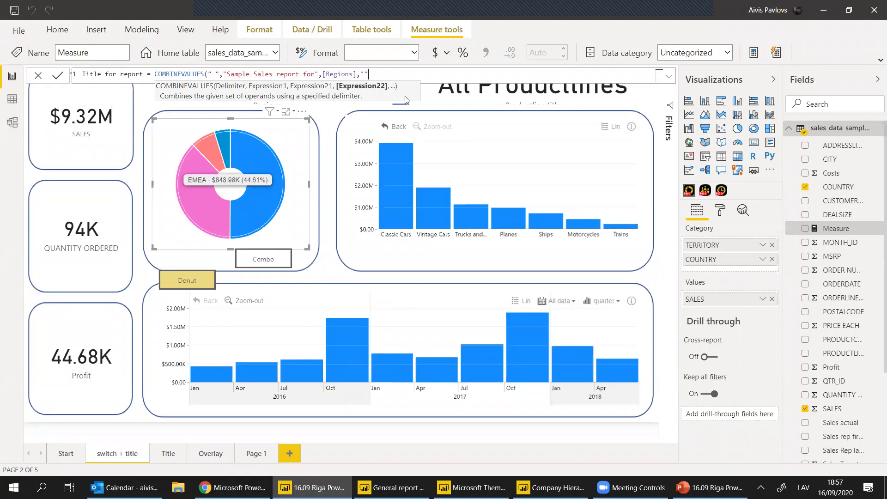
- Add the text "by" and the [Productline title] measure as the last expressions, close the formula and commit the measure
{"action": "type", "text": "by\","}
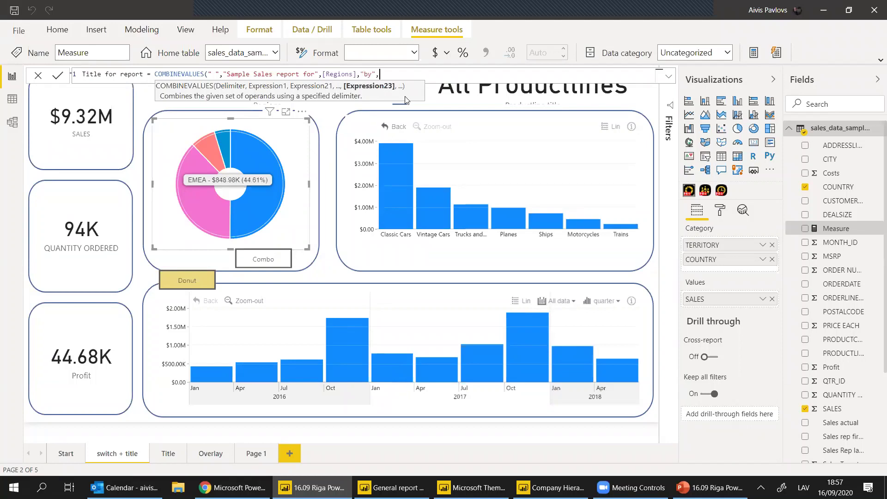
{"action": "type", "text": "pr"}
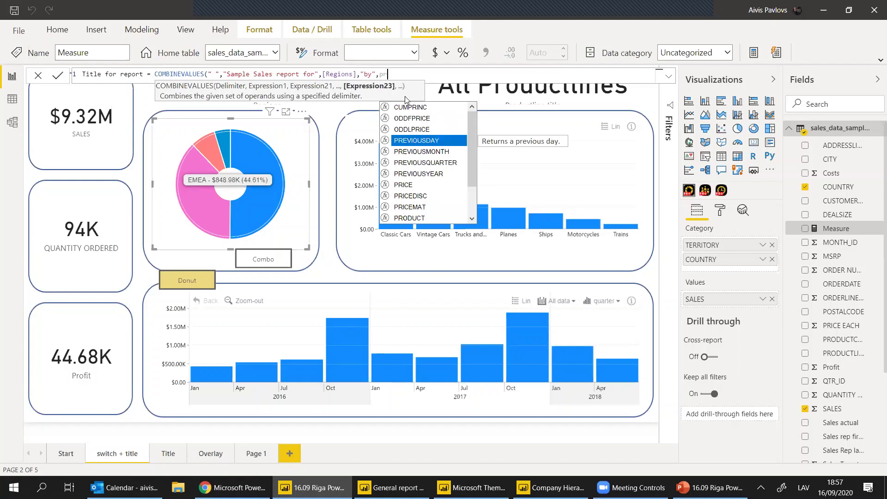
{"action": "type", "text": "oduct"}
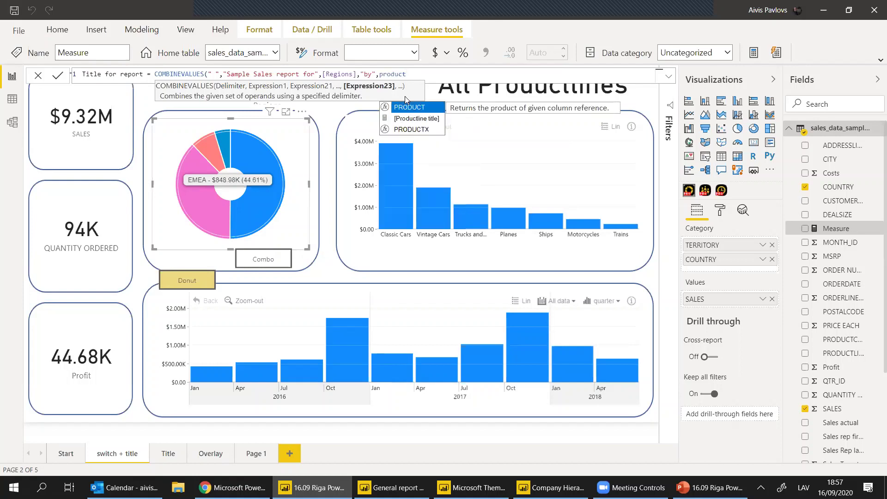
{"action": "key", "text": "Down"}
{"action": "key", "text": "Tab"}
{"action": "type", "text": ")"}
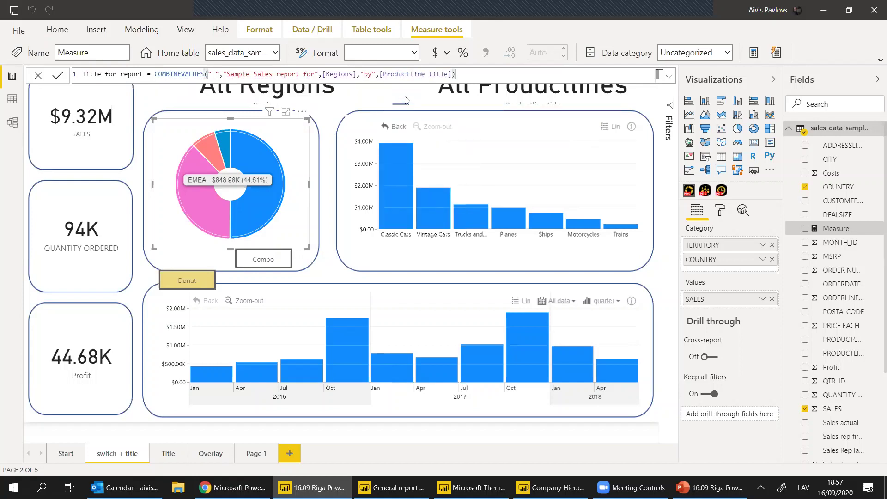
{"action": "key", "text": "Return"}
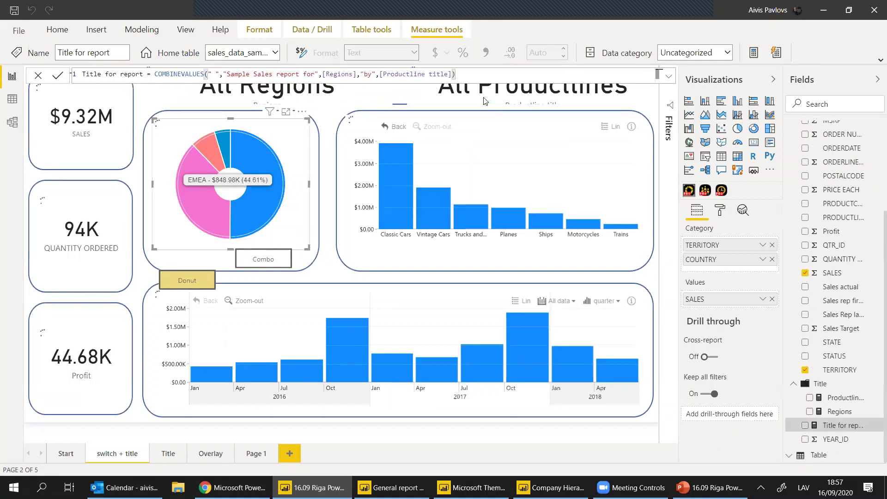
- Delete the product line title card and widen the Regions card across both charts
{"action": "left_click", "coordinate": [471, 95]}
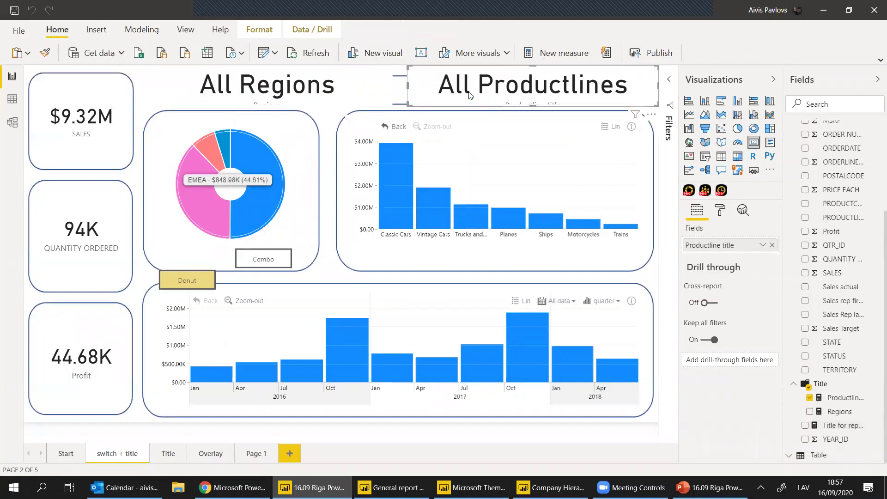
{"action": "key", "text": "Delete"}
{"action": "left_click_drag", "start_coordinate": [390, 91], "coordinate": [575, 100]}
- Set the title card's data label text size to 24 pt and turn off its category label
{"action": "left_click", "coordinate": [719, 211]}
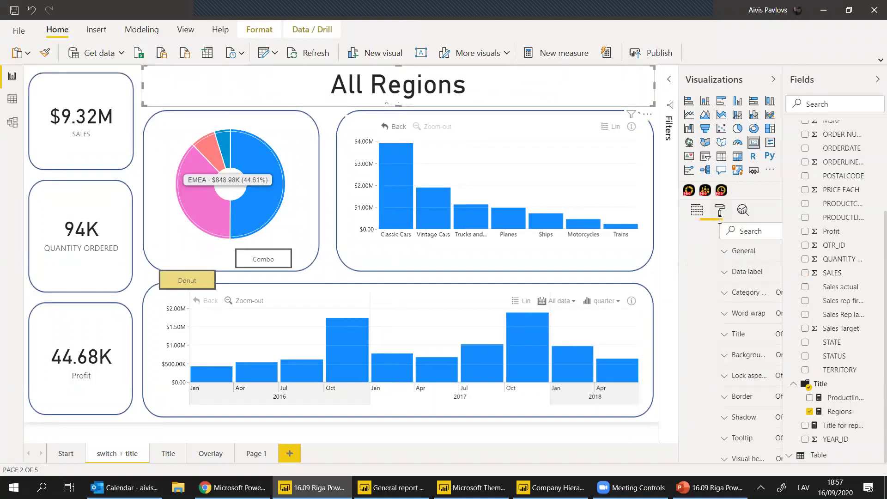
{"action": "left_click", "coordinate": [720, 275]}
{"action": "left_click_drag", "start_coordinate": [703, 419], "coordinate": [675, 419]}
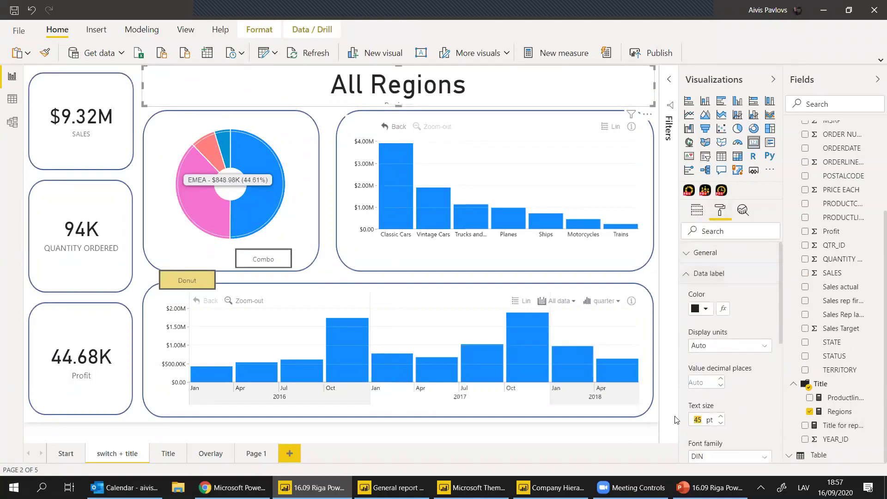
{"action": "type", "text": "24"}
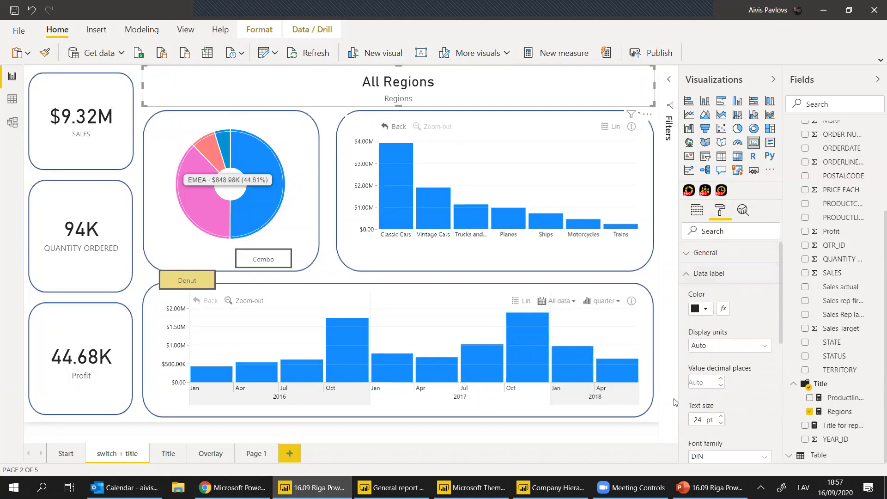
{"action": "left_click", "coordinate": [726, 275]}
{"action": "left_click", "coordinate": [752, 296]}
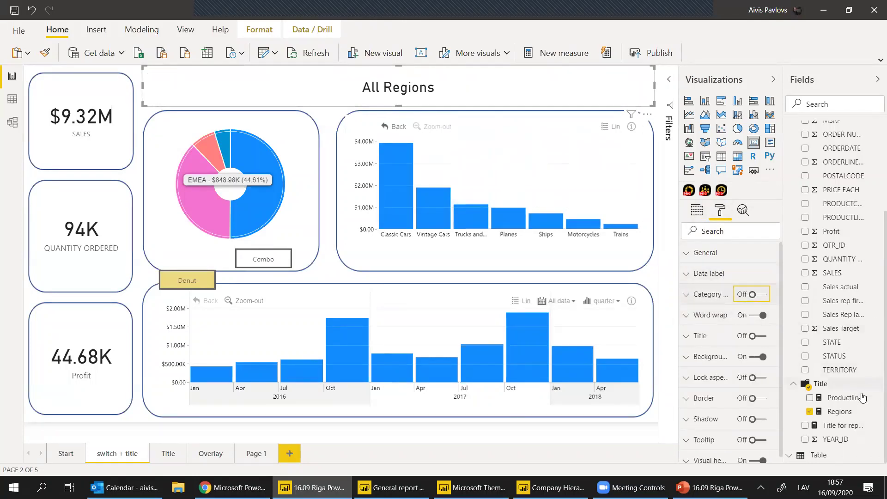
- Replace the card's field with Title for report and test it by drilling into EMEA and Trucks and Buses
{"action": "left_click", "coordinate": [695, 210]}
{"action": "left_click_drag", "start_coordinate": [841, 425], "coordinate": [721, 246]}
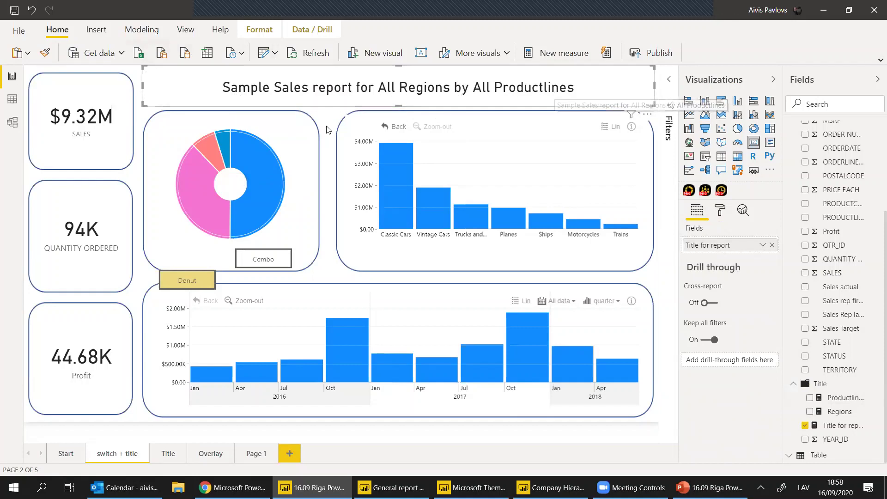
{"action": "left_click", "coordinate": [256, 184]}
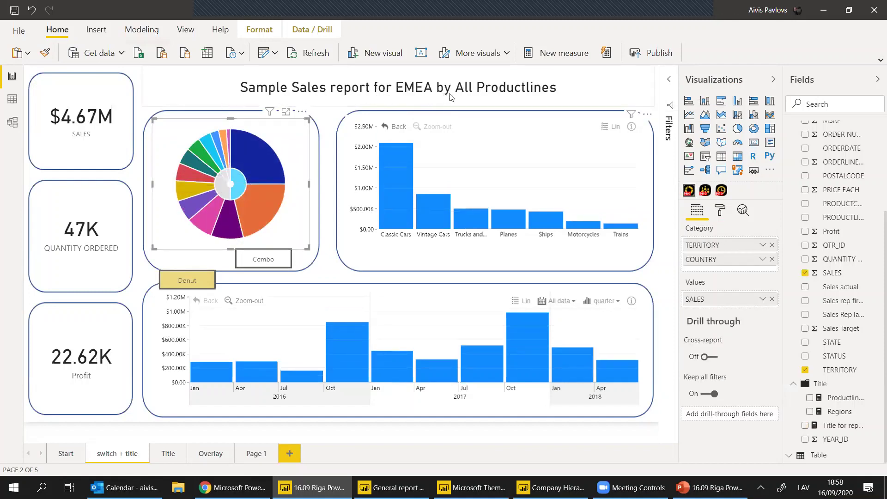
{"action": "left_click", "coordinate": [471, 214]}
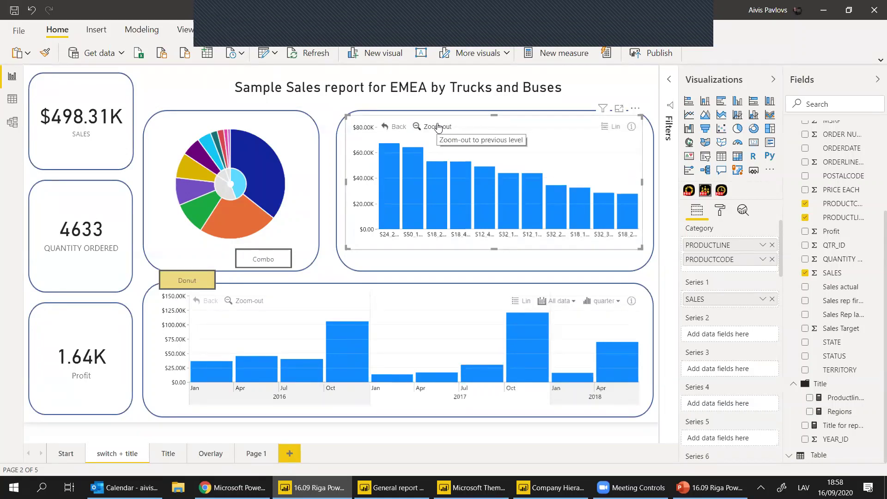
- Turn on the Reset button in the column chart's toolbar settings and deselect the chart
{"action": "left_click", "coordinate": [719, 210]}
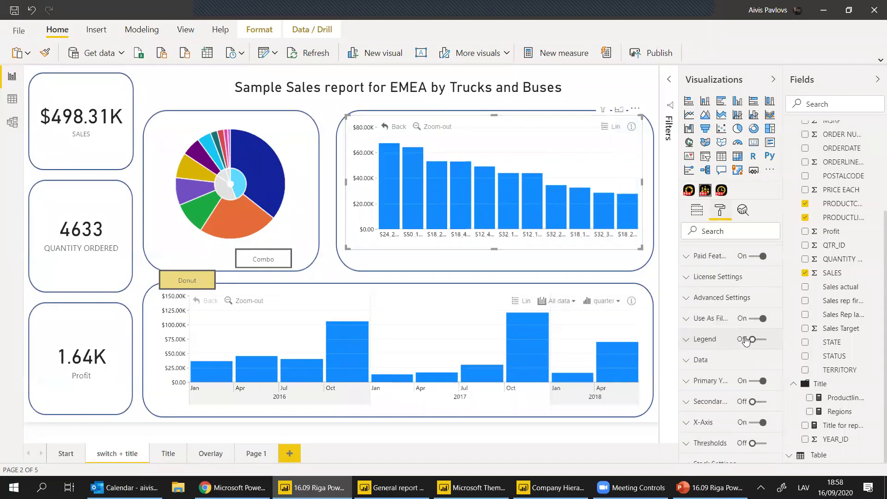
{"action": "scroll", "coordinate": [745, 341], "scroll_direction": "down", "scroll_amount": 3}
{"action": "left_click", "coordinate": [709, 338]}
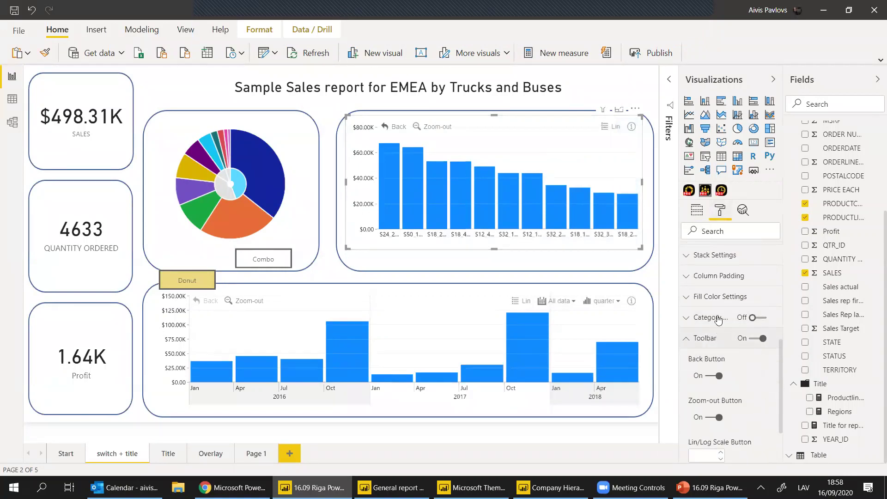
{"action": "scroll", "coordinate": [717, 307], "scroll_direction": "down", "scroll_amount": 4}
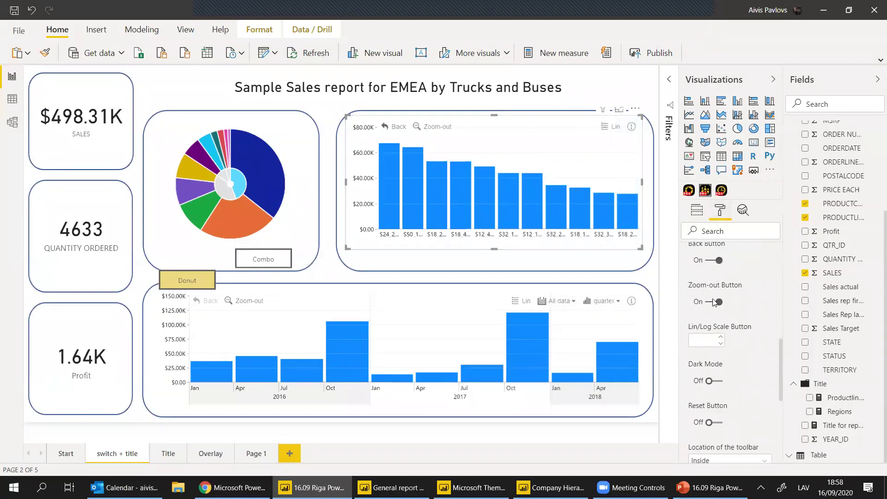
{"action": "left_click", "coordinate": [720, 424]}
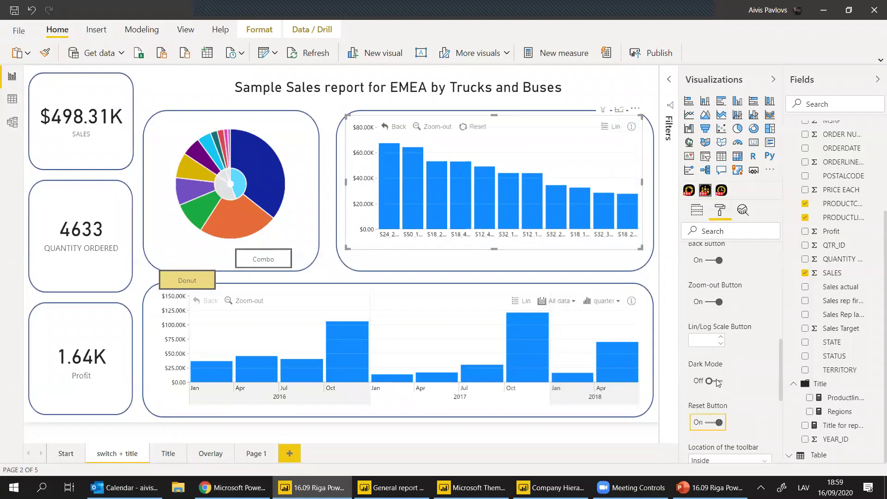
{"action": "scroll", "coordinate": [724, 305], "scroll_direction": "up", "scroll_amount": 5}
{"action": "scroll", "coordinate": [724, 305], "scroll_direction": "down", "scroll_amount": 1}
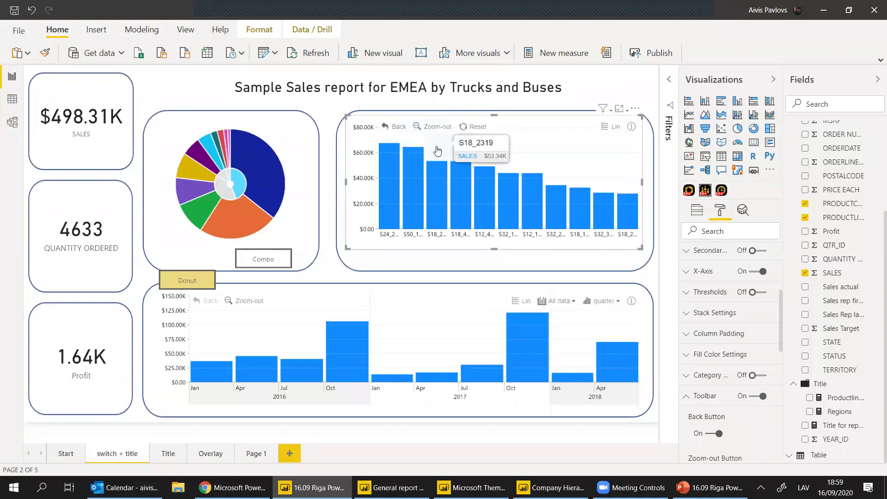
{"action": "mouse_move", "coordinate": [451, 153]}
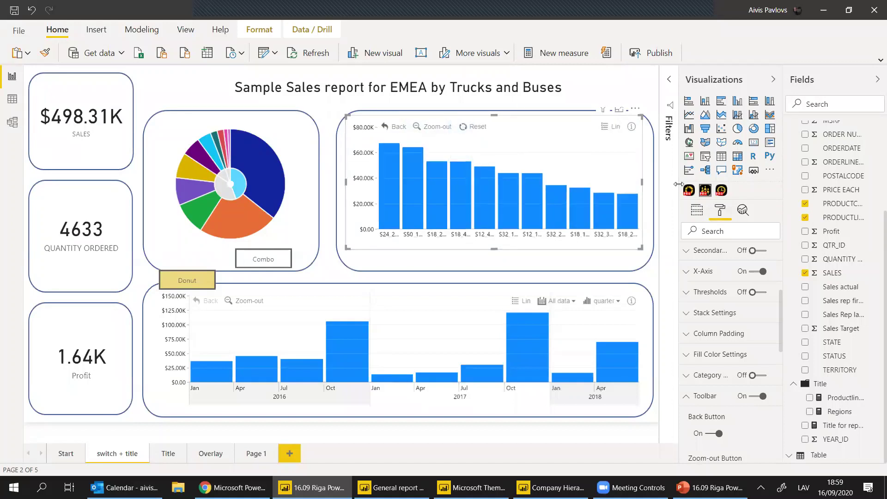
{"action": "left_click", "coordinate": [464, 109]}
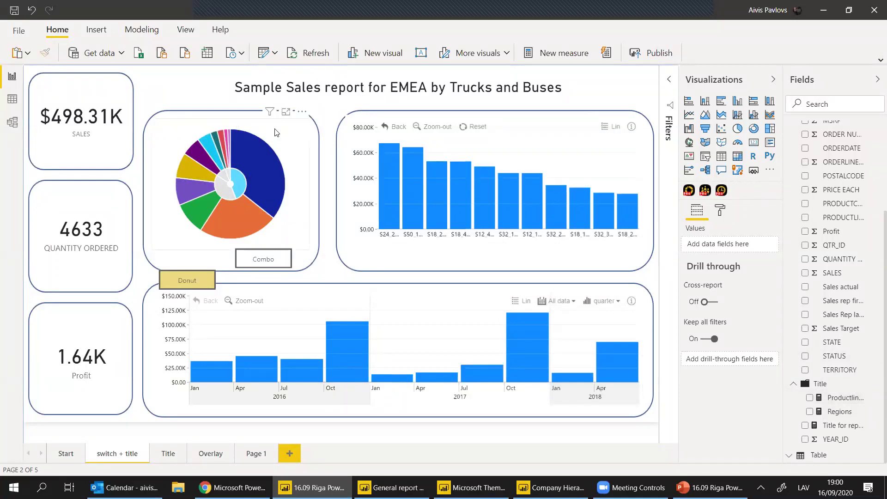
- Switch to Chrome and open the ZoomCharts page on Drill Down Visuals for Power BI
{"action": "left_click", "coordinate": [229, 486]}
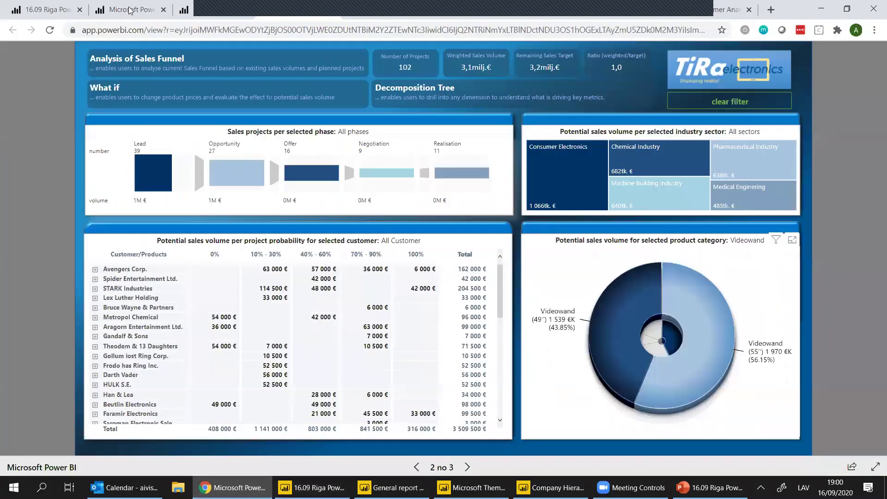
{"action": "left_click", "coordinate": [130, 10]}
{"action": "left_click", "coordinate": [137, 26]}
{"action": "type", "text": "zoomcharts"}
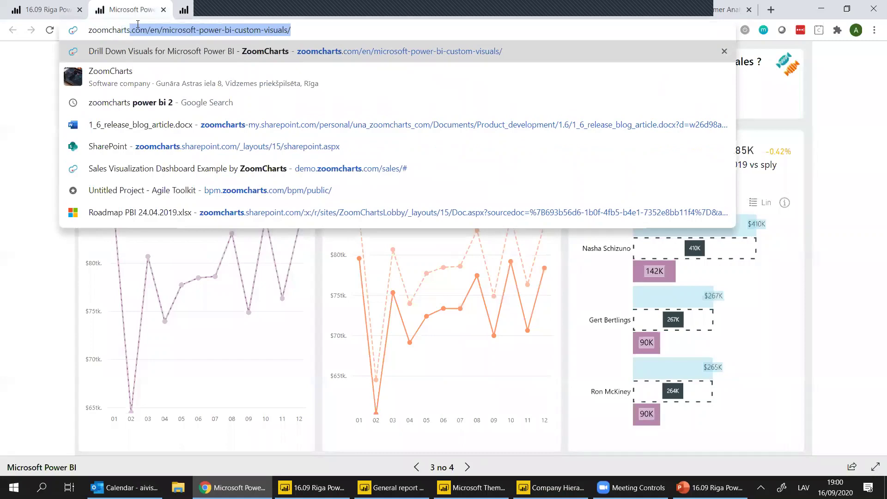
{"action": "key", "text": "Return"}
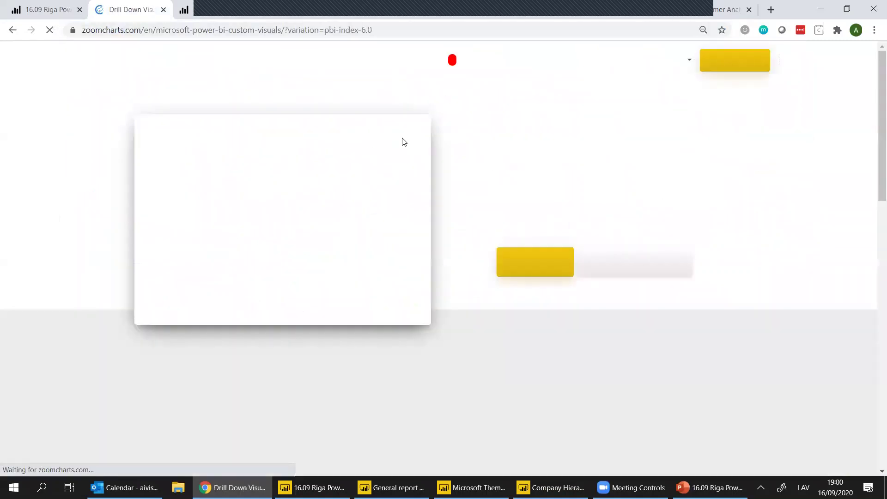
- Open the ZoomCharts blog and its article "Deep dive into Coronavirus (COVID -19) with Drill Down Visuals"
{"action": "scroll", "coordinate": [670, 105], "scroll_direction": "down", "scroll_amount": 7}
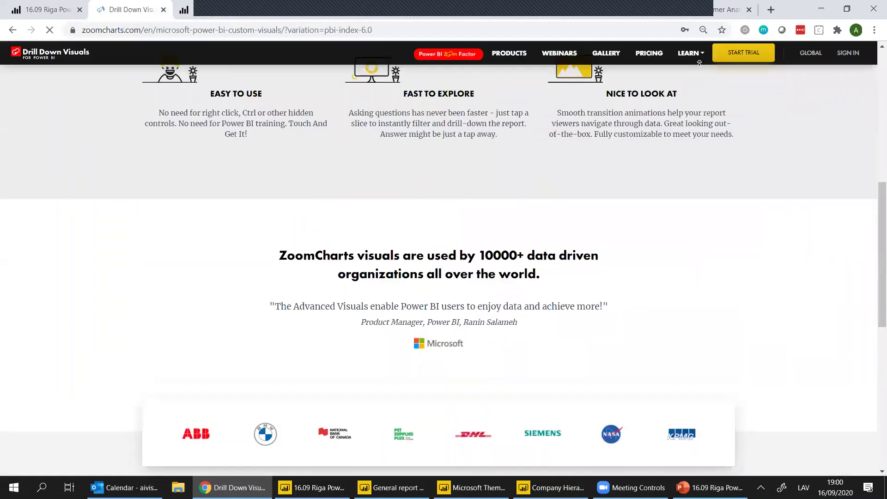
{"action": "scroll", "coordinate": [699, 63], "scroll_direction": "up", "scroll_amount": 2}
{"action": "left_click", "coordinate": [696, 59]}
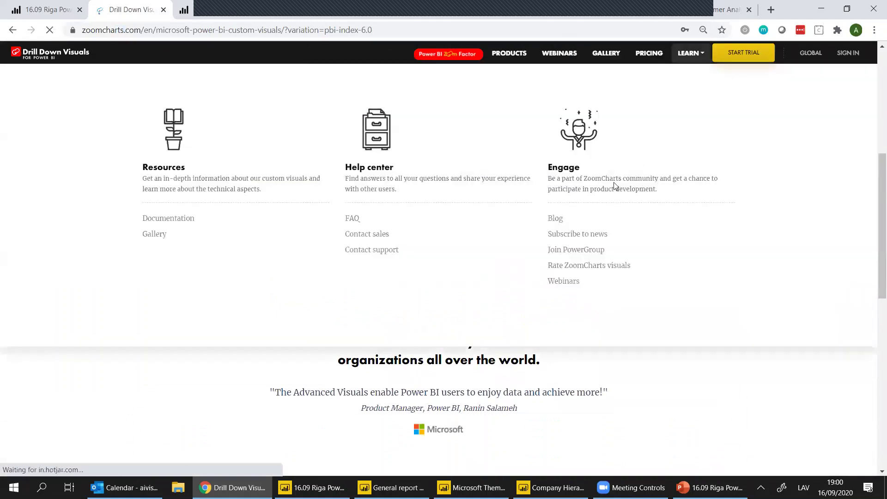
{"action": "left_click", "coordinate": [554, 226]}
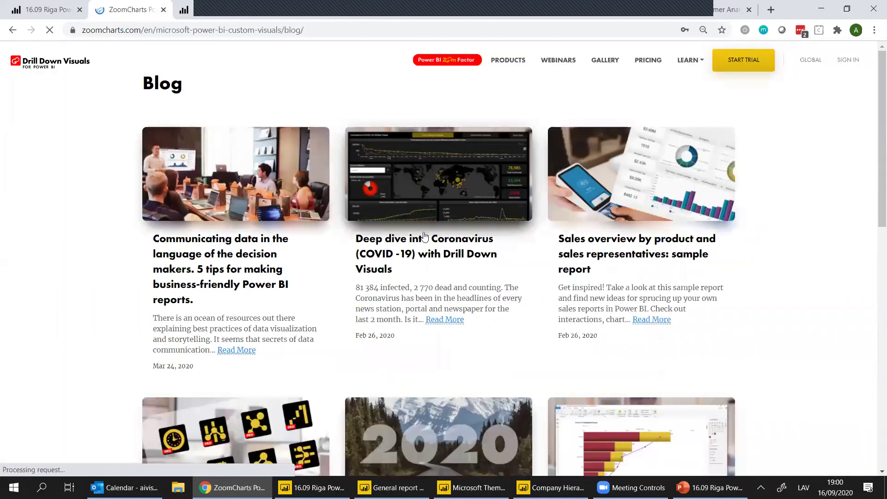
{"action": "left_click", "coordinate": [395, 199]}
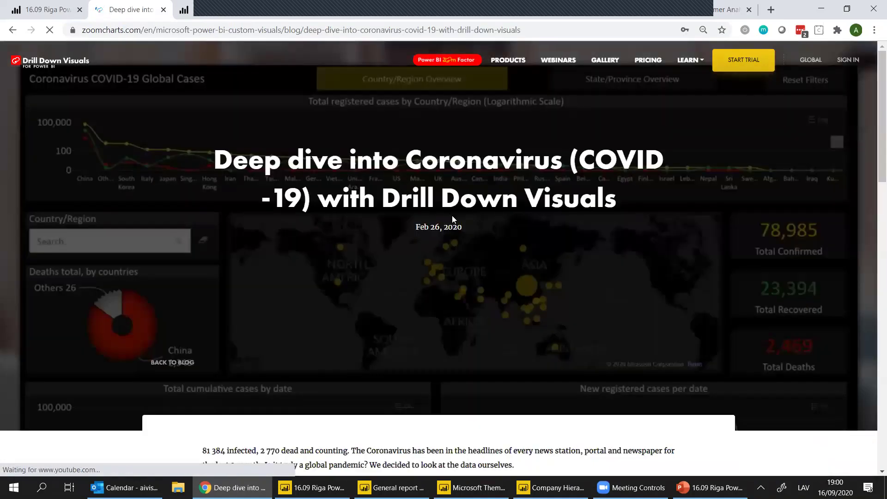
- Open the article's Coronavirus COVID-19 Global Cases report and switch its map to Deaths and back to Confirmed
{"action": "scroll", "coordinate": [452, 219], "scroll_direction": "down", "scroll_amount": 10}
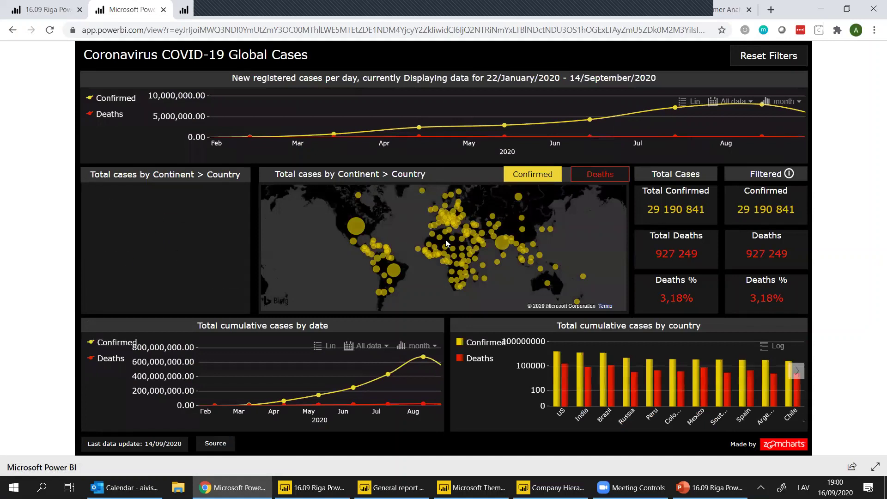
{"action": "left_click", "coordinate": [602, 179]}
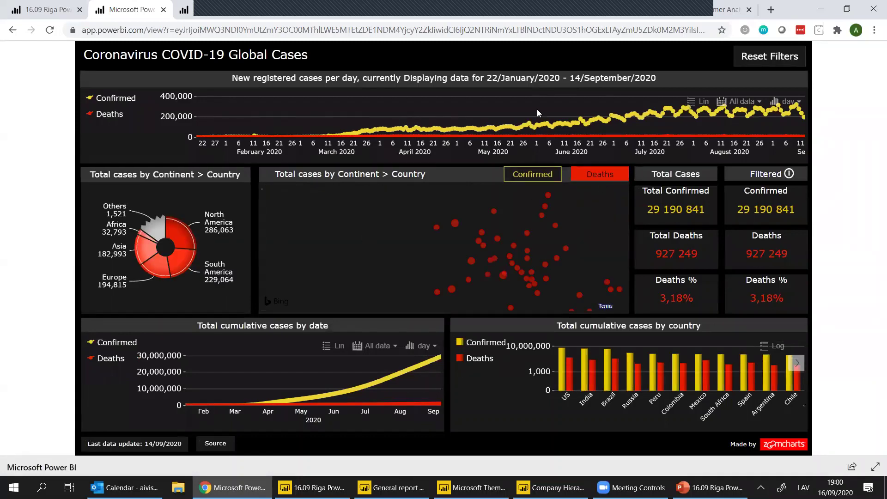
{"action": "left_click", "coordinate": [537, 175]}
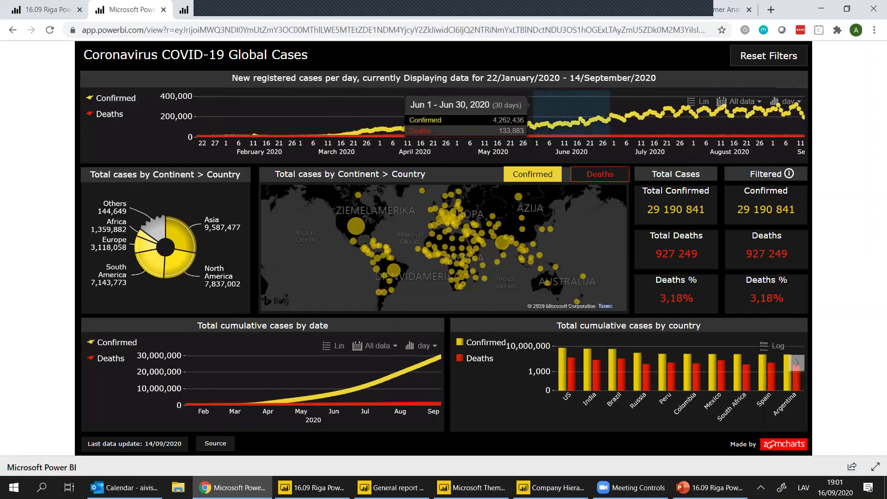
- Filter the daily new cases timeline to 31 May – 24 June 2020 and reset it to the full date range
{"action": "left_click_drag", "start_coordinate": [530, 138], "coordinate": [594, 139]}
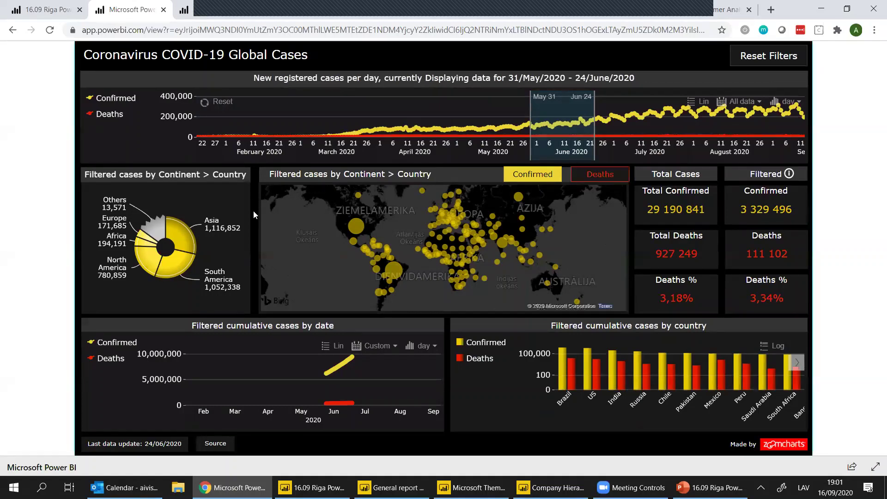
{"action": "key", "text": "alt+Tab"}
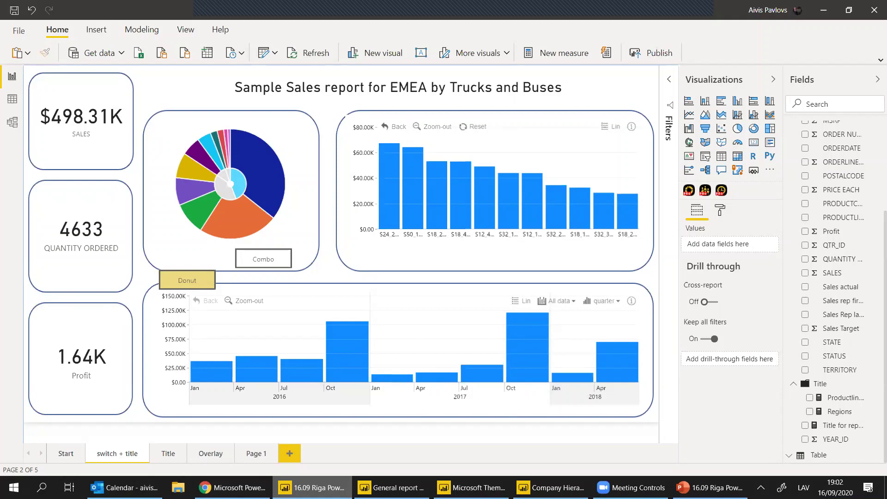
{"action": "left_click", "coordinate": [233, 488]}
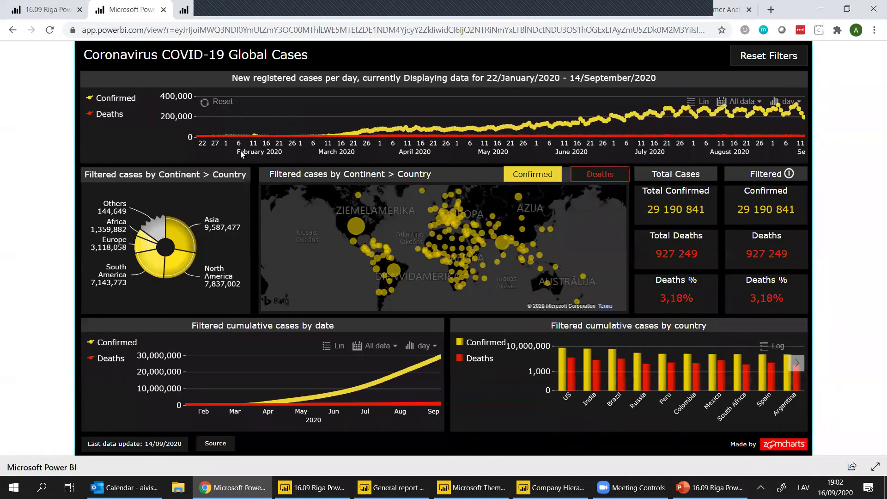
{"action": "scroll", "coordinate": [241, 152], "scroll_direction": "down", "scroll_amount": 2}
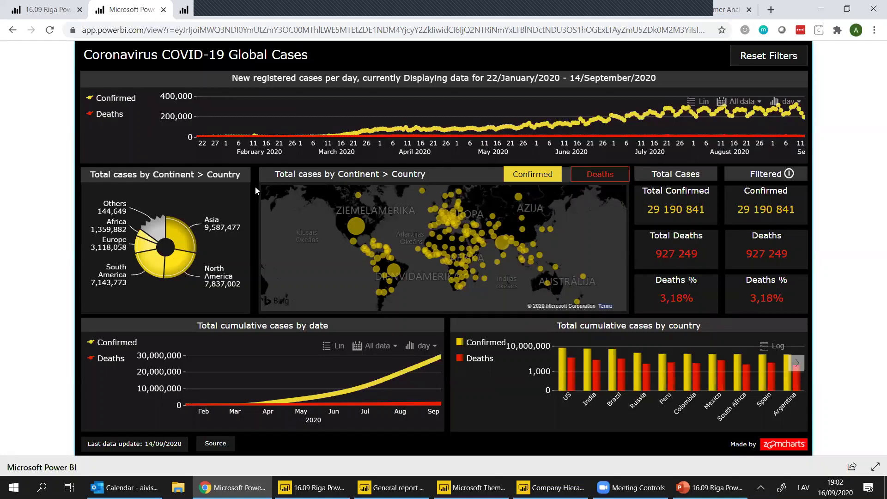
- Switch to the 16.09 Riga report in Power BI Desktop and convert the territory donut chart to a clustered column chart
{"action": "left_click", "coordinate": [313, 488]}
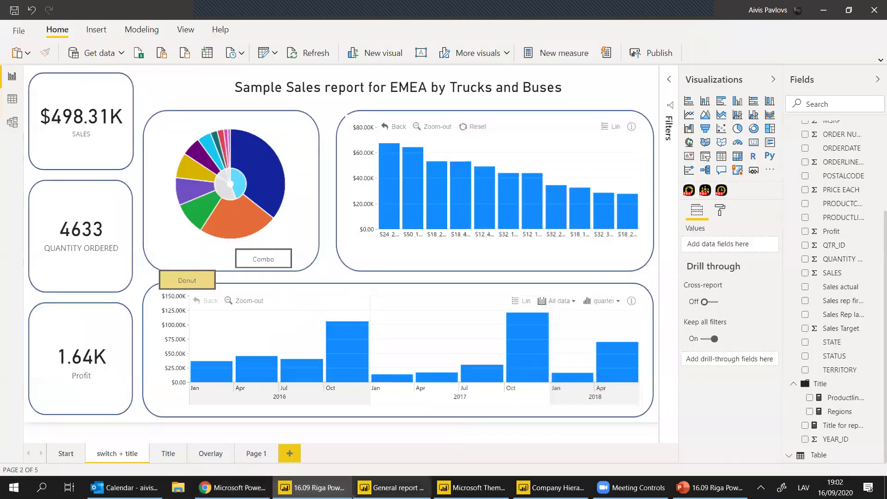
{"action": "left_click", "coordinate": [392, 487]}
{"action": "left_click", "coordinate": [313, 487]}
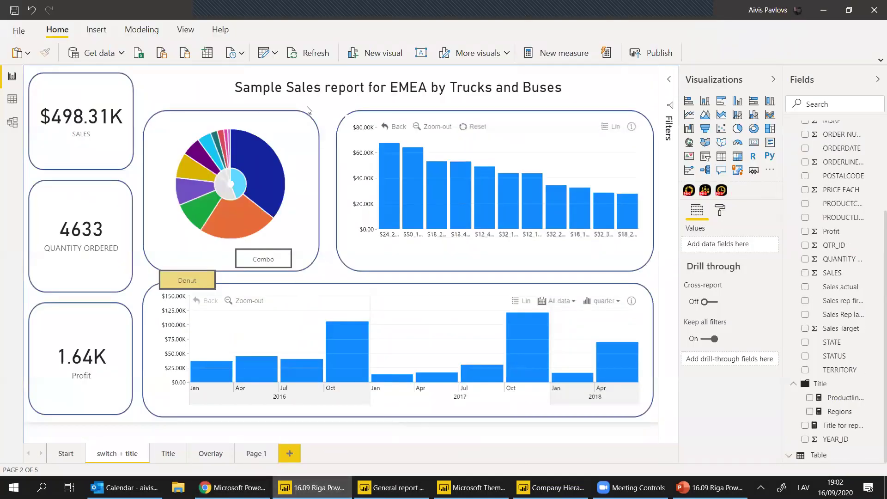
{"action": "left_click", "coordinate": [282, 139]}
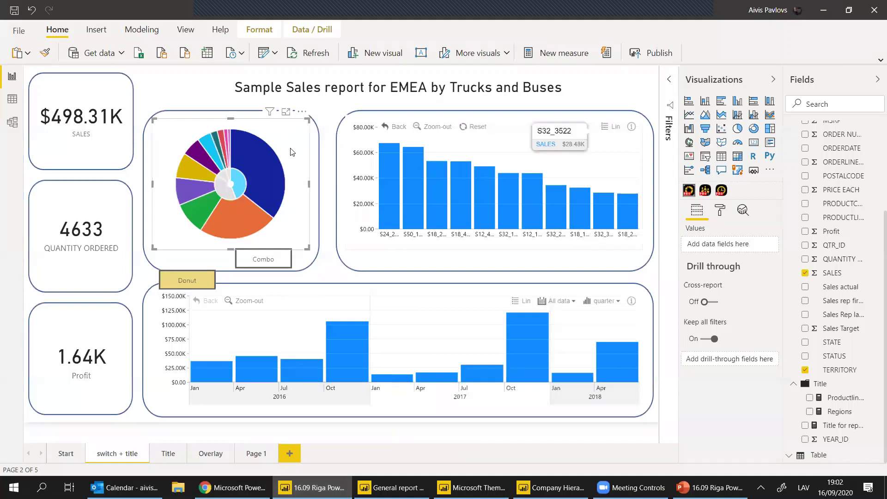
{"action": "left_click", "coordinate": [737, 102]}
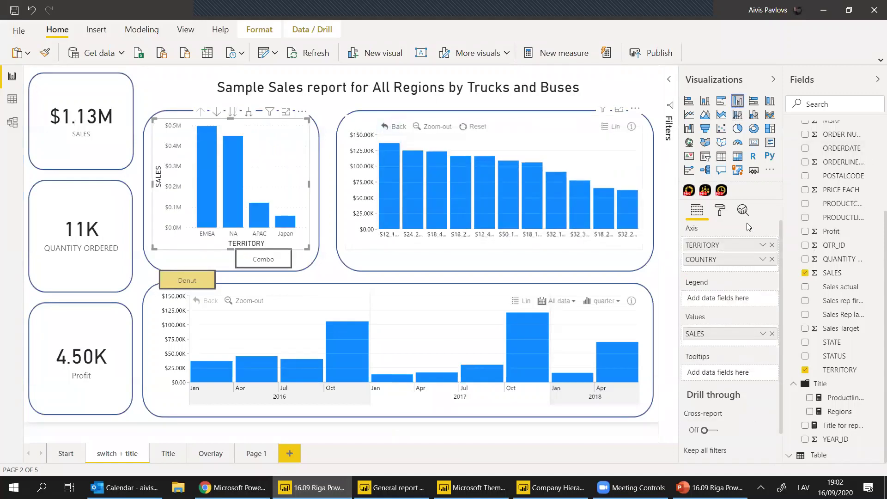
- Turn on the title of the territory column chart and expand its title settings
{"action": "left_click", "coordinate": [722, 216]}
{"action": "scroll", "coordinate": [715, 354], "scroll_direction": "down", "scroll_amount": 2}
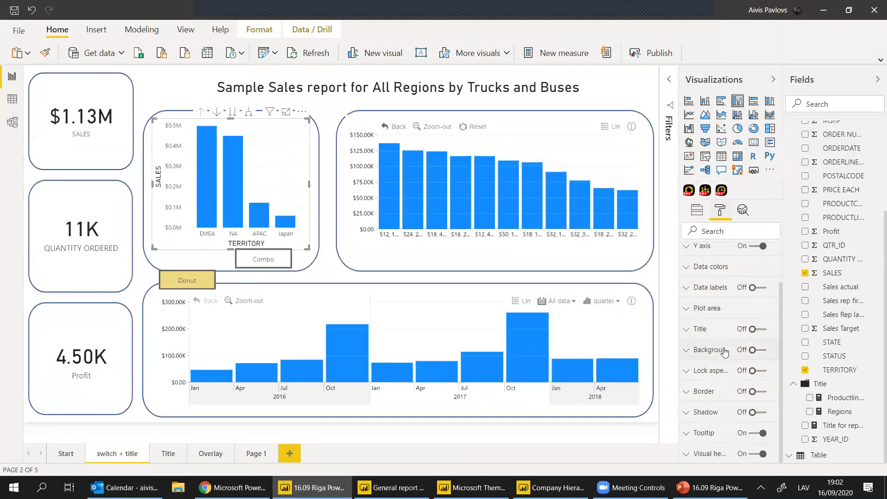
{"action": "left_click", "coordinate": [757, 331]}
{"action": "left_click", "coordinate": [714, 336]}
- Base the column chart's title text on the Regions measure from the Title folder of sales_data_sample, formatted by field value
{"action": "left_click", "coordinate": [765, 363]}
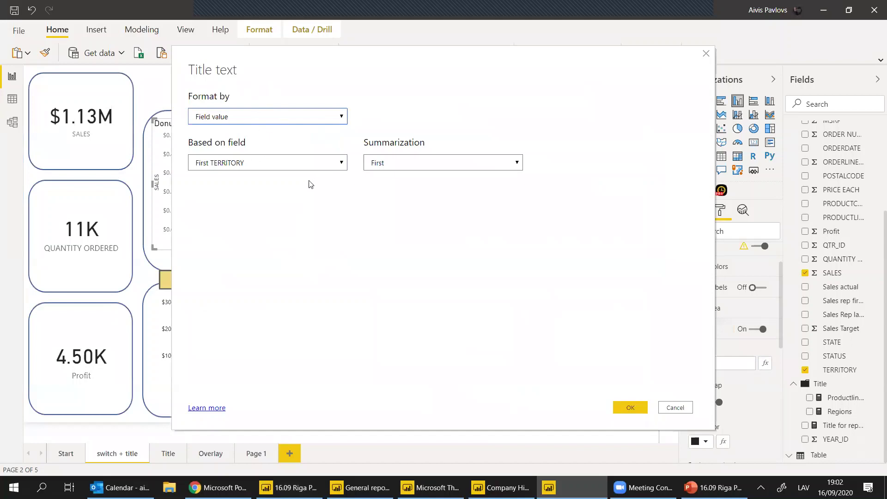
{"action": "left_click", "coordinate": [309, 167]}
{"action": "left_click", "coordinate": [378, 163]}
{"action": "left_click", "coordinate": [199, 203]}
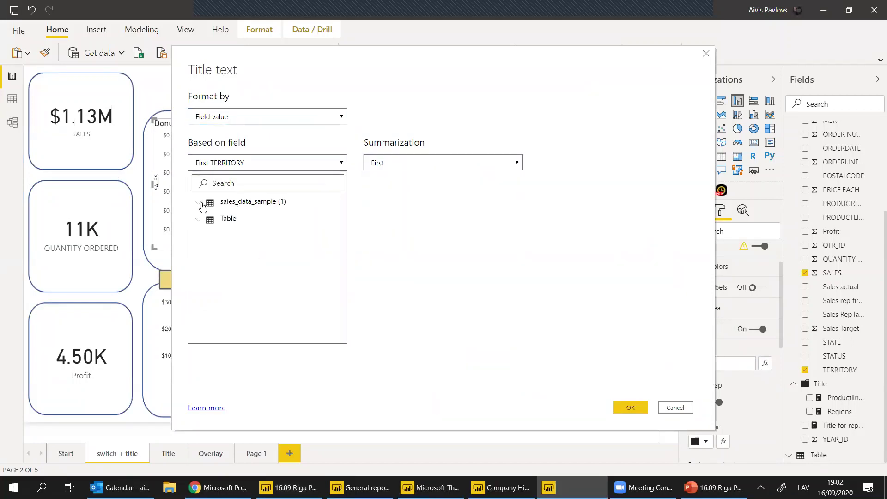
{"action": "scroll", "coordinate": [271, 267], "scroll_direction": "down", "scroll_amount": 4}
{"action": "scroll", "coordinate": [272, 267], "scroll_direction": "down", "scroll_amount": 3}
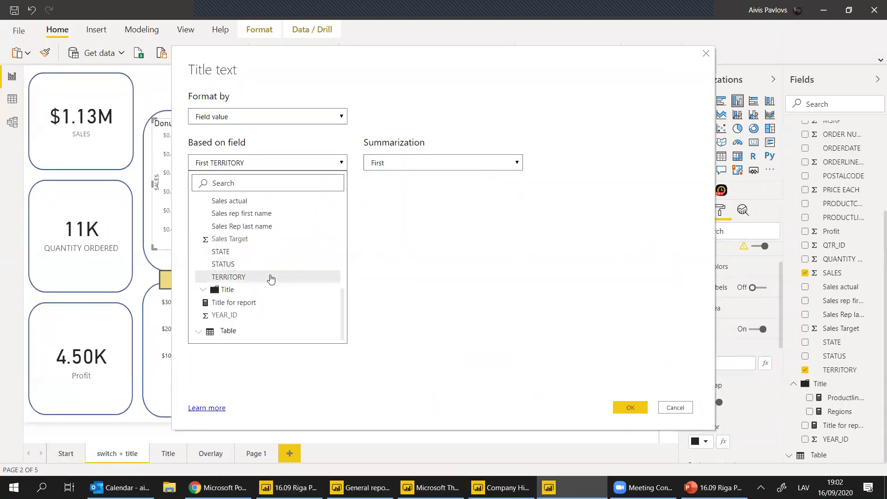
{"action": "left_click", "coordinate": [203, 292]}
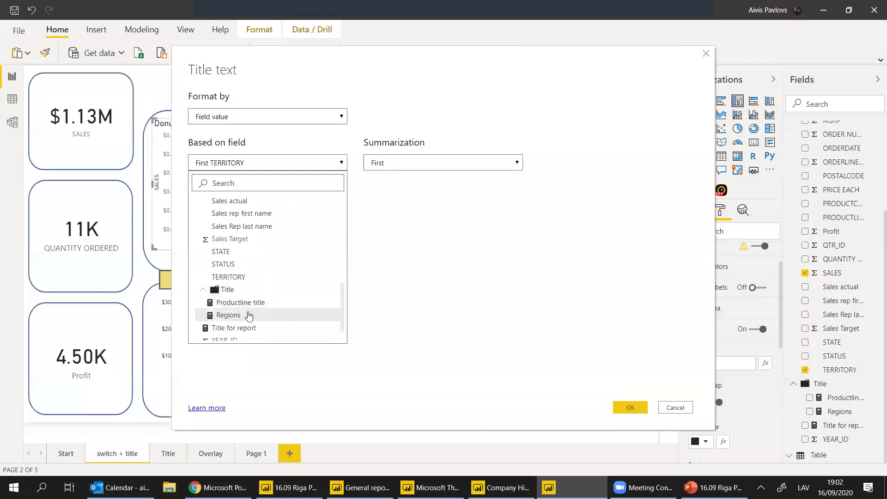
{"action": "left_click", "coordinate": [247, 312]}
{"action": "left_click", "coordinate": [630, 406]}
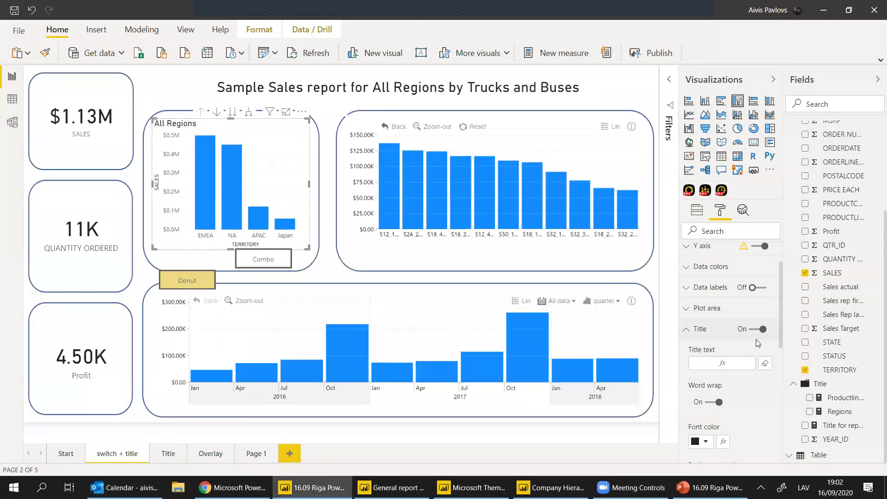
- Test the titles by filtering the report to NA in the territory chart, clear the filter, and review the chart's title formatting options
{"action": "left_click", "coordinate": [230, 206]}
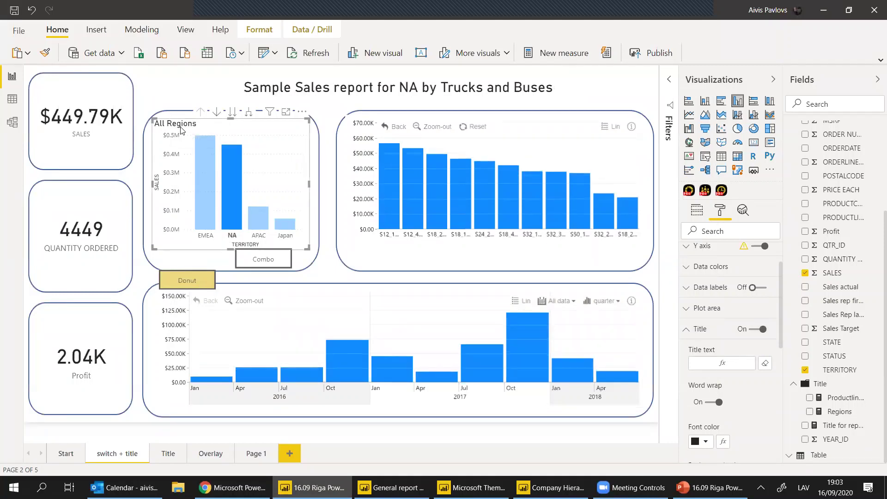
{"action": "left_click", "coordinate": [228, 180]}
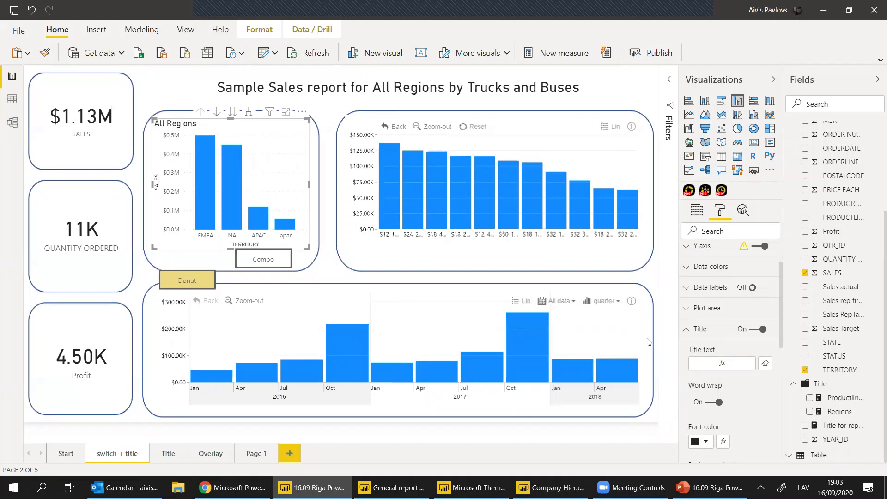
{"action": "scroll", "coordinate": [739, 344], "scroll_direction": "down", "scroll_amount": 1}
{"action": "scroll", "coordinate": [739, 344], "scroll_direction": "down", "scroll_amount": 4}
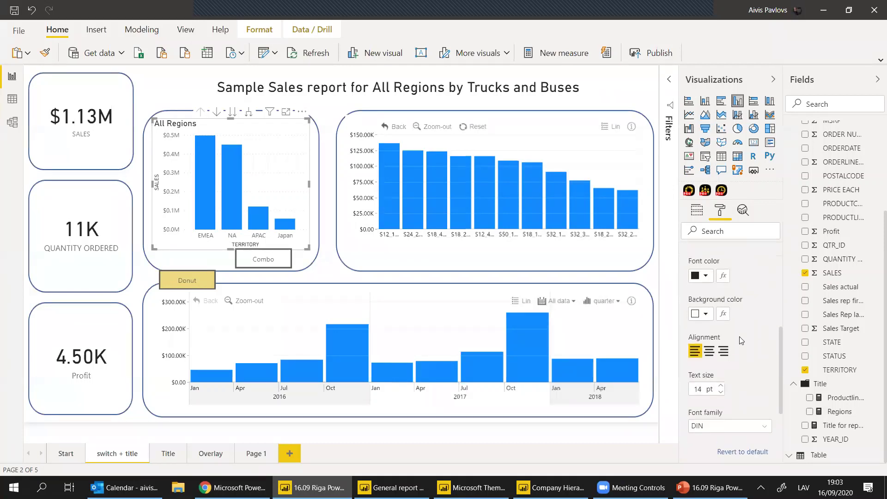
{"action": "scroll", "coordinate": [741, 339], "scroll_direction": "up", "scroll_amount": 2}
{"action": "scroll", "coordinate": [741, 340], "scroll_direction": "up", "scroll_amount": 3}
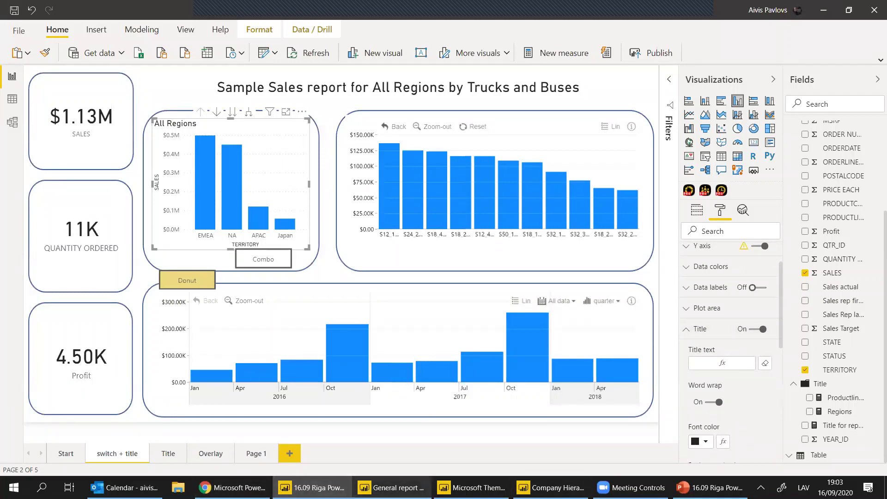
- Switch back to Chrome to view the Coronavirus COVID-19 Global Cases report
{"action": "left_click", "coordinate": [392, 487]}
{"action": "left_click", "coordinate": [315, 487]}
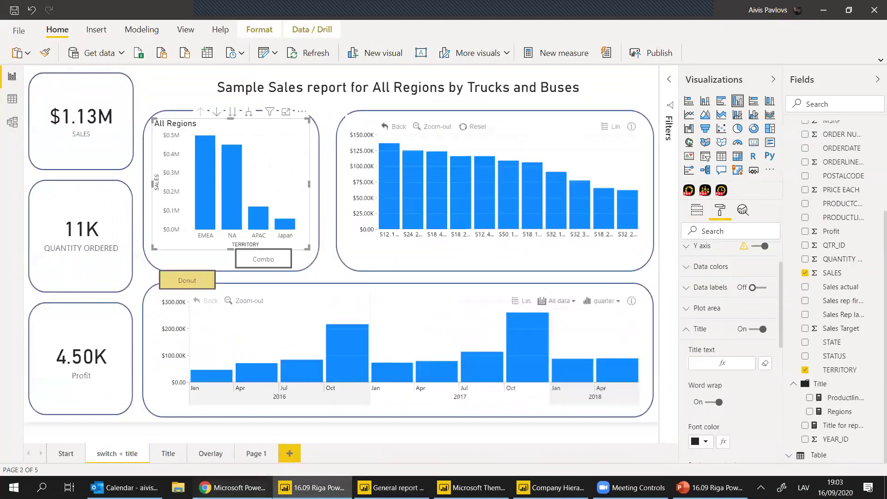
{"action": "left_click", "coordinate": [233, 488]}
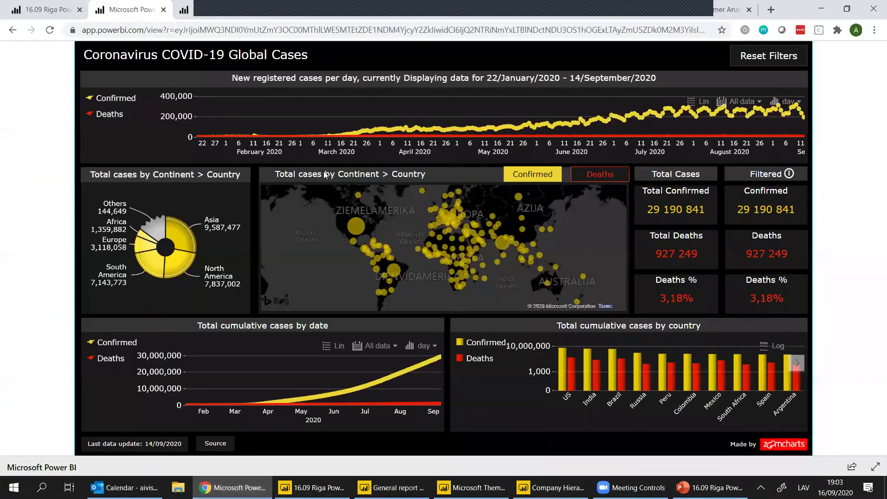